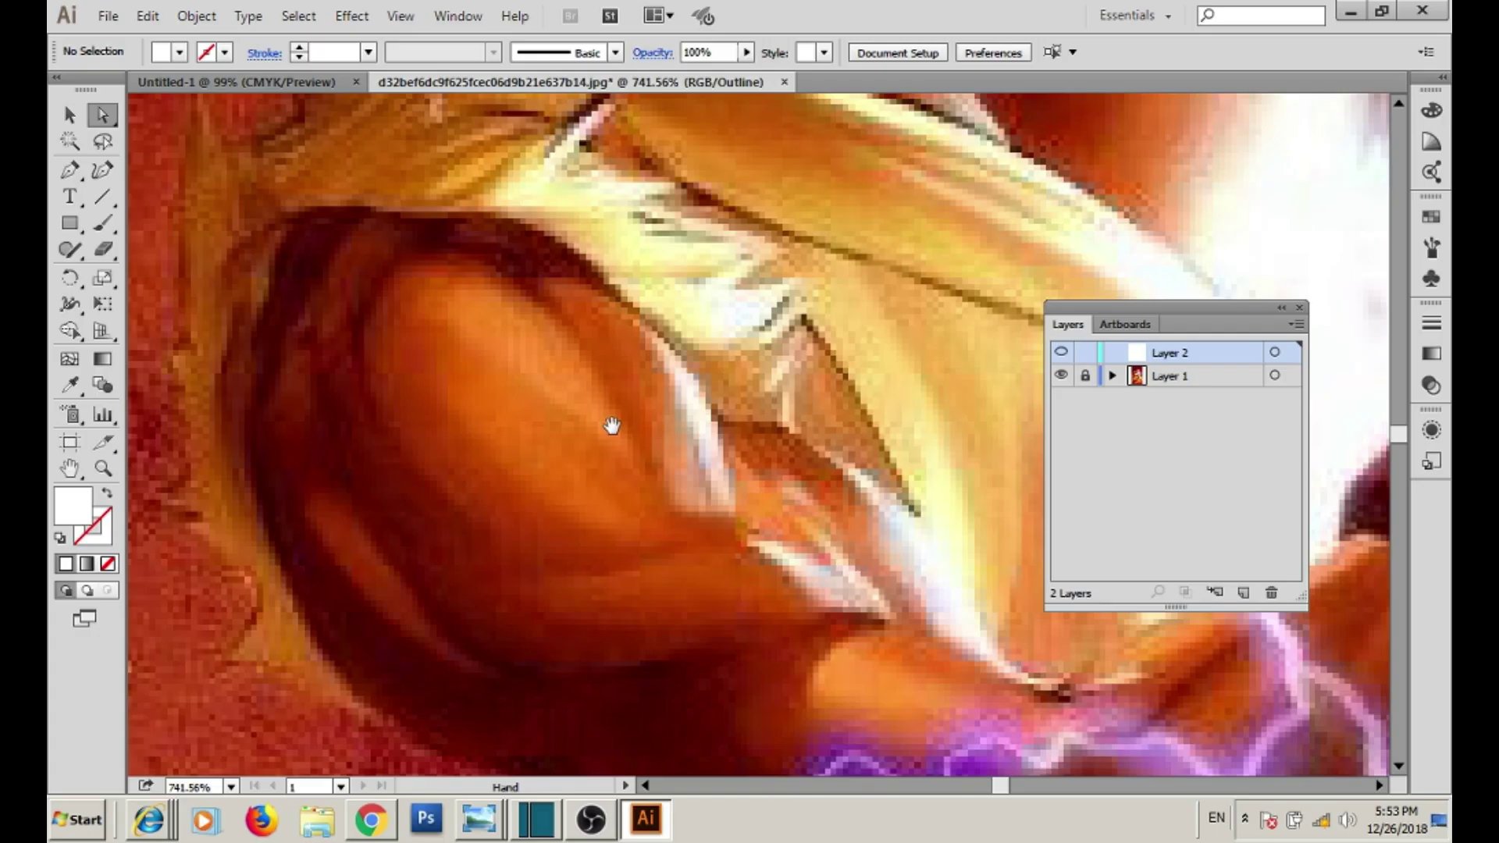
# - Pan the zoomed Ryu photo to bring the shoulder area into view
pyautogui.moveTo(612, 424); pyautogui.dragTo(633, 452)
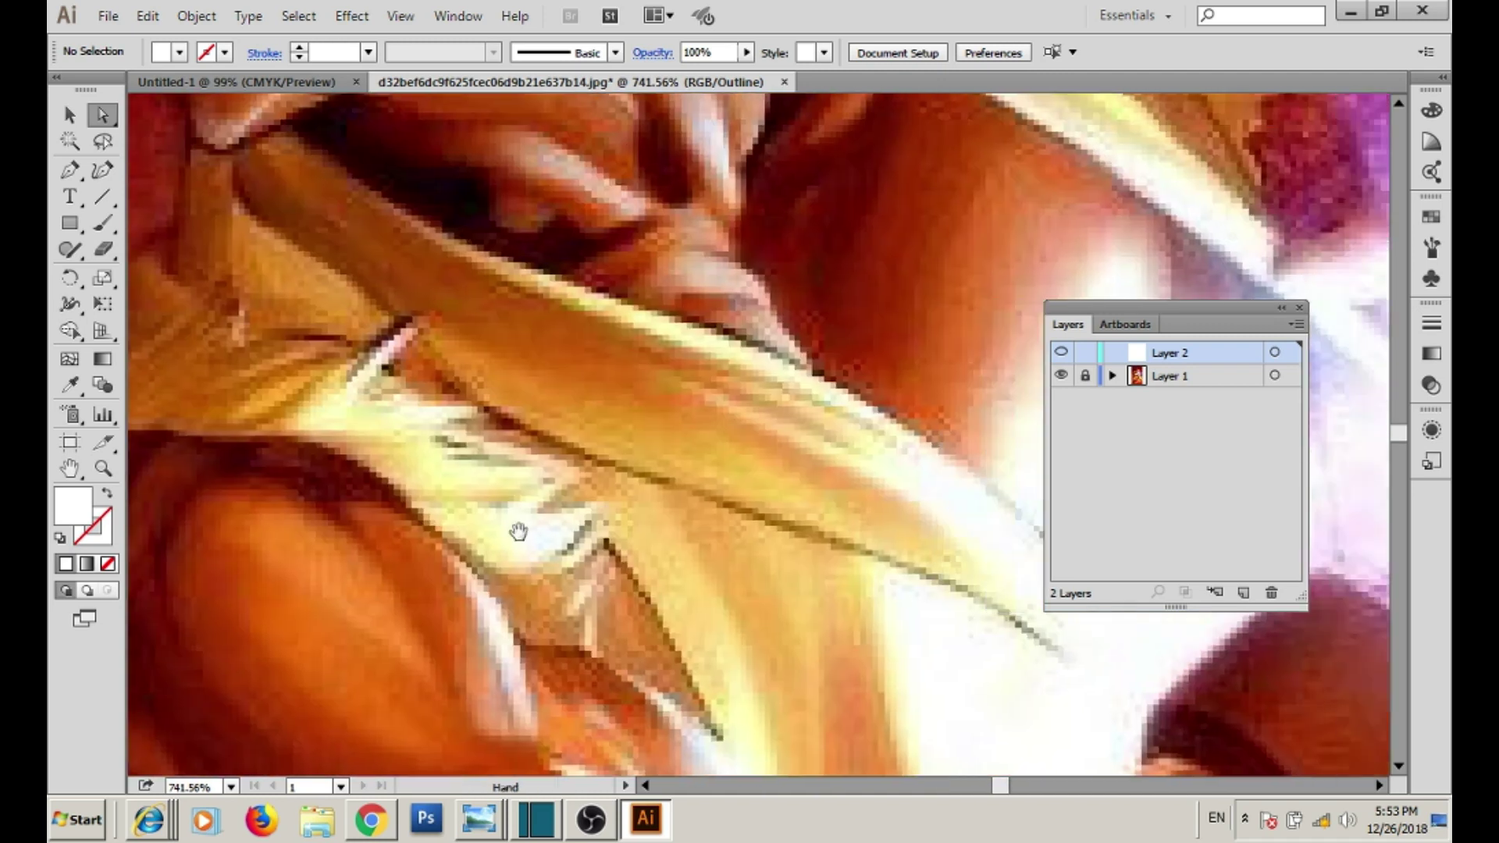
# - Trace a closed Pen outline on Layer 2 around the pale diagonal chest strap
pyautogui.moveTo(645, 439); pyautogui.dragTo(445, 445)
pyautogui.press('p')
pyautogui.click(1069, 614)
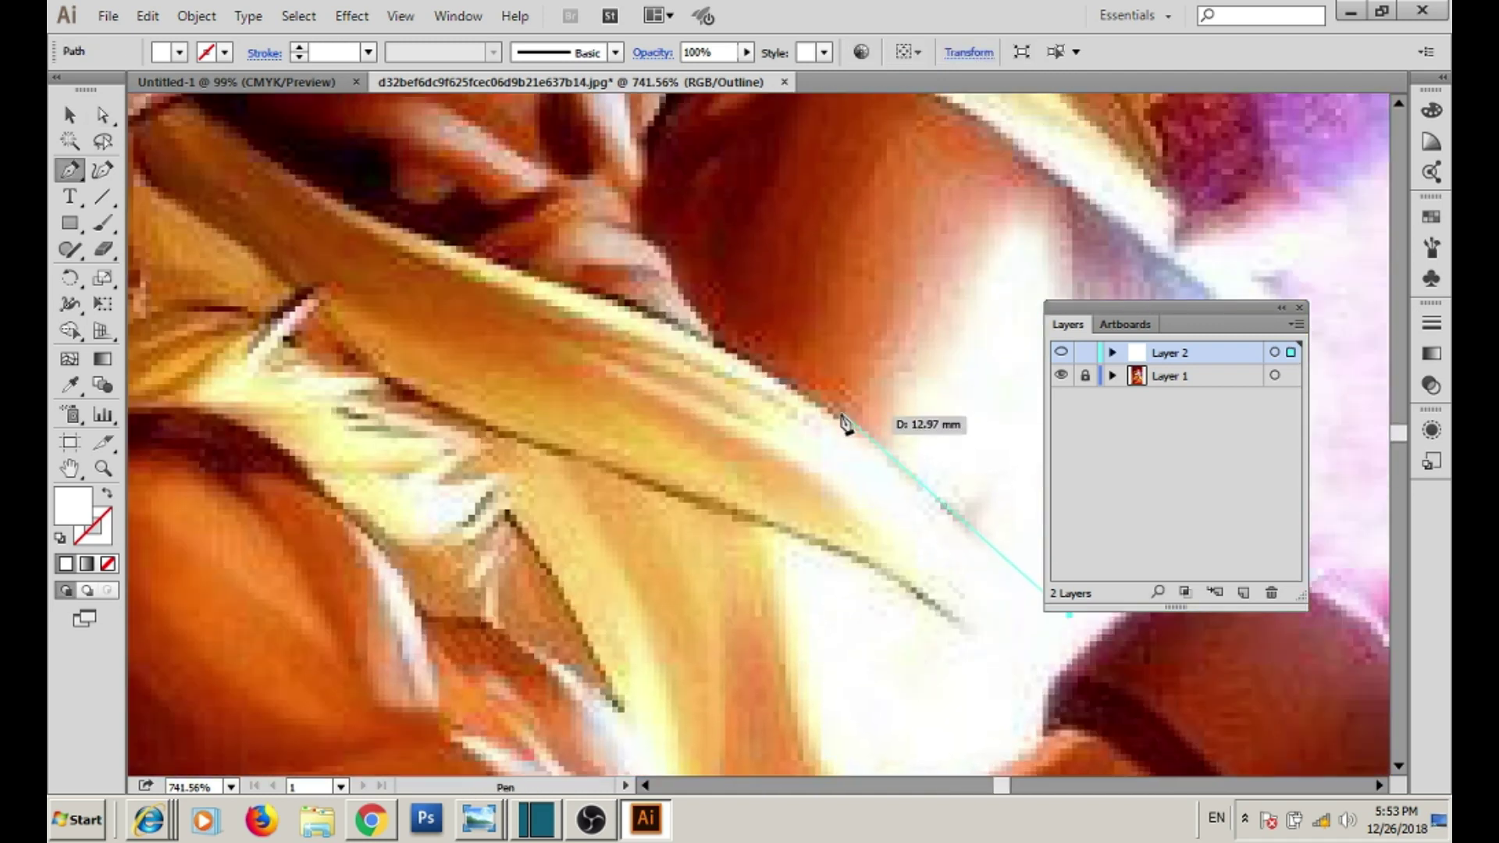
pyautogui.click(843, 421)
pyautogui.moveTo(595, 334); pyautogui.dragTo(752, 405)
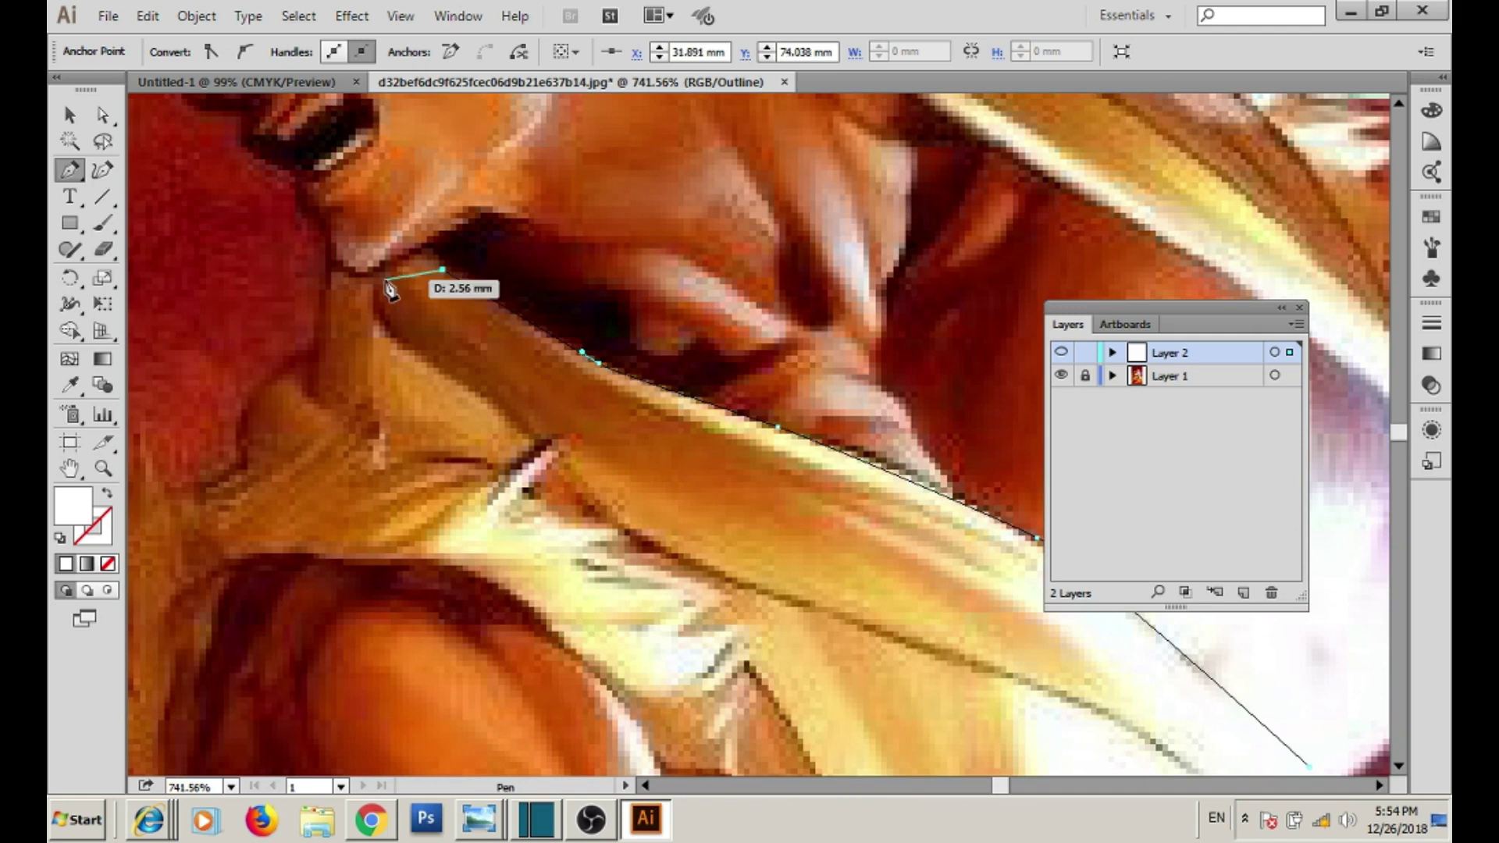
pyautogui.moveTo(383, 312); pyautogui.dragTo(433, 367)
pyautogui.click(612, 521)
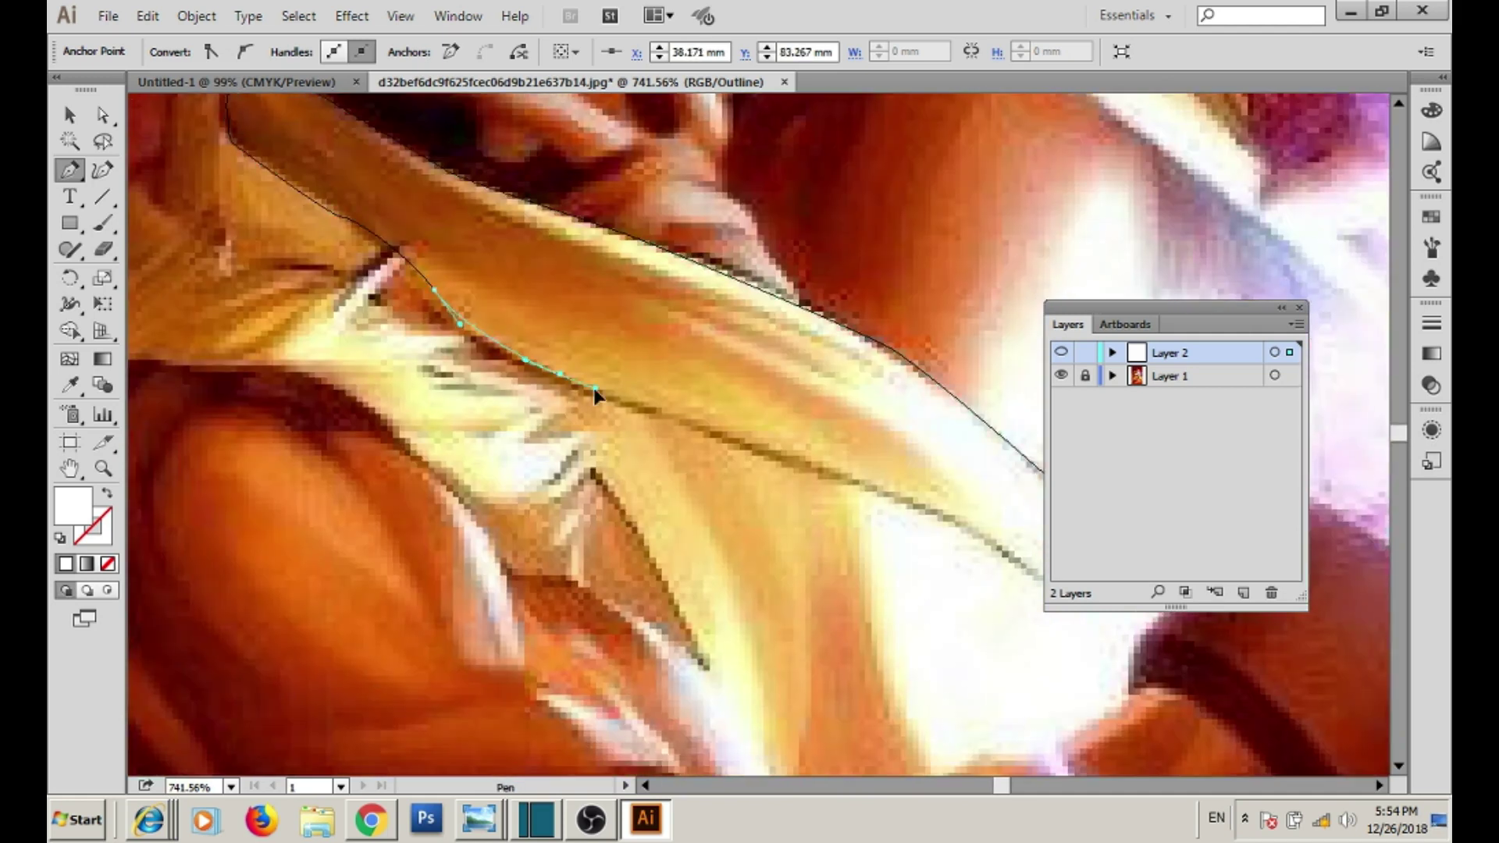
pyautogui.click(781, 453)
pyautogui.click(902, 498)
pyautogui.click(939, 459)
pyautogui.click(916, 435)
pyautogui.moveTo(622, 375)
pyautogui.mouseDown()
pyautogui.moveTo(347, 328)
pyautogui.moveTo(277, 253)
pyautogui.mouseUp()
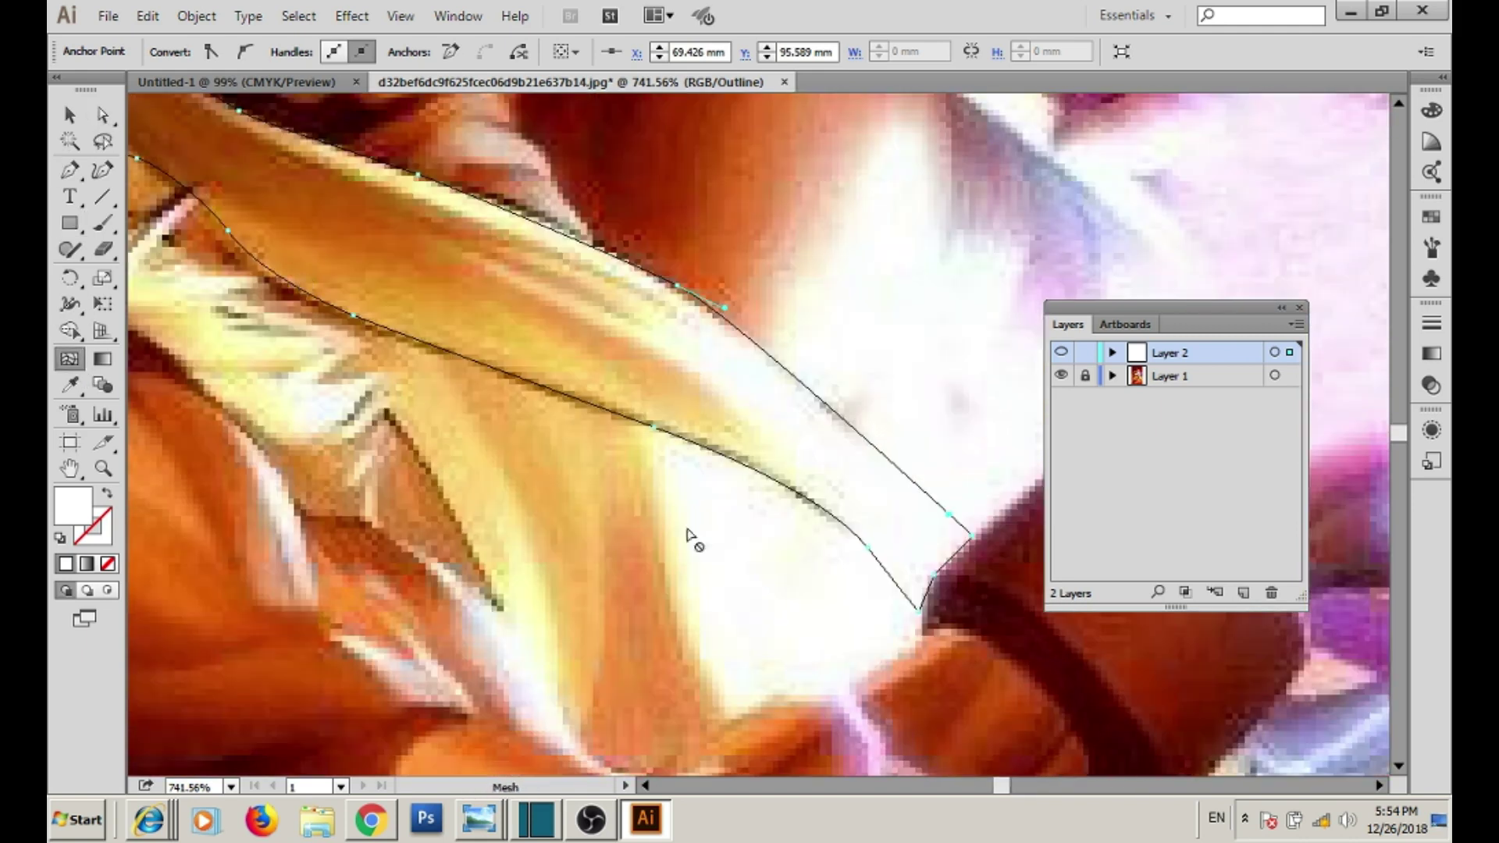
# - Add a first mesh line across the strap and shape it along the strap
pyautogui.press('u')
pyautogui.click(654, 411)
pyautogui.moveTo(710, 432); pyautogui.dragTo(749, 447)
pyautogui.press('a')
pyautogui.moveTo(780, 353); pyautogui.dragTo(747, 351)
# - Set Layer 2's layer colour to Black in Layer Options
pyautogui.doubleClick(1116, 360)
pyautogui.click(687, 345)
pyautogui.click(700, 442)
pyautogui.press('Return')
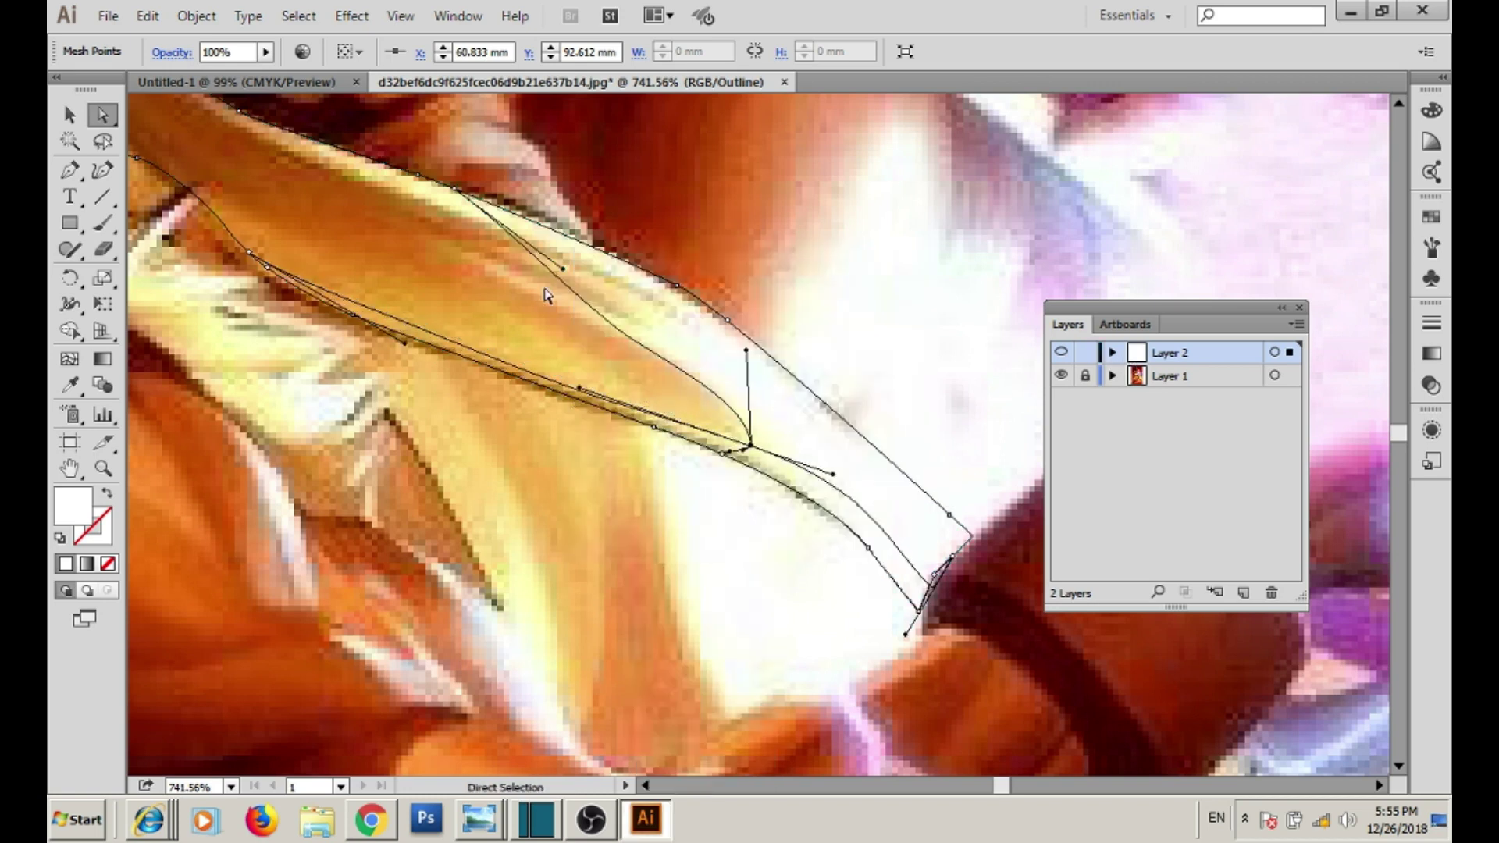
# - Move a mesh point and select the strap's upper-end anchor to fit the strap edge
pyautogui.moveTo(746, 462)
pyautogui.mouseDown()
pyautogui.moveTo(737, 345)
pyautogui.moveTo(677, 338)
pyautogui.moveTo(712, 286)
pyautogui.mouseUp()
pyautogui.moveTo(831, 382); pyautogui.dragTo(975, 500)
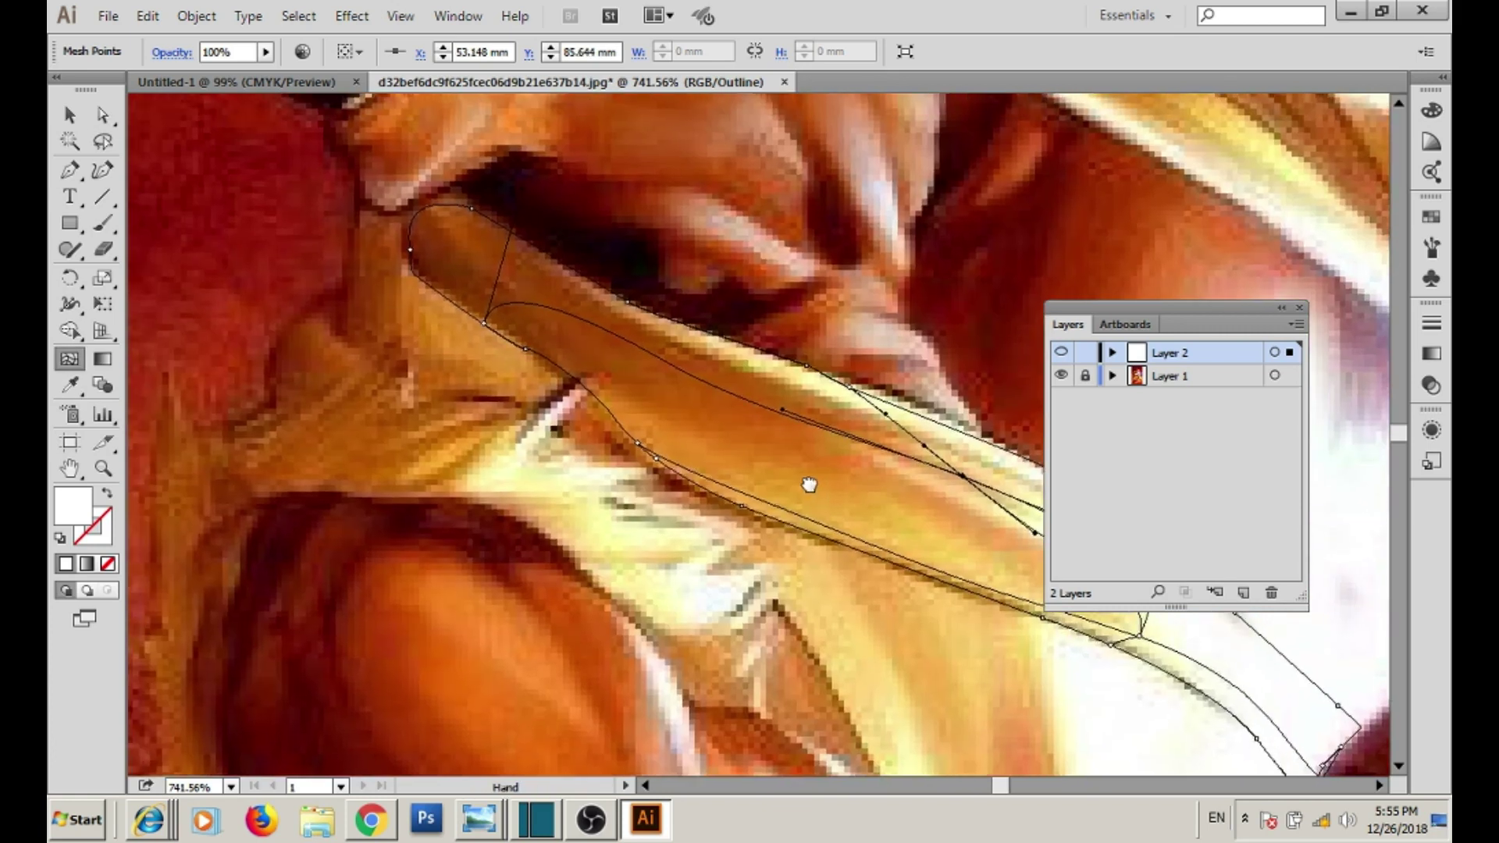
pyautogui.press('a')
pyautogui.click(493, 337)
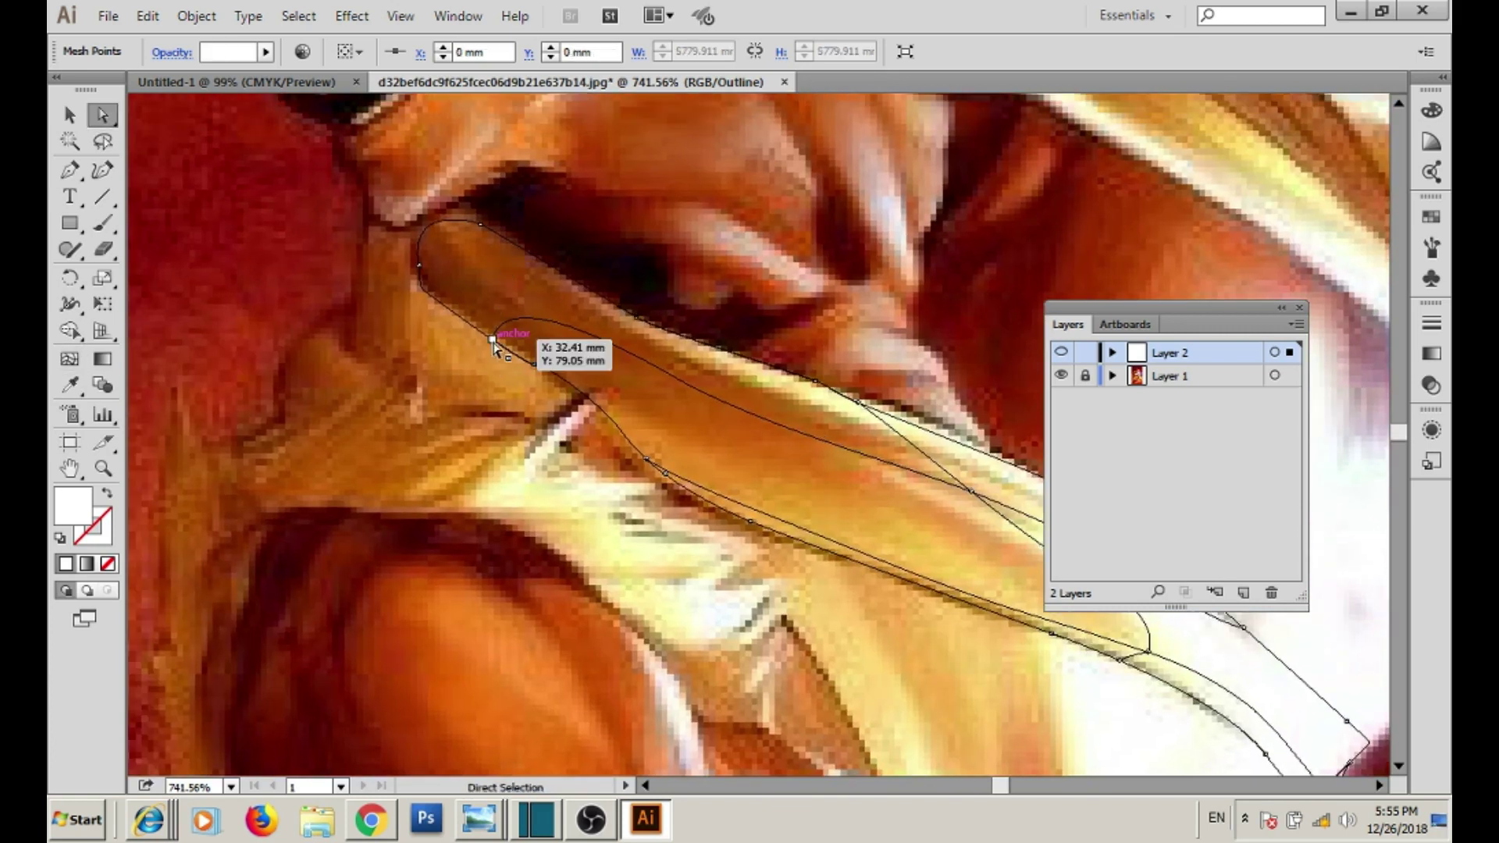
pyautogui.doubleClick(1116, 367)
pyautogui.click(687, 348)
pyautogui.press('Return')
# - Reshape the strap's upper outline and add two more mesh points inside it
pyautogui.moveTo(530, 204); pyautogui.dragTo(451, 117)
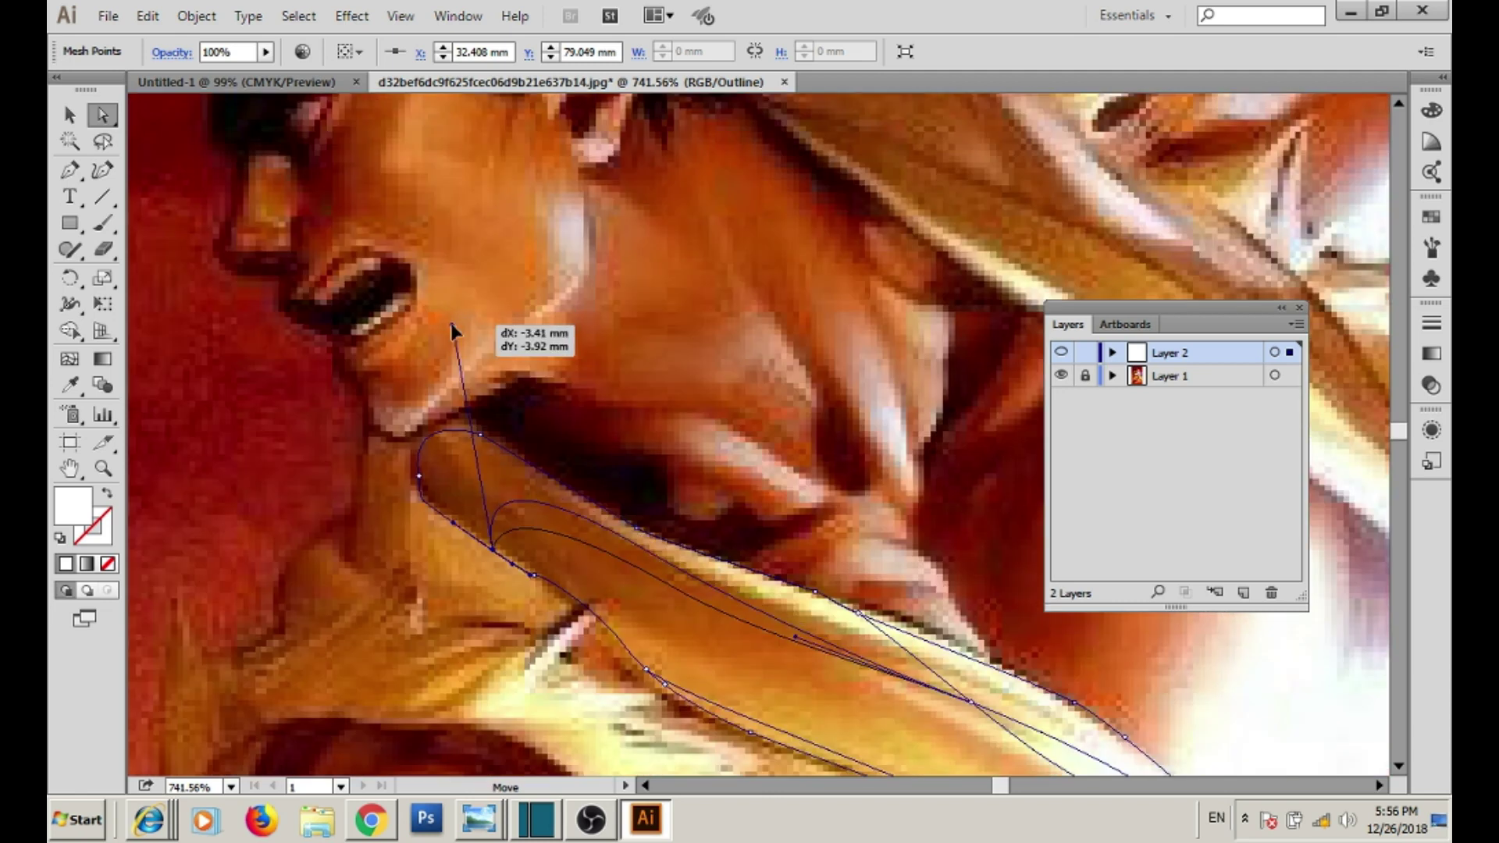
pyautogui.moveTo(834, 409); pyautogui.dragTo(599, 393)
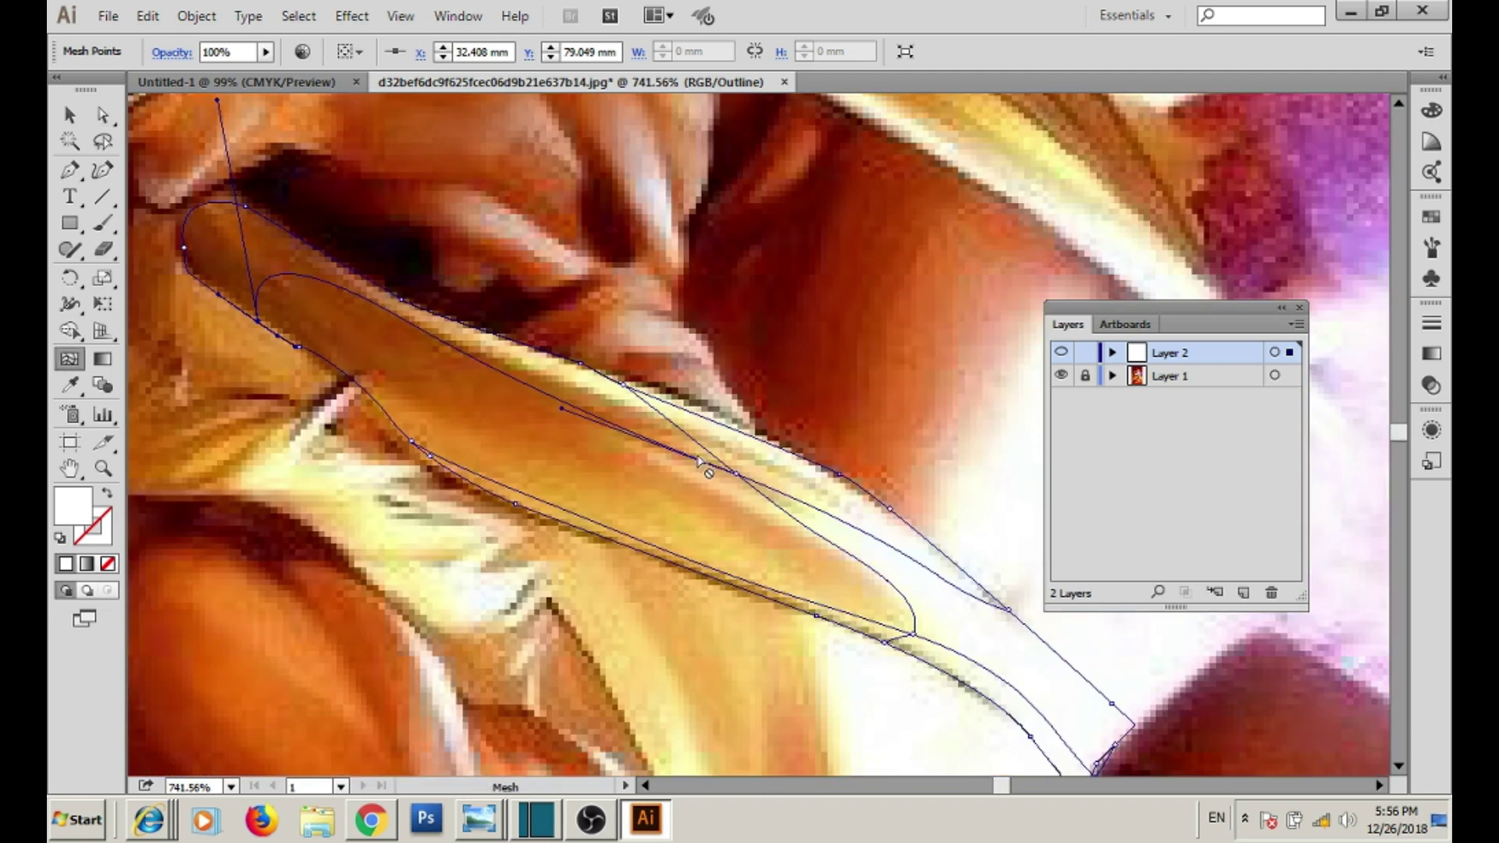
pyautogui.click(642, 435)
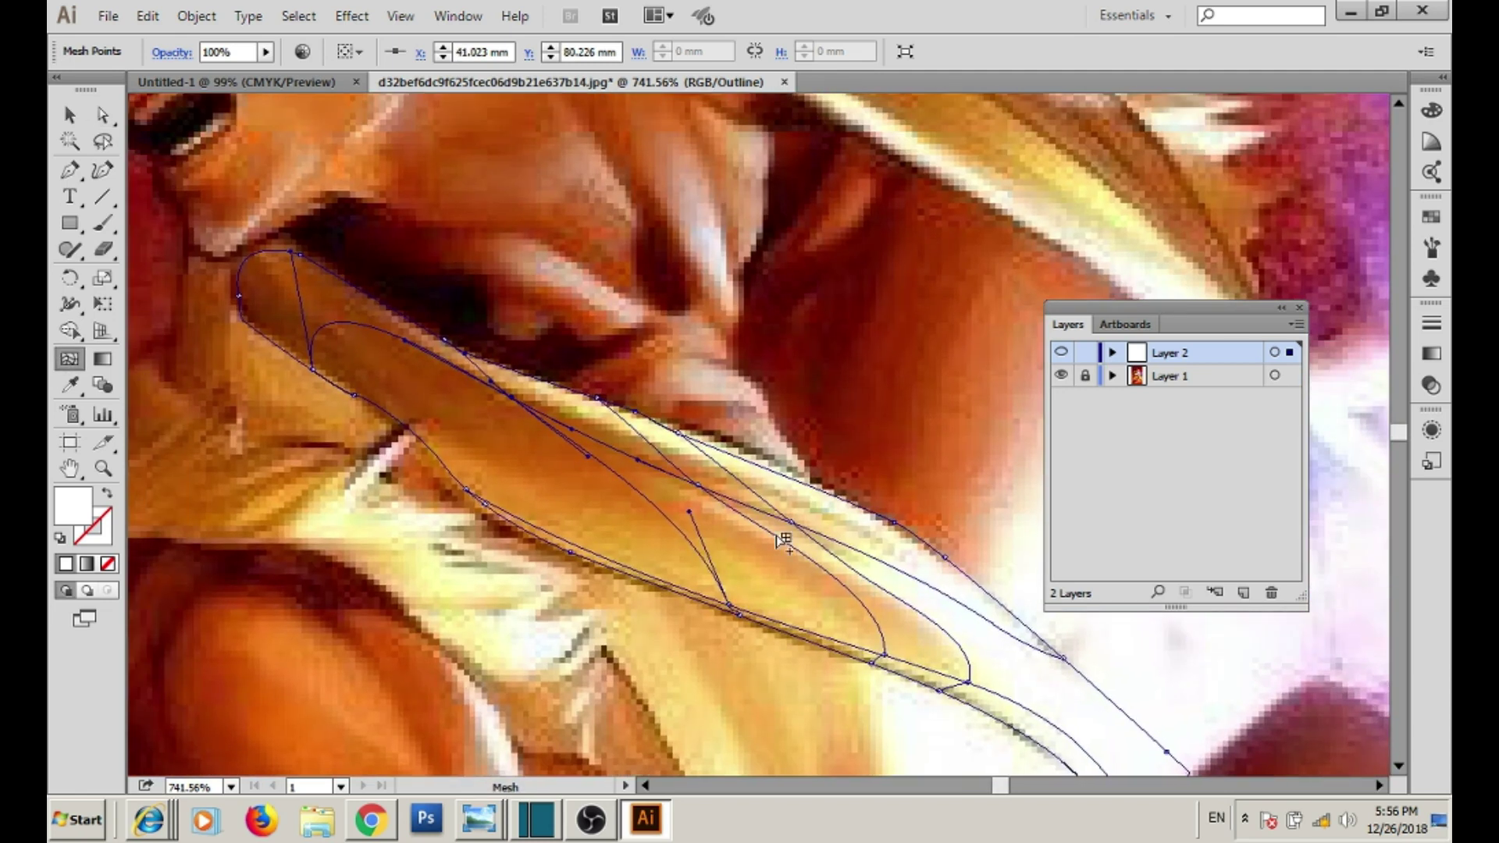
pyautogui.click(673, 521)
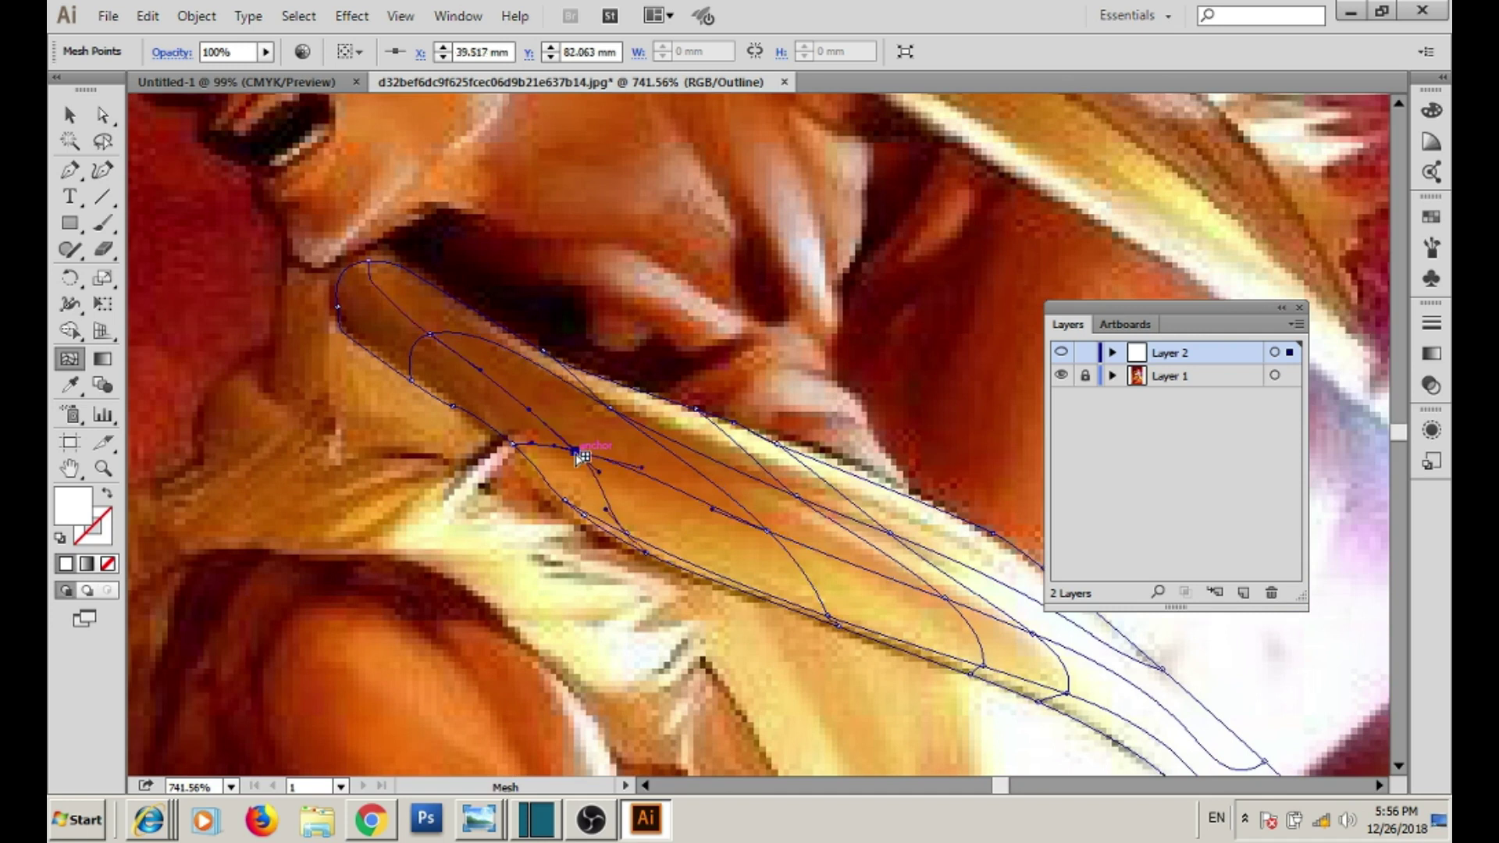
pyautogui.hscroll(5, 617, 484)
pyautogui.scroll(-4, 780, 468)
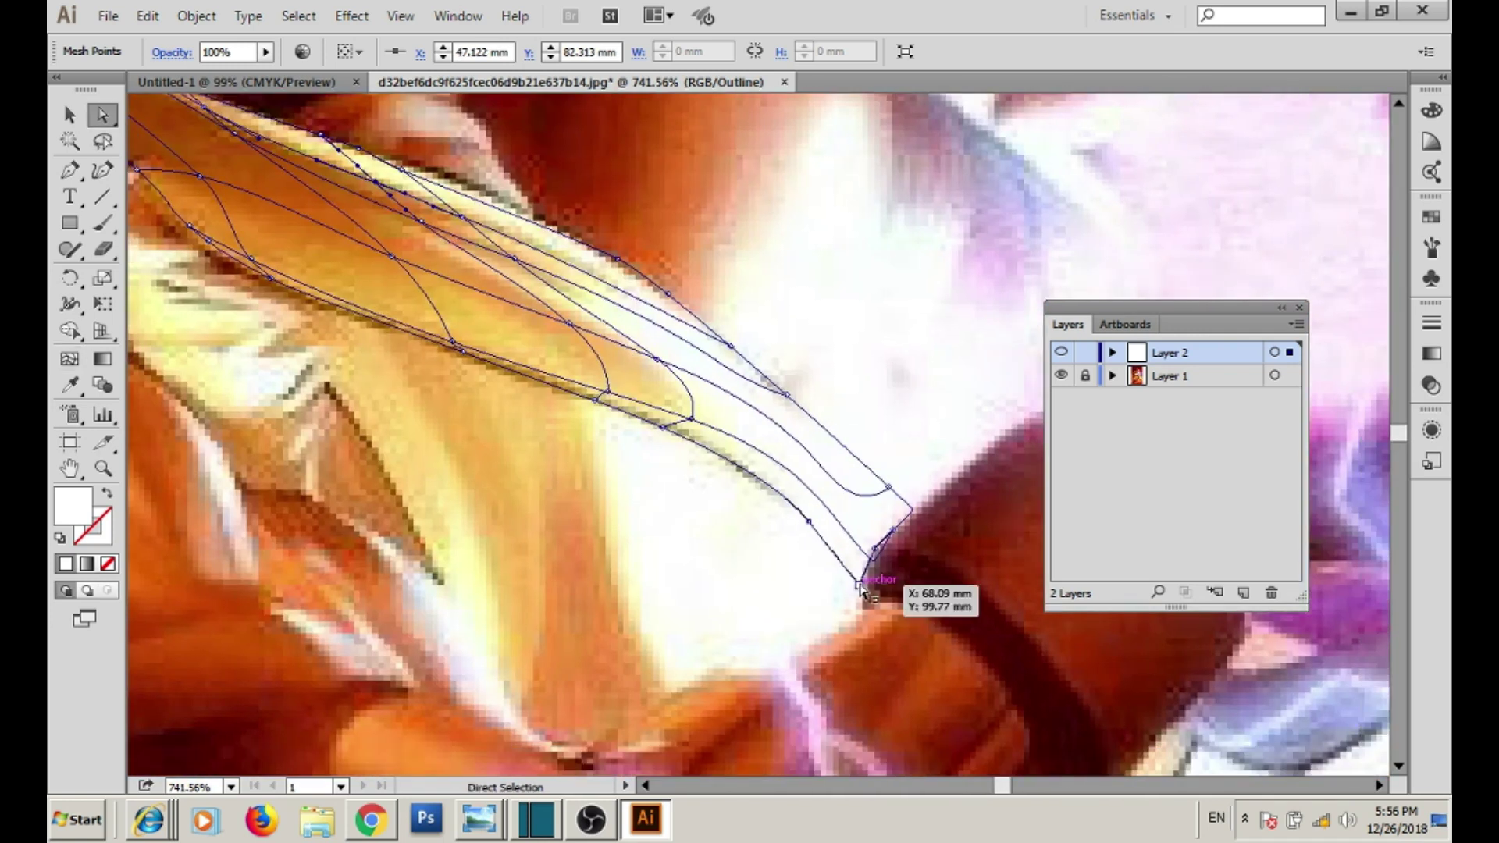
# - Colour the strap-tip mesh points with light yellow and orange sampled from the photo
pyautogui.press('v')
pyautogui.click(69, 384)
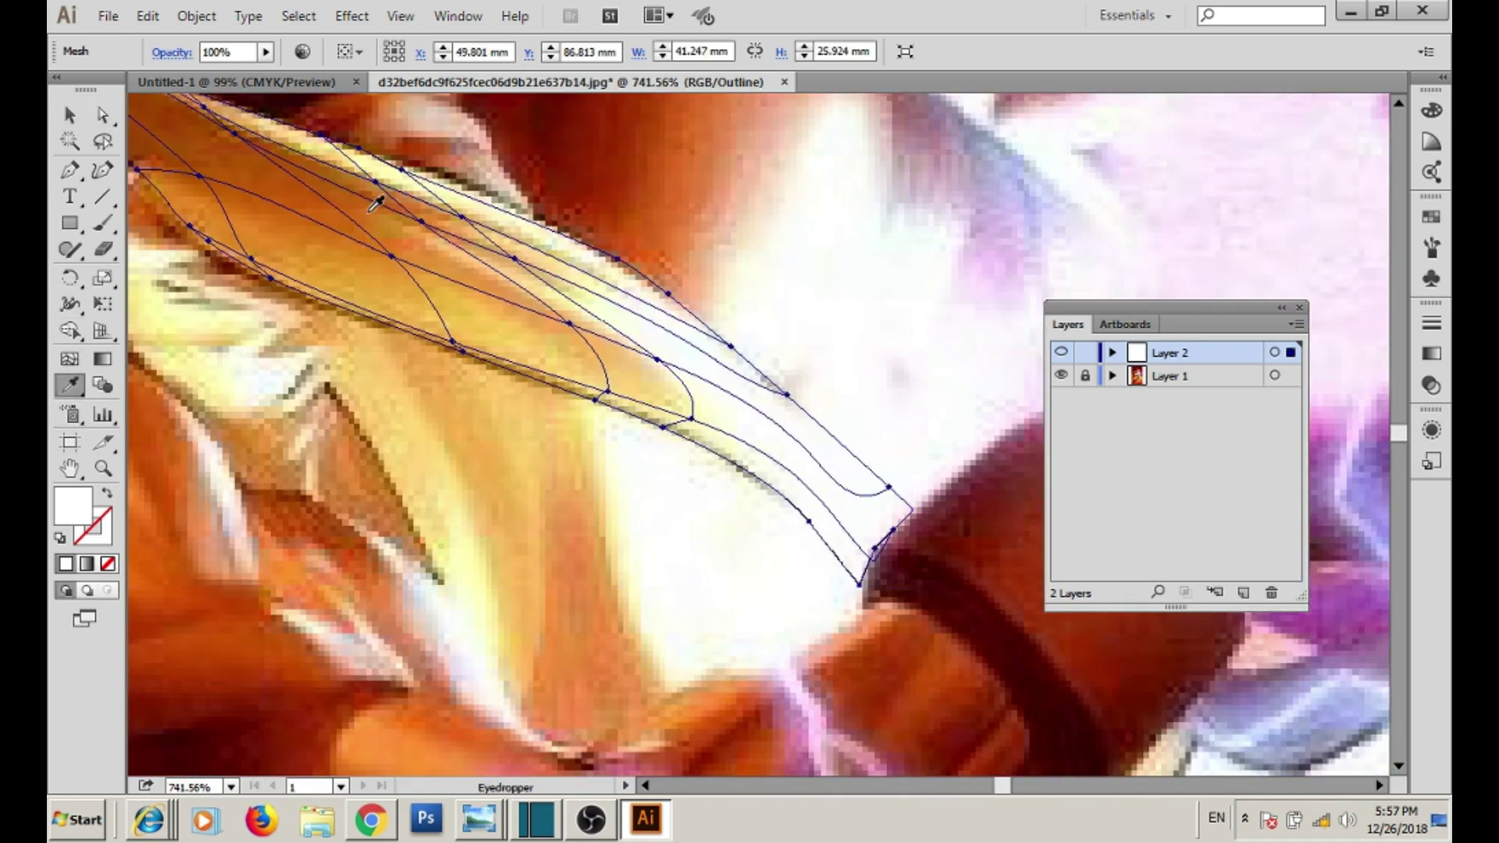
pyautogui.press('i')
pyautogui.click(874, 549)
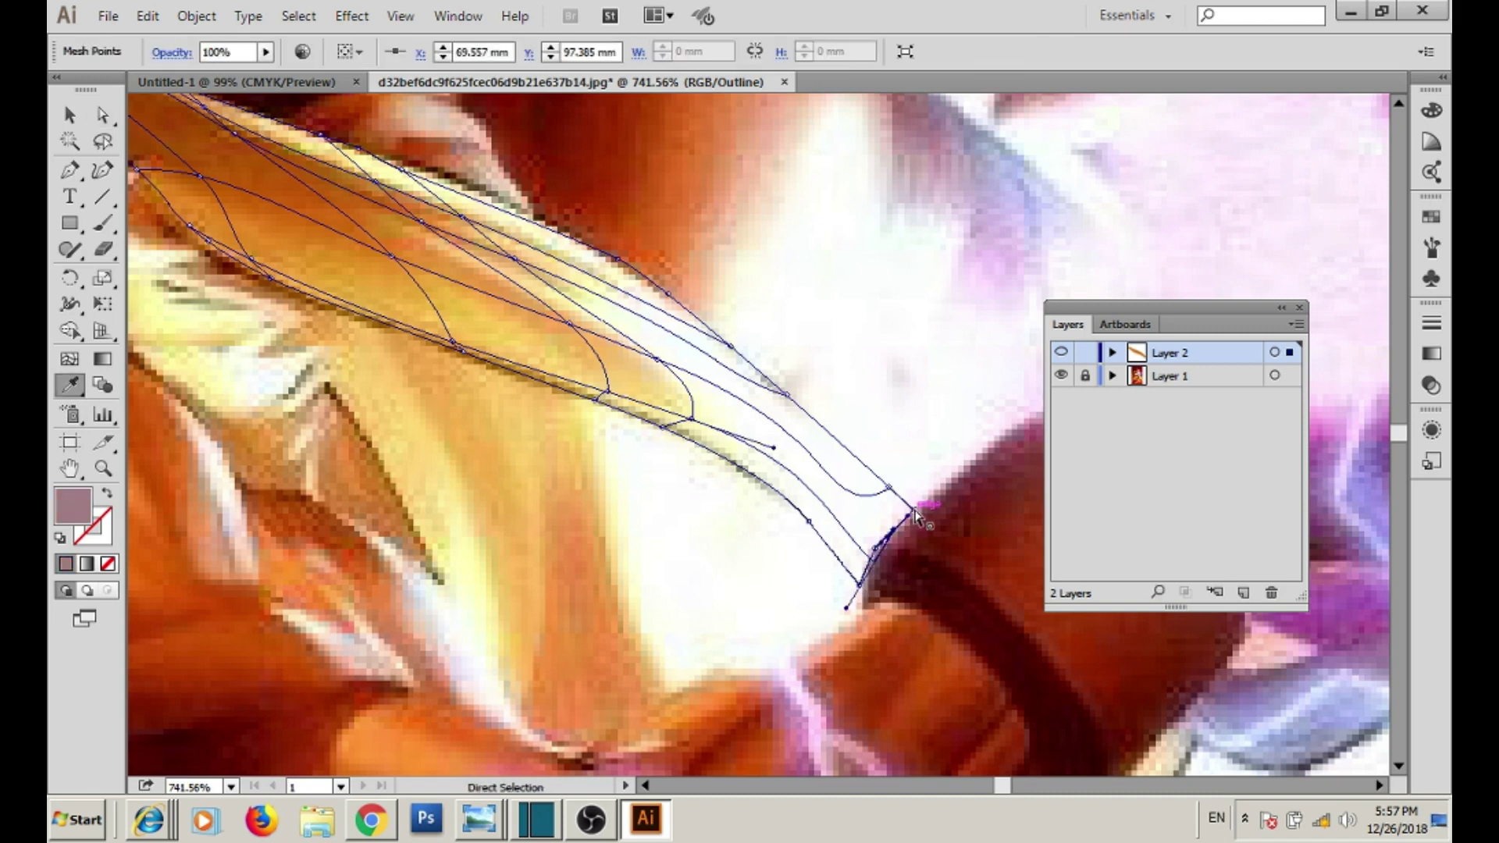
pyautogui.click(787, 394)
pyautogui.click(693, 420)
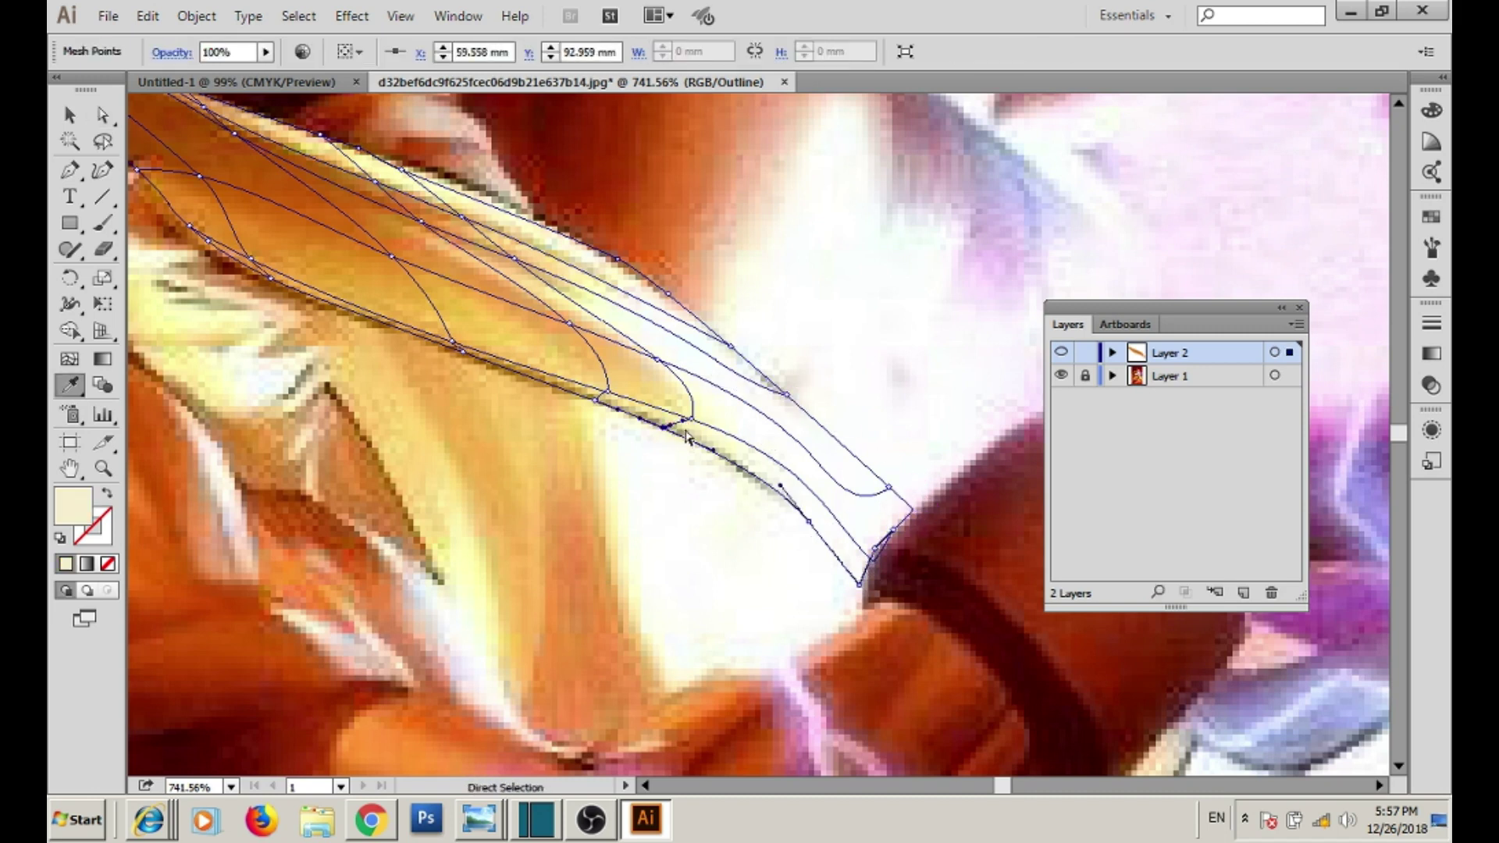
pyautogui.click(664, 368)
pyautogui.click(459, 348)
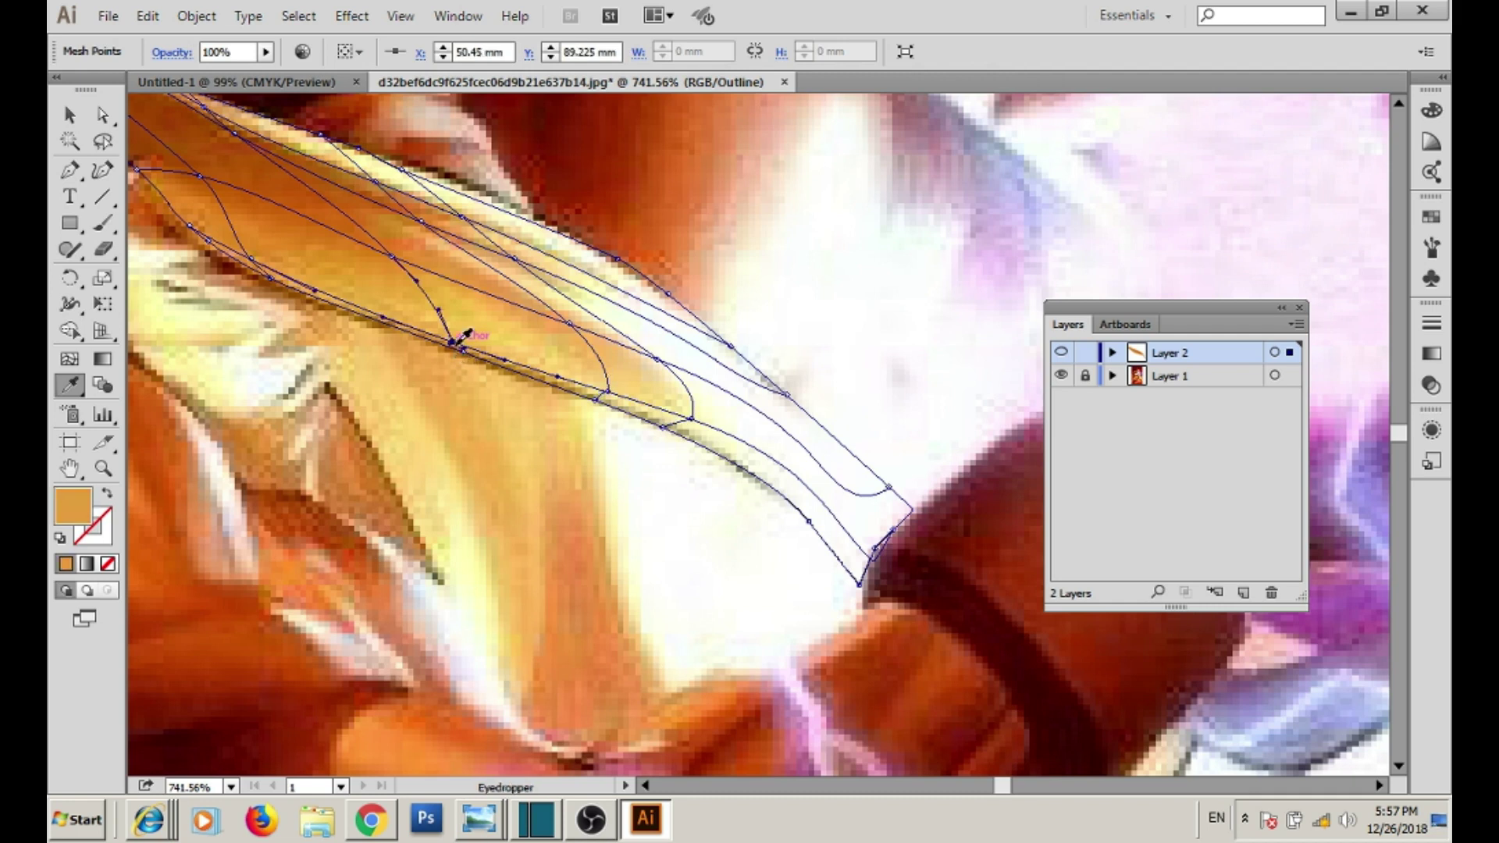
# - Sample light orange, darker orange and white onto more strap mesh points
pyautogui.hscroll(-5, 475, 342)
pyautogui.click(516, 333)
pyautogui.click(832, 394)
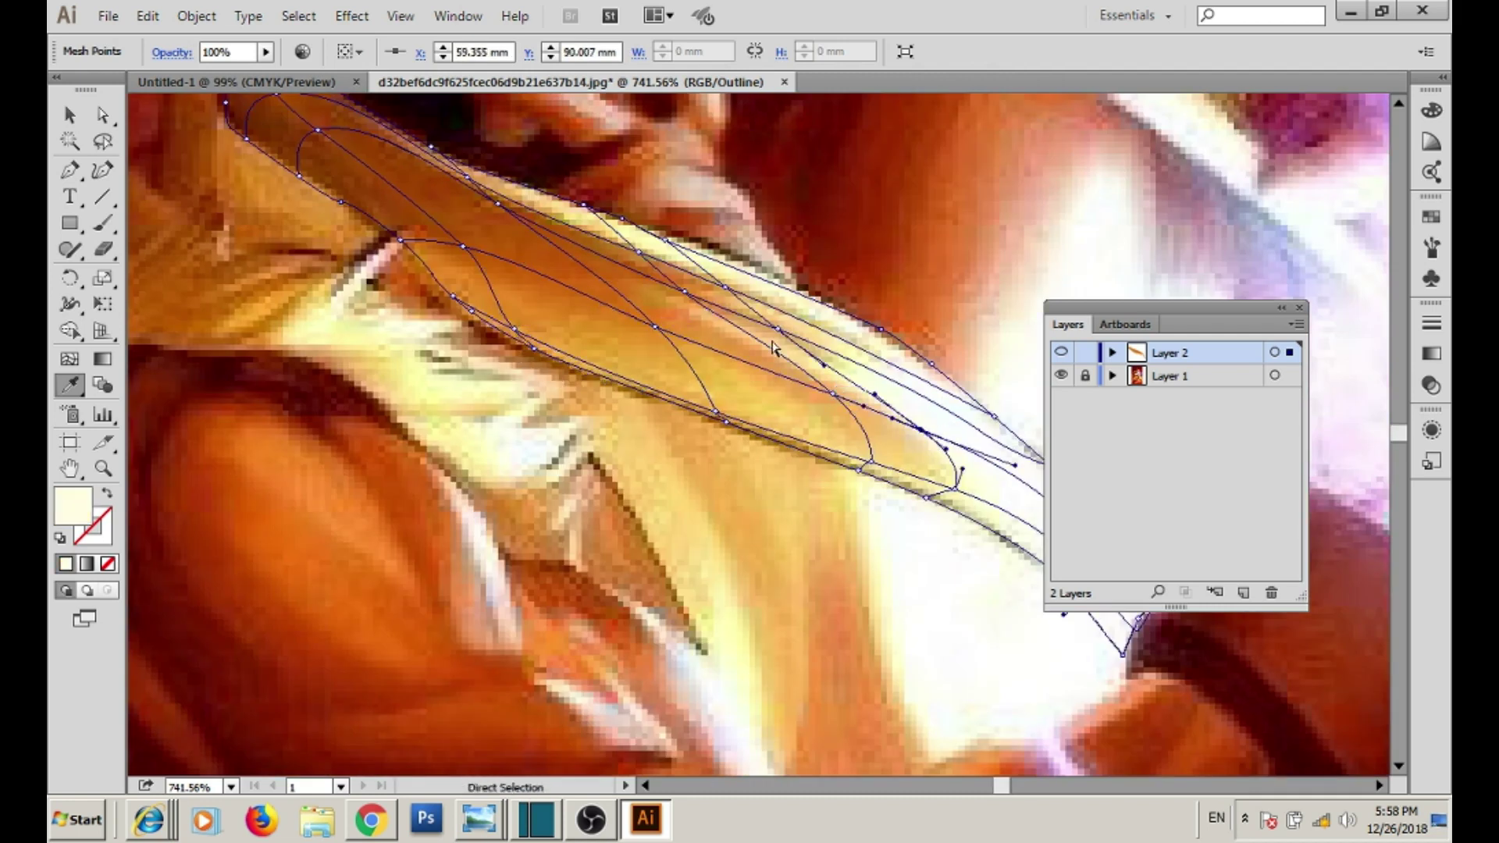
pyautogui.click(643, 258)
pyautogui.scroll(-2, 731, 295)
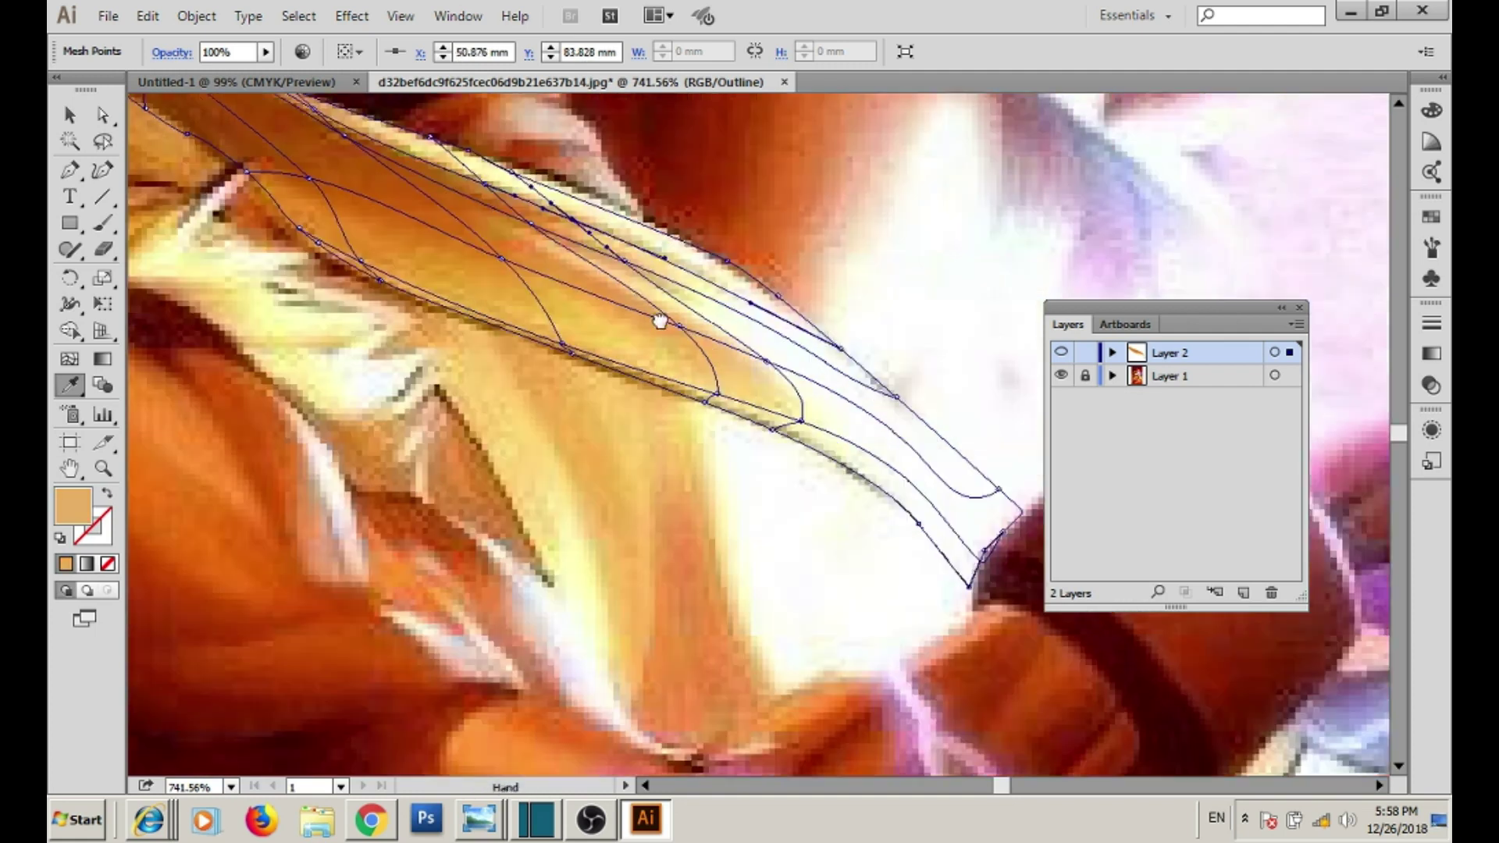
pyautogui.hscroll(3, 732, 295)
pyautogui.click(763, 294)
pyautogui.keyDown('ctrl'); pyautogui.click(719, 259); pyautogui.keyUp('ctrl')
pyautogui.click(743, 277)
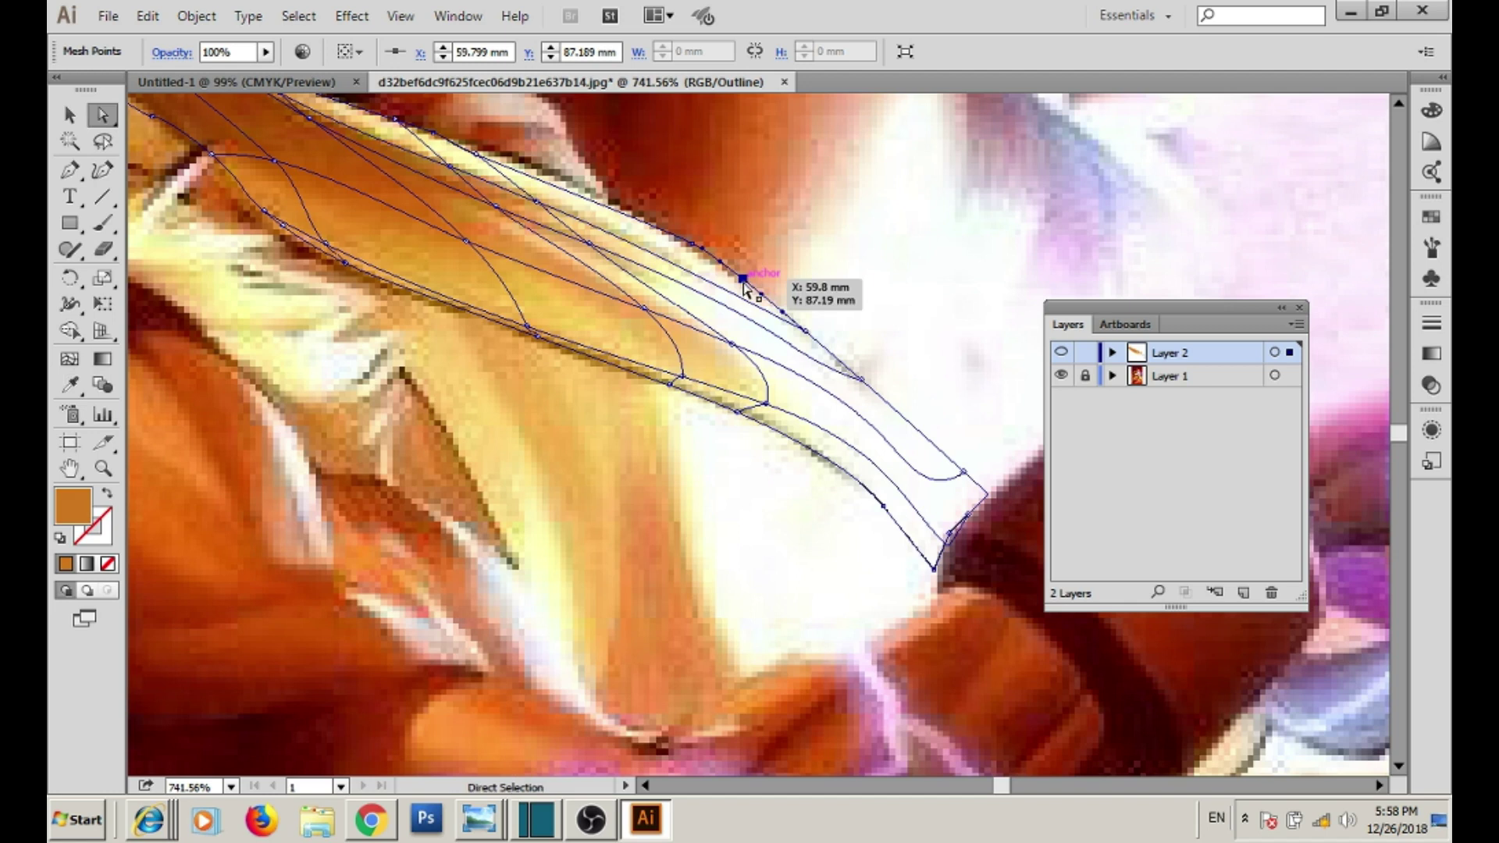
# - Colour the remaining strap points with brown, lighter orange and dark brown from the photo
pyautogui.scroll(2, 749, 284)
pyautogui.hscroll(-3, 749, 284)
pyautogui.click(597, 278)
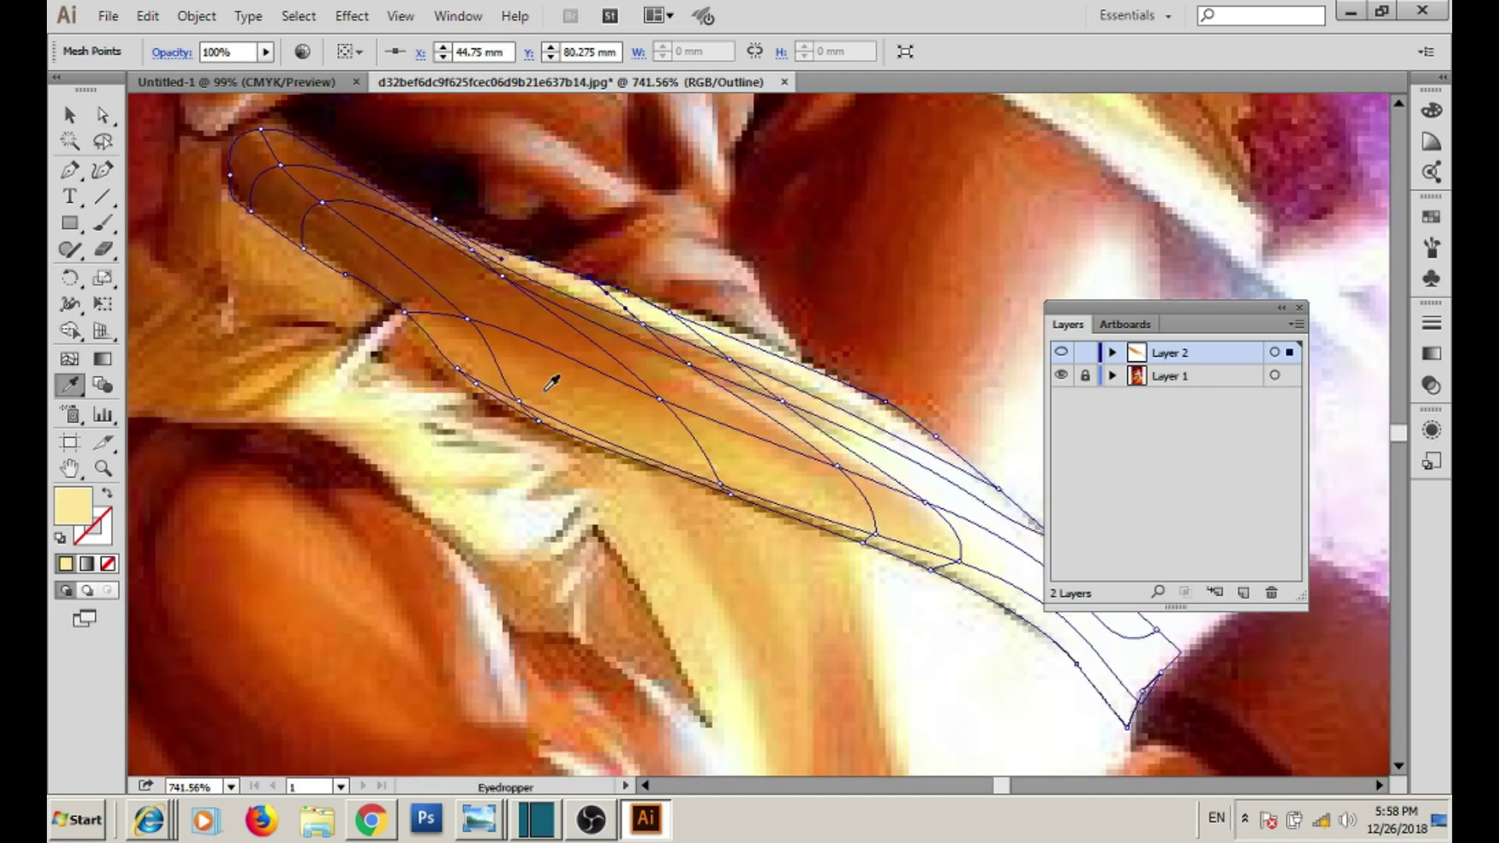
pyautogui.scroll(2, 551, 383)
pyautogui.hscroll(-3, 551, 382)
pyautogui.click(697, 439)
pyautogui.keyDown('ctrl'); pyautogui.click(528, 365); pyautogui.keyUp('ctrl')
pyautogui.keyDown('ctrl'); pyautogui.click(464, 293); pyautogui.keyUp('ctrl')
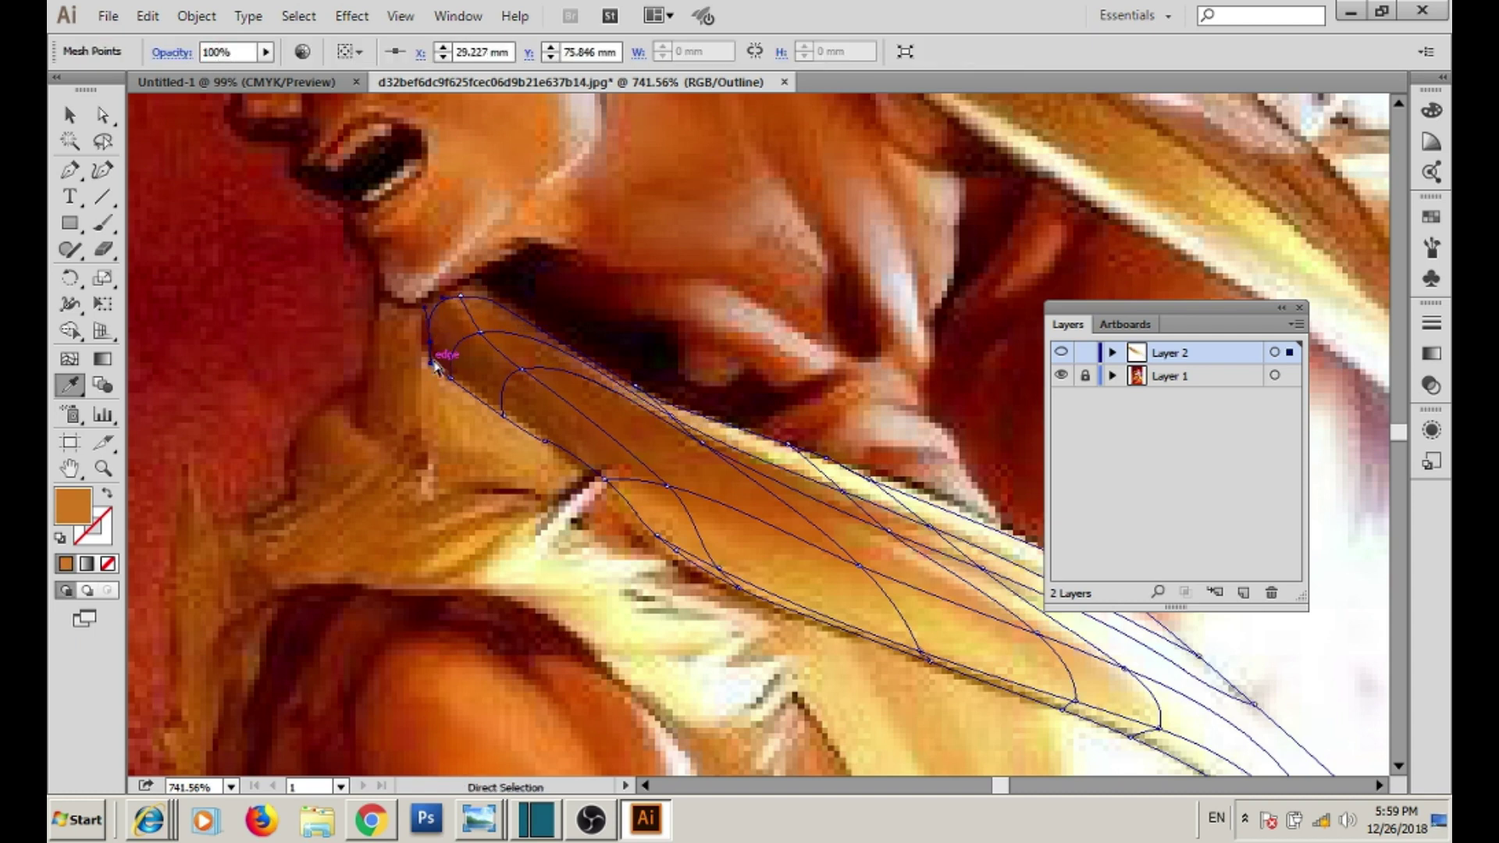
pyautogui.keyDown('ctrl'); pyautogui.click(468, 397); pyautogui.keyUp('ctrl')
pyautogui.click(503, 417)
pyautogui.click(629, 505)
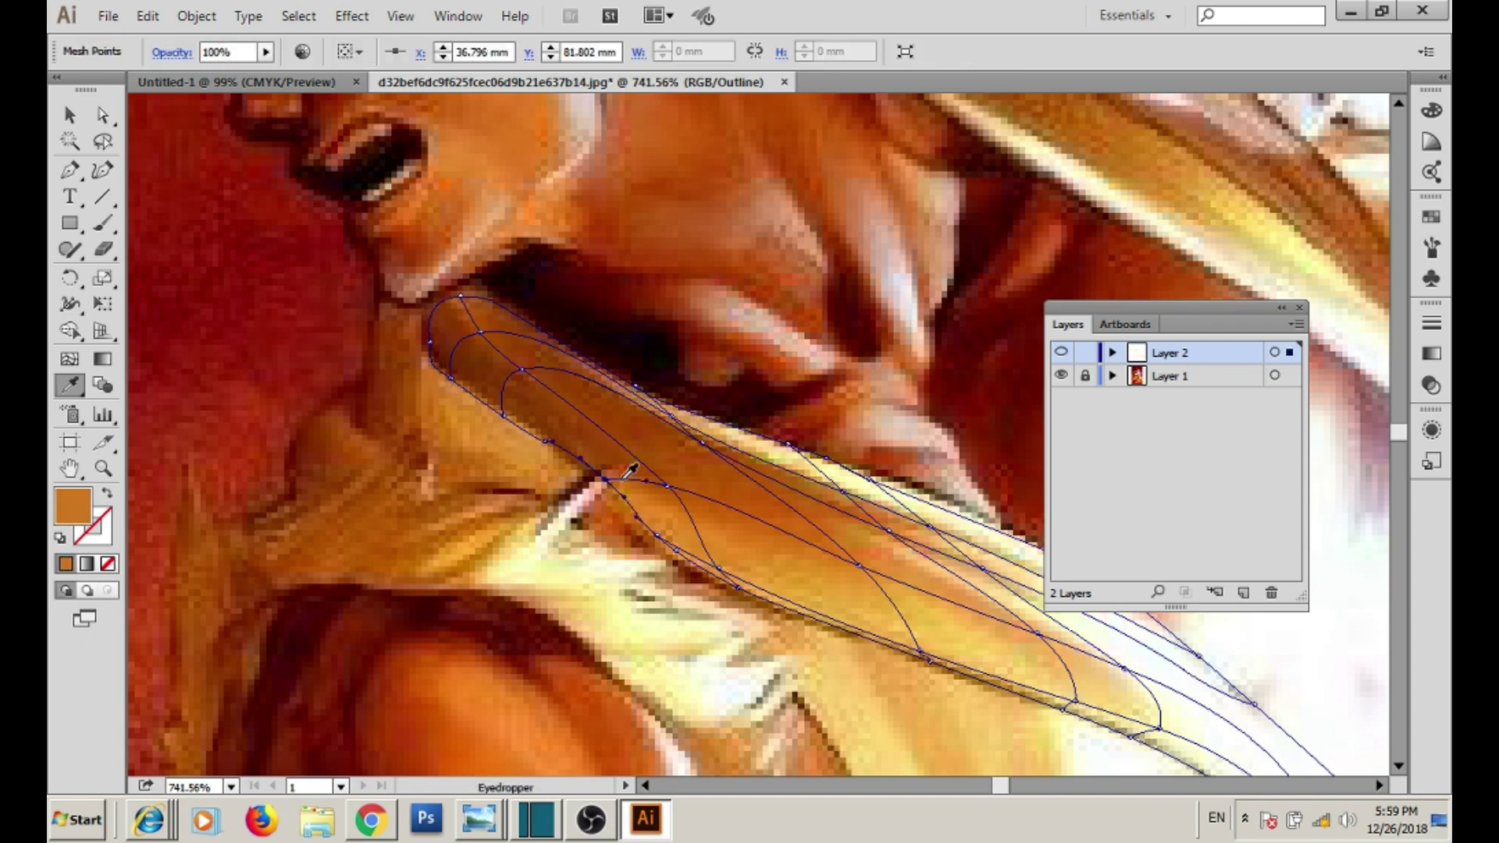
# - Zoom out to view the coloured strap mesh in context
pyautogui.press('z')
pyautogui.keyDown('alt'); pyautogui.click(647, 328); pyautogui.keyUp('alt')
pyautogui.keyDown('ctrl'); pyautogui.click(1062, 352); pyautogui.keyUp('ctrl')
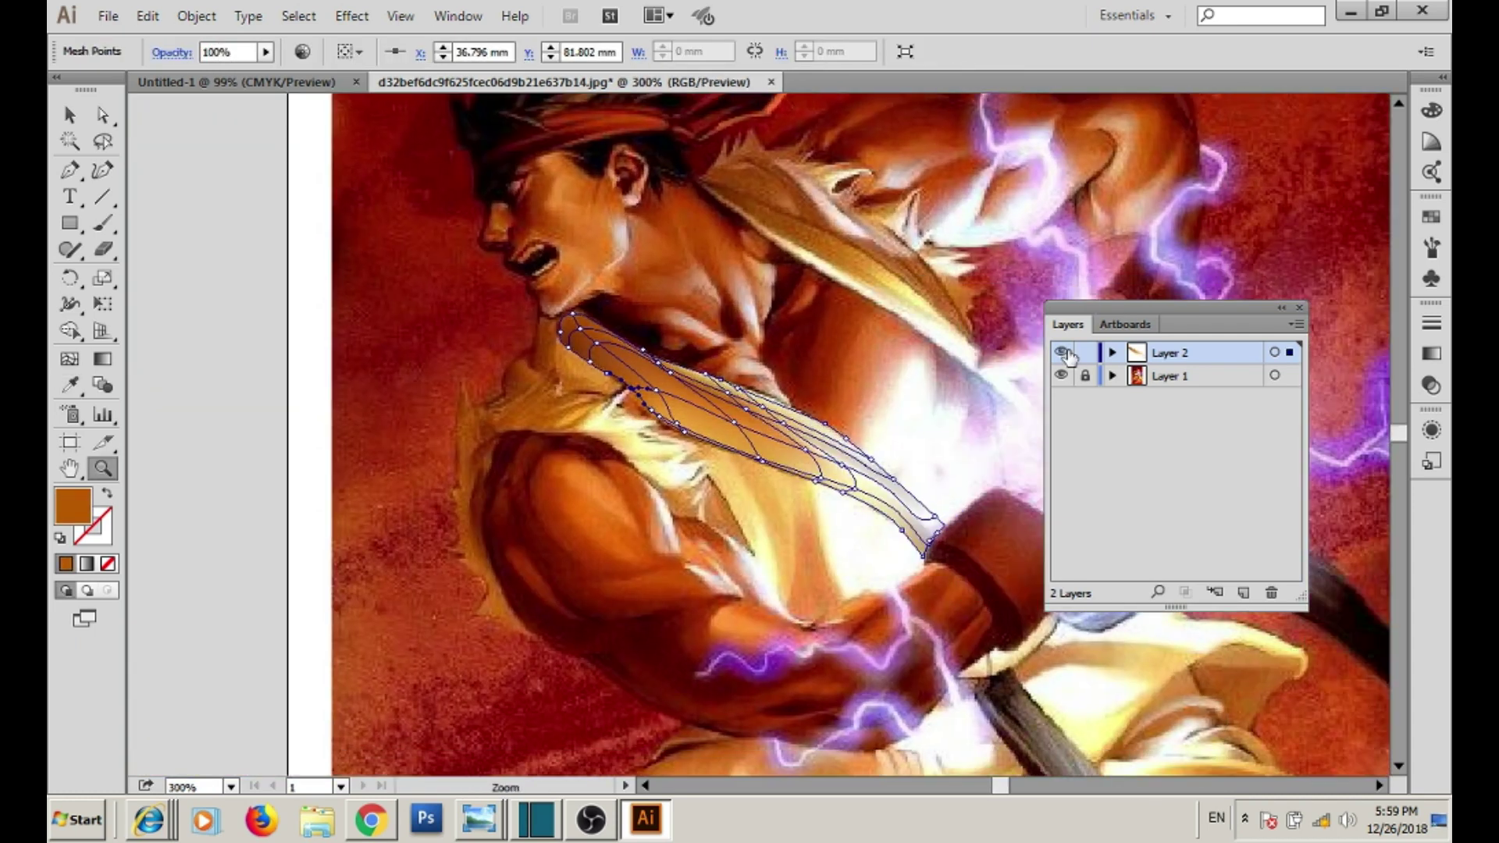
# - Check the strap mesh against the photo, then zoom in on the cloth below it
pyautogui.click(1061, 376)
pyautogui.click(70, 115)
pyautogui.click(395, 320)
pyautogui.click(1062, 376)
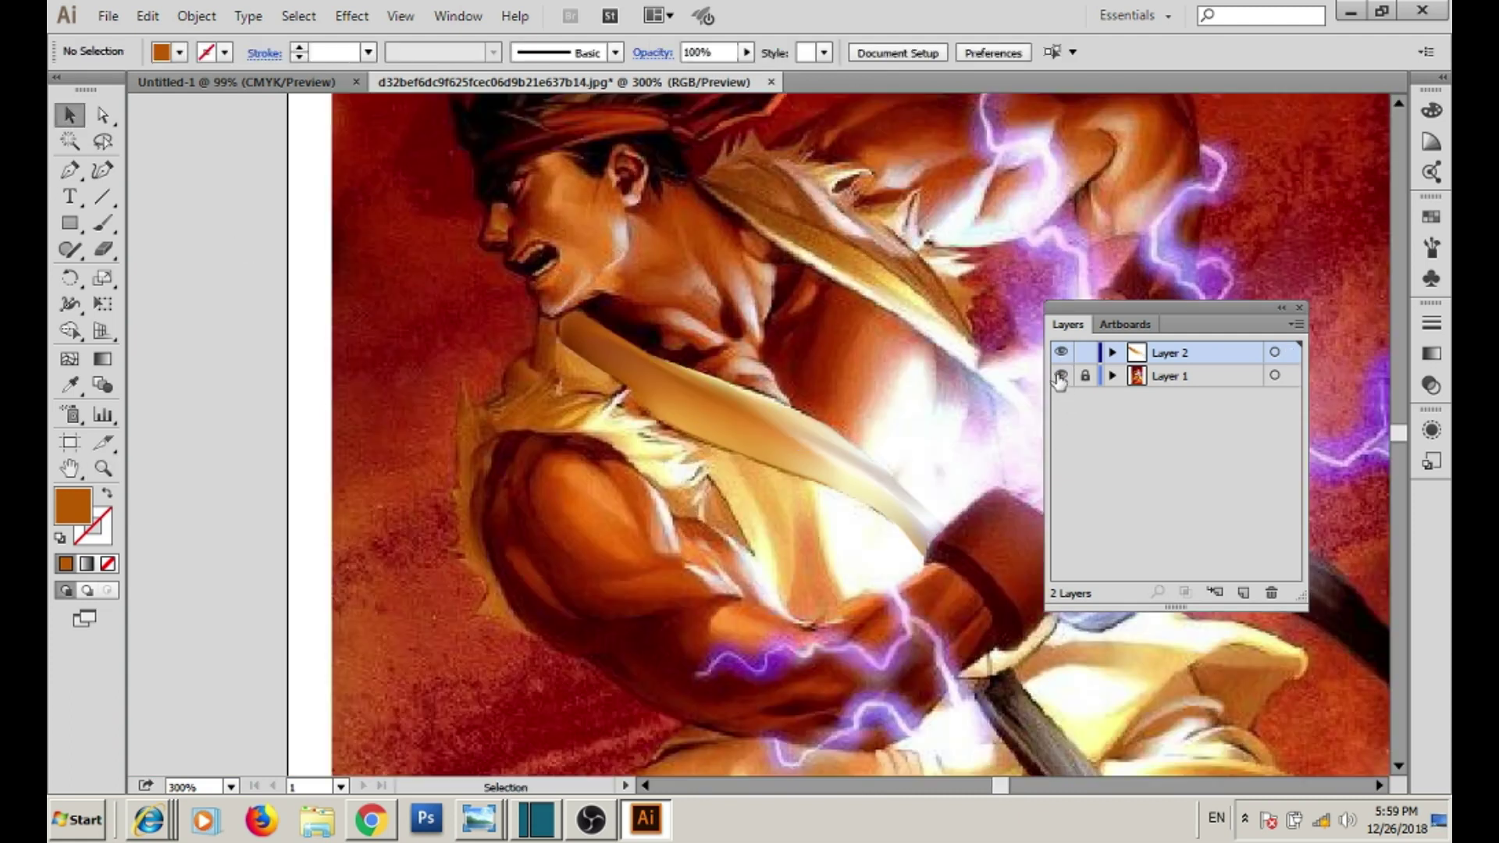
pyautogui.moveTo(762, 543); pyautogui.dragTo(813, 492)
pyautogui.press('z')
pyautogui.moveTo(812, 308); pyautogui.dragTo(954, 639)
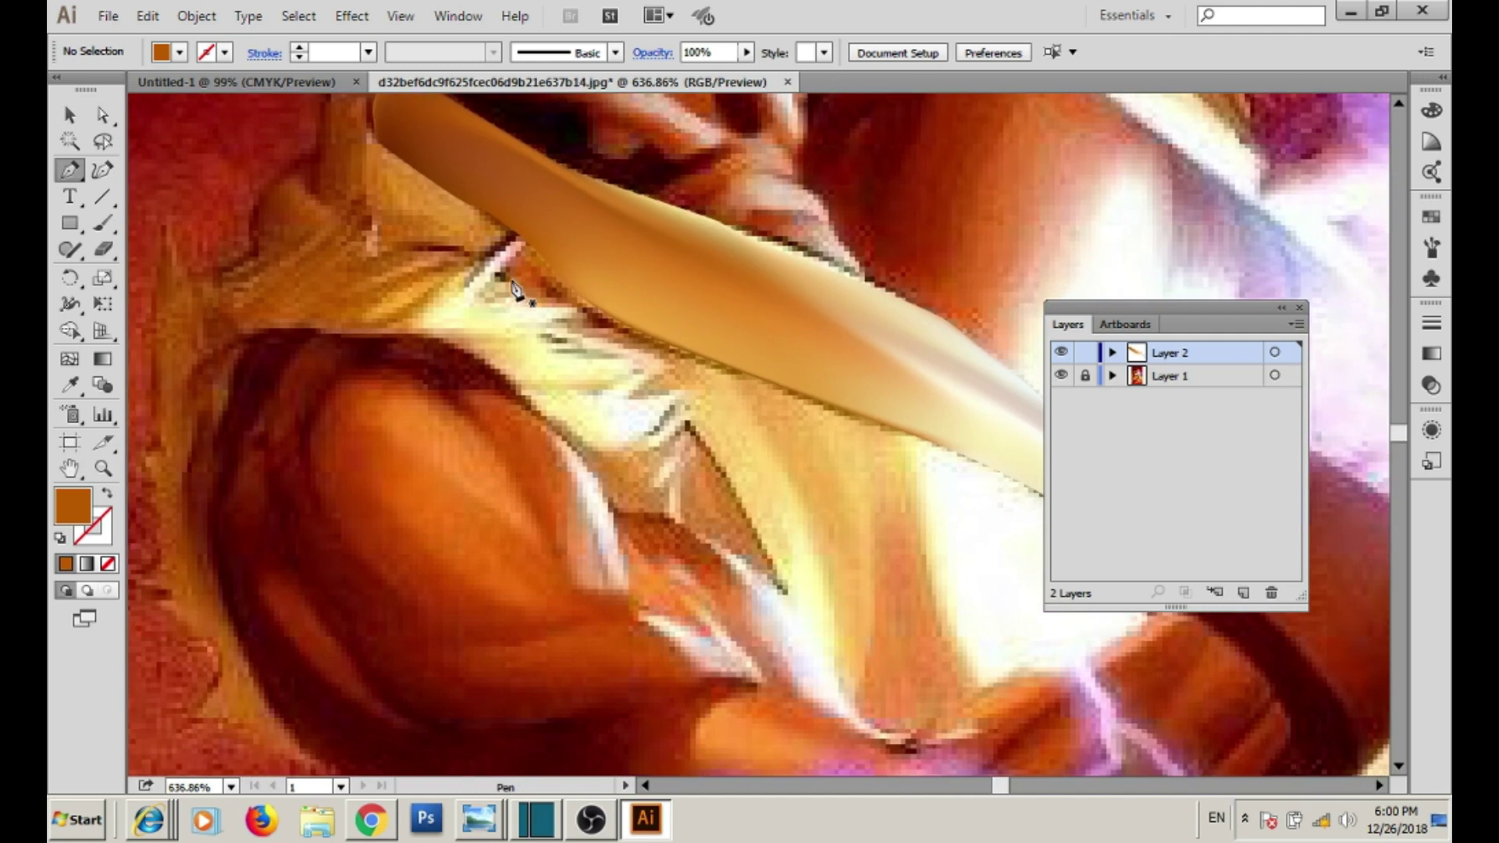
# - Trace a closed outline around the pale robe cloth down to the forearm
pyautogui.moveTo(585, 394)
pyautogui.mouseDown()
pyautogui.moveTo(763, 541)
pyautogui.moveTo(787, 615)
pyautogui.mouseUp()
pyautogui.moveTo(868, 588); pyautogui.dragTo(872, 593)
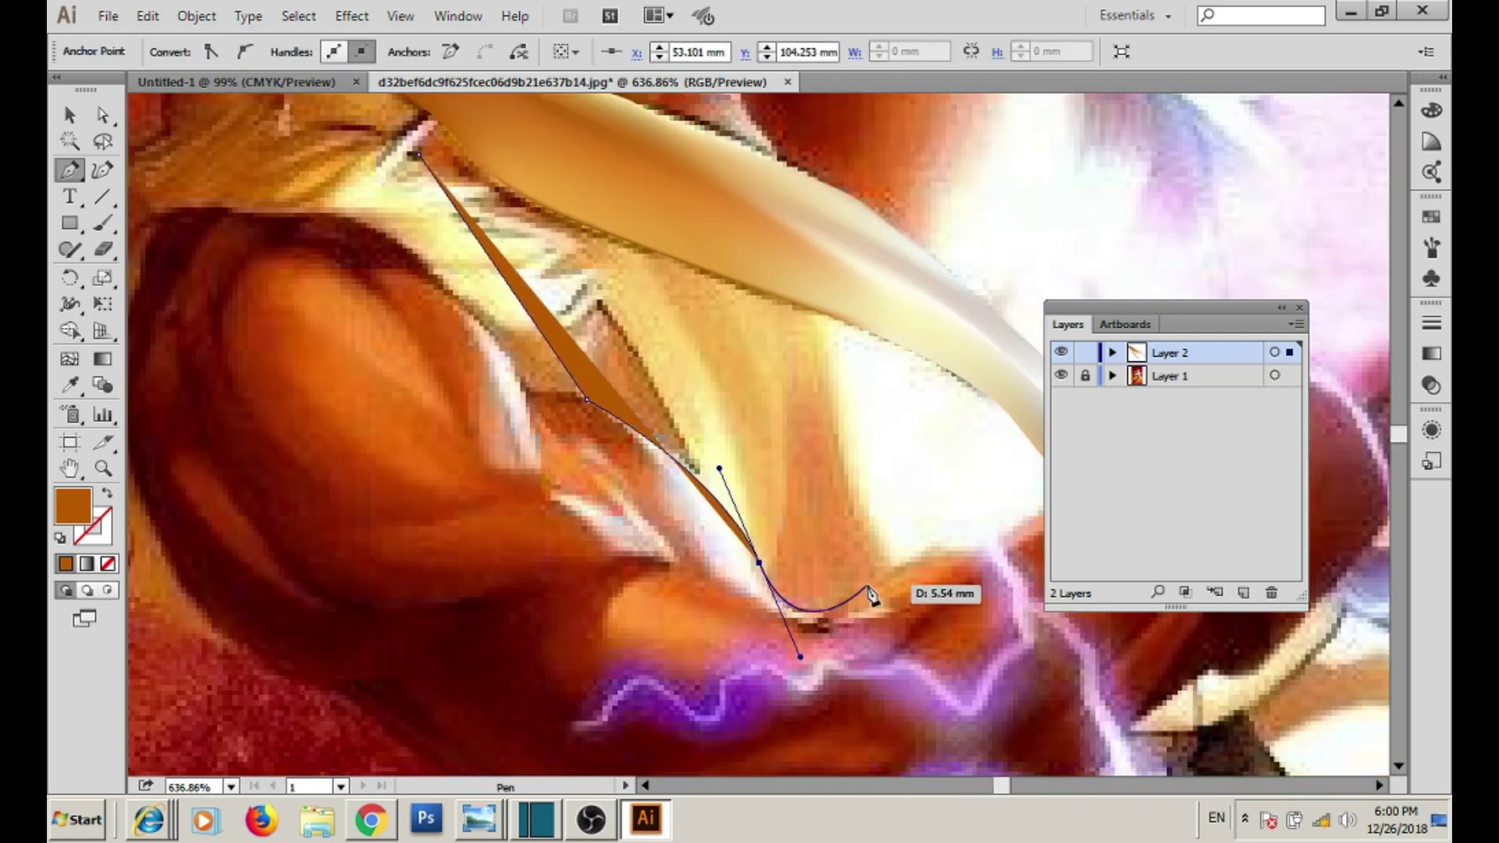
pyautogui.keyDown('ctrl'); pyautogui.click(1062, 353); pyautogui.keyUp('ctrl')
pyautogui.moveTo(814, 532); pyautogui.dragTo(841, 532)
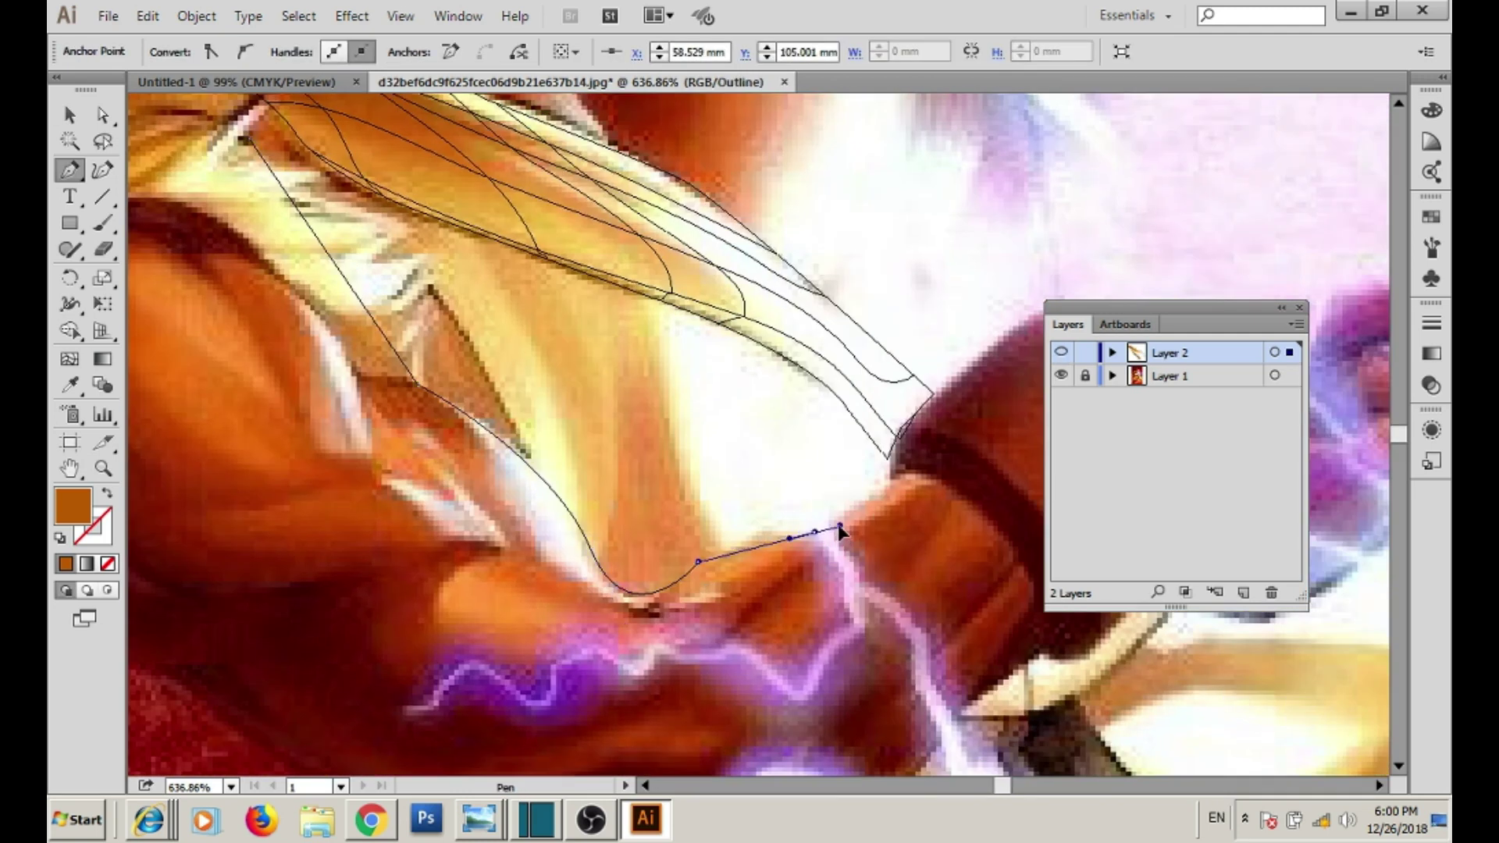
pyautogui.click(888, 458)
pyautogui.moveTo(704, 316)
pyautogui.mouseDown()
pyautogui.moveTo(591, 292)
pyautogui.moveTo(763, 427)
pyautogui.mouseUp()
pyautogui.moveTo(591, 355); pyautogui.dragTo(605, 358)
pyautogui.moveTo(428, 287)
pyautogui.mouseDown()
pyautogui.moveTo(457, 269)
pyautogui.moveTo(469, 294)
pyautogui.mouseUp()
pyautogui.scroll(-5, 474, 501)
# - Fill the new robe shape with a pale colour sampled from the photo
pyautogui.press('a')
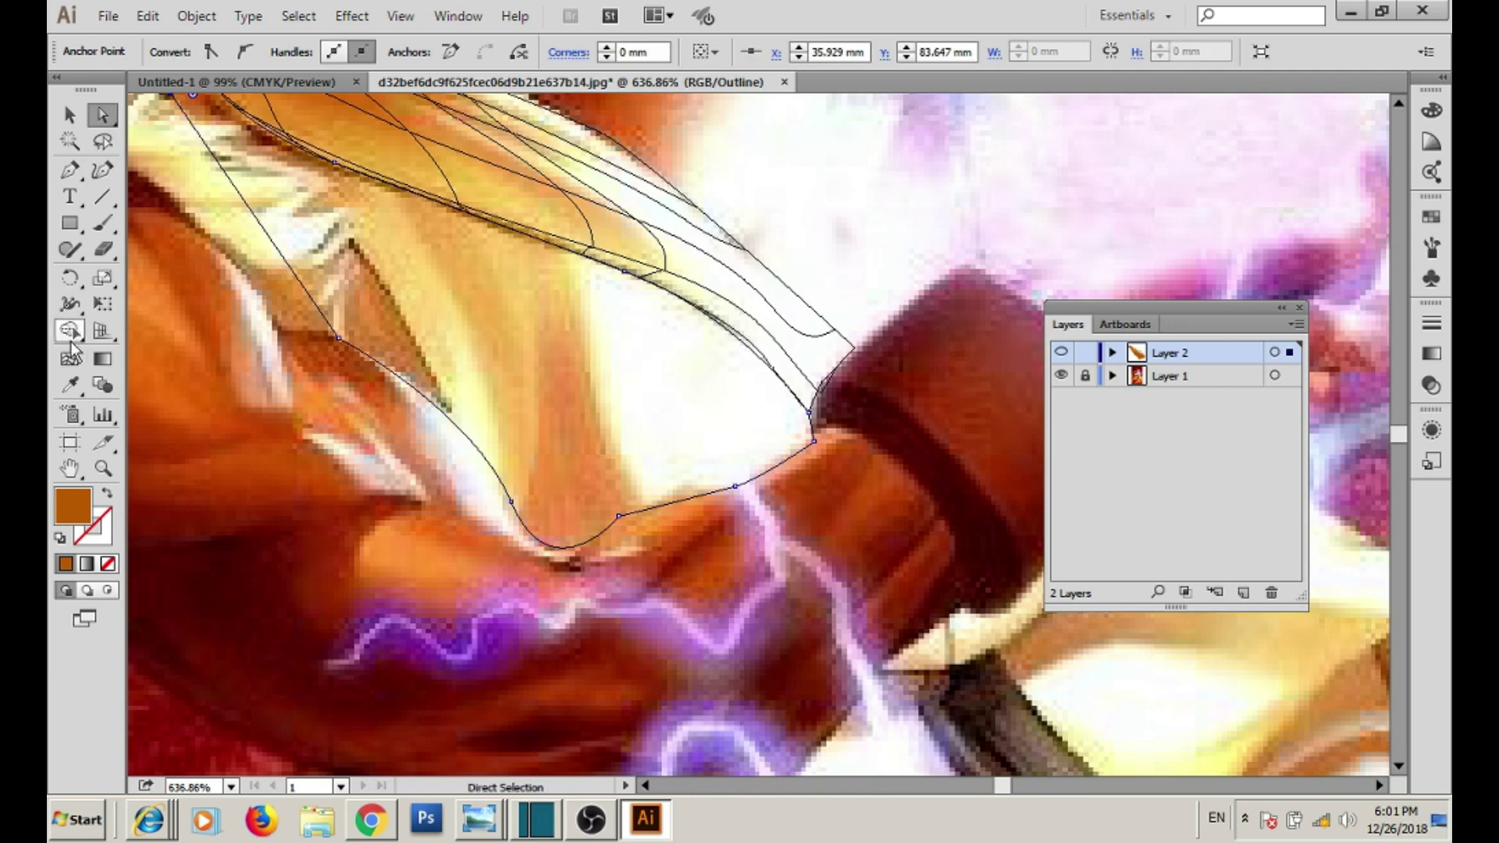
pyautogui.press('i')
pyautogui.click(687, 378)
# - Curve the shape's lower edge and add a first mesh line bent along the folds
pyautogui.click(103, 115)
pyautogui.moveTo(578, 251)
pyautogui.mouseDown()
pyautogui.moveTo(643, 457)
pyautogui.moveTo(558, 435)
pyautogui.mouseUp()
pyautogui.moveTo(612, 334); pyautogui.dragTo(608, 336)
pyautogui.press('u')
pyautogui.click(494, 223)
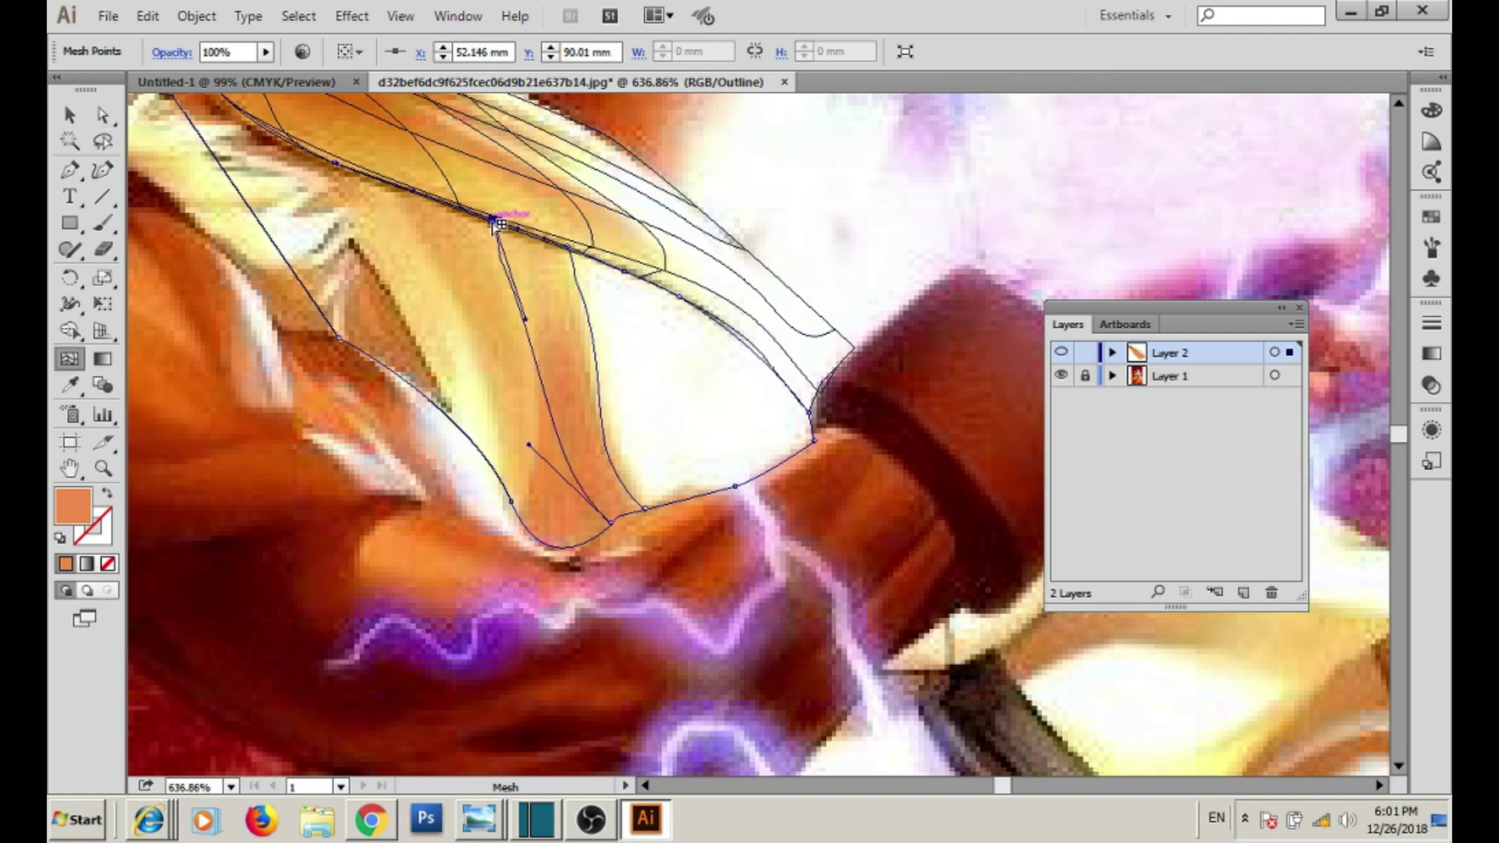
pyautogui.press('a')
pyautogui.moveTo(529, 444); pyautogui.dragTo(586, 427)
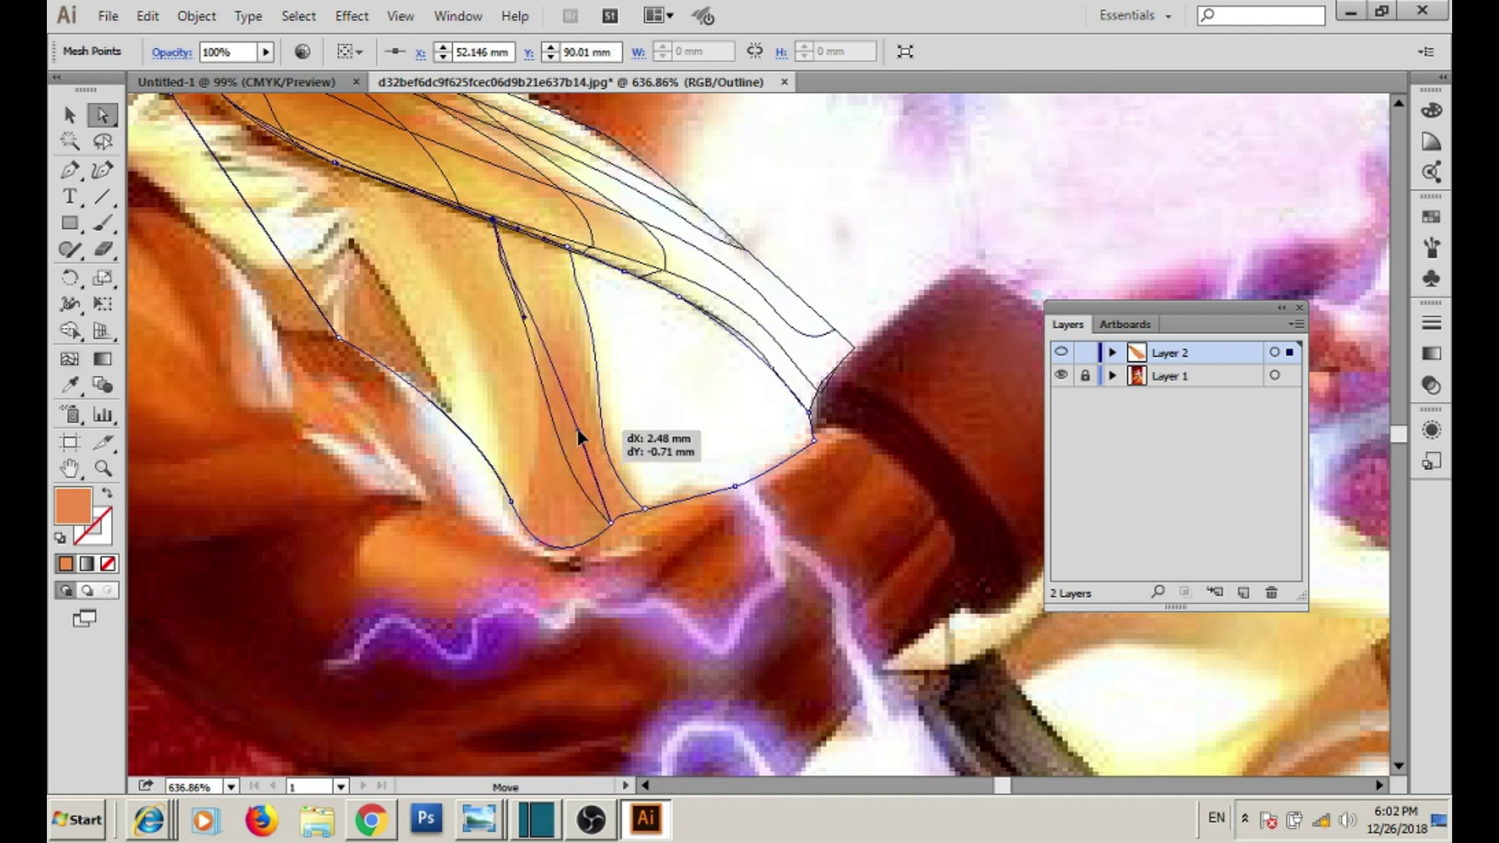
pyautogui.moveTo(525, 318); pyautogui.dragTo(562, 299)
# - Add three more mesh lines across the lapel and pull the bottom point down
pyautogui.press('u')
pyautogui.click(523, 521)
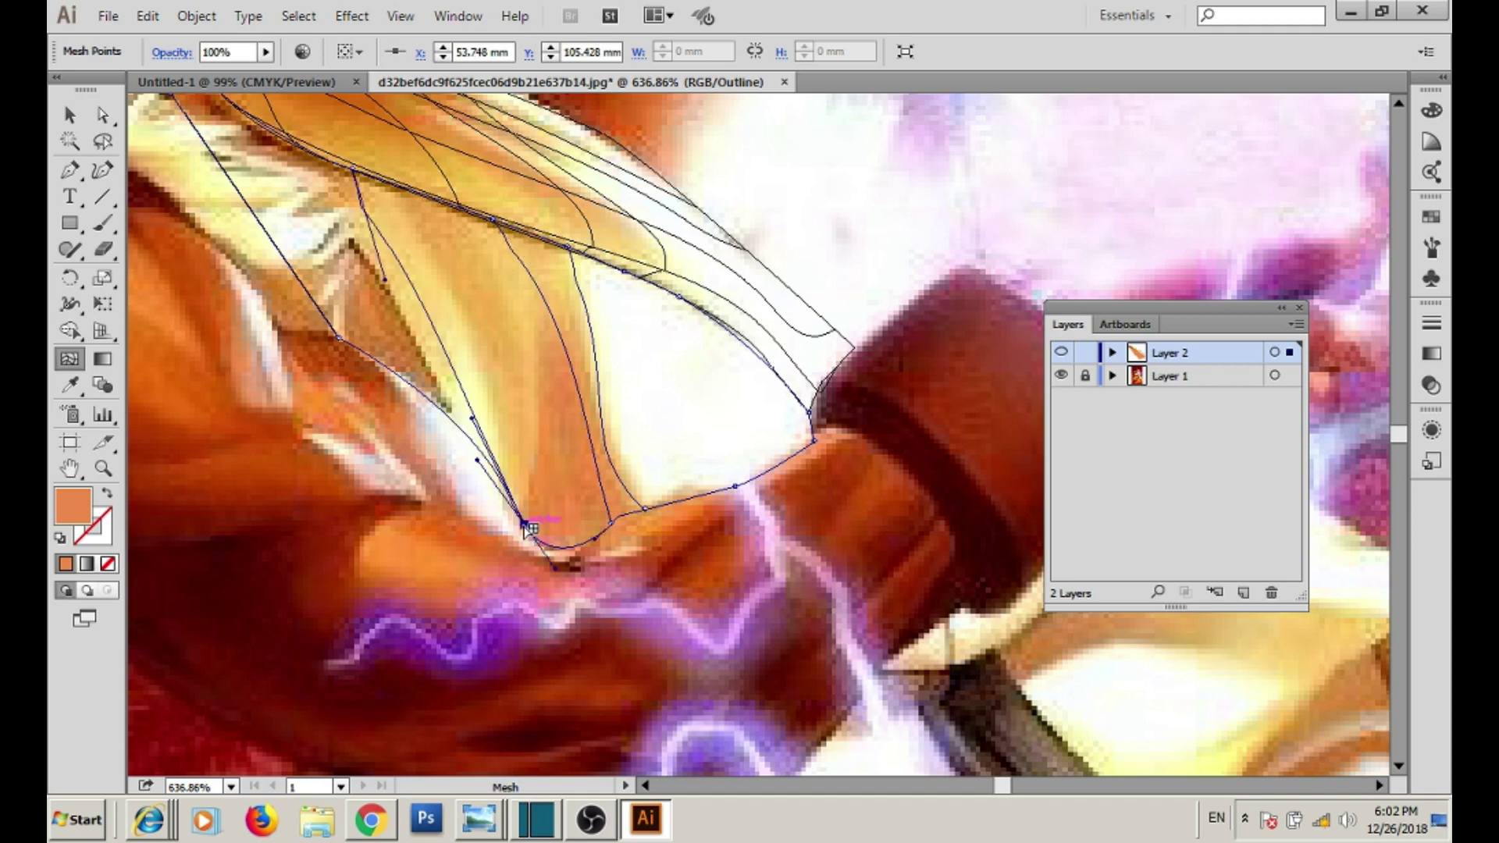
pyautogui.click(576, 371)
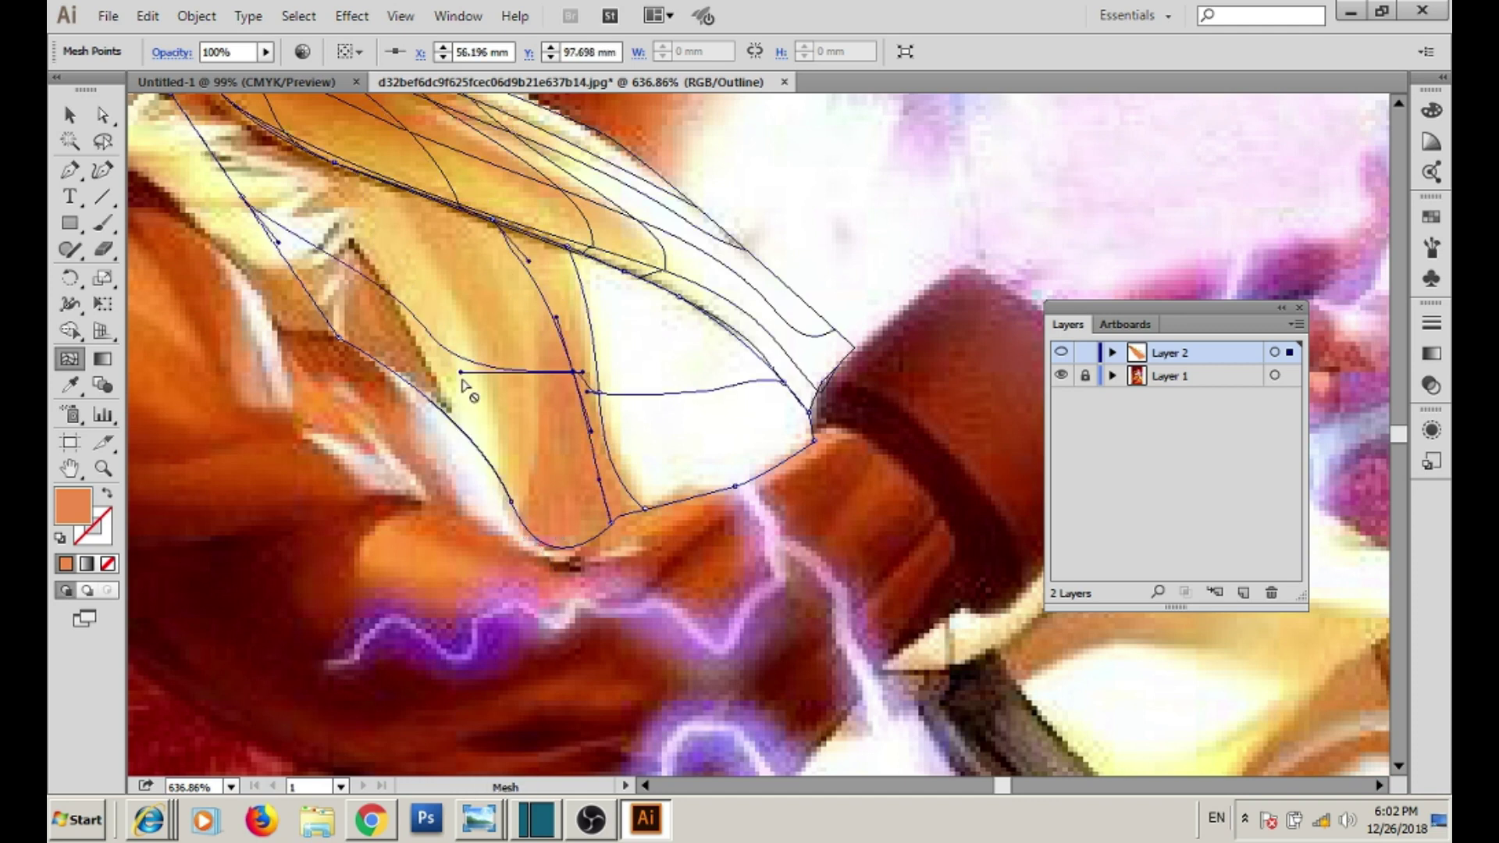
pyautogui.click(534, 371)
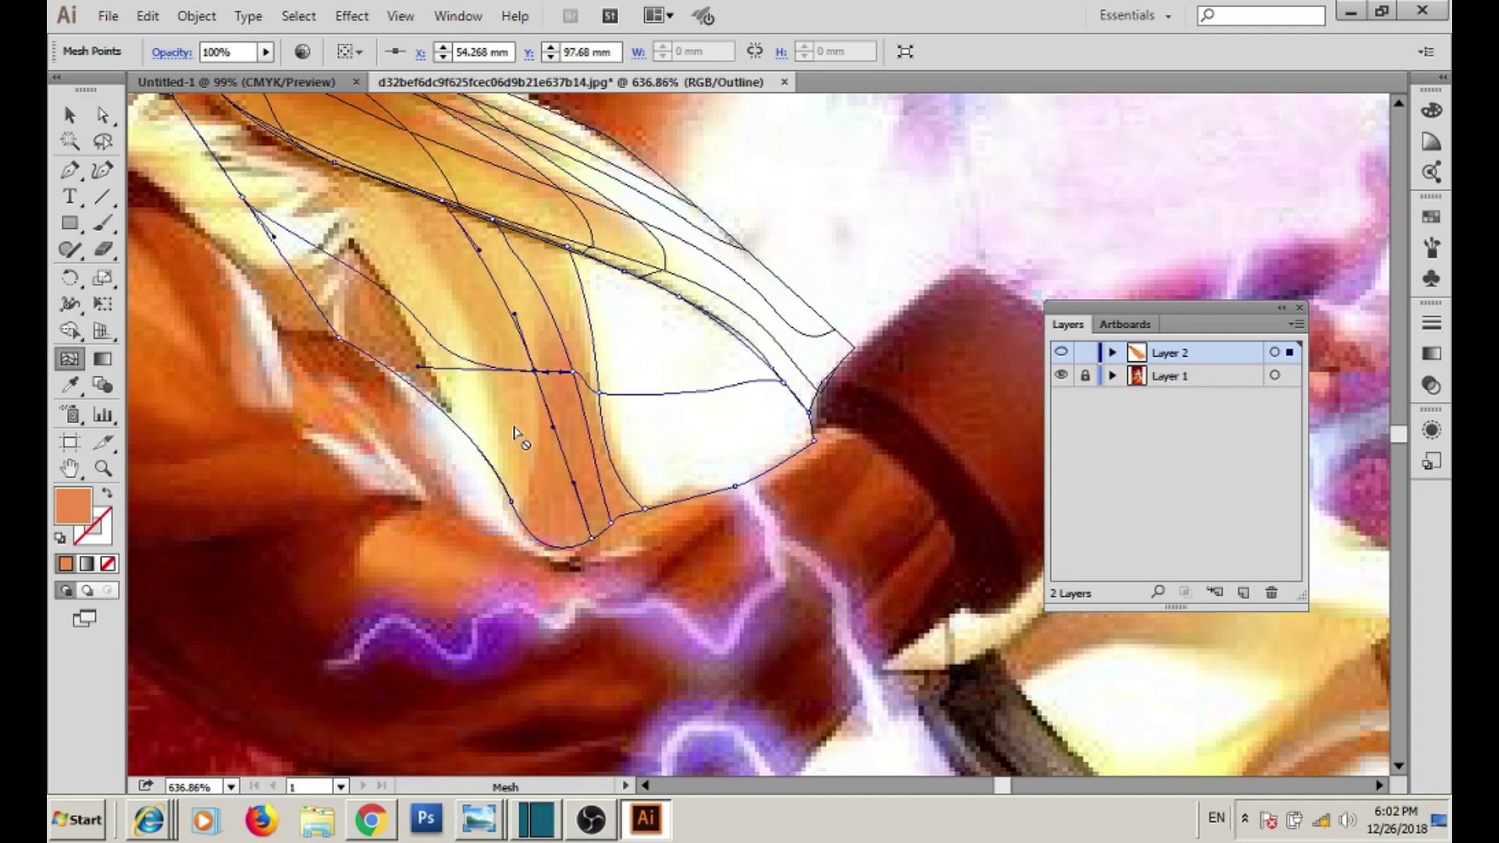
pyautogui.press('a')
pyautogui.moveTo(591, 537); pyautogui.dragTo(584, 550)
# - Nudge mesh points and add another along the fold so the lines follow it
pyautogui.scroll(2, 577, 416)
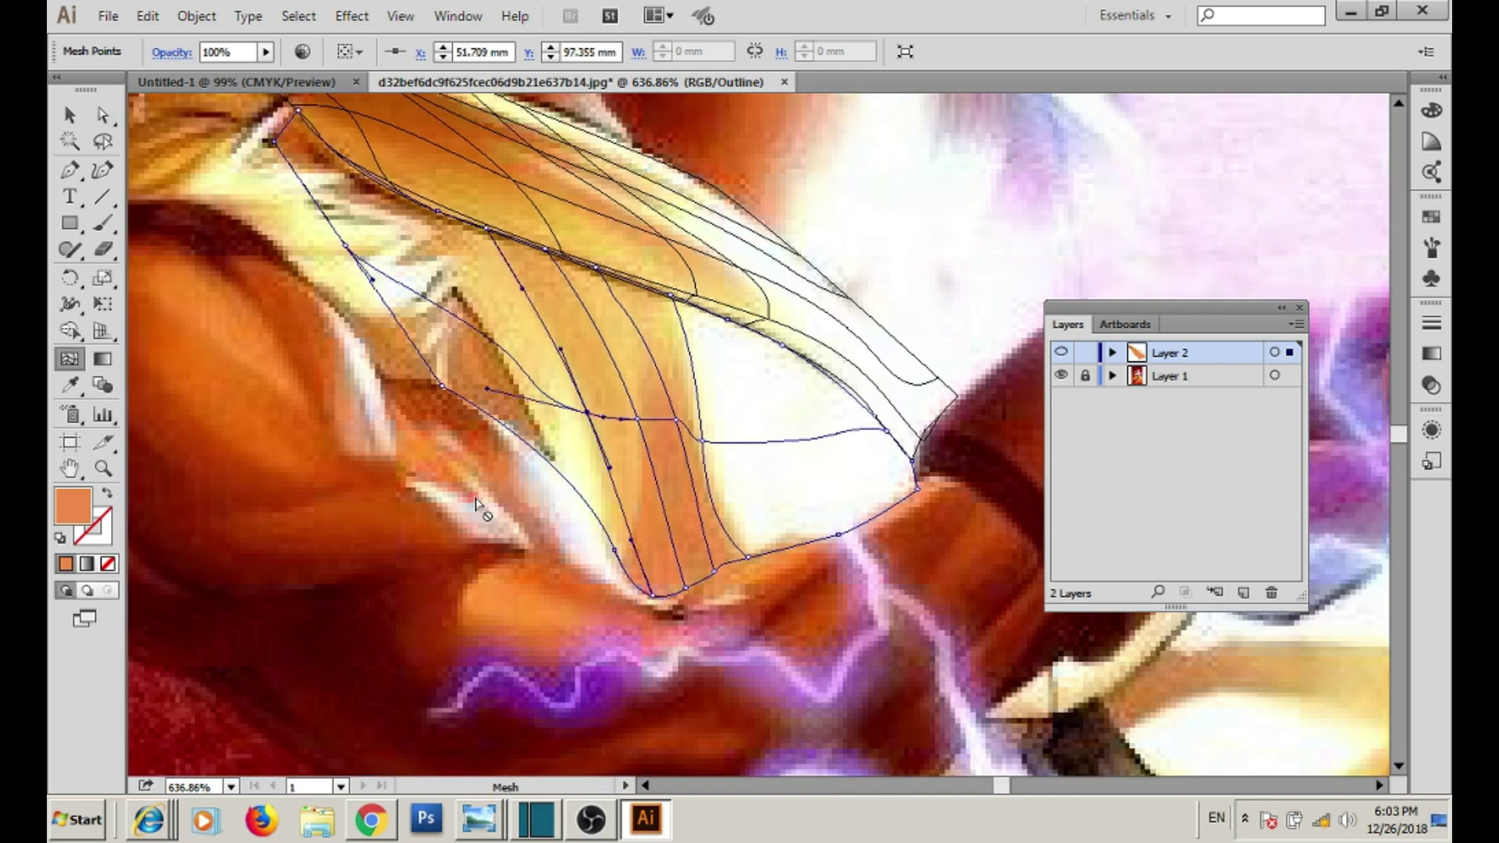
pyautogui.press('a')
pyautogui.moveTo(638, 419)
pyautogui.mouseDown()
pyautogui.moveTo(600, 415)
pyautogui.moveTo(629, 402)
pyautogui.mouseUp()
pyautogui.moveTo(531, 406); pyautogui.dragTo(523, 408)
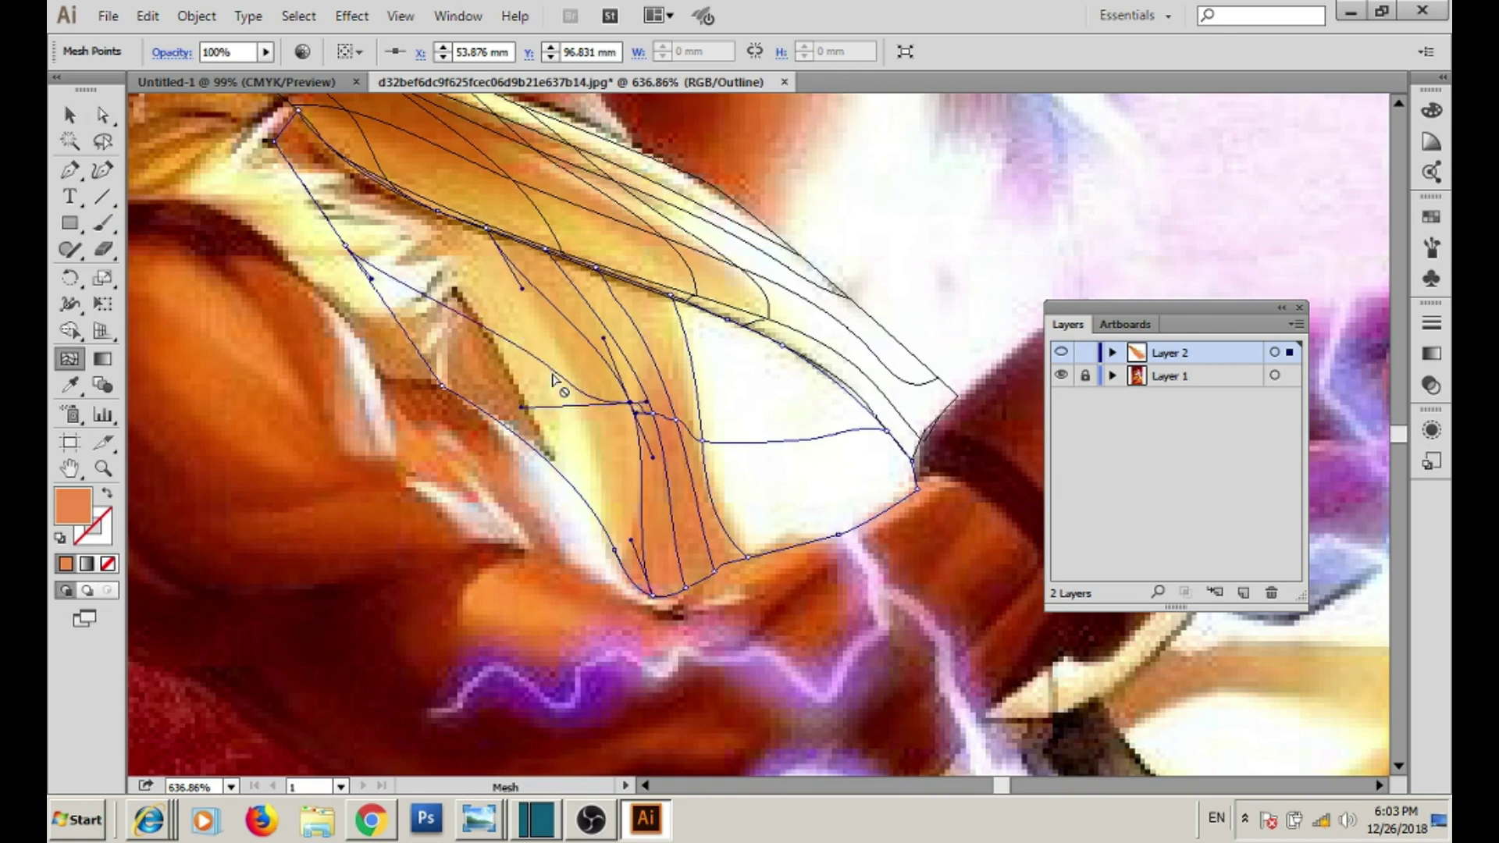
pyautogui.click(547, 361)
pyautogui.press('a')
pyautogui.moveTo(550, 367)
pyautogui.mouseDown()
pyautogui.moveTo(575, 519)
pyautogui.moveTo(598, 519)
pyautogui.mouseUp()
# - Bend a mesh handle and drag mesh points down onto the fabric fold
pyautogui.press('u')
pyautogui.click(471, 316)
pyautogui.press('a')
pyautogui.moveTo(380, 240); pyautogui.dragTo(406, 244)
pyautogui.moveTo(495, 407)
pyautogui.mouseDown()
pyautogui.moveTo(529, 418)
pyautogui.moveTo(541, 461)
pyautogui.mouseUp()
pyautogui.moveTo(686, 522); pyautogui.dragTo(730, 541)
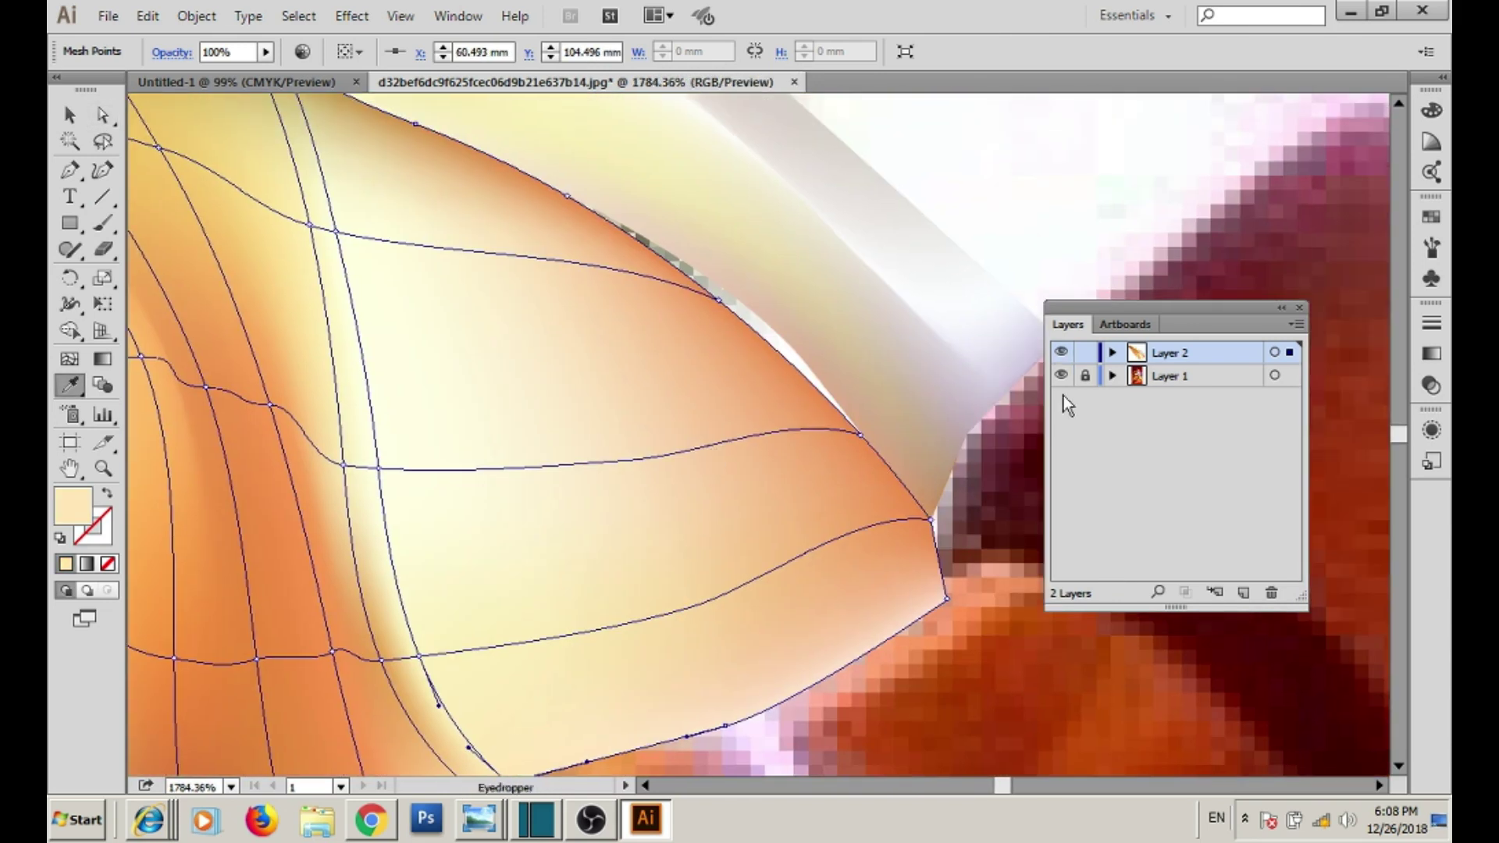
# - Sample cream and tan photo colours onto selected lapel mesh points
pyautogui.keyDown('ctrl'); pyautogui.click(1059, 352); pyautogui.keyUp('ctrl')
pyautogui.press('a')
pyautogui.click(858, 433)
pyautogui.press('i')
pyautogui.press('a')
pyautogui.click(717, 300)
pyautogui.press('i')
pyautogui.moveTo(556, 294); pyautogui.dragTo(689, 466)
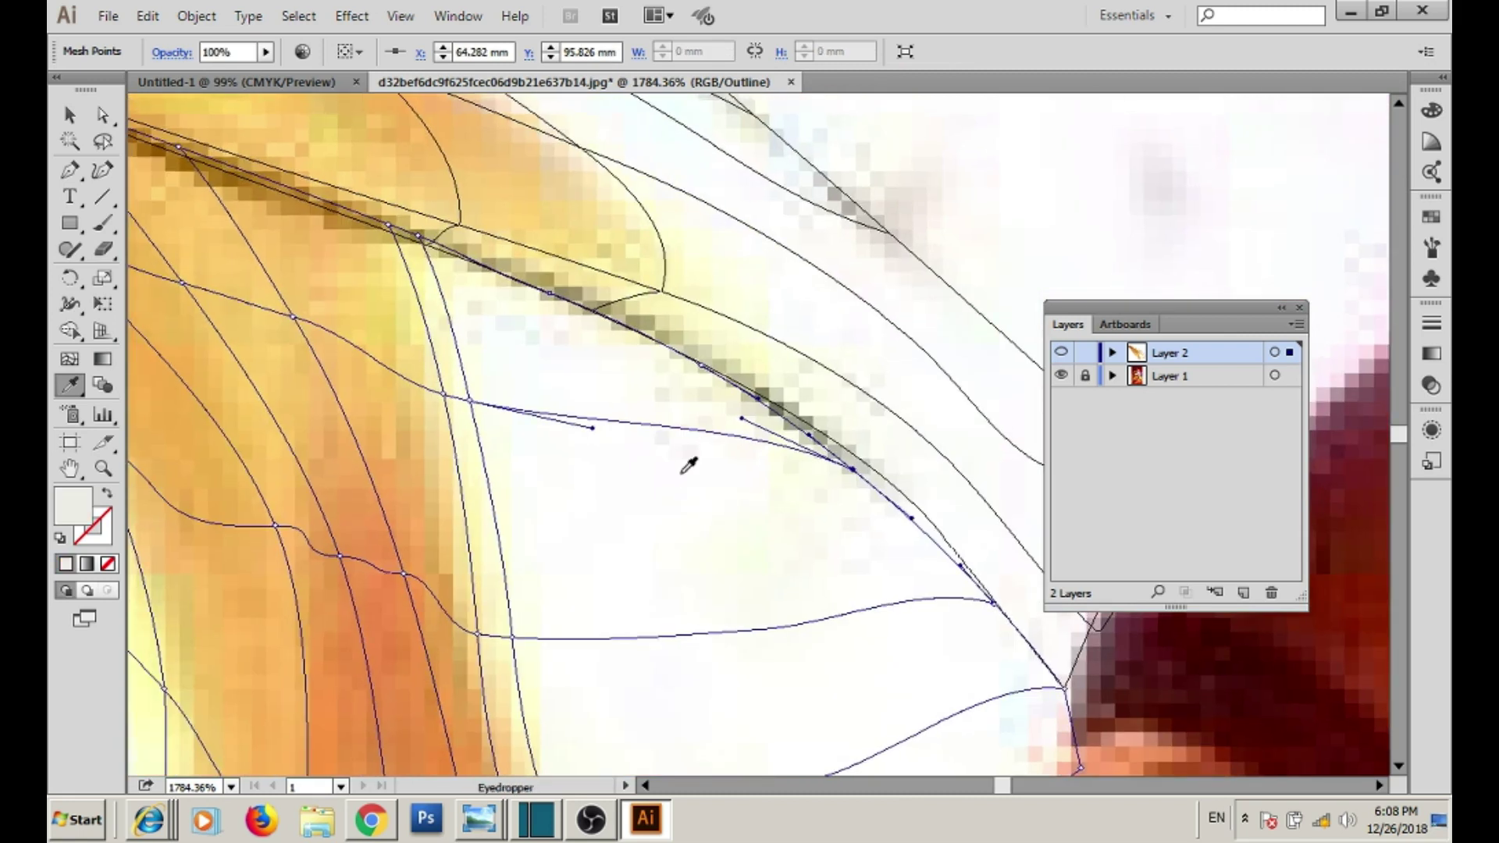
pyautogui.click(419, 238)
# - Zoom out to see the whole lapel mesh around the chest
pyautogui.press('z')
pyautogui.keyDown('alt'); pyautogui.click(562, 411); pyautogui.keyUp('alt')
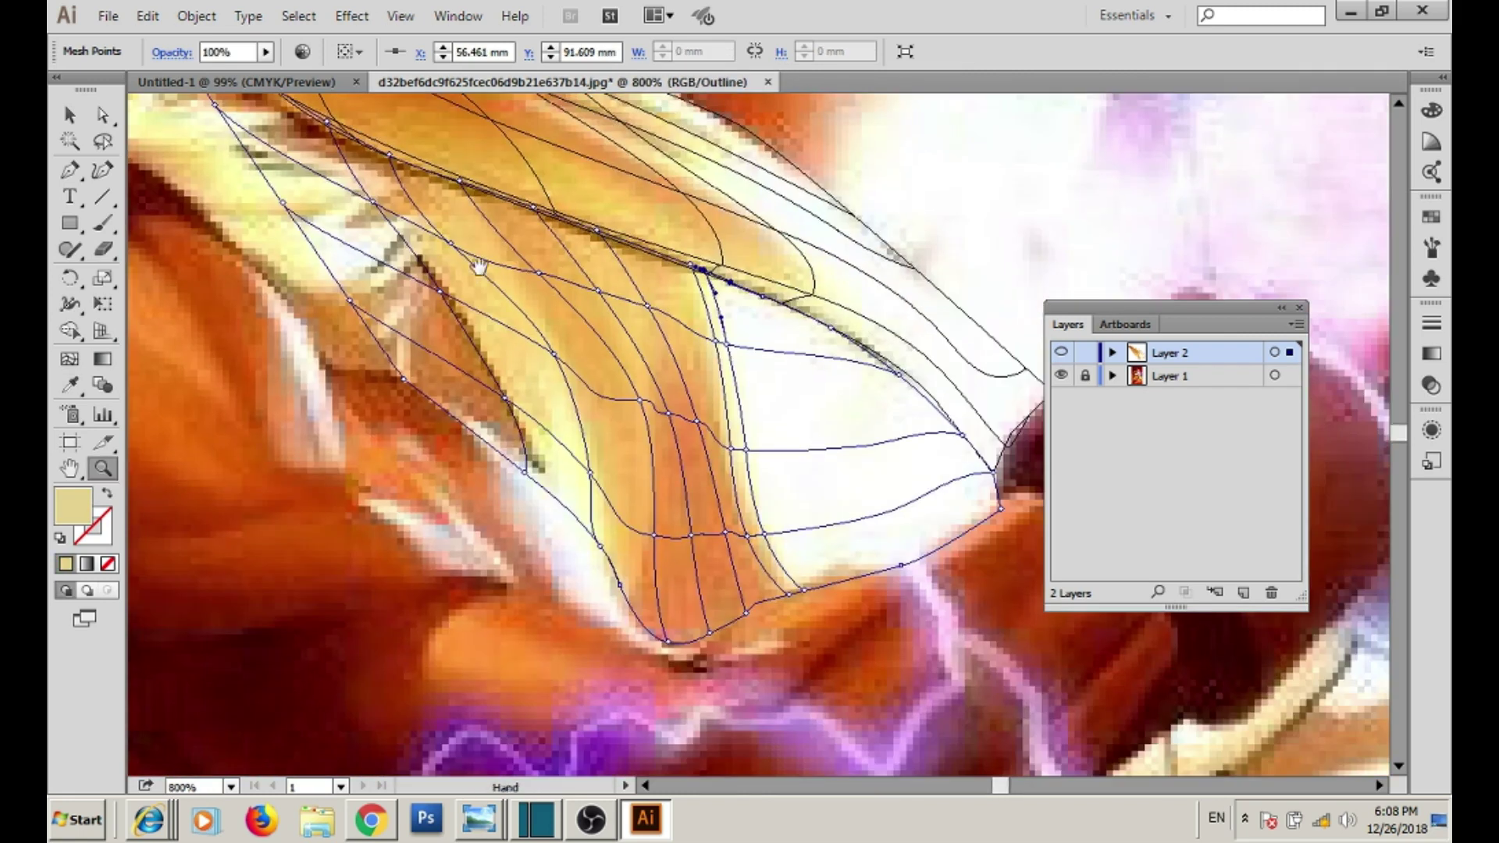
pyautogui.keyDown('ctrl'); pyautogui.click(1060, 352); pyautogui.keyUp('ctrl')
pyautogui.keyDown('alt'); pyautogui.click(709, 378); pyautogui.keyUp('alt')
pyautogui.keyDown('alt'); pyautogui.click(697, 492); pyautogui.keyUp('alt')
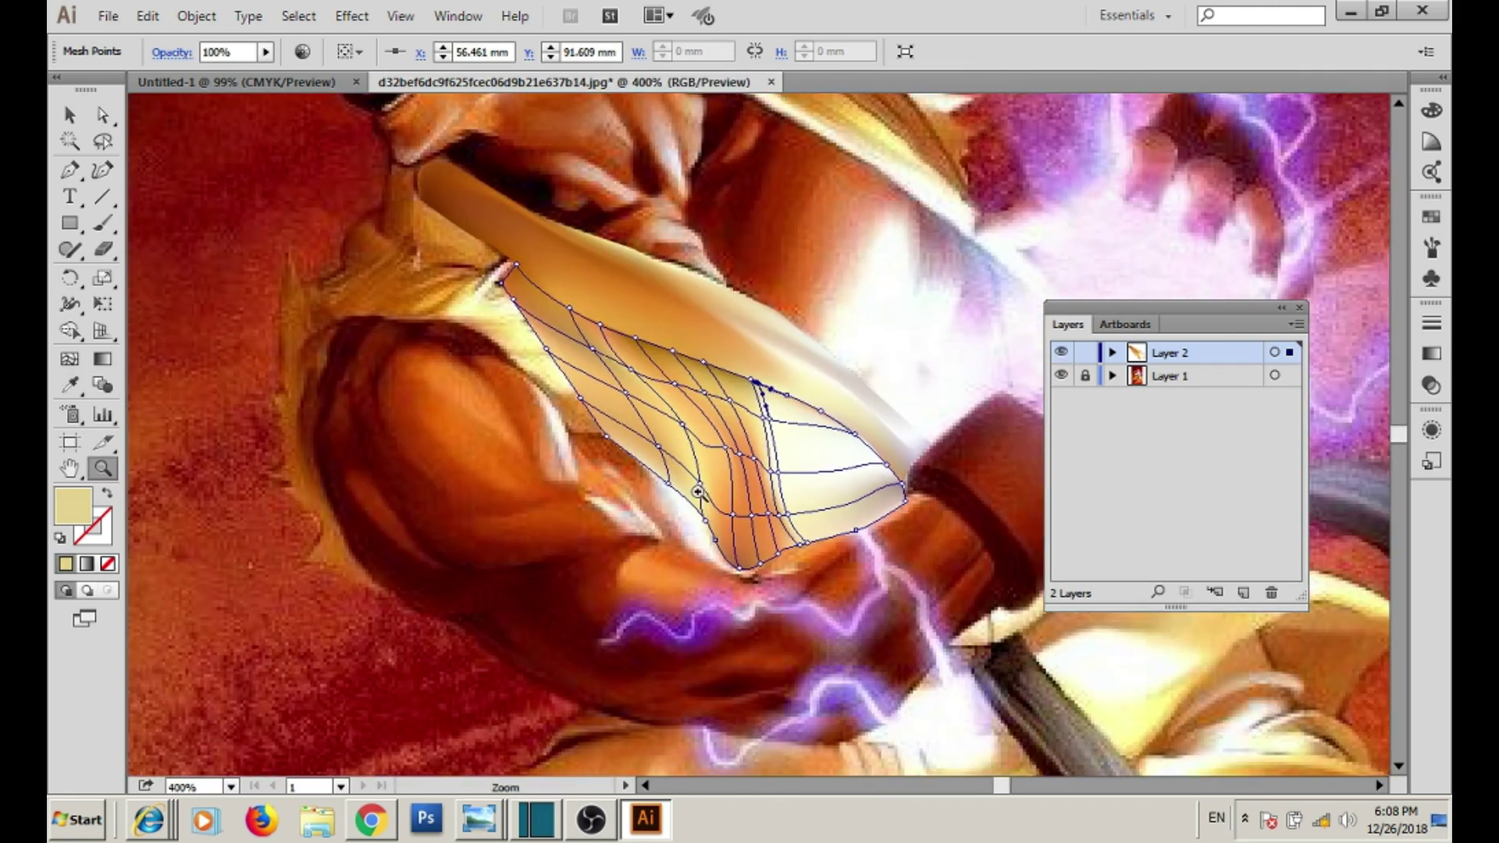
# - Save the artwork as RYU in SVG Compressed (.svgz) format
pyautogui.click(107, 16)
pyautogui.click(174, 173)
pyautogui.write('RYU')
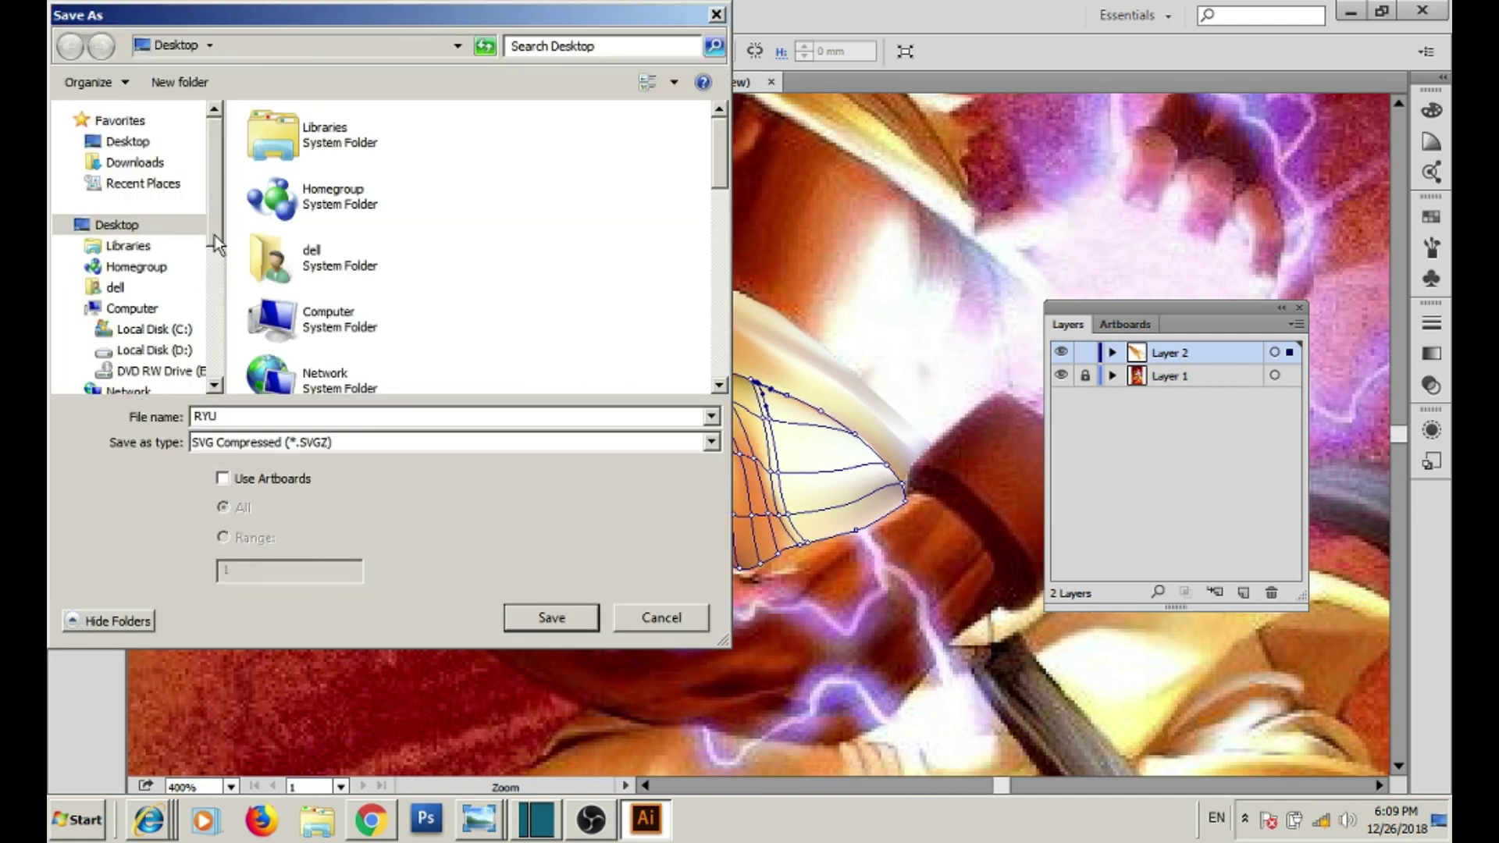
pyautogui.press('Return')
pyautogui.press('Return')
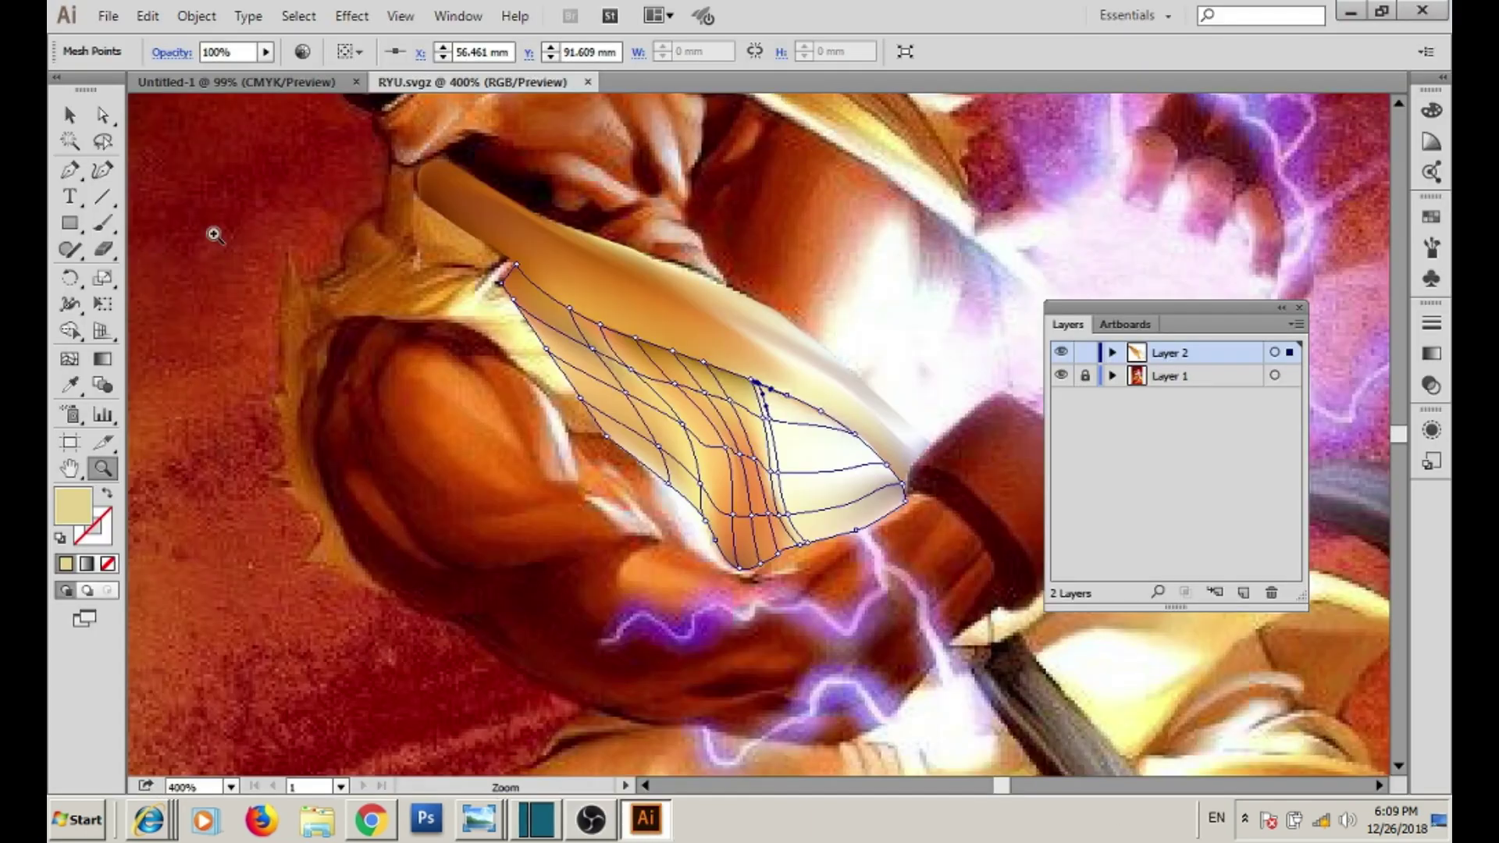
pyautogui.press('v')
# - Hide the chest mesh layer so only the original photo shows
pyautogui.click(452, 556)
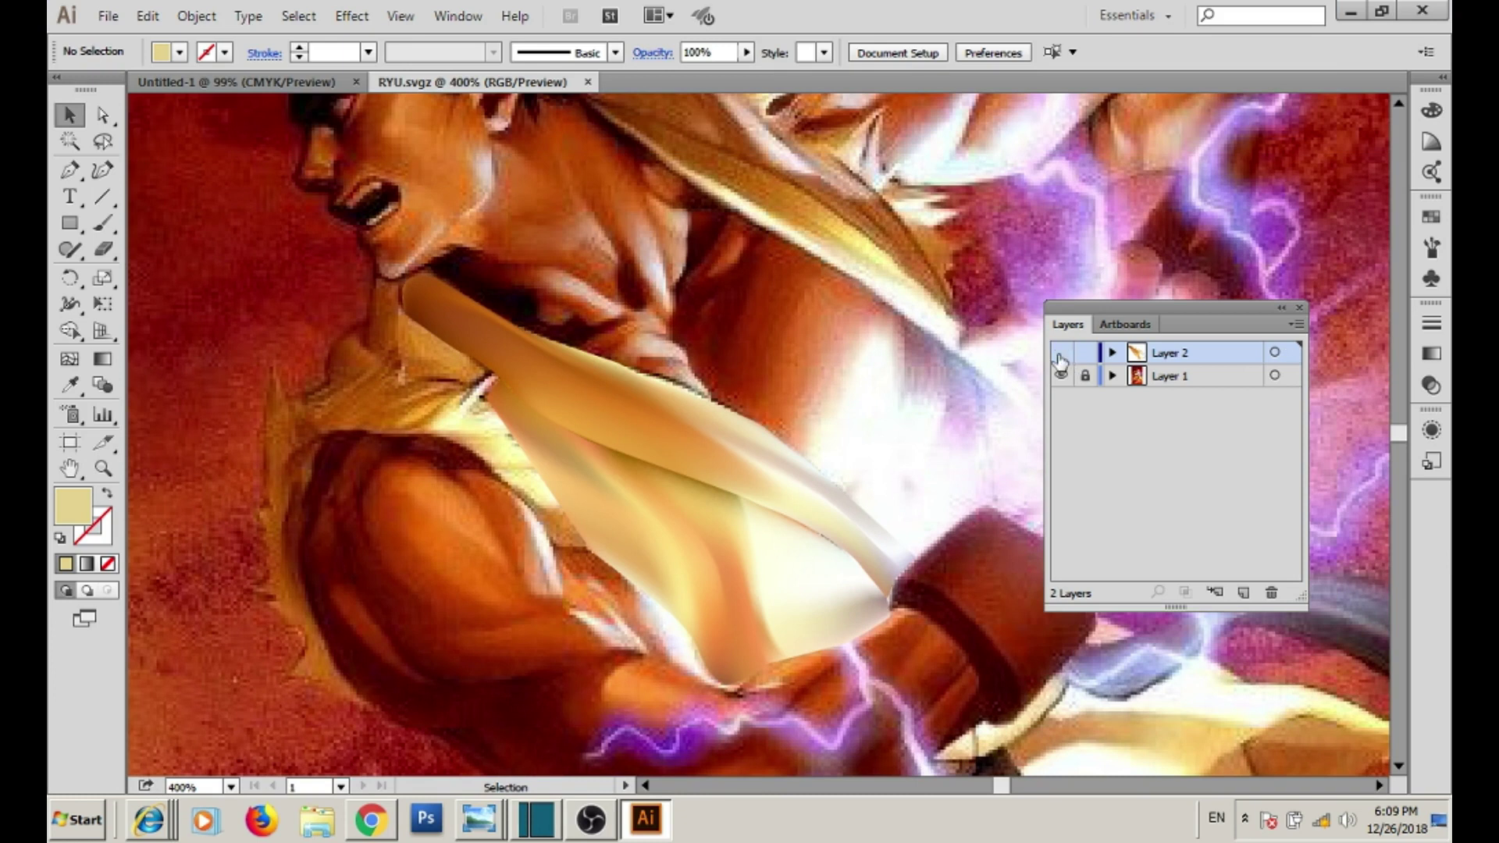
pyautogui.hotkey('ctrl', 'z')
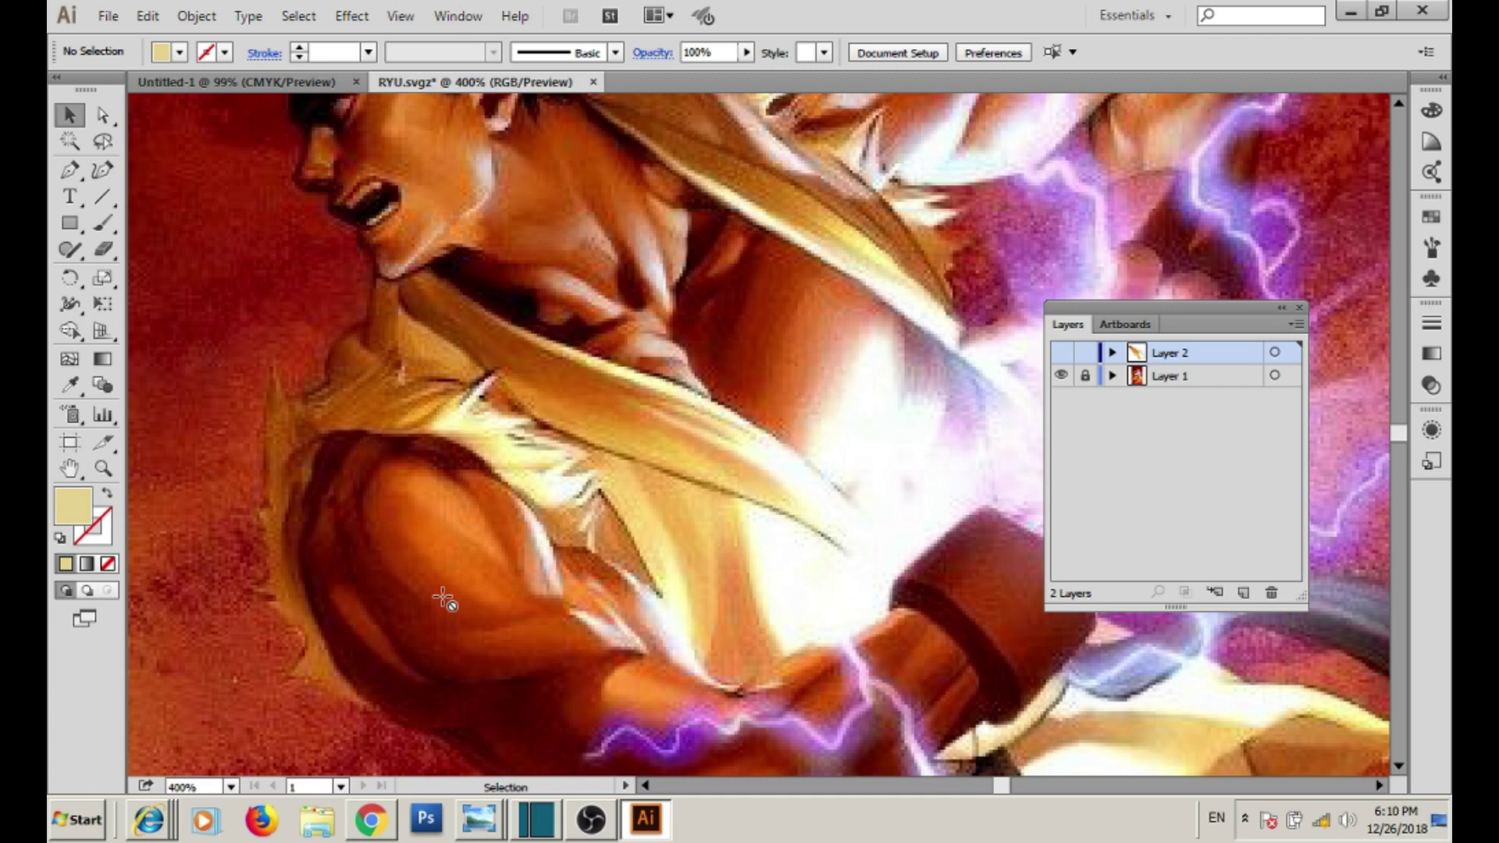
pyautogui.moveTo(442, 598); pyautogui.dragTo(622, 522)
# - Add a new layer and draw a tall rectangle beside the upper arm
pyautogui.press('u')
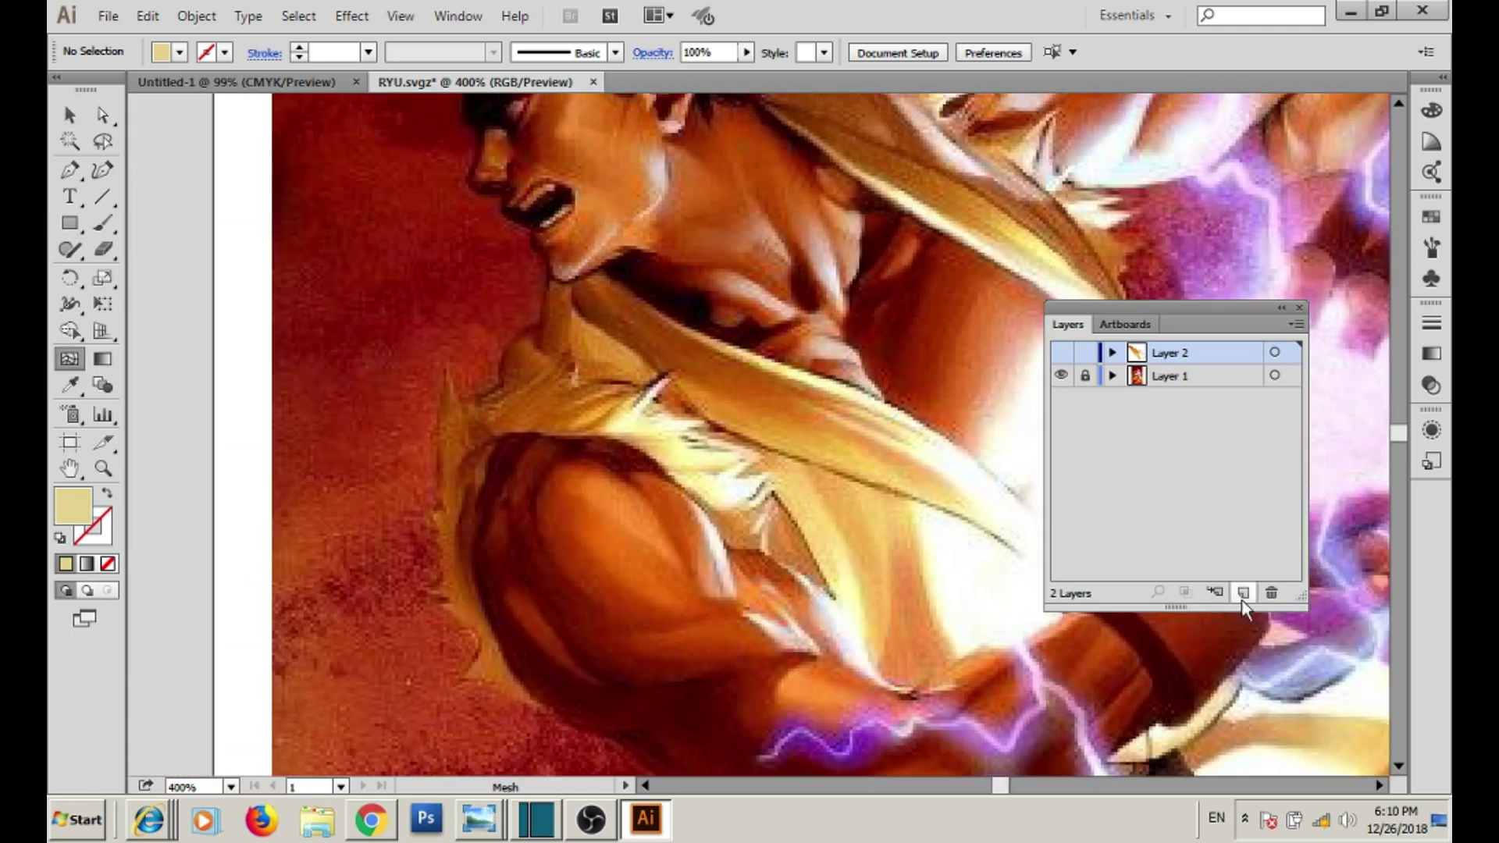
pyautogui.hotkey('ctrl', 'l')
pyautogui.moveTo(725, 385); pyautogui.dragTo(282, 436)
pyautogui.hotkey('ctrl', 'z')
pyautogui.moveTo(357, 334); pyautogui.dragTo(398, 760)
pyautogui.click(69, 114)
pyautogui.moveTo(398, 551); pyautogui.dragTo(501, 511)
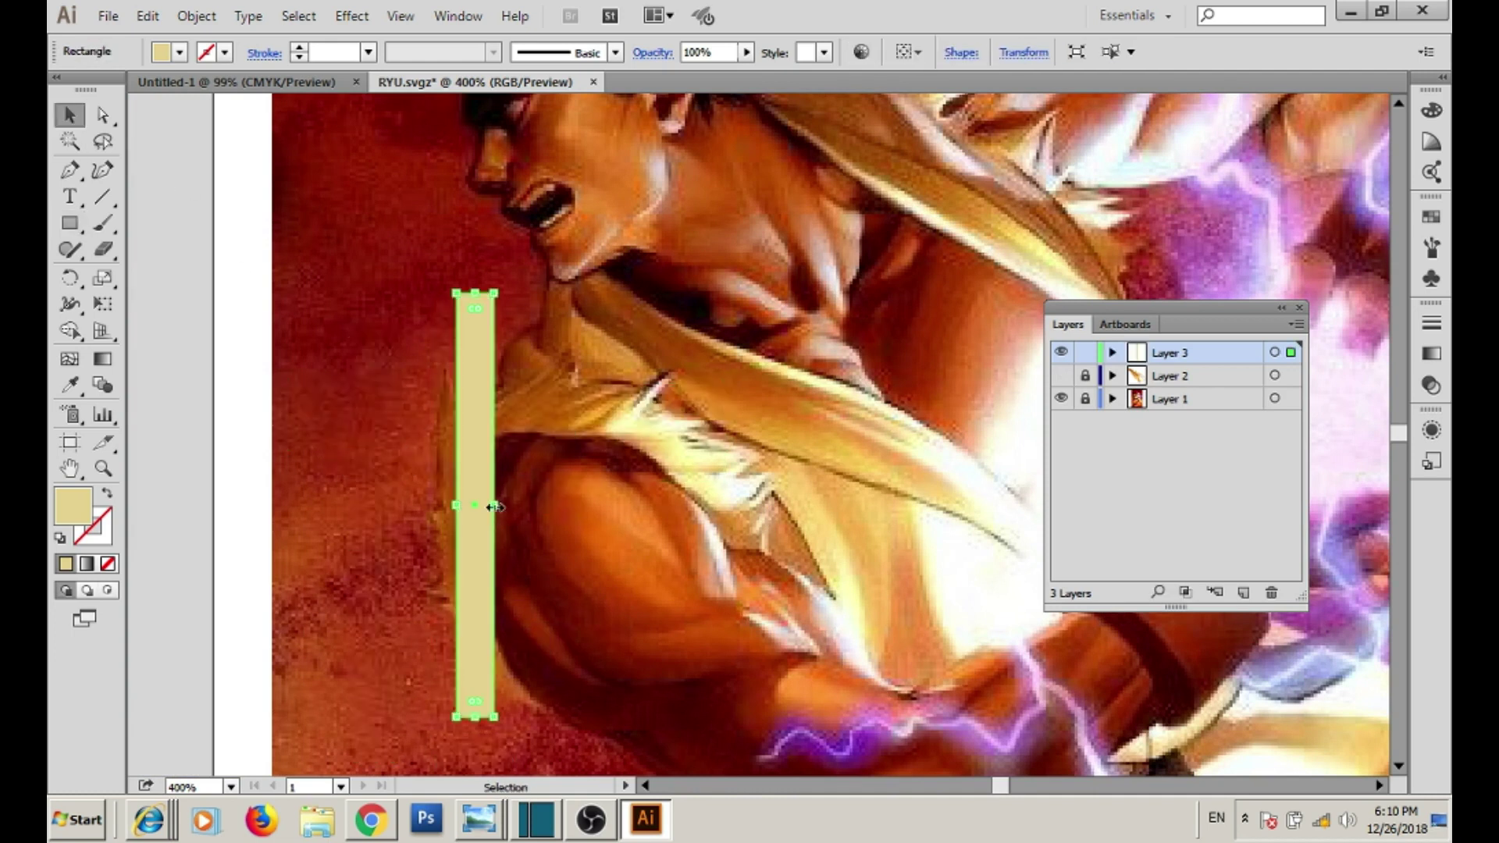
# - In outline view, zoom in and position the rectangle along the arm's left edge
pyautogui.hotkey('ctrl', 'y')
pyautogui.press('z')
pyautogui.moveTo(302, 234); pyautogui.dragTo(669, 742)
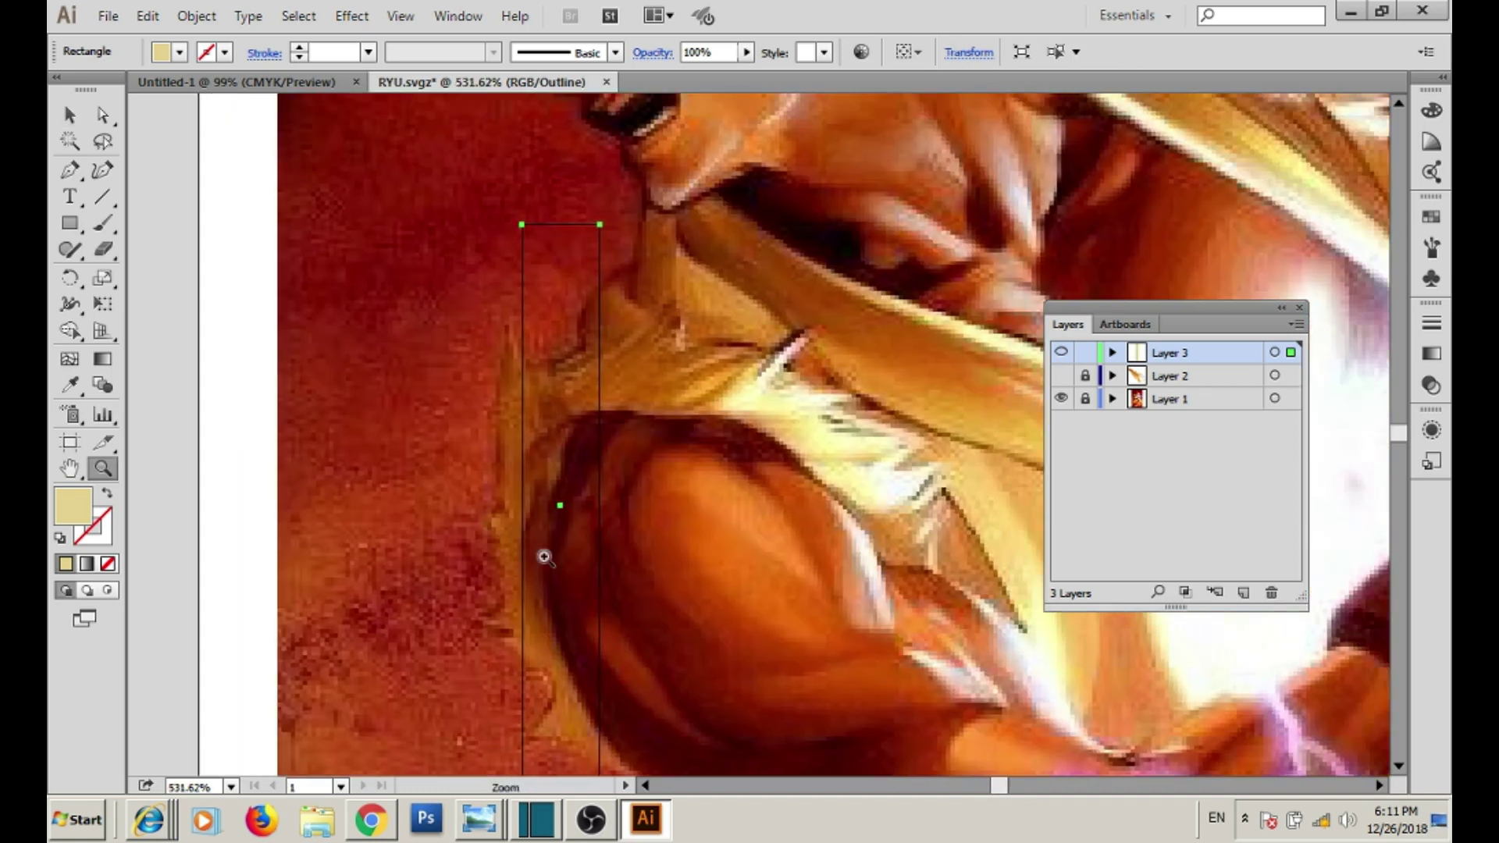
pyautogui.moveTo(477, 554); pyautogui.dragTo(428, 389)
pyautogui.press('v')
pyautogui.moveTo(518, 351); pyautogui.dragTo(594, 388)
pyautogui.moveTo(552, 503); pyautogui.dragTo(526, 460)
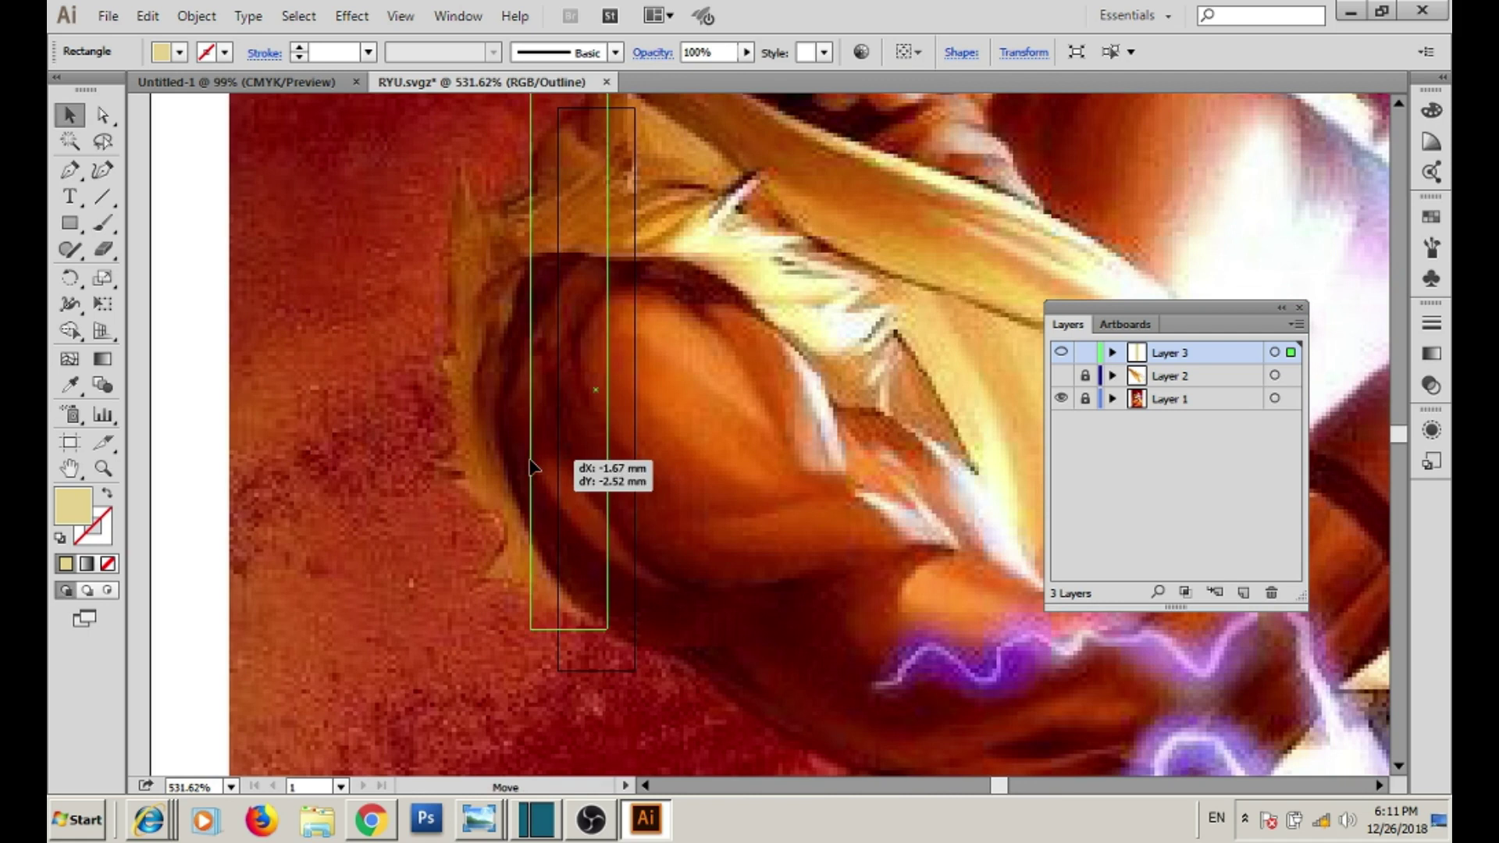
# - Turn the rectangle into a gradient mesh and select one of its corner points
pyautogui.press('u')
pyautogui.click(535, 495)
pyautogui.hotkey('ctrl', 'z')
pyautogui.click(530, 431)
# - Fit the bottom-left point to the arm and add a mesh line near the bottom
pyautogui.press('a')
pyautogui.moveTo(530, 629); pyautogui.dragTo(541, 612)
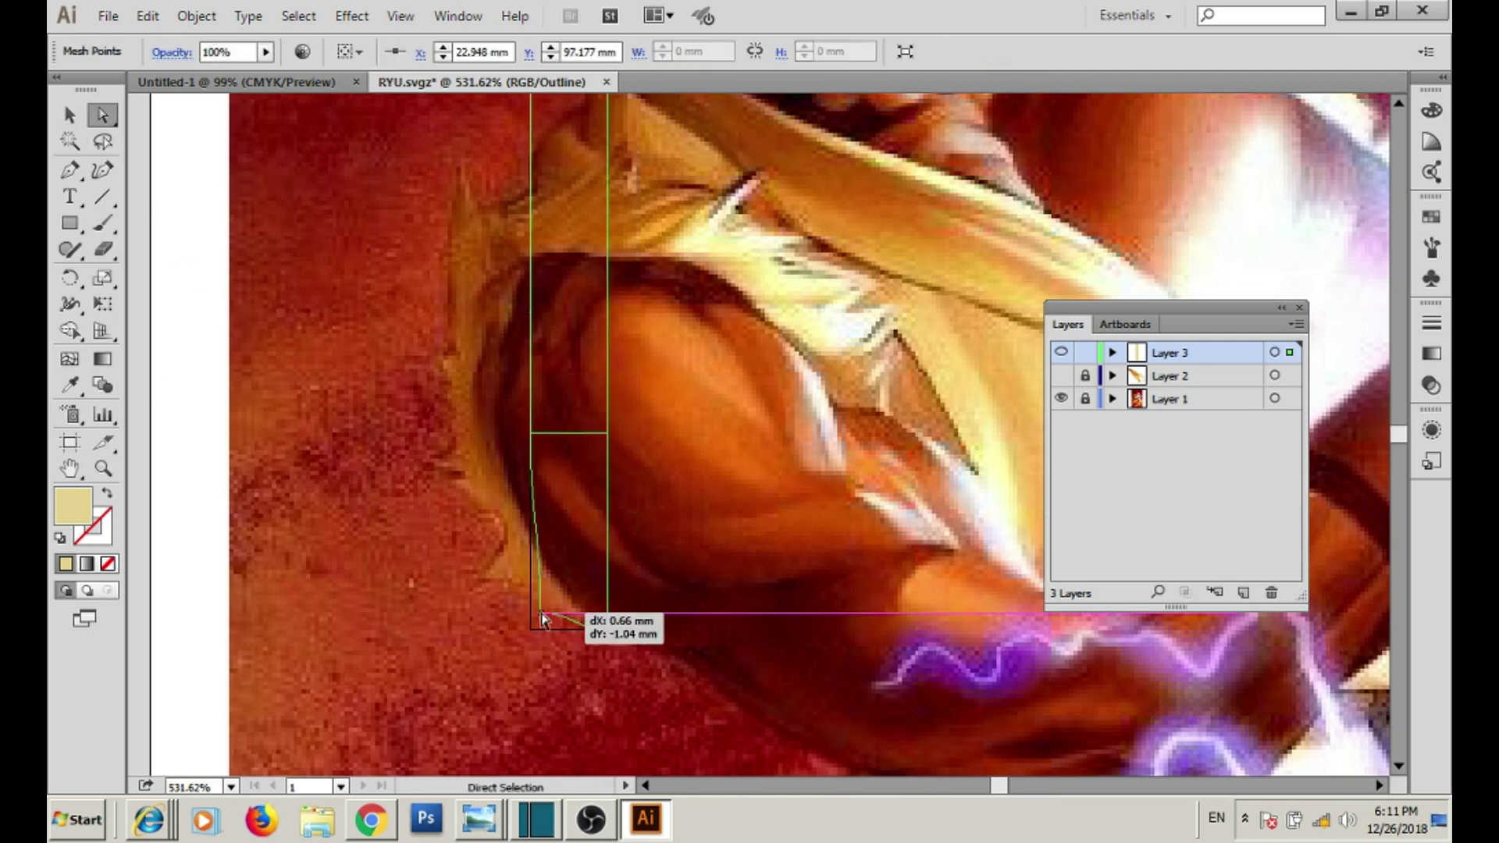
pyautogui.press('z')
pyautogui.click(559, 571)
pyautogui.press('u')
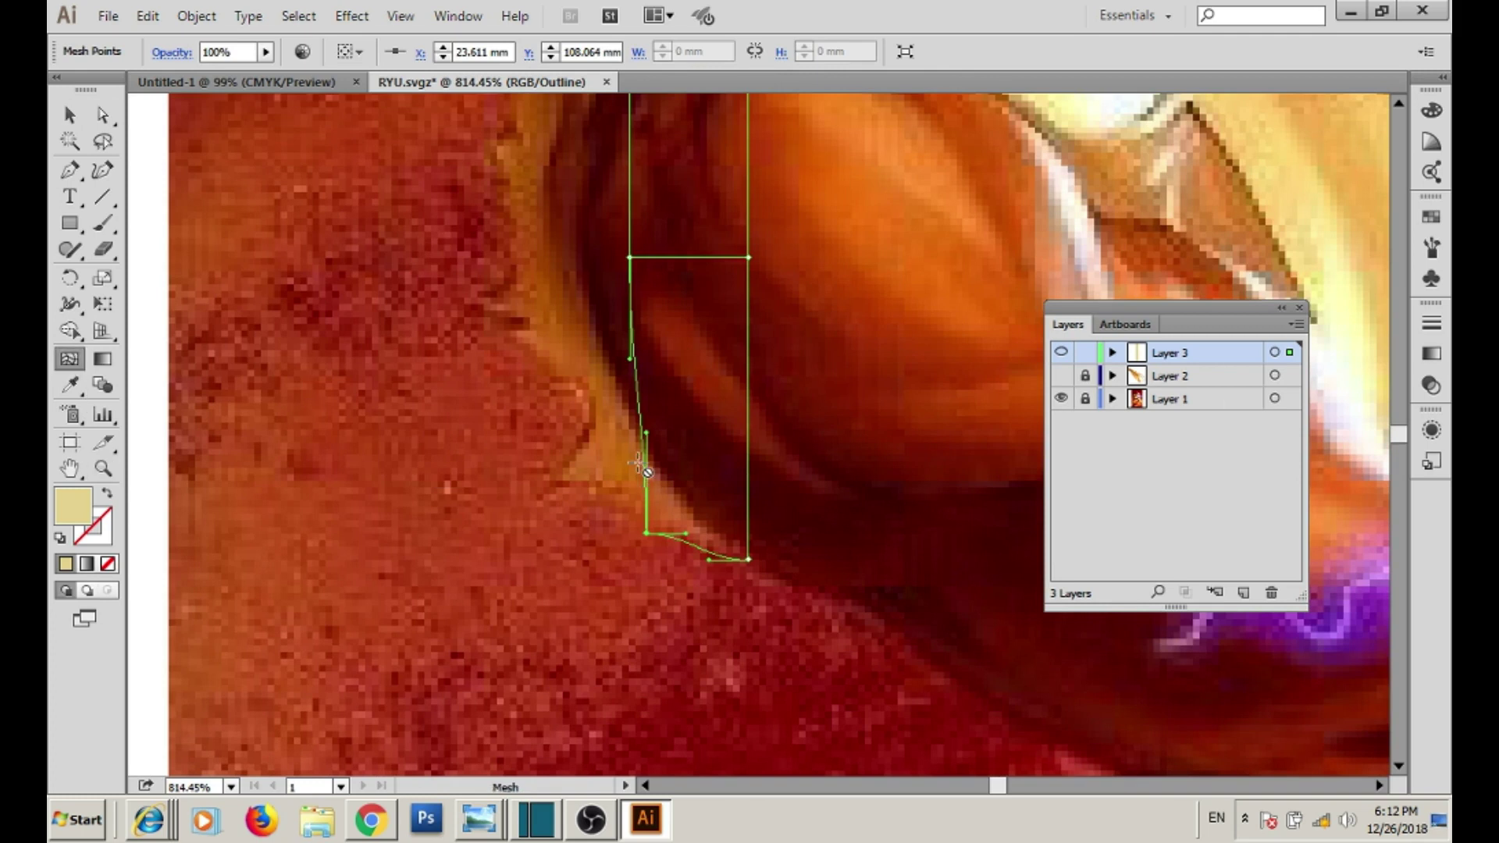
pyautogui.click(641, 445)
pyautogui.press('a')
pyautogui.moveTo(644, 460); pyautogui.dragTo(563, 470)
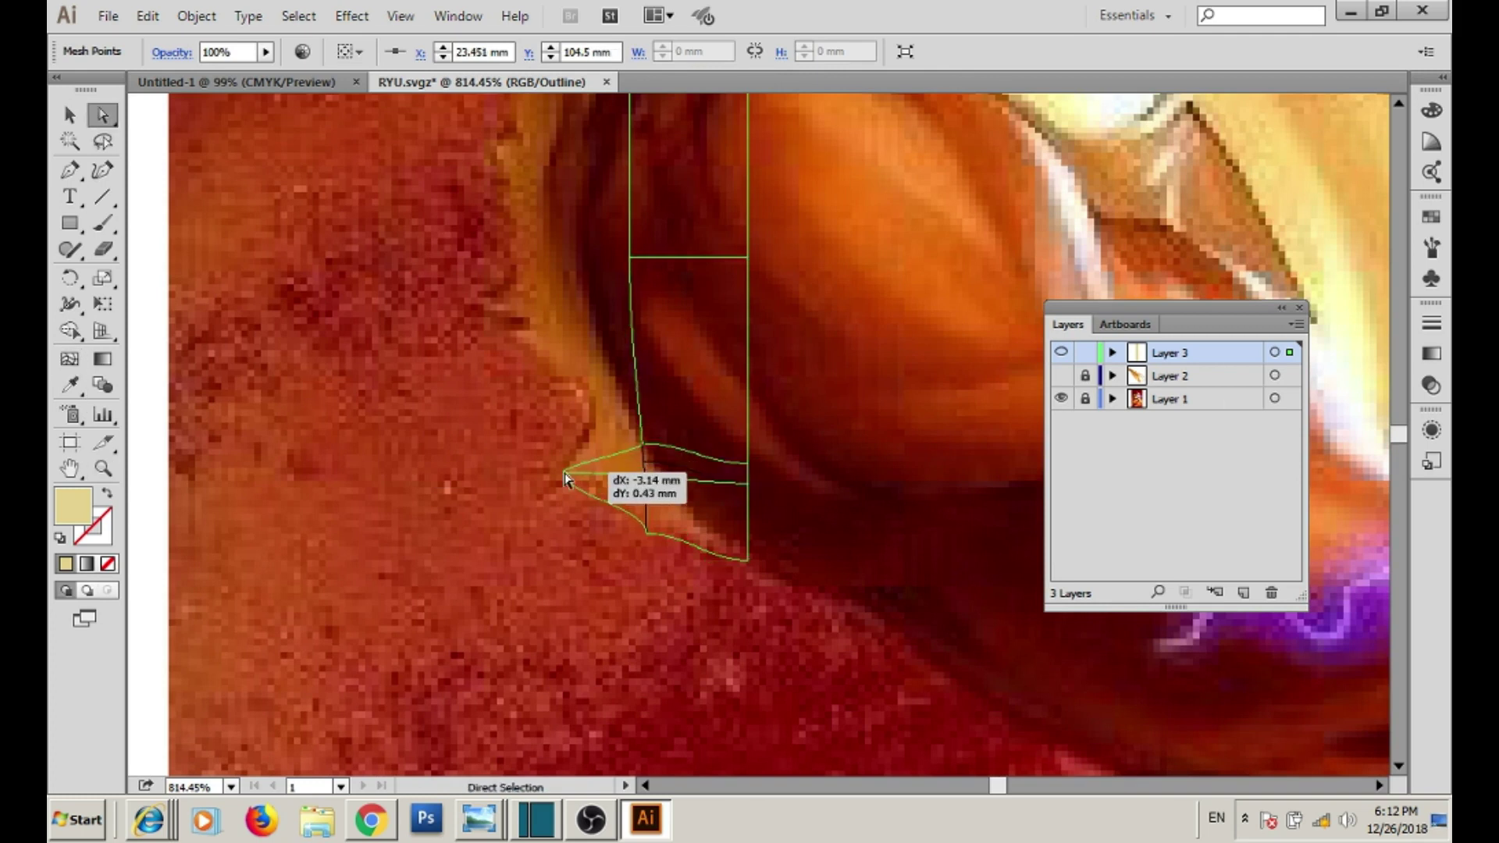
pyautogui.moveTo(465, 348); pyautogui.dragTo(467, 413)
# - Add two more mesh lines and pull their left points onto the arm outline
pyautogui.click(640, 455)
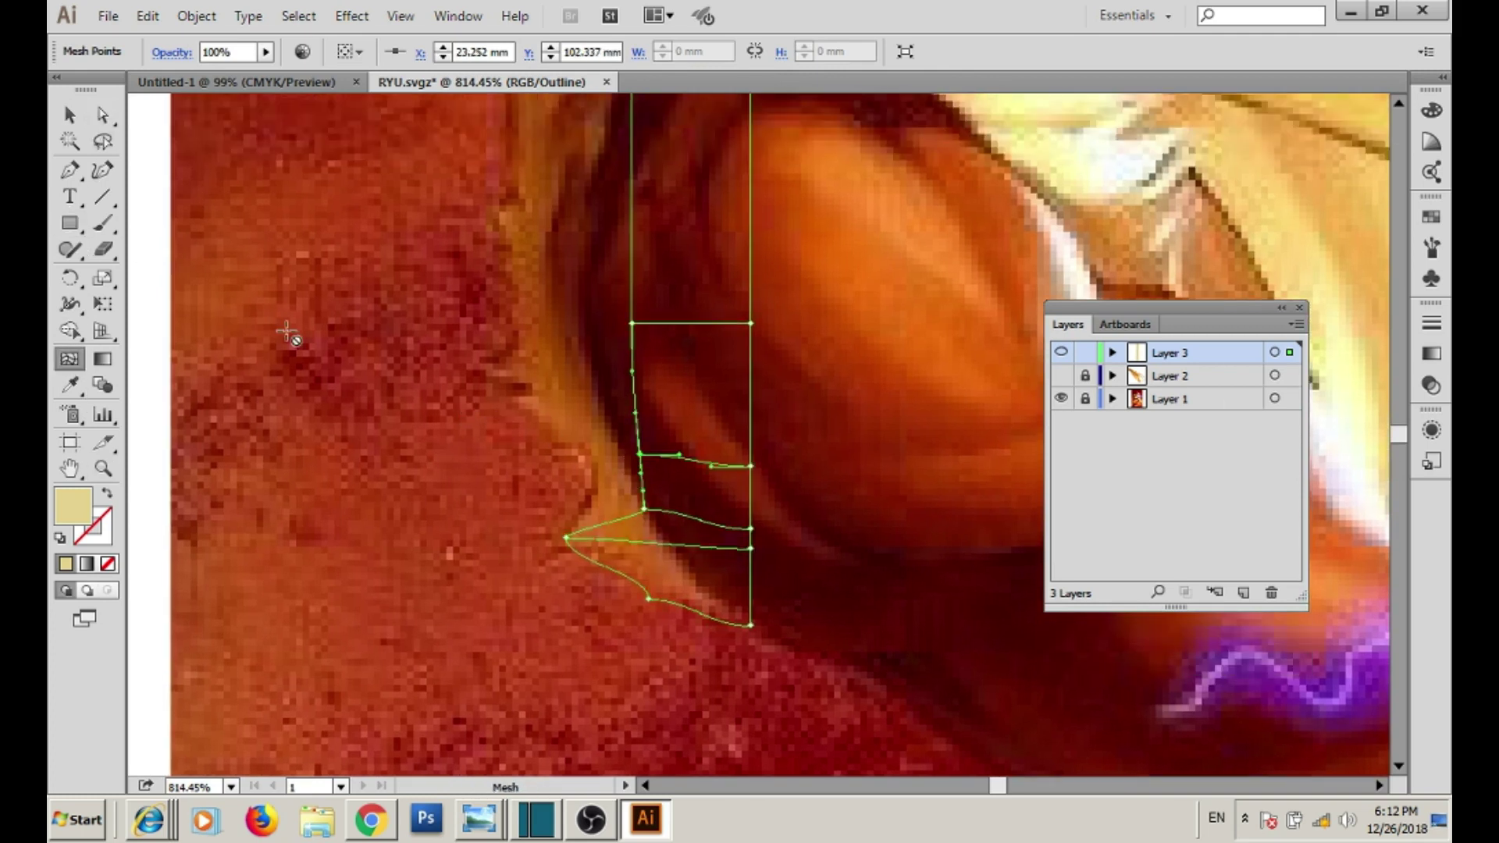
pyautogui.press('a')
pyautogui.moveTo(638, 451); pyautogui.dragTo(583, 446)
pyautogui.moveTo(644, 511); pyautogui.dragTo(608, 509)
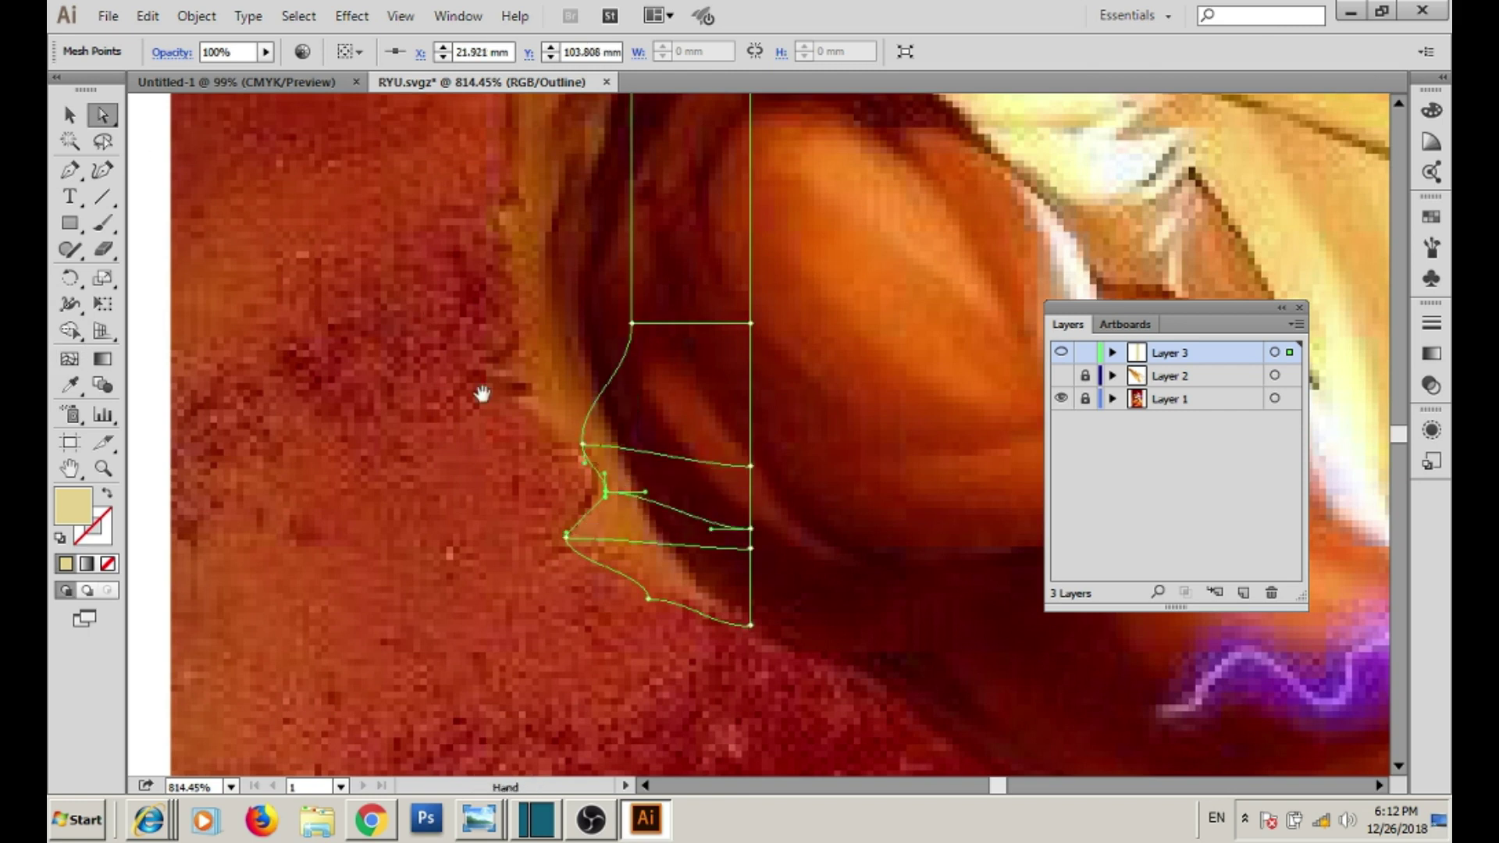
pyautogui.moveTo(485, 391); pyautogui.dragTo(525, 515)
pyautogui.press('u')
pyautogui.click(652, 489)
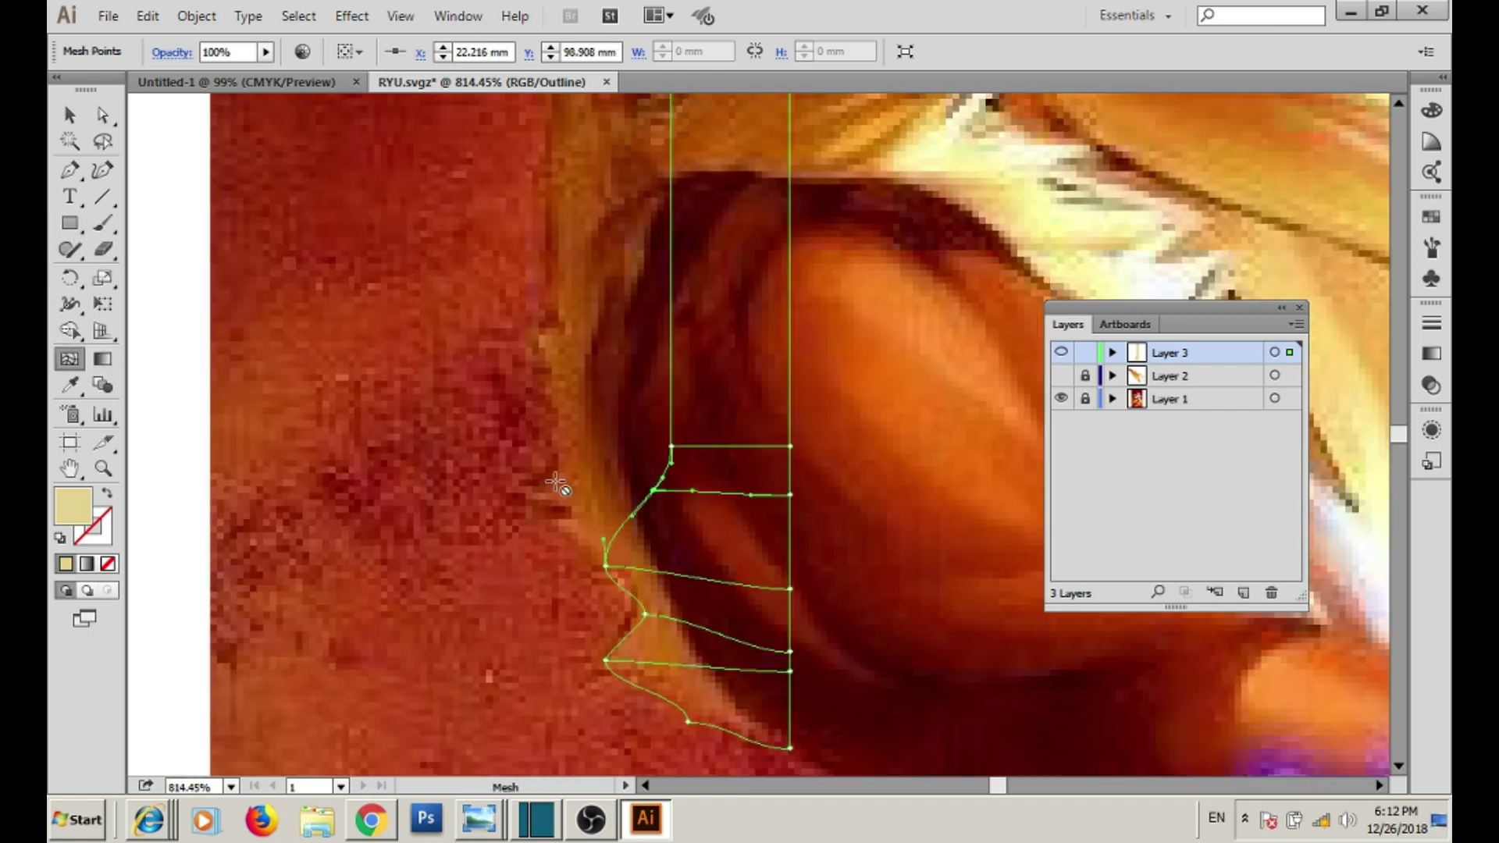
pyautogui.press('a')
pyautogui.moveTo(652, 492)
pyautogui.mouseDown()
pyautogui.moveTo(509, 498)
pyautogui.moveTo(508, 537)
pyautogui.moveTo(553, 536)
pyautogui.moveTo(522, 538)
pyautogui.mouseUp()
# - Add mesh lines further up the strip toward the shoulder, raising their left points
pyautogui.click(84, 364)
pyautogui.click(555, 509)
pyautogui.press('a')
pyautogui.click(538, 474)
pyautogui.press('a')
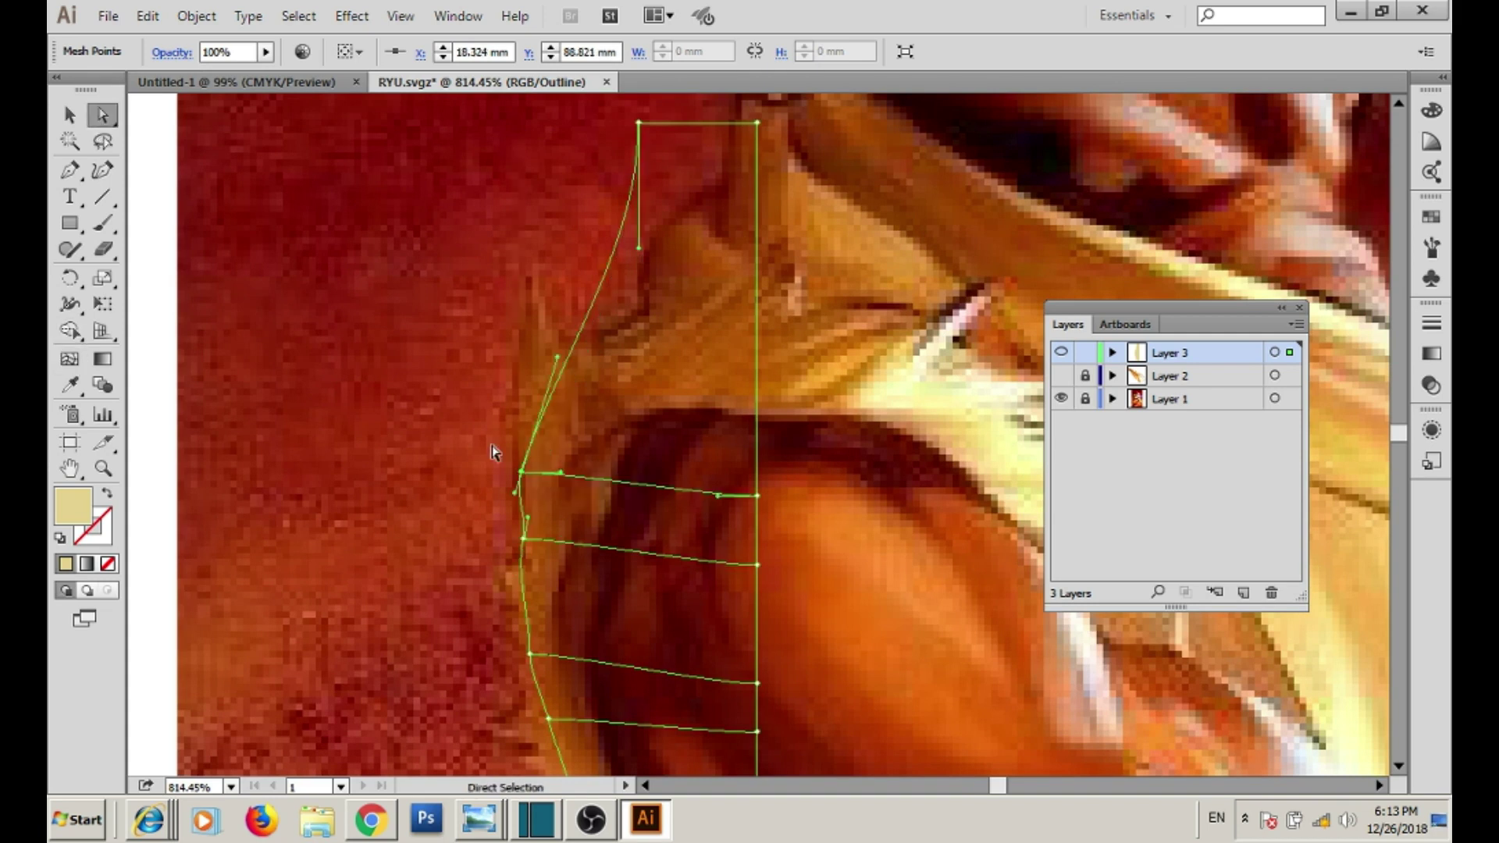
pyautogui.moveTo(497, 453); pyautogui.dragTo(496, 516)
pyautogui.click(749, 495)
pyautogui.moveTo(494, 425); pyautogui.dragTo(495, 460)
pyautogui.press('a')
pyautogui.moveTo(535, 511); pyautogui.dragTo(528, 484)
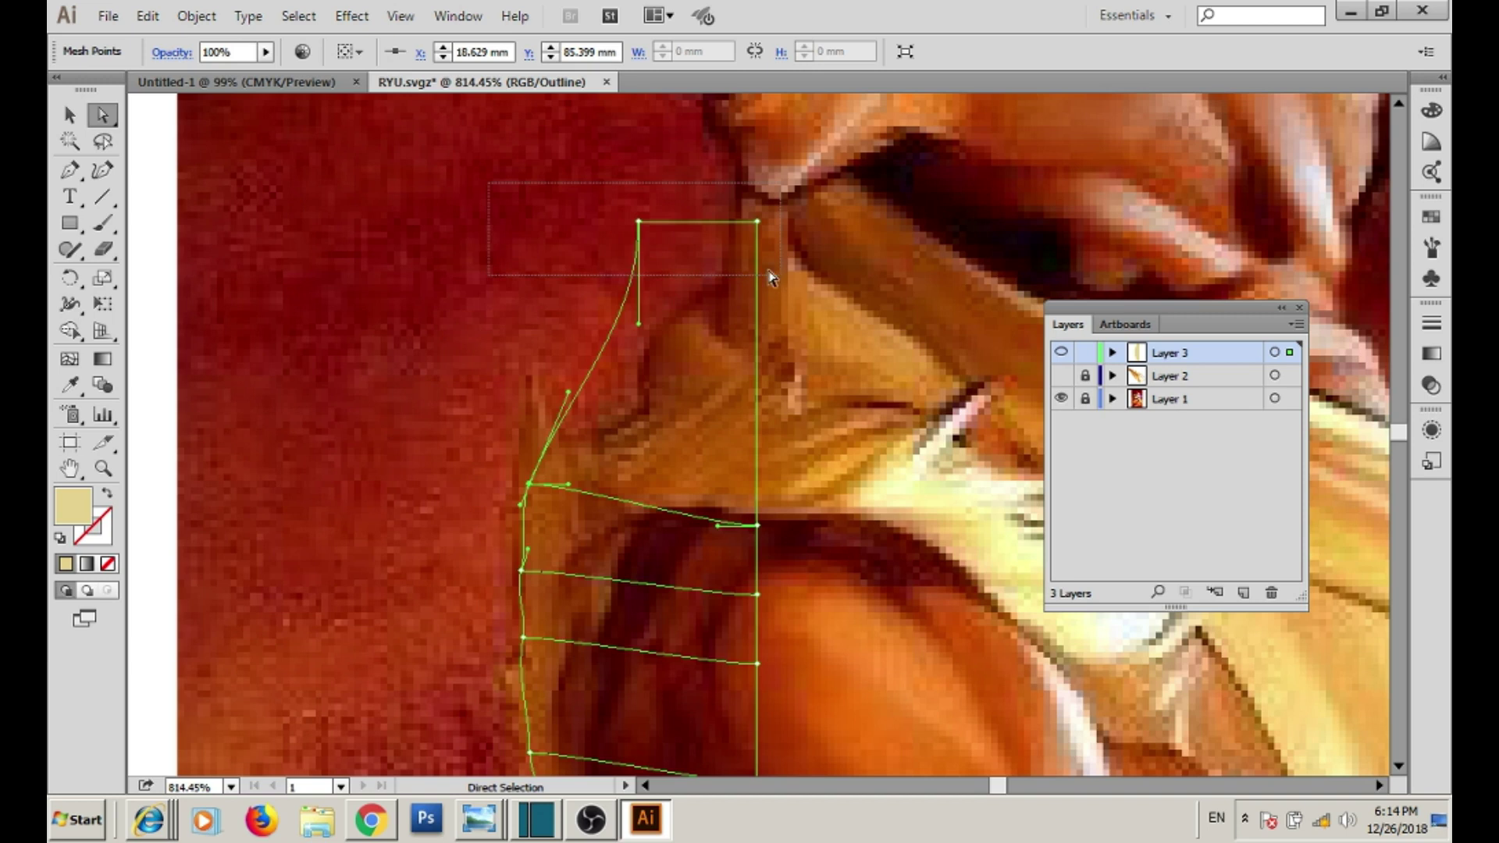
# - Lower the mesh's top edge, add a line near the top and reshape the top corners
pyautogui.moveTo(757, 221); pyautogui.dragTo(757, 365)
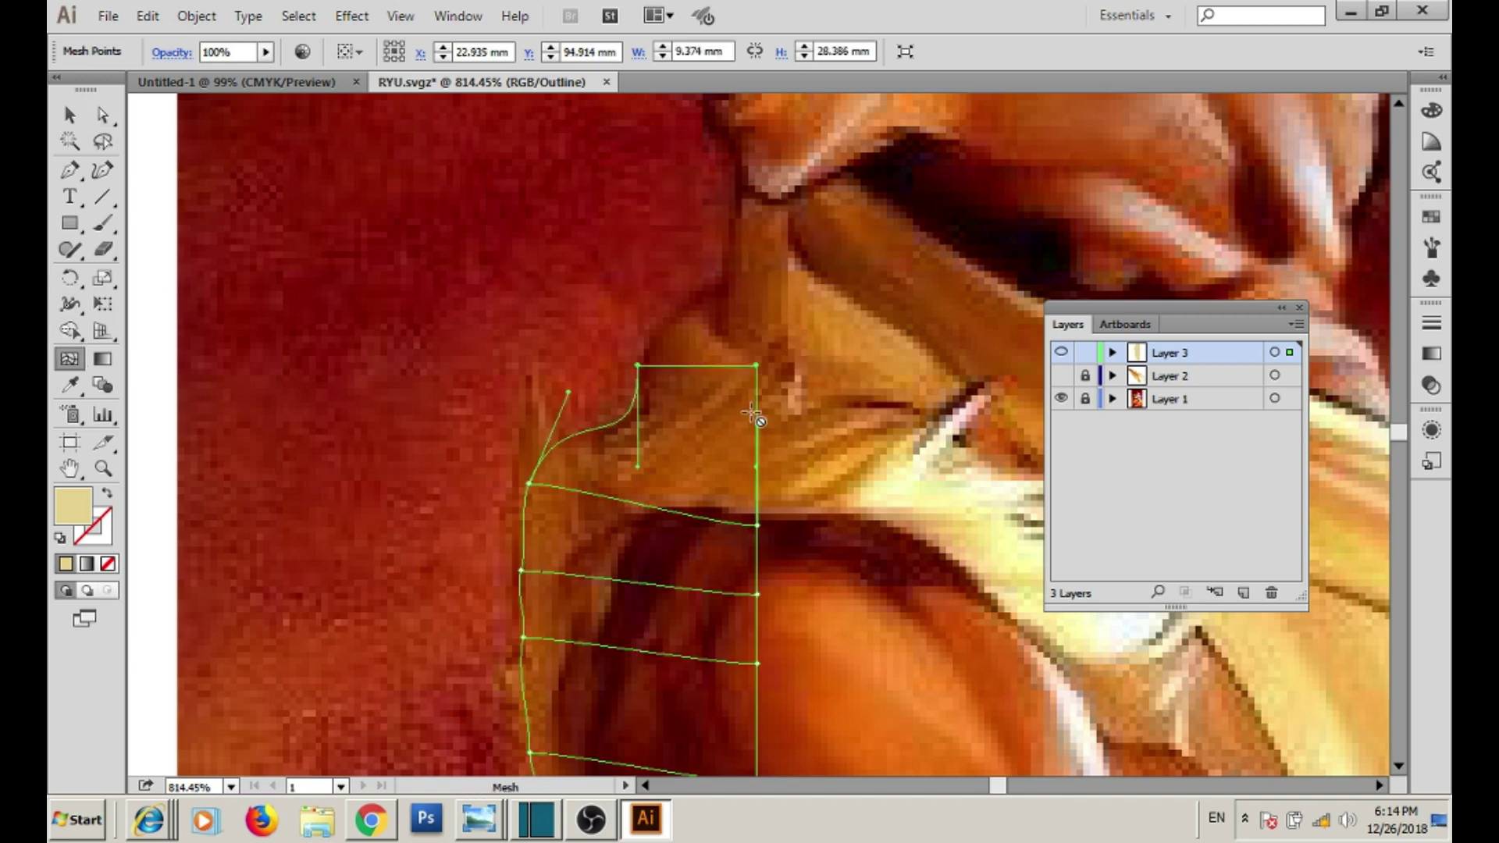
pyautogui.click(754, 410)
pyautogui.press('a')
pyautogui.moveTo(637, 365)
pyautogui.mouseDown()
pyautogui.moveTo(699, 283)
pyautogui.moveTo(682, 301)
pyautogui.mouseUp()
pyautogui.moveTo(710, 397)
pyautogui.mouseDown()
pyautogui.moveTo(557, 331)
pyautogui.moveTo(641, 342)
pyautogui.mouseUp()
pyautogui.scroll(-2, 609, 445)
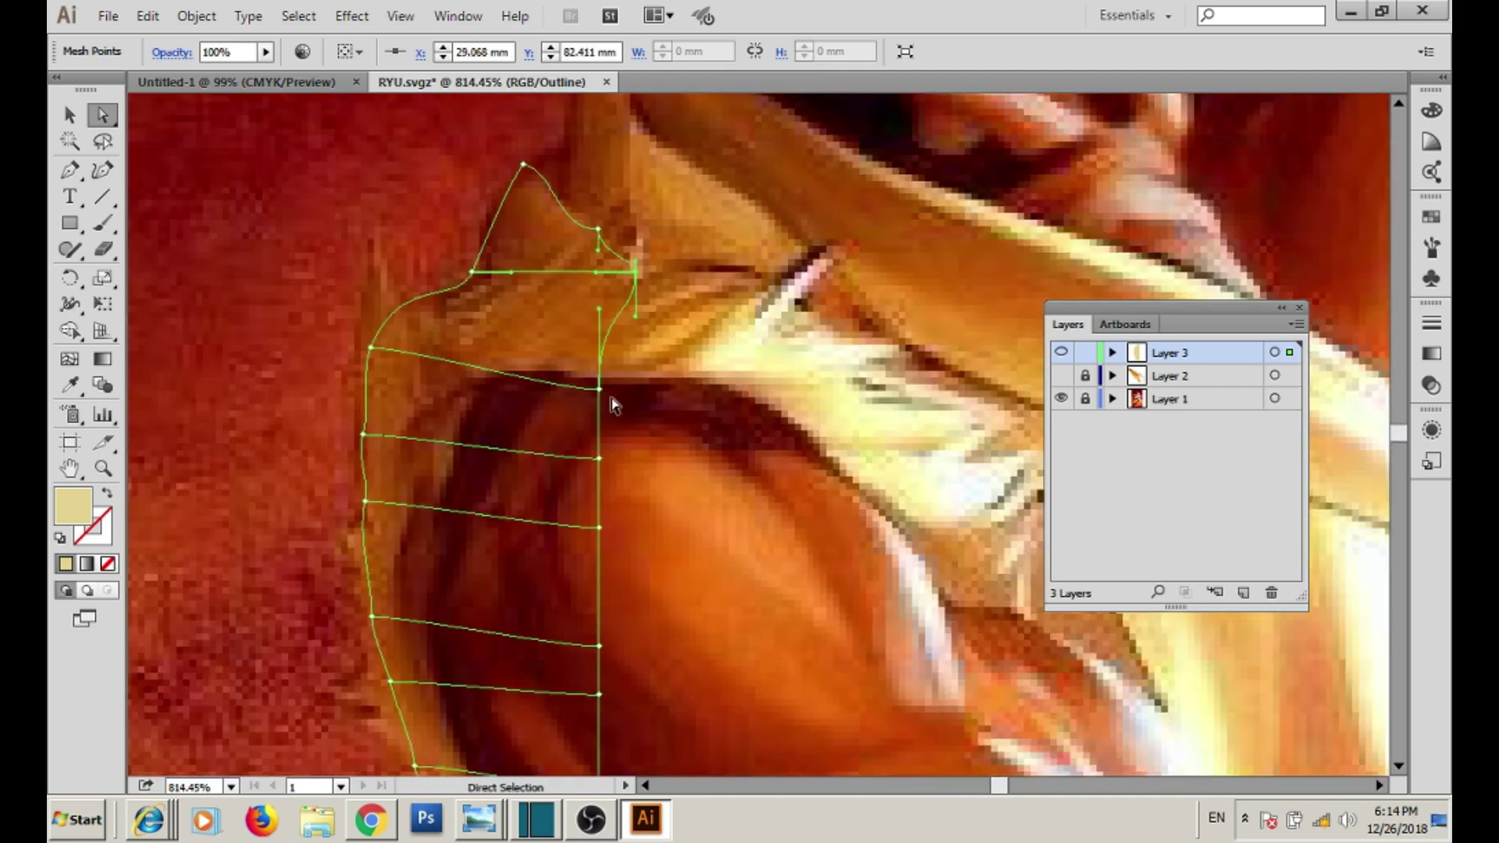
pyautogui.moveTo(607, 390); pyautogui.dragTo(624, 378)
pyautogui.moveTo(521, 428); pyautogui.dragTo(584, 396)
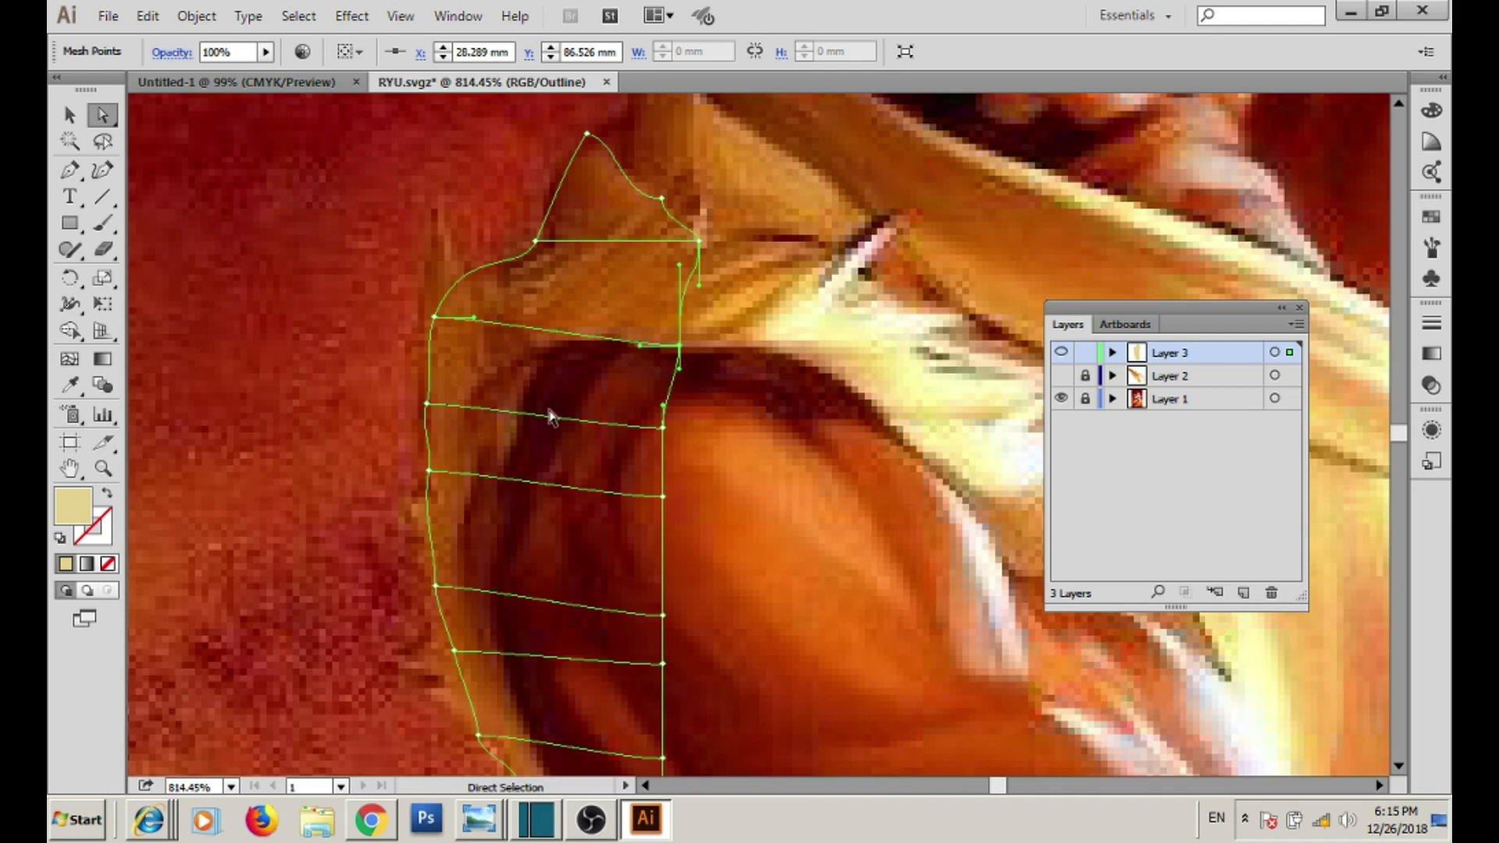
pyautogui.scroll(-3, 549, 416)
# - Shift the right-hand column of mesh points left so the strip fits the arm
pyautogui.moveTo(685, 307); pyautogui.dragTo(601, 660)
pyautogui.moveTo(668, 449); pyautogui.dragTo(635, 449)
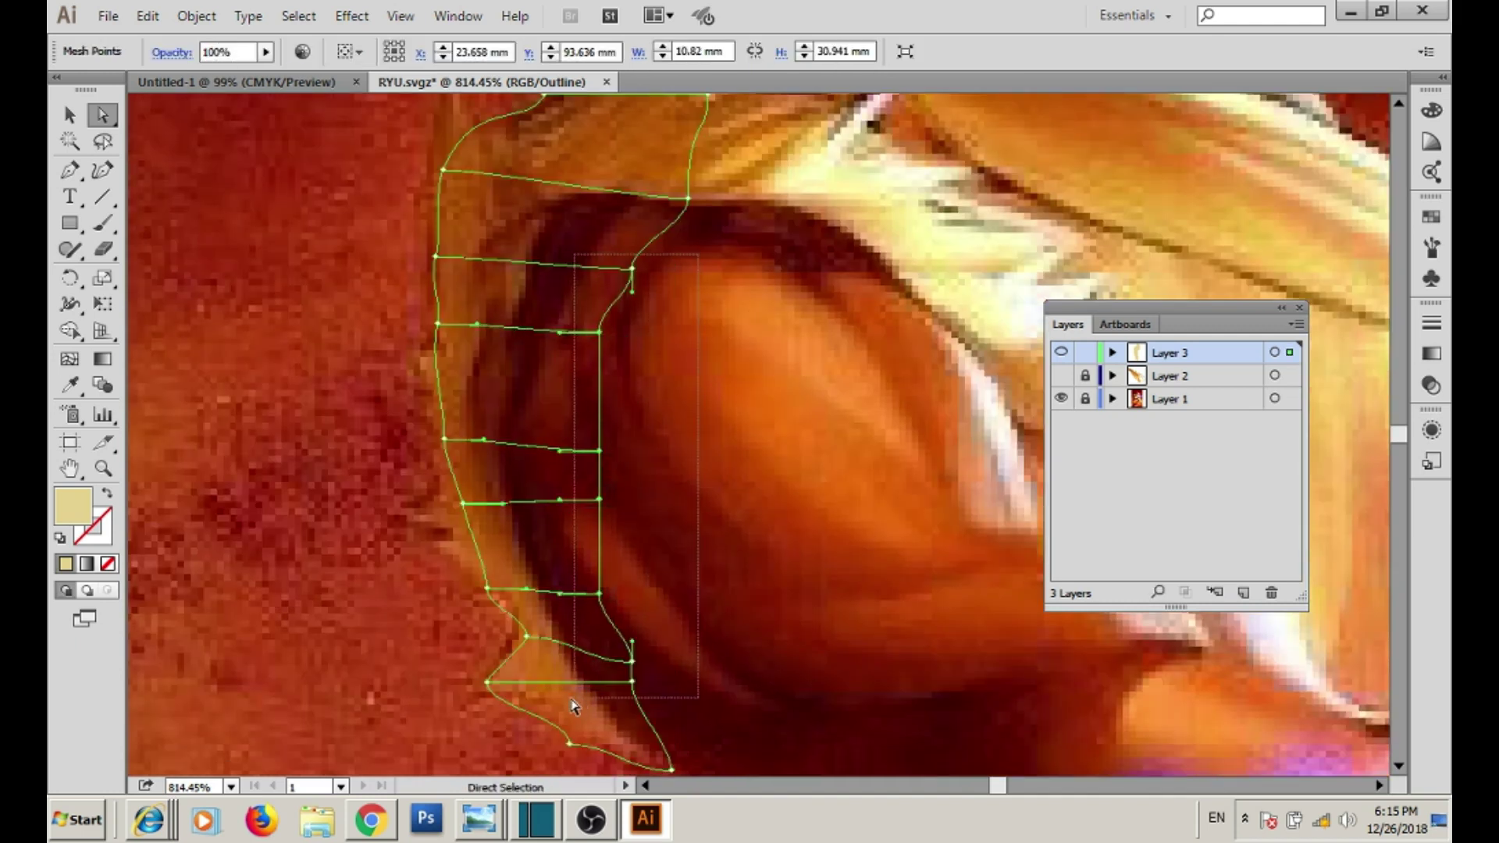
pyautogui.moveTo(633, 669); pyautogui.dragTo(608, 661)
pyautogui.click(575, 324)
pyautogui.moveTo(576, 325); pyautogui.dragTo(575, 593)
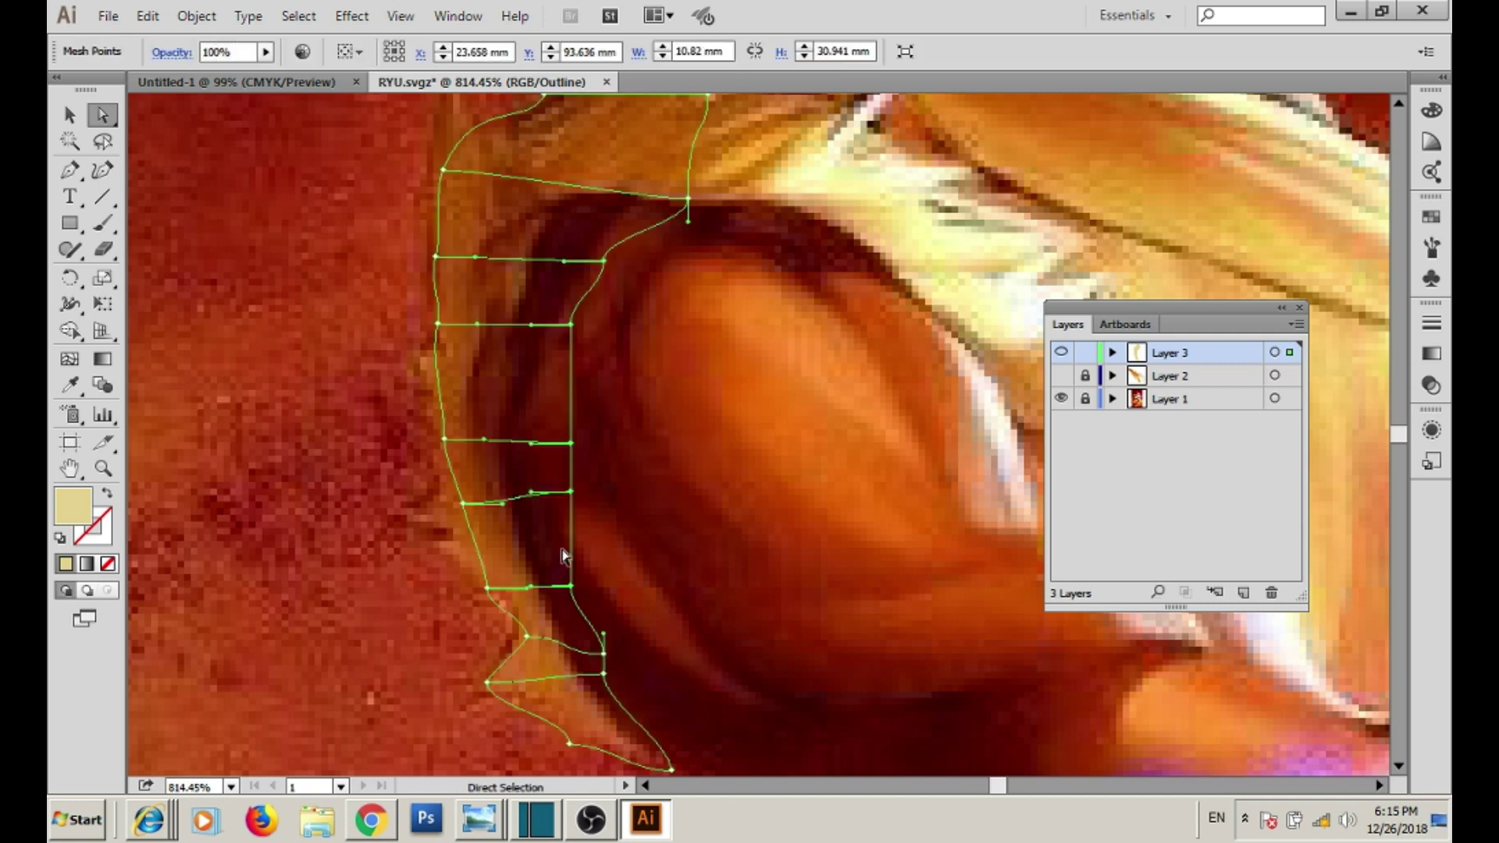
pyautogui.moveTo(593, 494); pyautogui.dragTo(569, 494)
pyautogui.moveTo(619, 312); pyautogui.dragTo(528, 592)
pyautogui.moveTo(547, 484); pyautogui.dragTo(535, 484)
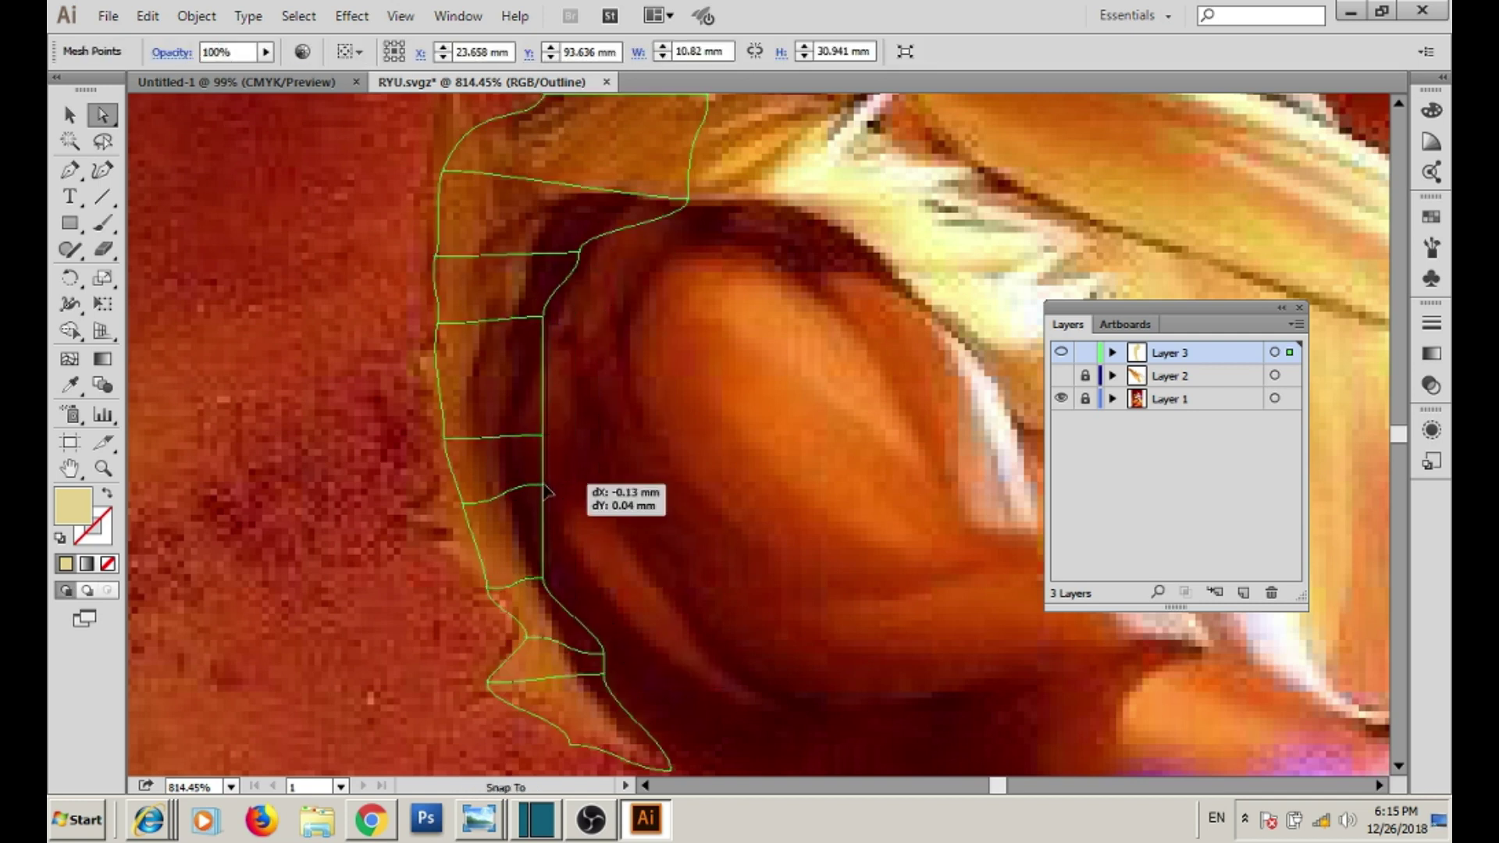
pyautogui.moveTo(598, 380)
pyautogui.mouseDown()
pyautogui.moveTo(533, 478)
pyautogui.moveTo(507, 438)
pyautogui.mouseUp()
pyautogui.moveTo(642, 500)
pyautogui.mouseDown()
pyautogui.moveTo(642, 424)
pyautogui.moveTo(663, 437)
pyautogui.mouseUp()
# - Adjust curve handles and anchors to hug the outline, then deselect and zoom out
pyautogui.scroll(2, 621, 590)
pyautogui.moveTo(723, 390)
pyautogui.mouseDown()
pyautogui.moveTo(666, 419)
pyautogui.moveTo(720, 409)
pyautogui.moveTo(703, 425)
pyautogui.mouseUp()
pyautogui.moveTo(631, 251); pyautogui.dragTo(735, 422)
pyautogui.moveTo(695, 328)
pyautogui.mouseDown()
pyautogui.moveTo(684, 483)
pyautogui.moveTo(651, 434)
pyautogui.moveTo(718, 492)
pyautogui.moveTo(748, 361)
pyautogui.mouseUp()
pyautogui.click(621, 410)
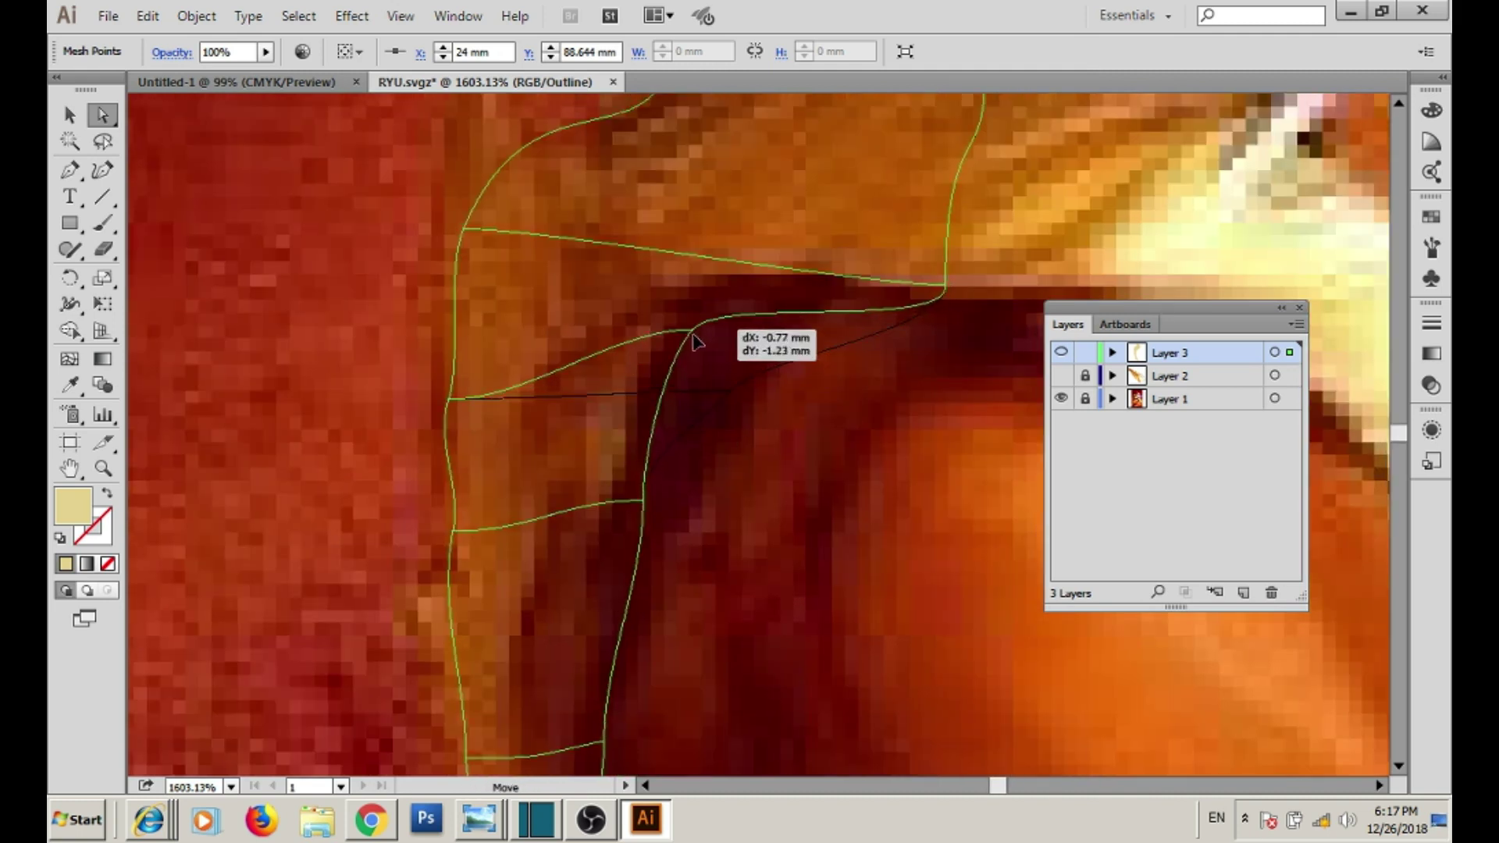
pyautogui.moveTo(748, 360); pyautogui.dragTo(730, 343)
pyautogui.moveTo(864, 343)
pyautogui.mouseDown()
pyautogui.moveTo(843, 308)
pyautogui.moveTo(799, 419)
pyautogui.moveTo(742, 395)
pyautogui.moveTo(631, 556)
pyautogui.moveTo(686, 508)
pyautogui.moveTo(600, 552)
pyautogui.moveTo(622, 555)
pyautogui.moveTo(542, 495)
pyautogui.moveTo(673, 497)
pyautogui.mouseUp()
pyautogui.click(669, 545)
pyautogui.press('z')
pyautogui.keyDown('alt'); pyautogui.click(606, 468); pyautogui.keyUp('alt')
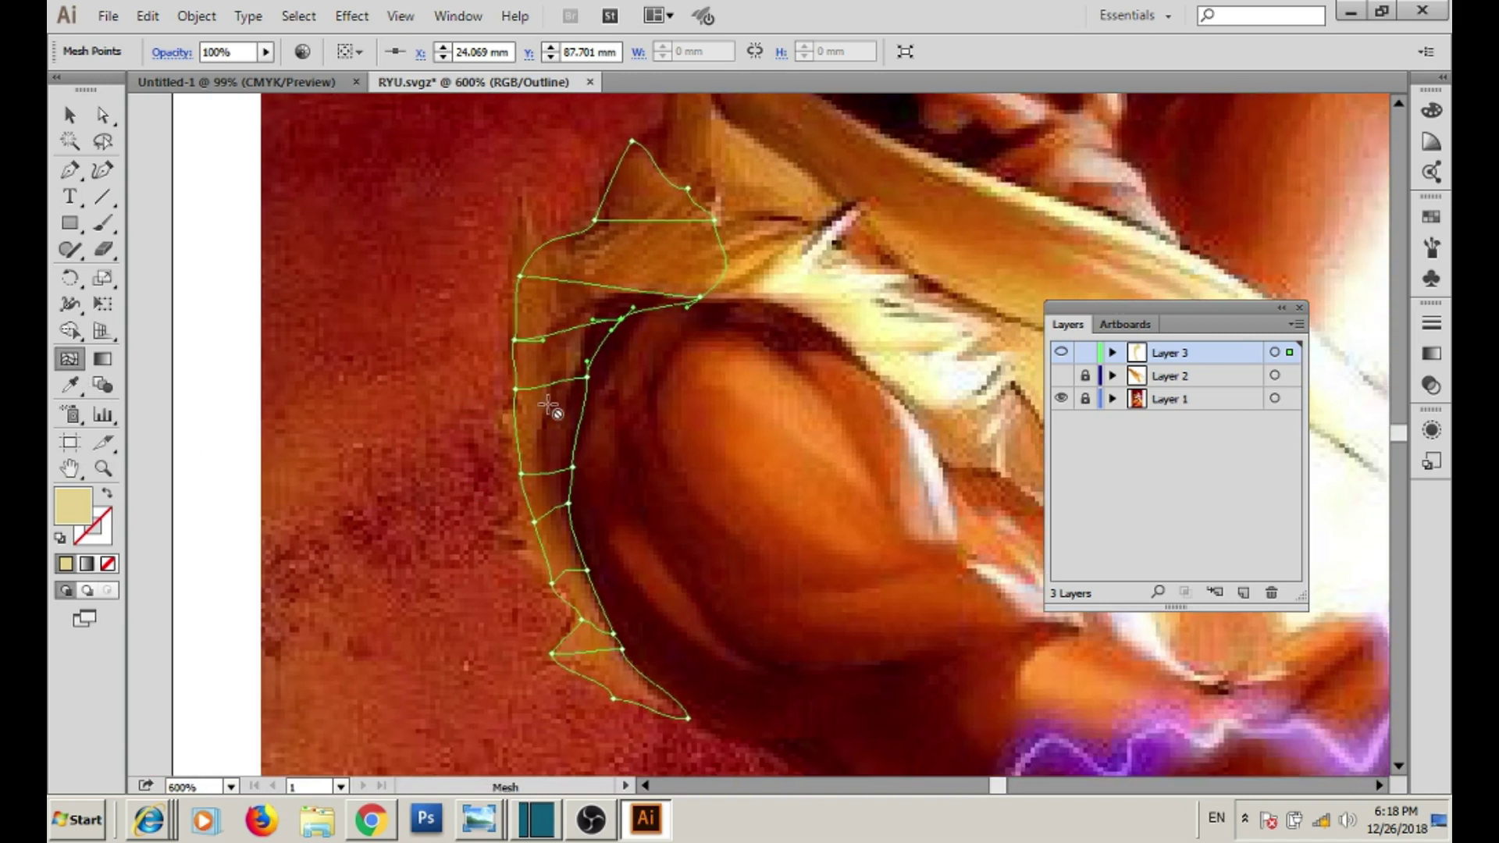
# - Add another mesh row and column across the shoulder mesh
pyautogui.click(550, 382)
pyautogui.click(527, 340)
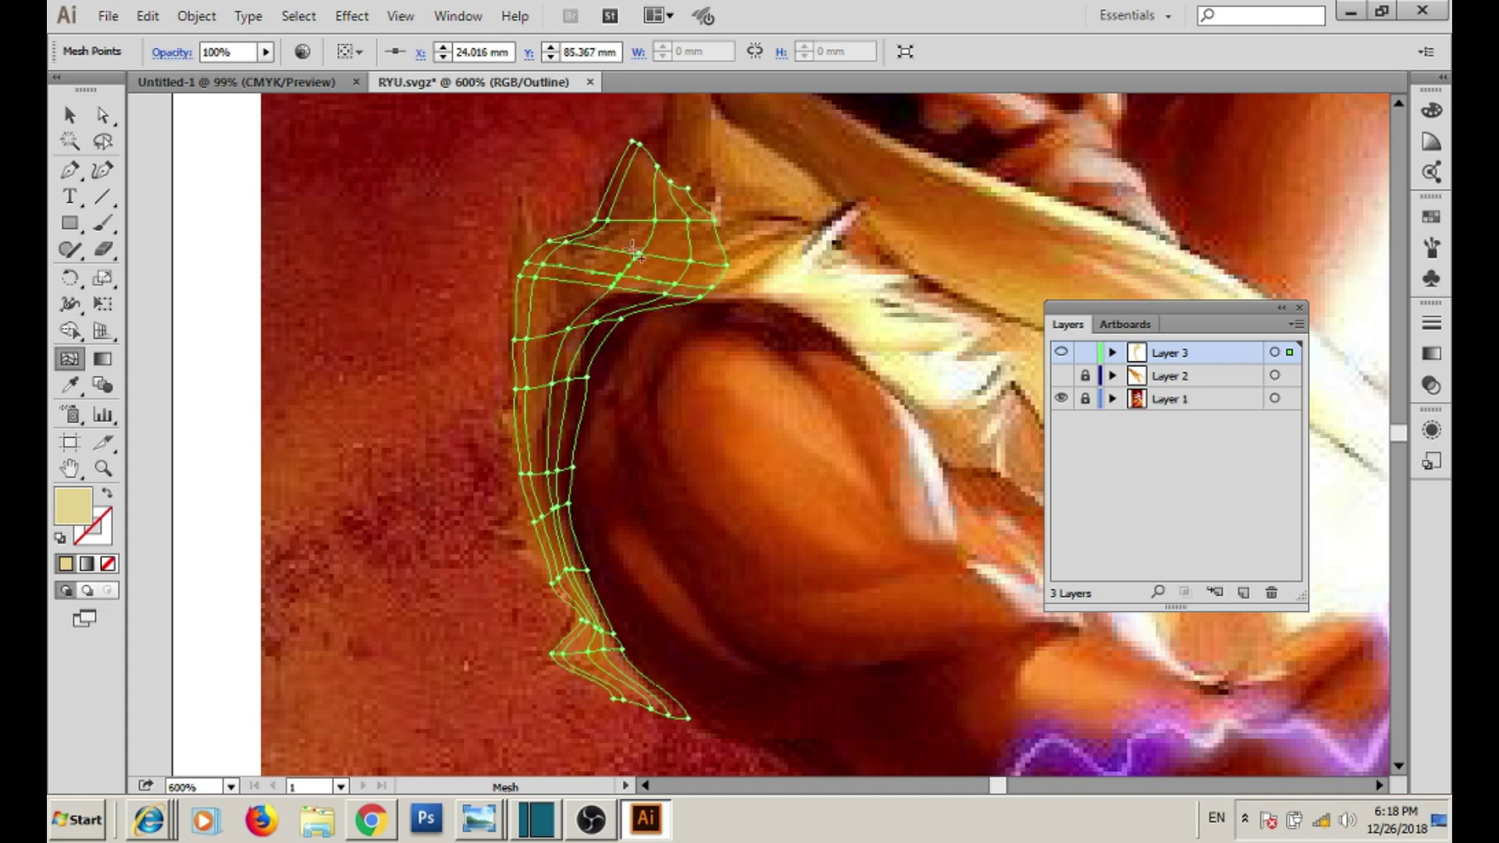
pyautogui.scroll(3, 466, 398)
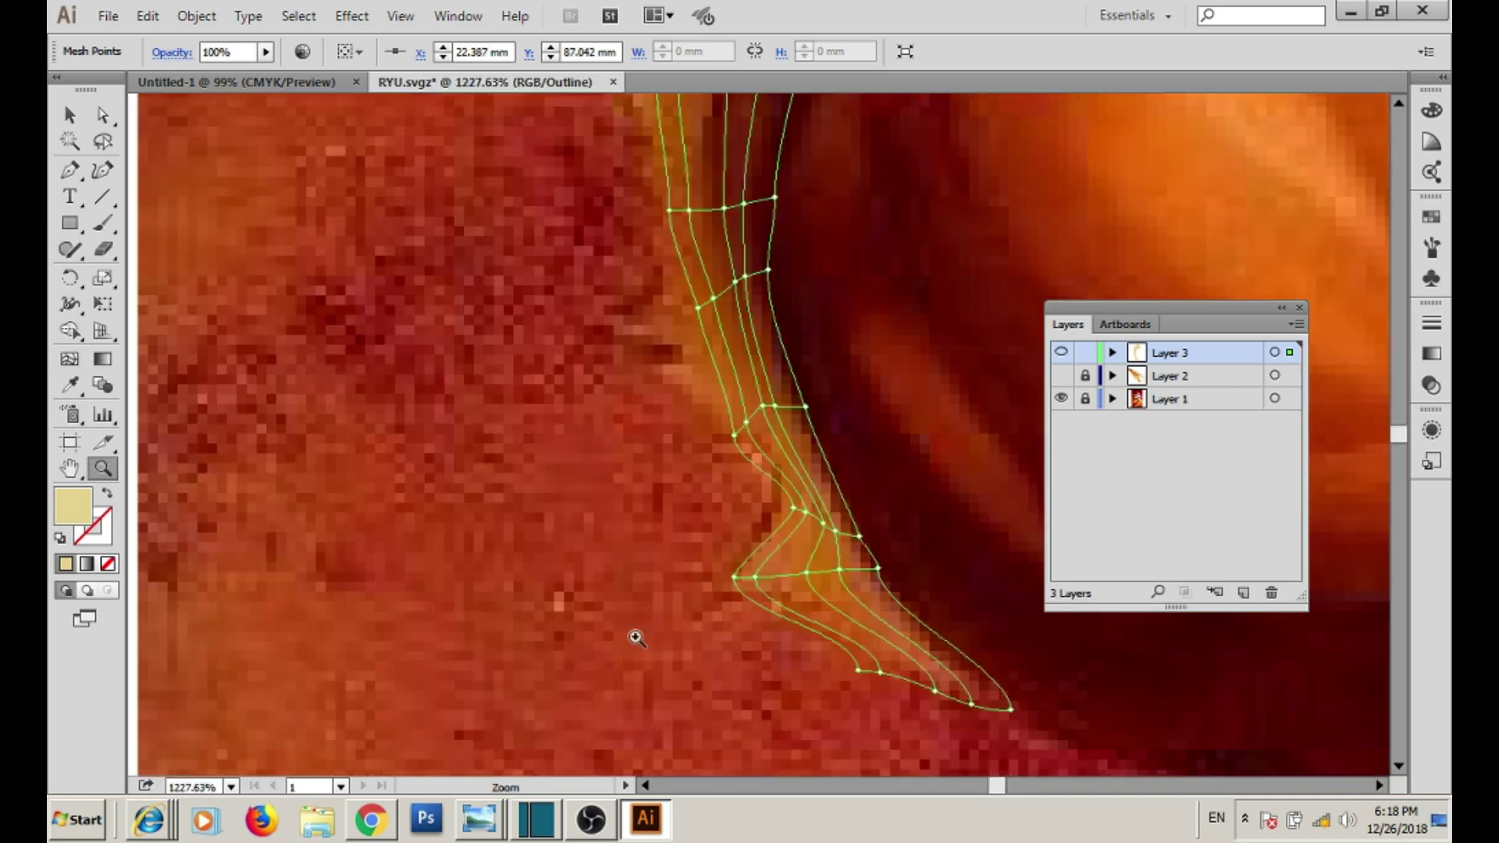
pyautogui.scroll(2, 633, 632)
pyautogui.press('a')
# - Drag the new mesh points so the mesh follows the shoulder edge contour
pyautogui.moveTo(678, 437); pyautogui.dragTo(686, 317)
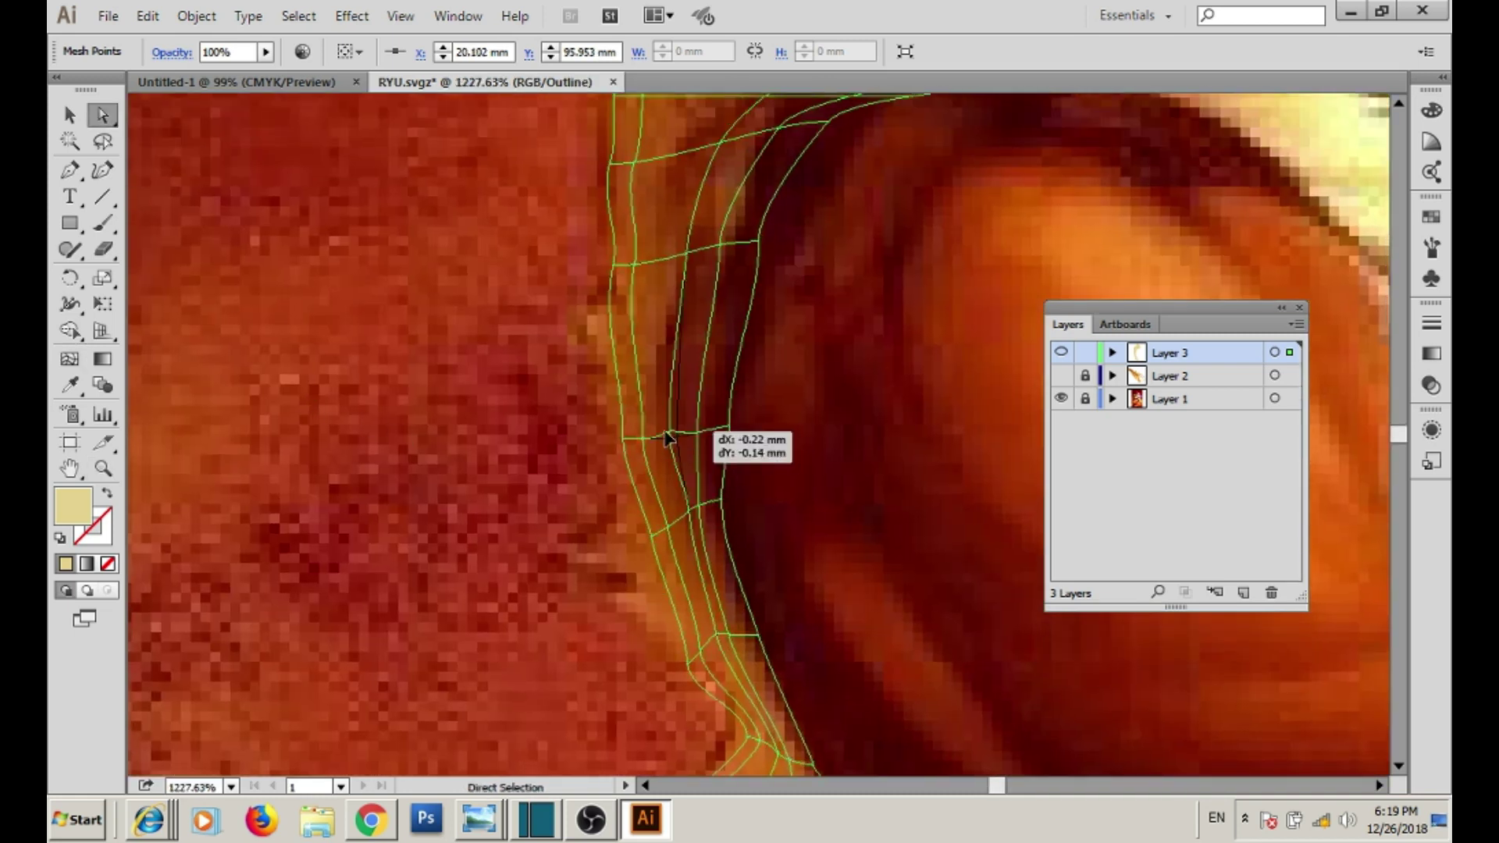
pyautogui.scroll(3, 686, 385)
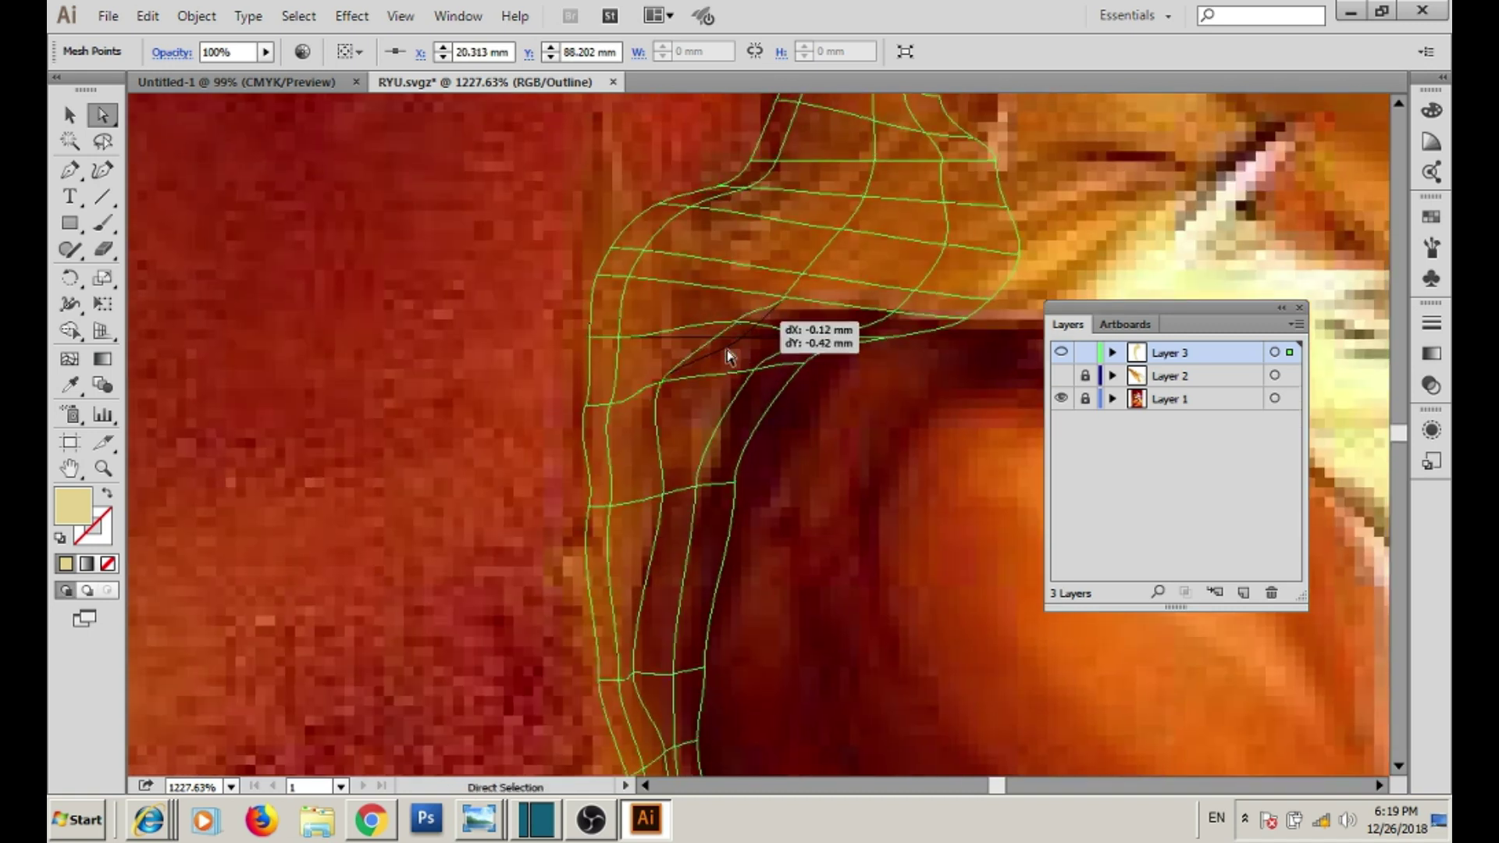
pyautogui.scroll(3, 734, 335)
pyautogui.hscroll(3, 726, 402)
pyautogui.moveTo(742, 342); pyautogui.dragTo(629, 458)
pyautogui.hscroll(3, 695, 523)
pyautogui.scroll(-2, 695, 523)
pyautogui.hscroll(-3, 694, 523)
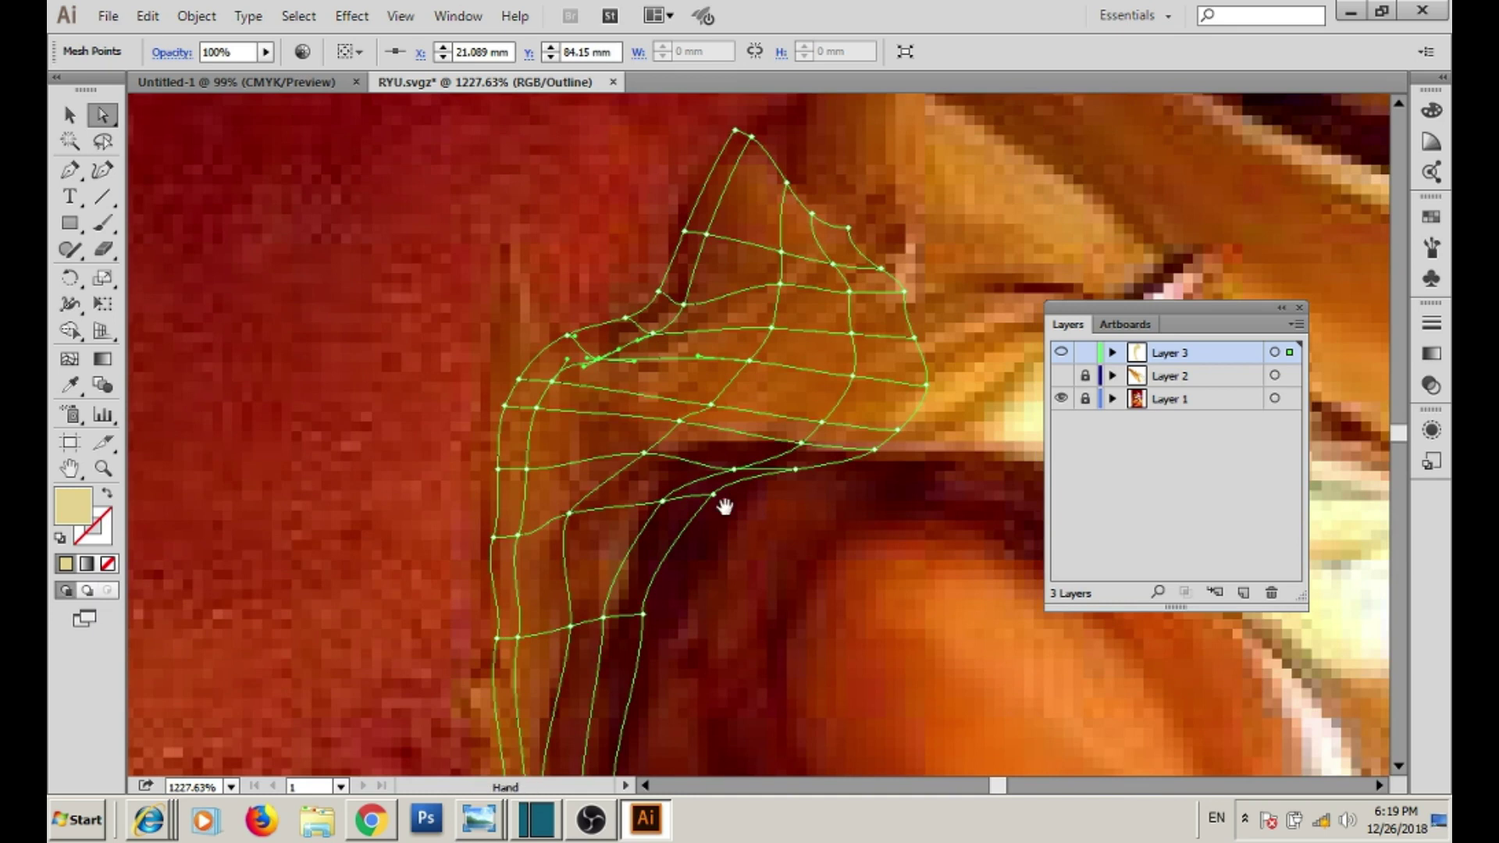
pyautogui.moveTo(747, 482); pyautogui.dragTo(742, 469)
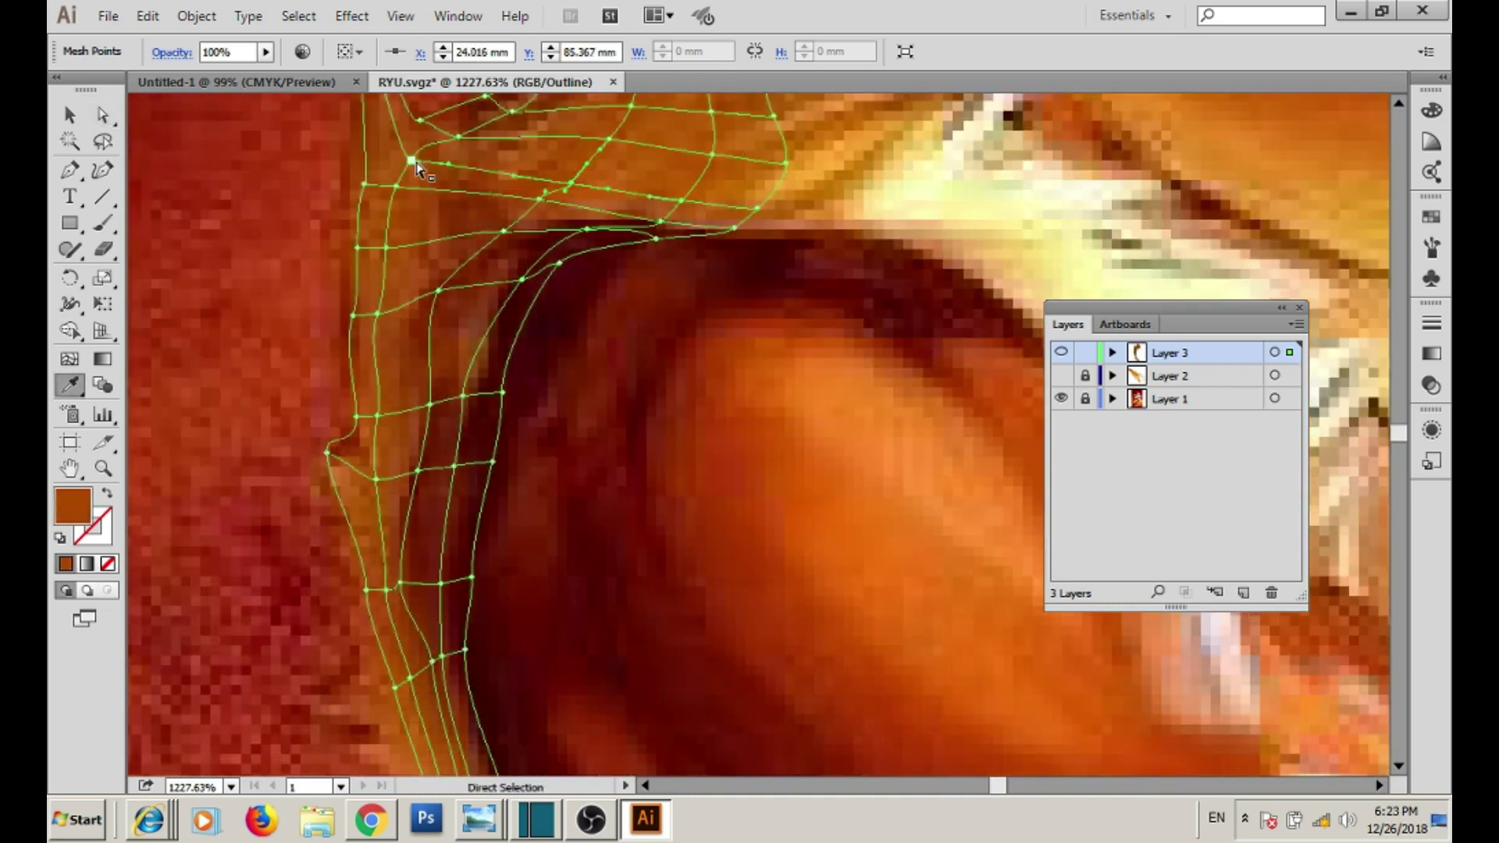
# - Give selected mesh points tan and darker brown colours sampled from the photo
pyautogui.scroll(3, 414, 246)
pyautogui.click(414, 243)
pyautogui.keyDown('ctrl'); pyautogui.click(556, 332); pyautogui.keyUp('ctrl')
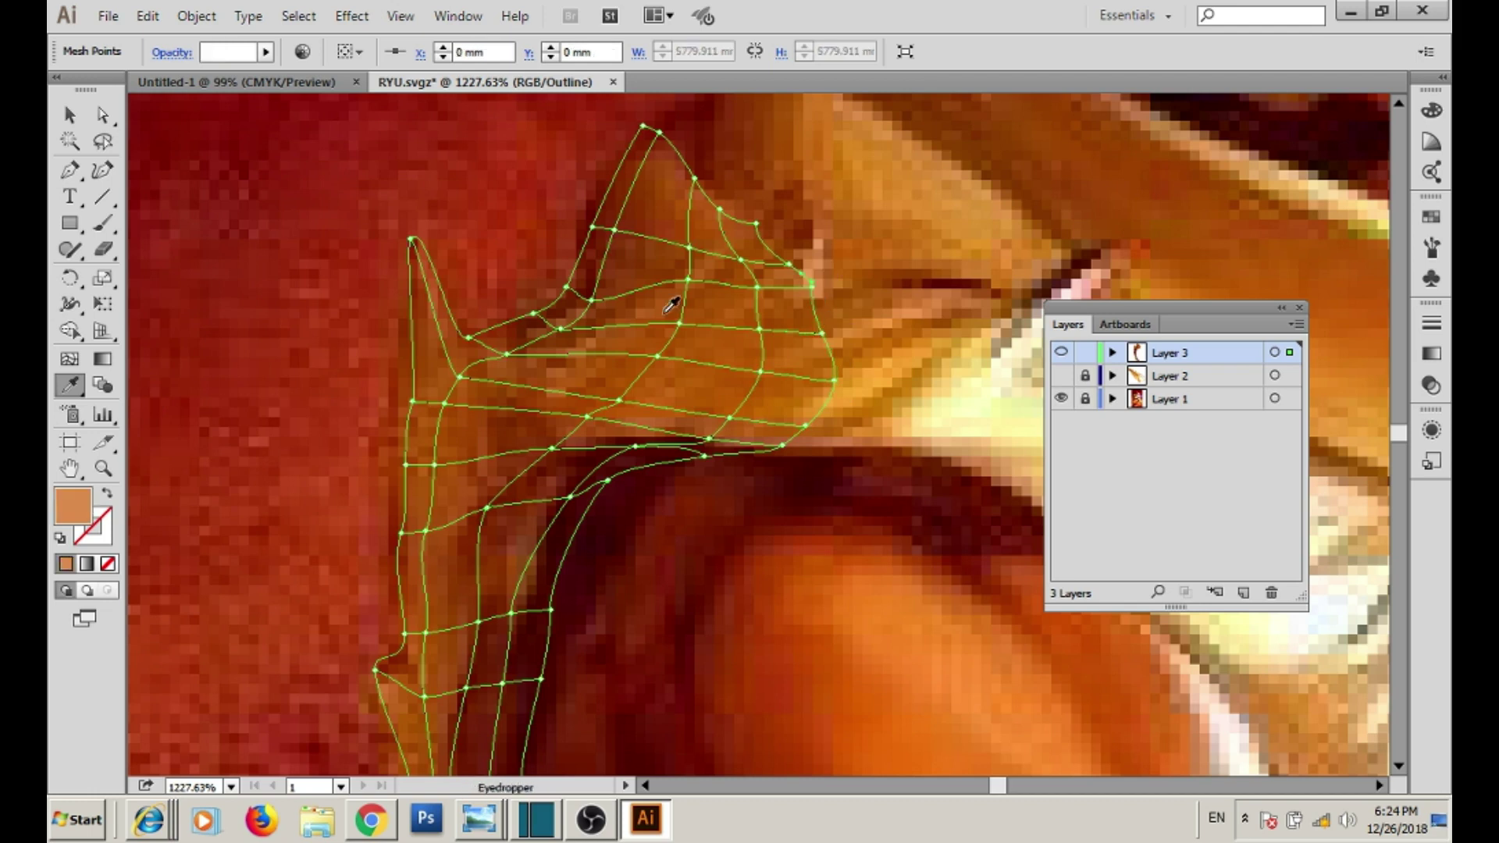
# - Zoom out to view the whole shoulder mesh and deselect it
pyautogui.hotkey('ctrl', '-')
pyautogui.hotkey('ctrl', '-')
pyautogui.moveTo(572, 445); pyautogui.dragTo(465, 325)
pyautogui.press('v')
pyautogui.click(849, 347)
# - Preview in colour, hide the Layer 1 photo to check mesh pieces, then restore it and outline Layer 3
pyautogui.hotkey('ctrl', 'y')
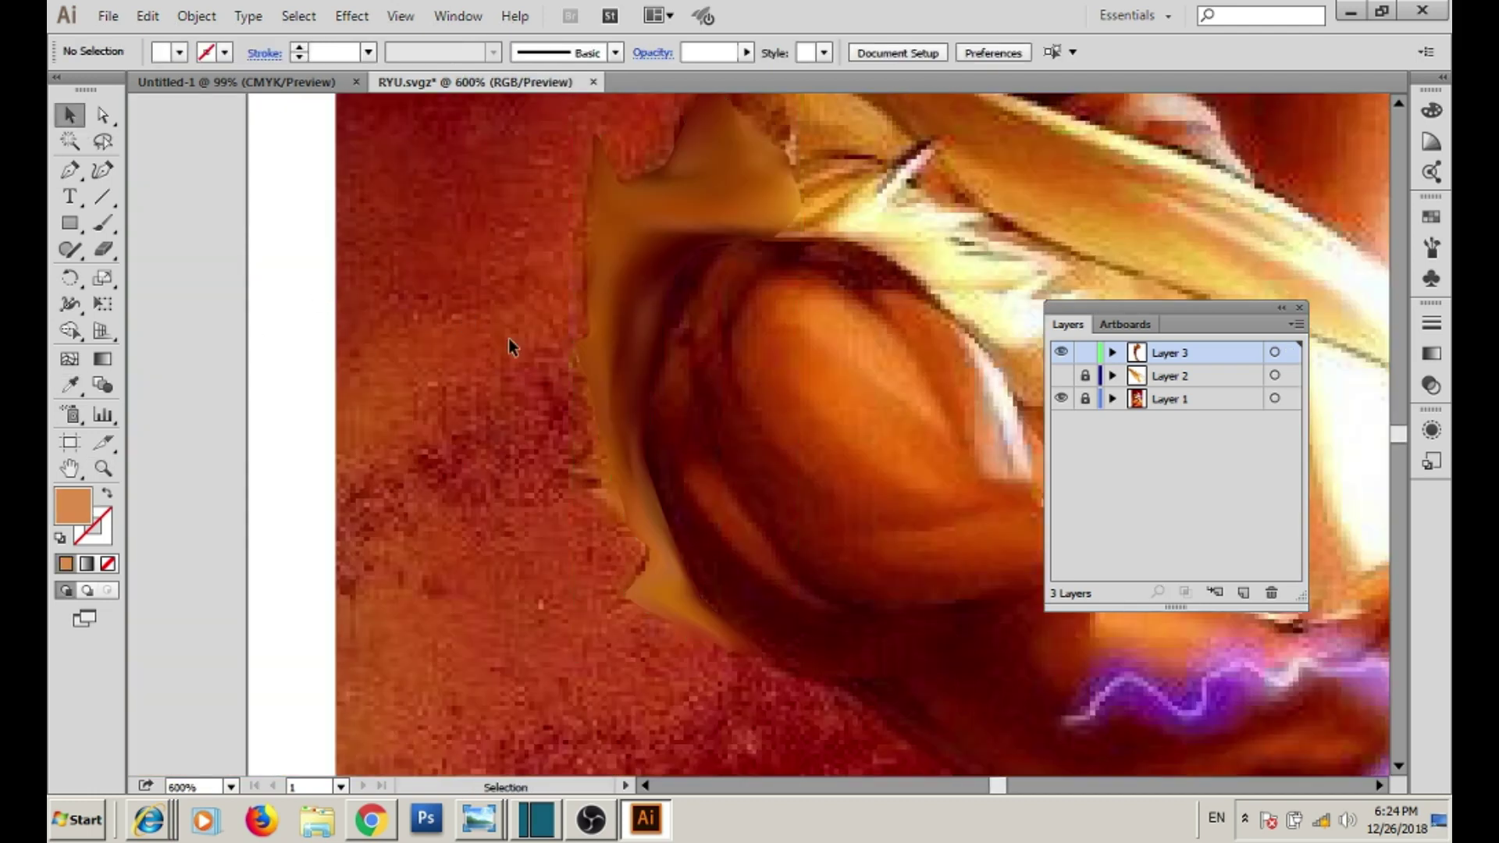
pyautogui.moveTo(876, 468); pyautogui.dragTo(689, 306)
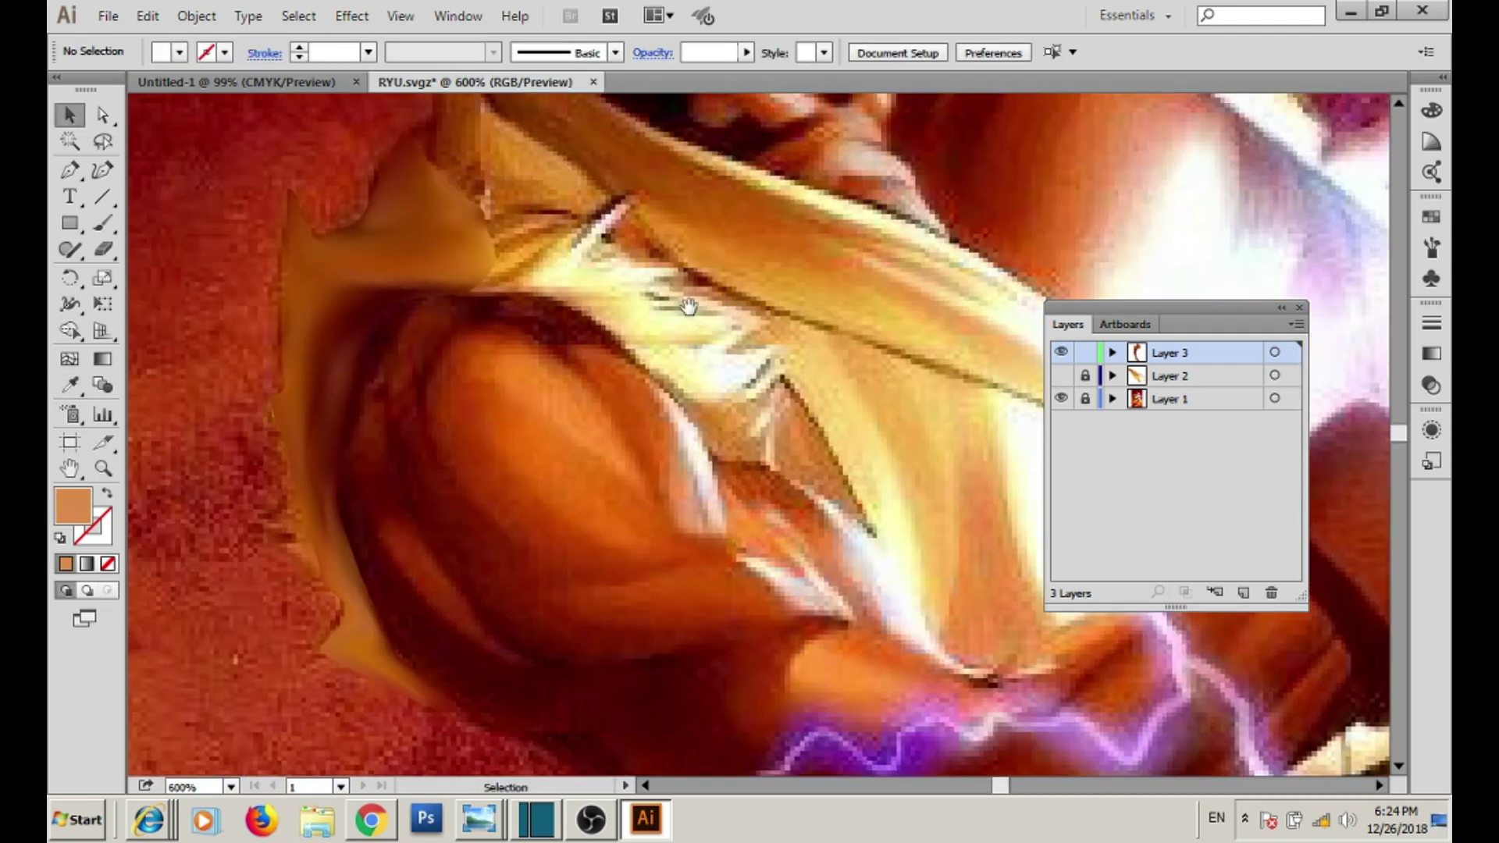
pyautogui.click(1062, 399)
pyautogui.press('z')
pyautogui.keyDown('alt'); pyautogui.click(723, 391); pyautogui.keyUp('alt')
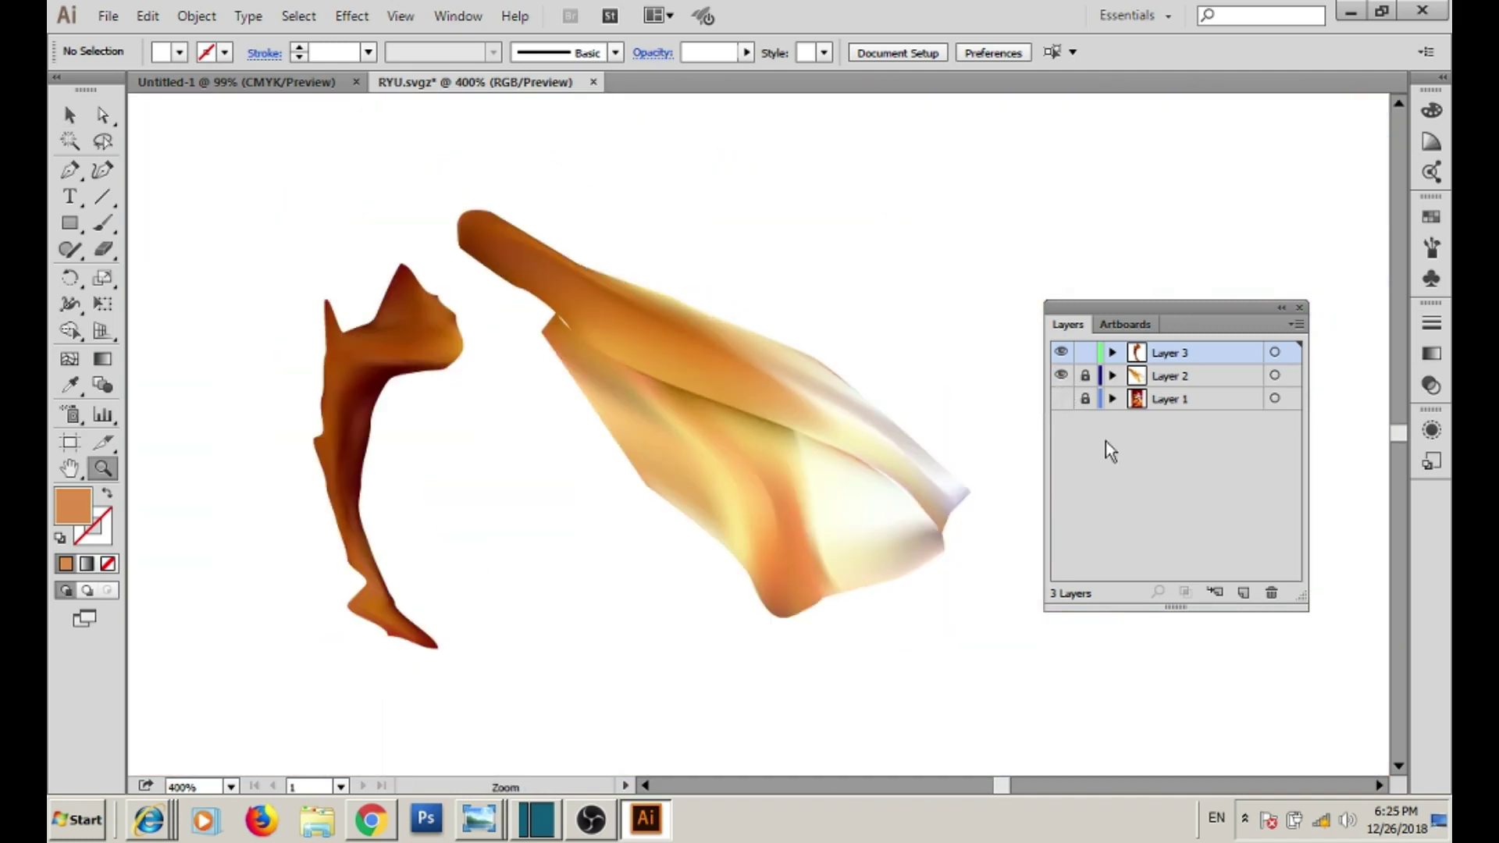
pyautogui.click(1061, 375)
pyautogui.click(1061, 399)
pyautogui.keyDown('ctrl'); pyautogui.click(1060, 352); pyautogui.keyUp('ctrl')
pyautogui.scroll(3, 725, 316)
# - Draw a tall rectangle over the strap and confirm Layer 3's options
pyautogui.press('m')
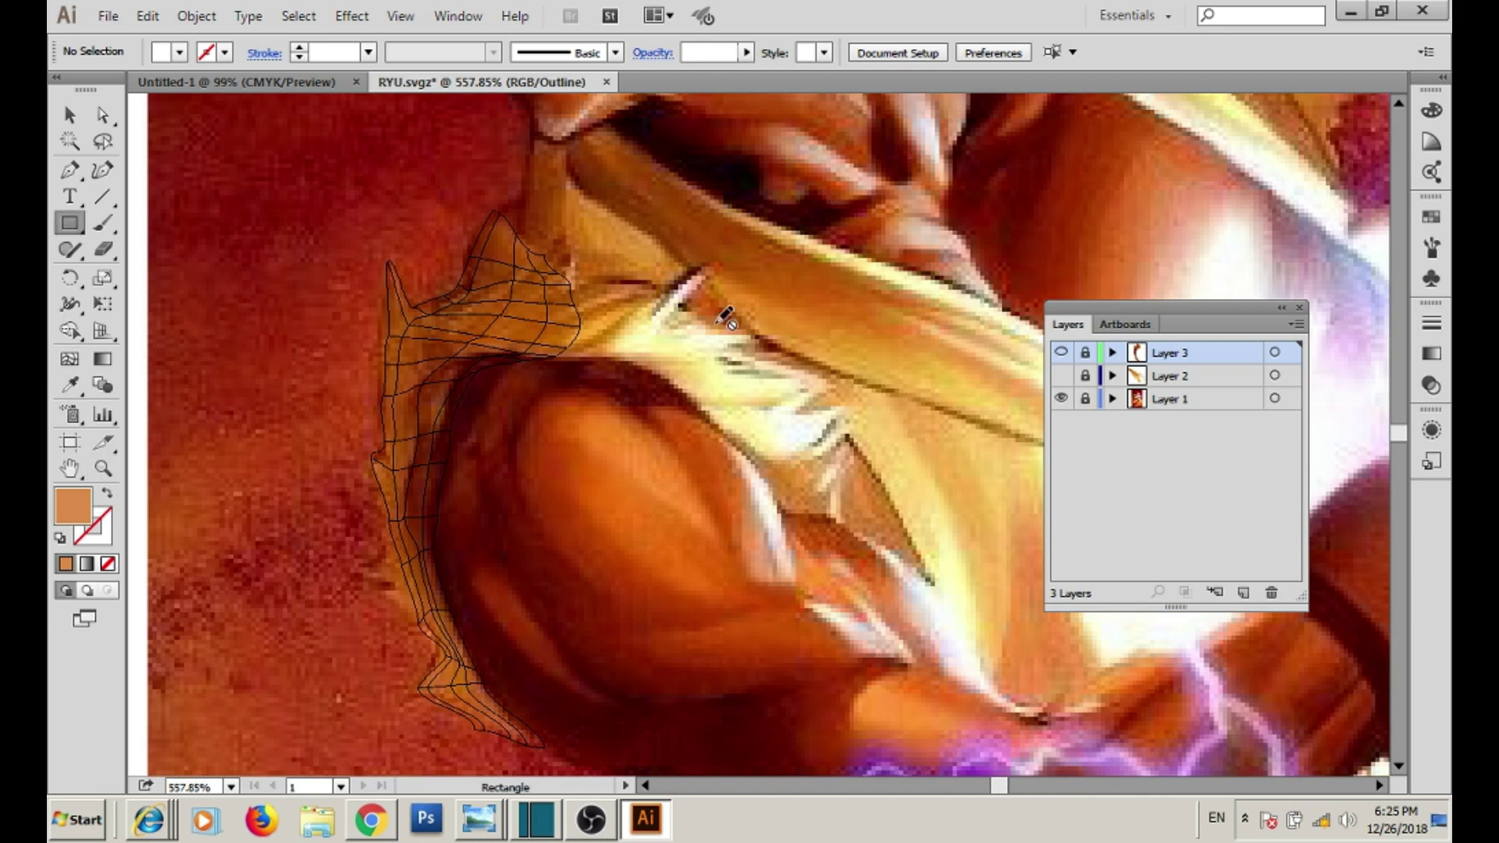
pyautogui.moveTo(716, 353); pyautogui.dragTo(708, 634)
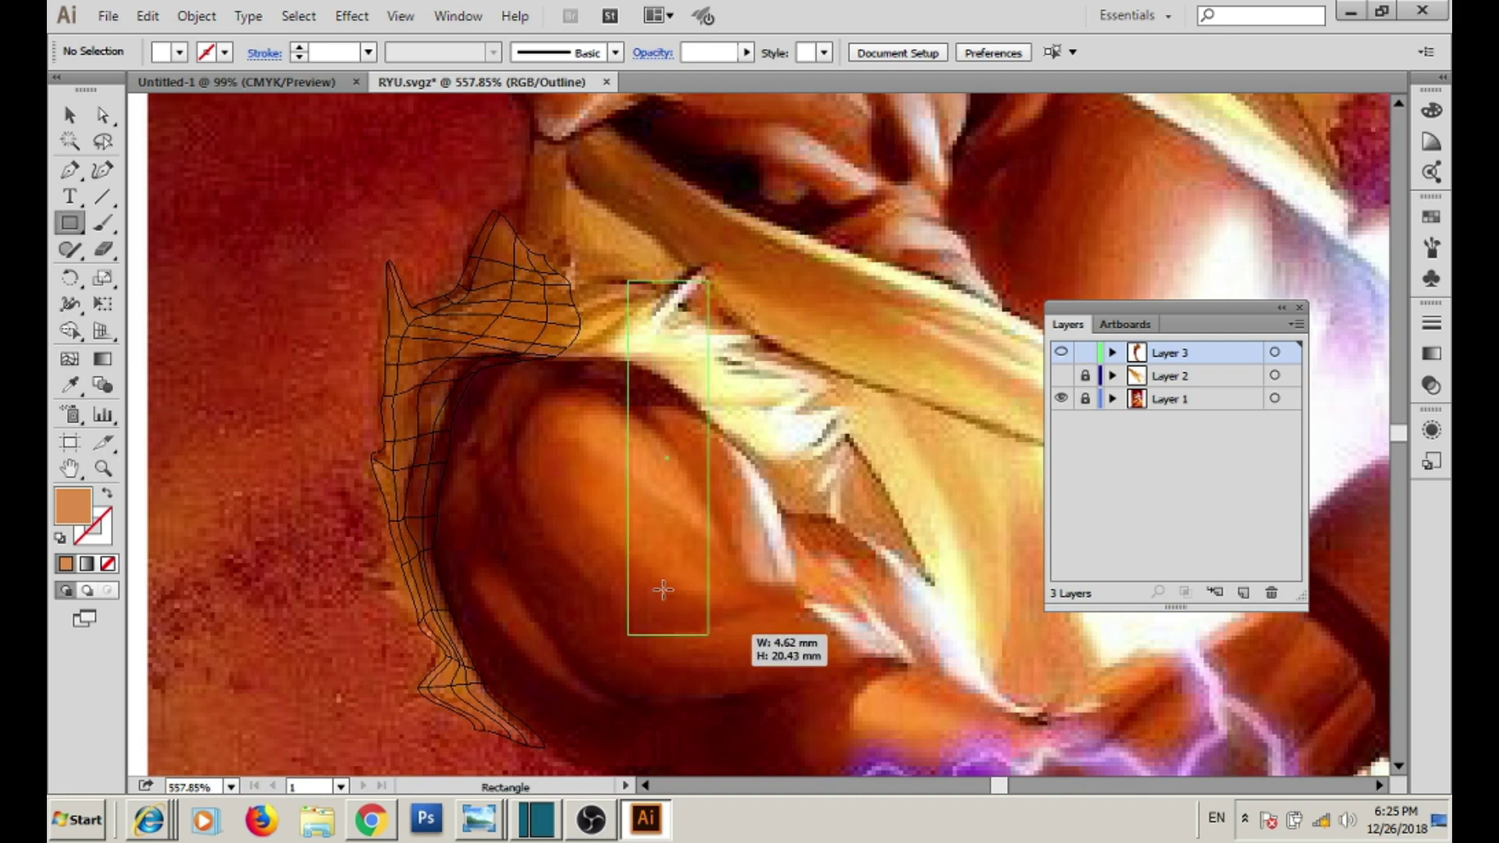
pyautogui.press('a')
pyautogui.doubleClick(1226, 352)
pyautogui.press('Return')
# - Rotate the rectangle along the pale strap by the shoulder and convert it to a mesh
pyautogui.press('v')
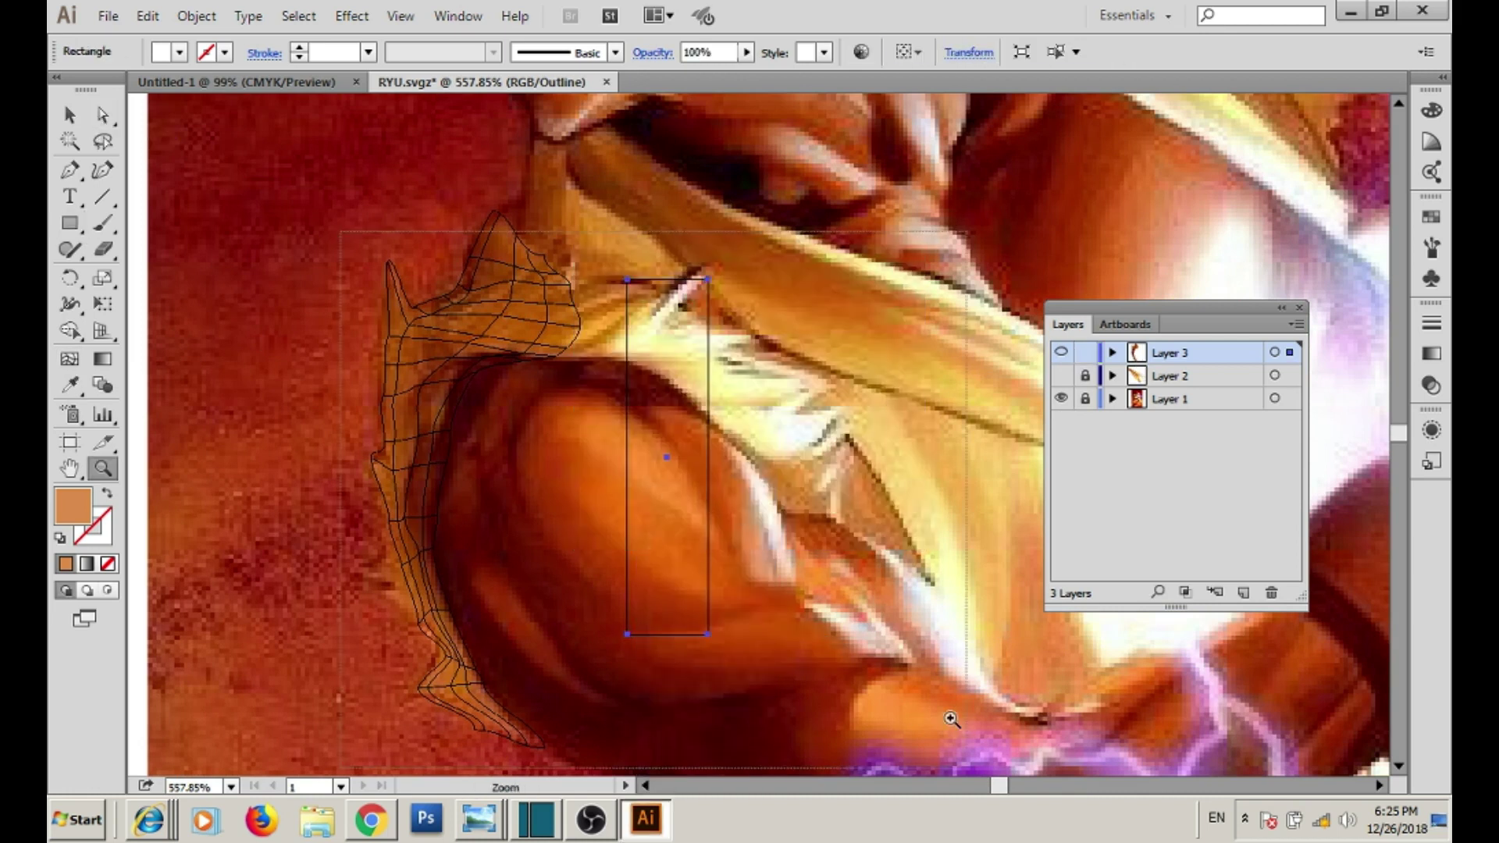
pyautogui.scroll(2, 937, 480)
pyautogui.moveTo(540, 687)
pyautogui.mouseDown()
pyautogui.moveTo(615, 693)
pyautogui.moveTo(772, 616)
pyautogui.mouseUp()
pyautogui.moveTo(625, 501)
pyautogui.mouseDown()
pyautogui.moveTo(690, 457)
pyautogui.moveTo(870, 529)
pyautogui.mouseUp()
pyautogui.moveTo(625, 424); pyautogui.dragTo(652, 410)
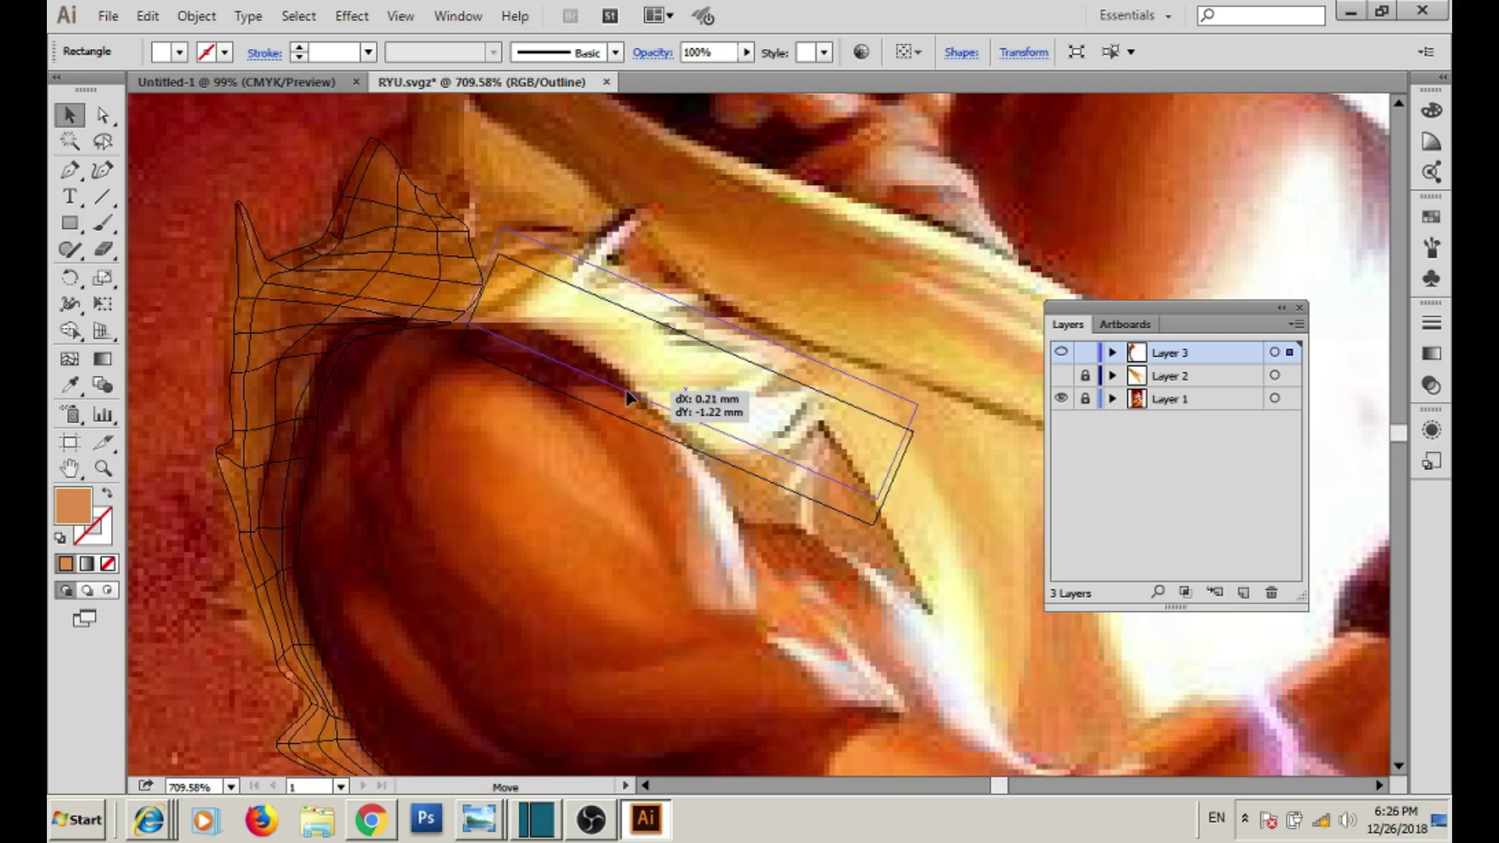
pyautogui.click(70, 359)
pyautogui.click(507, 338)
# - Zoom in on the strap's left end and pull its mesh corners onto the strap edge and pink tip
pyautogui.press('z')
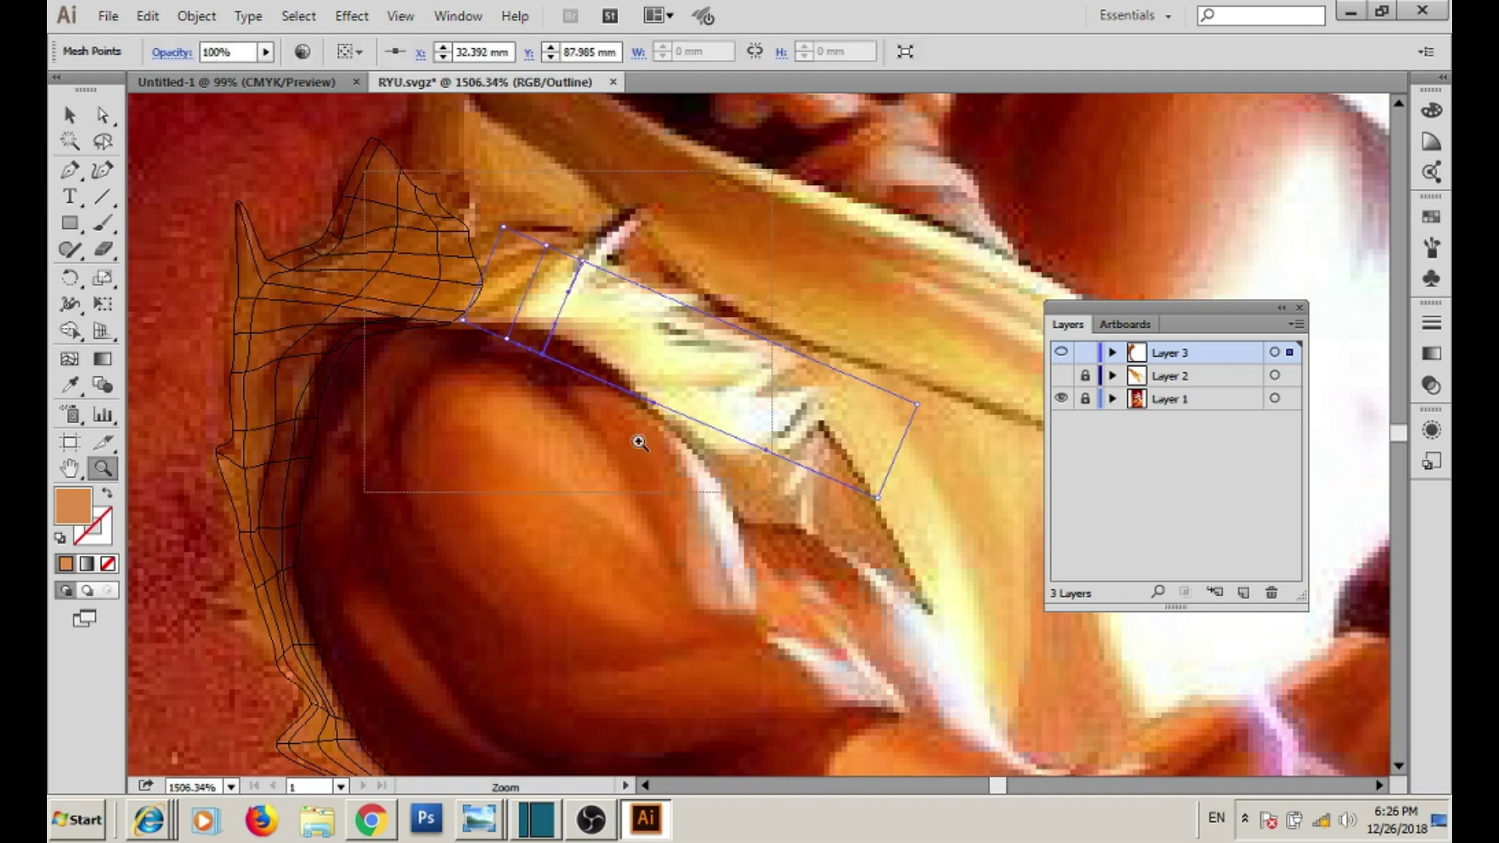
pyautogui.click(635, 434)
pyautogui.press('a')
pyautogui.moveTo(692, 505)
pyautogui.mouseDown()
pyautogui.moveTo(713, 468)
pyautogui.moveTo(672, 469)
pyautogui.mouseUp()
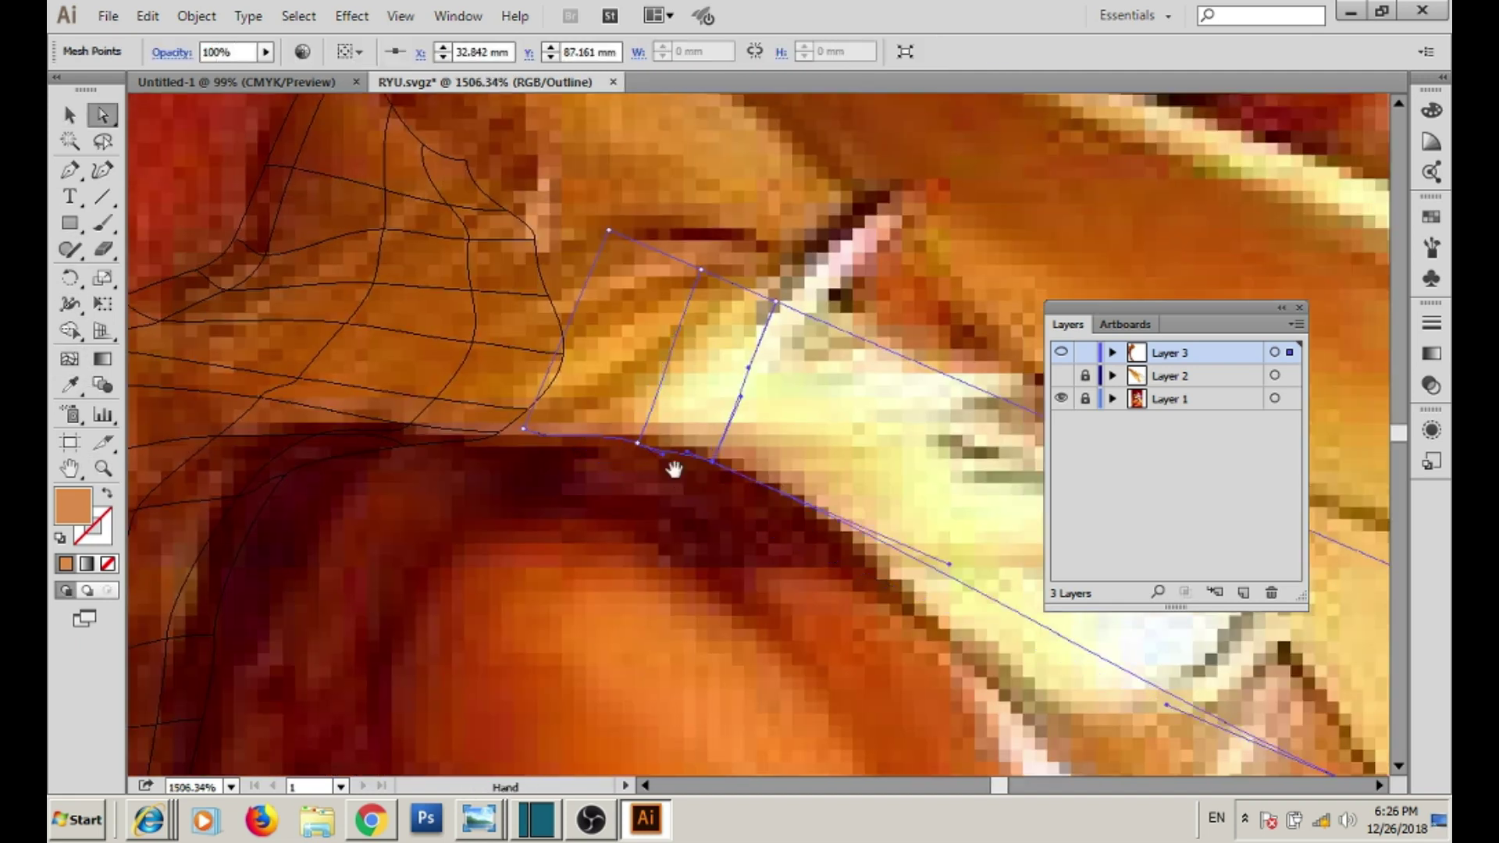
pyautogui.moveTo(504, 294); pyautogui.dragTo(501, 297)
pyautogui.moveTo(477, 488); pyautogui.dragTo(459, 490)
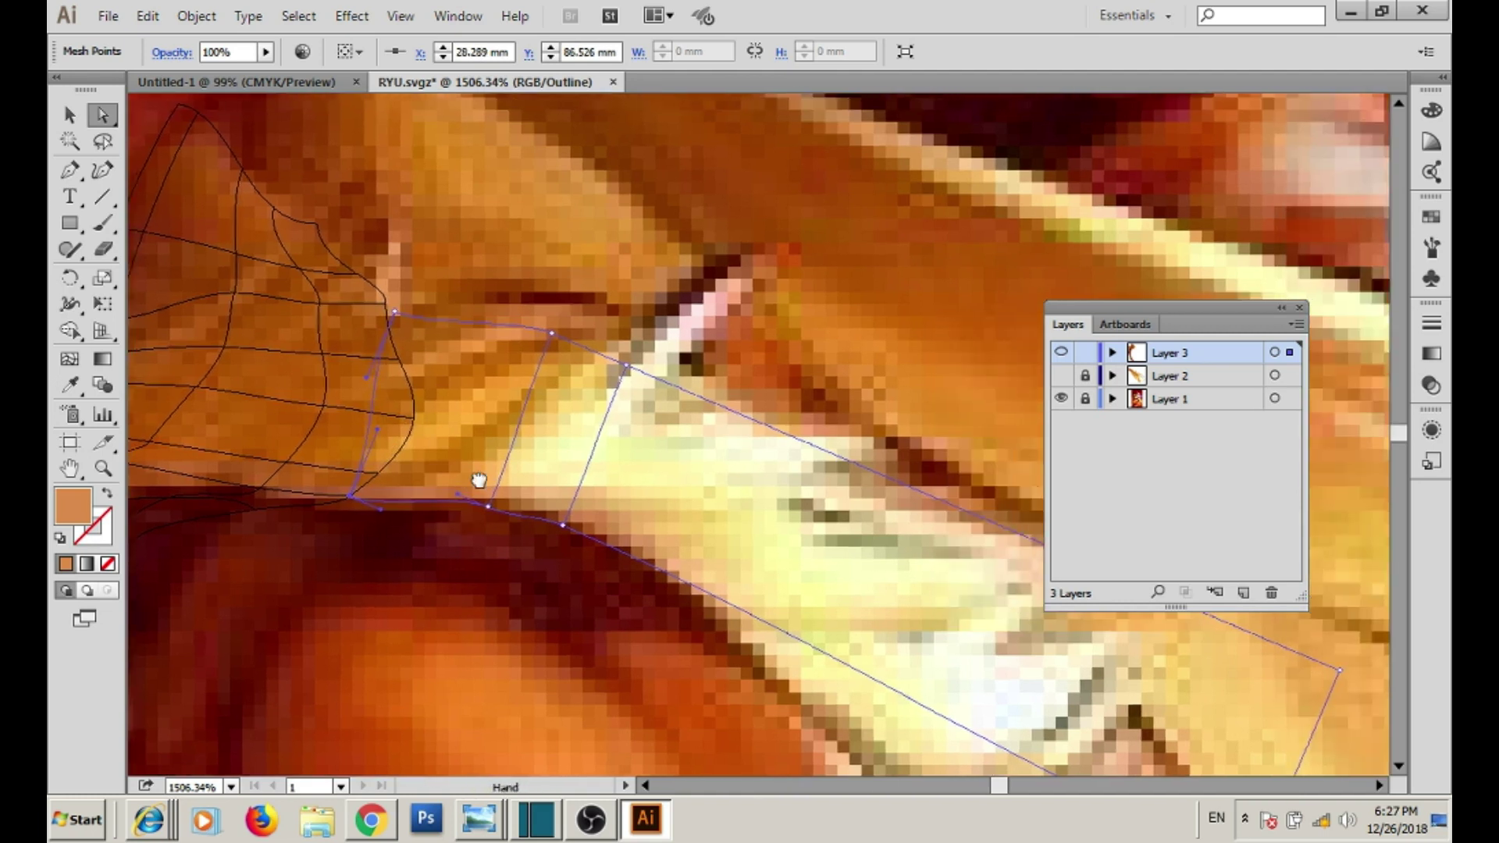
pyautogui.scroll(2, 479, 468)
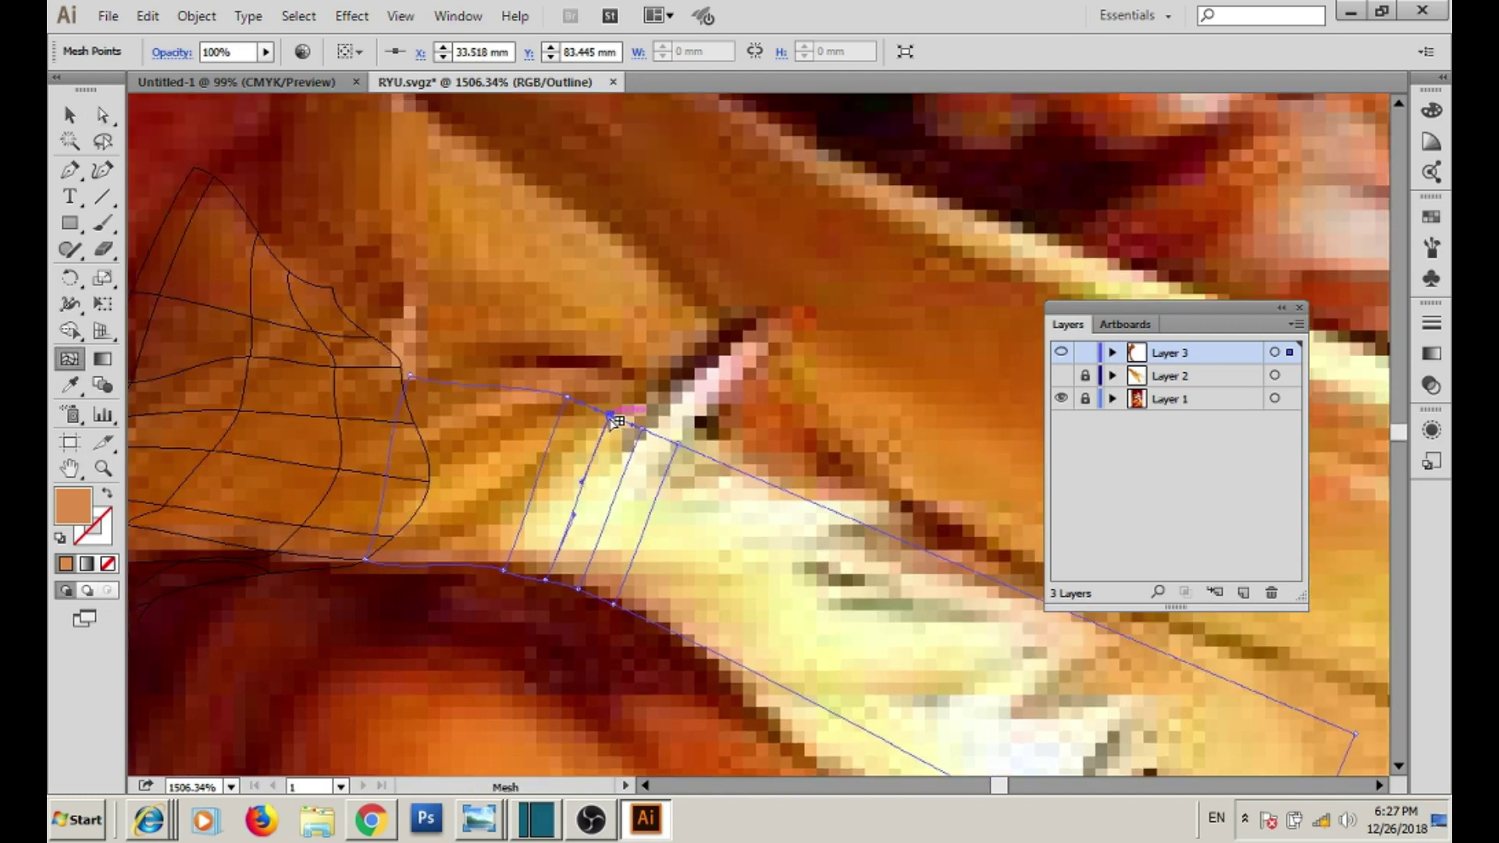
pyautogui.moveTo(635, 432); pyautogui.dragTo(727, 329)
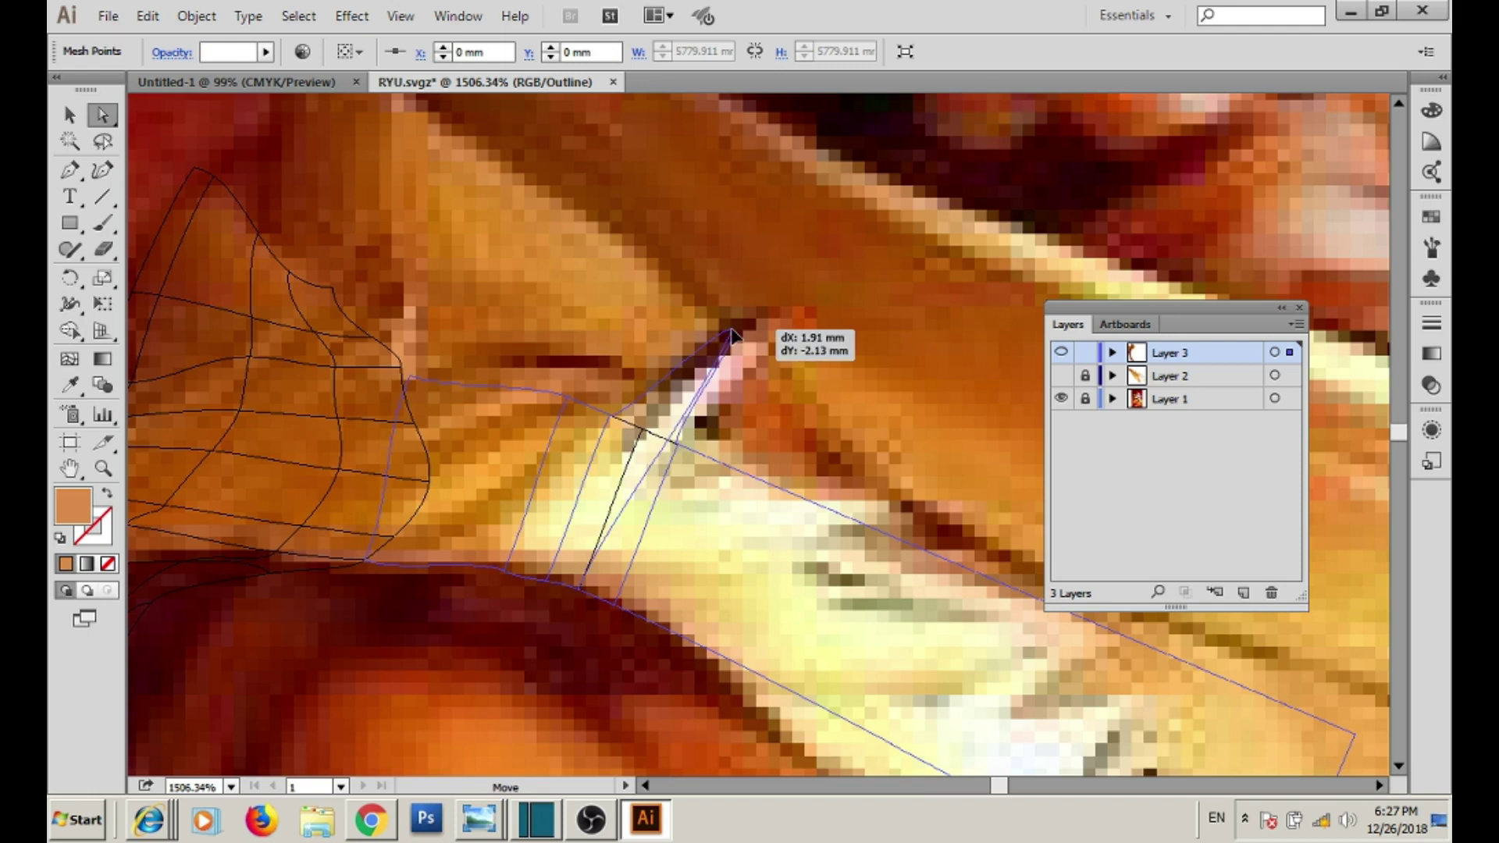
pyautogui.moveTo(515, 585); pyautogui.dragTo(381, 420)
# - Add two new mesh lines across the strap and pull their bottom points onto the edge
pyautogui.click(617, 509)
pyautogui.press('a')
pyautogui.moveTo(601, 513); pyautogui.dragTo(395, 479)
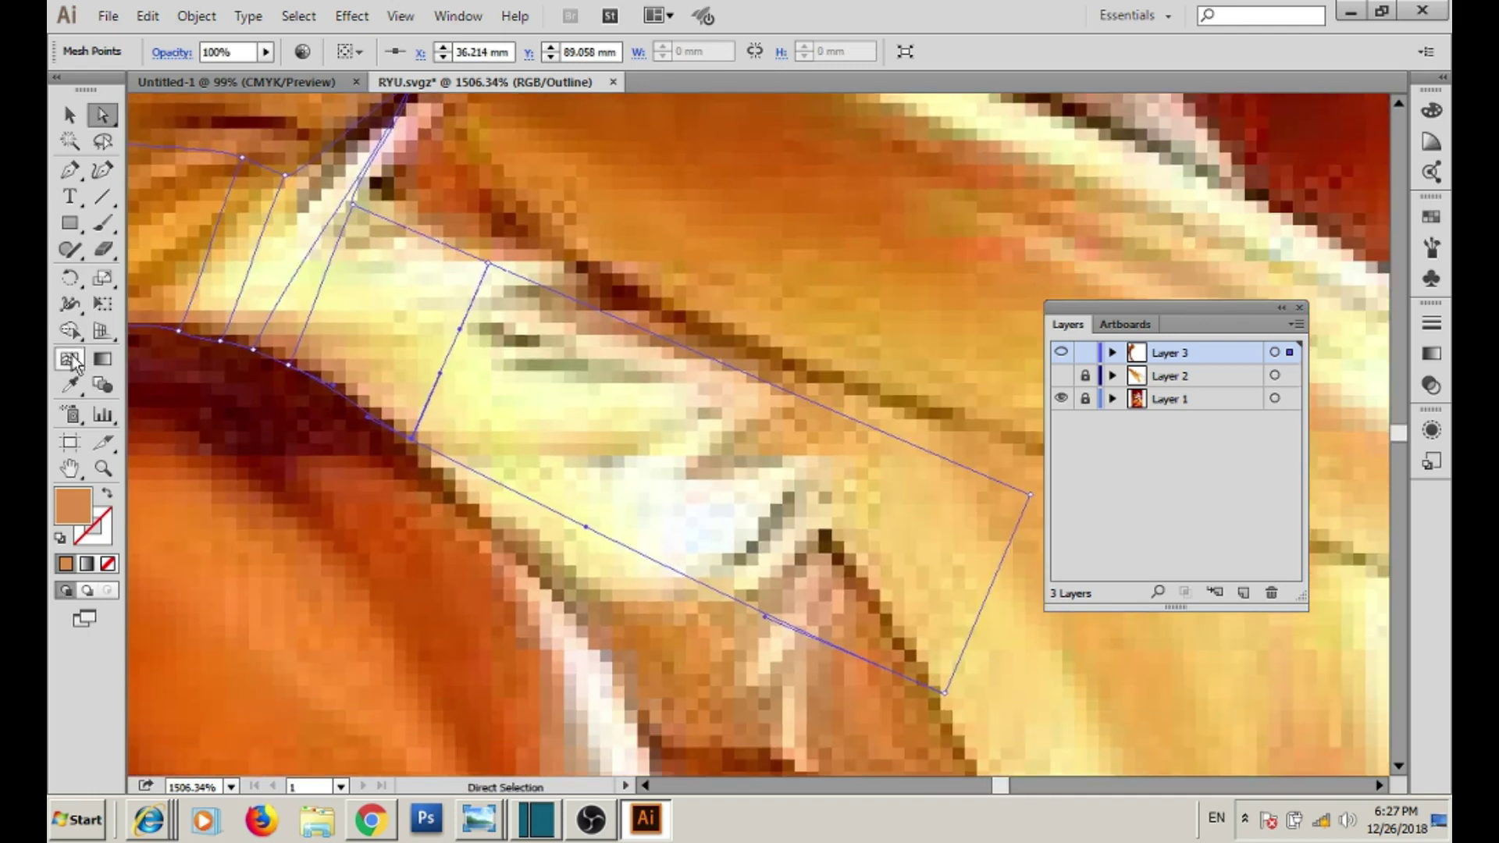
pyautogui.moveTo(548, 509); pyautogui.dragTo(529, 559)
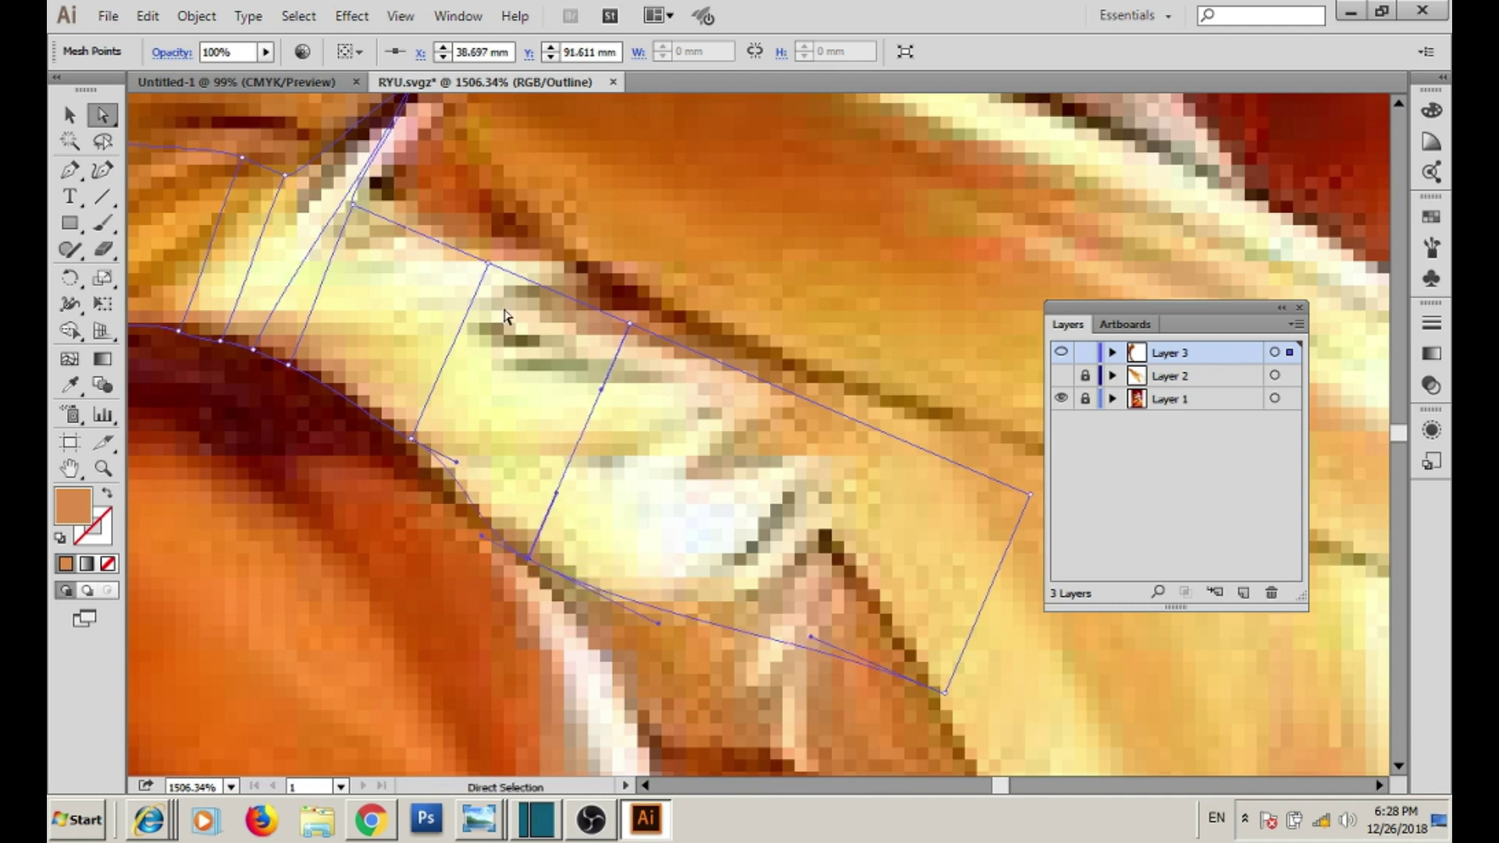
pyautogui.moveTo(544, 387); pyautogui.dragTo(455, 234)
pyautogui.click(587, 463)
pyautogui.press('a')
pyautogui.moveTo(587, 462); pyautogui.dragTo(547, 506)
# - Move the top-right mesh corner down-left and fit the points around the strap tip
pyautogui.moveTo(428, 320); pyautogui.dragTo(320, 265)
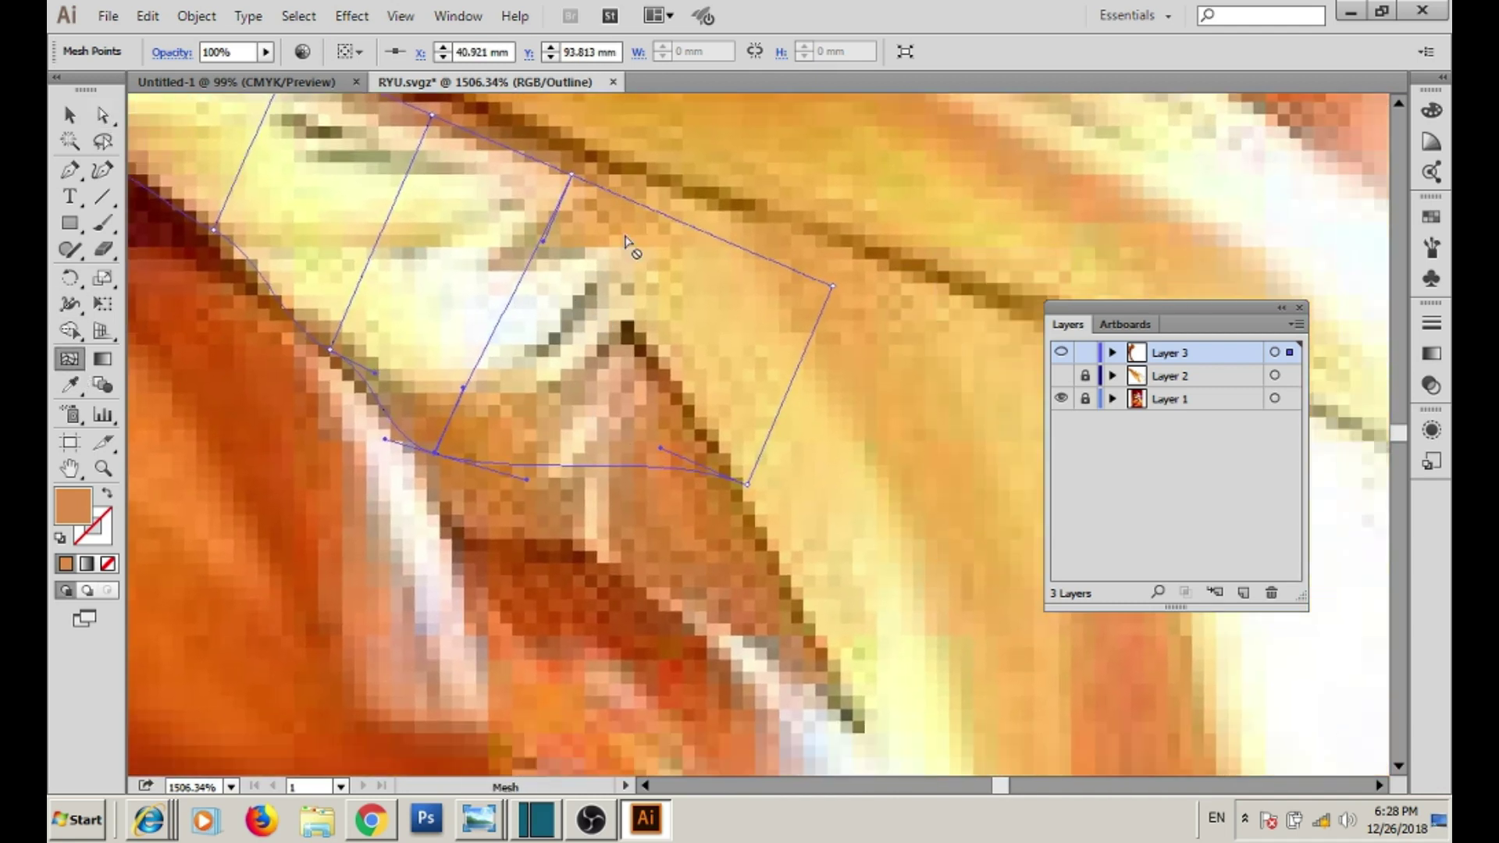
pyautogui.press('a')
pyautogui.moveTo(832, 286); pyautogui.dragTo(760, 348)
pyautogui.moveTo(706, 505)
pyautogui.mouseDown()
pyautogui.moveTo(653, 400)
pyautogui.moveTo(591, 457)
pyautogui.mouseUp()
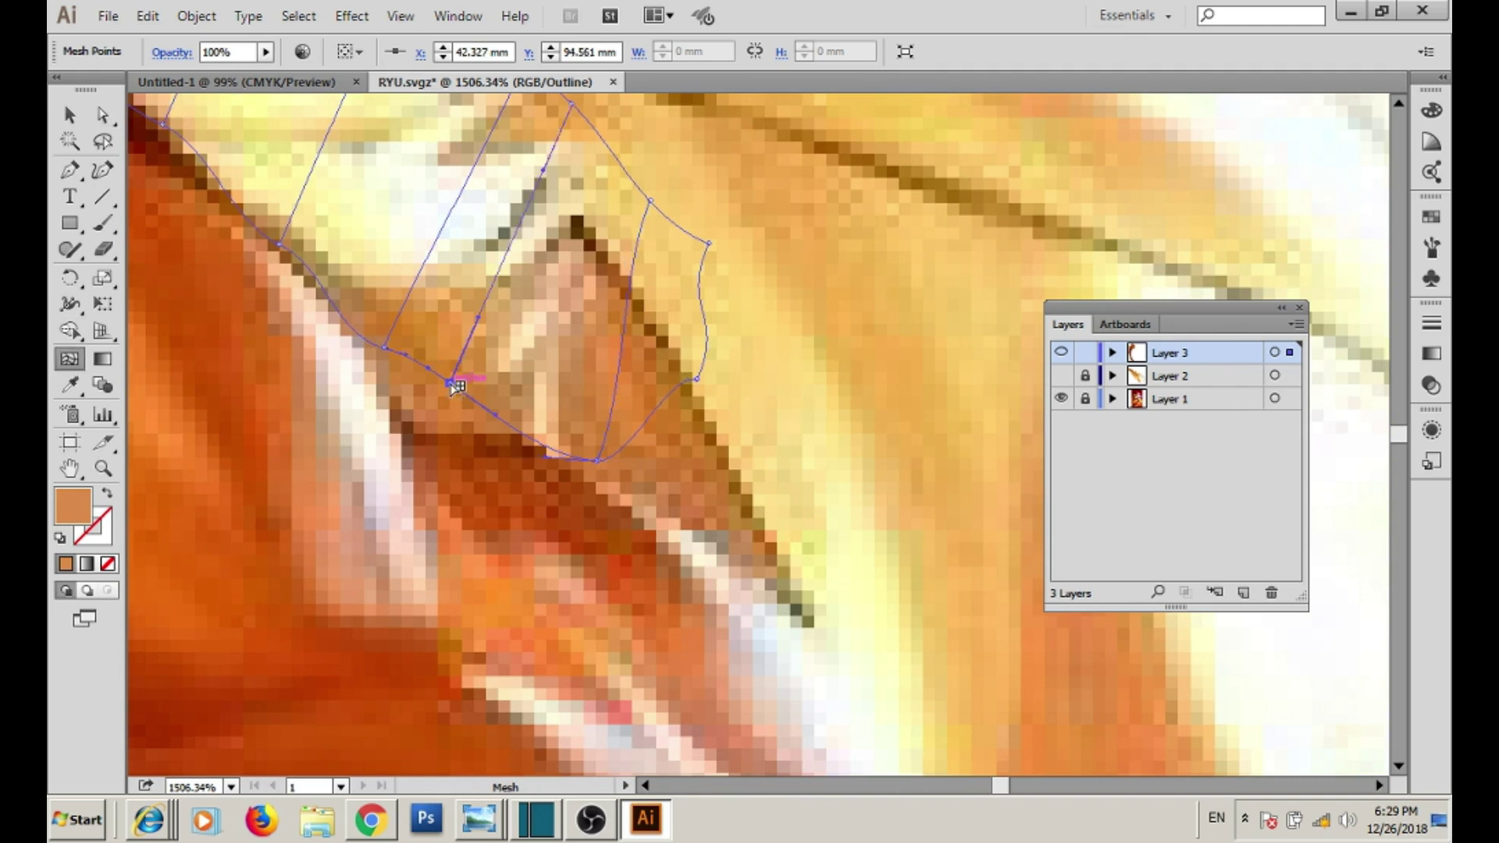
pyautogui.moveTo(450, 382)
pyautogui.mouseDown()
pyautogui.moveTo(384, 344)
pyautogui.moveTo(408, 347)
pyautogui.mouseUp()
pyautogui.scroll(3, 411, 345)
pyautogui.hscroll(2, 411, 345)
pyautogui.moveTo(488, 238); pyautogui.dragTo(471, 269)
pyautogui.moveTo(423, 589); pyautogui.dragTo(435, 575)
# - Stretch the mesh edge down to the strap tip and curve it along the outline
pyautogui.scroll(-1, 488, 320)
pyautogui.hscroll(1, 489, 320)
pyautogui.moveTo(568, 329)
pyautogui.mouseDown()
pyautogui.moveTo(593, 398)
pyautogui.moveTo(574, 450)
pyautogui.moveTo(495, 417)
pyautogui.mouseUp()
pyautogui.scroll(-3, 594, 398)
pyautogui.moveTo(577, 451); pyautogui.dragTo(703, 565)
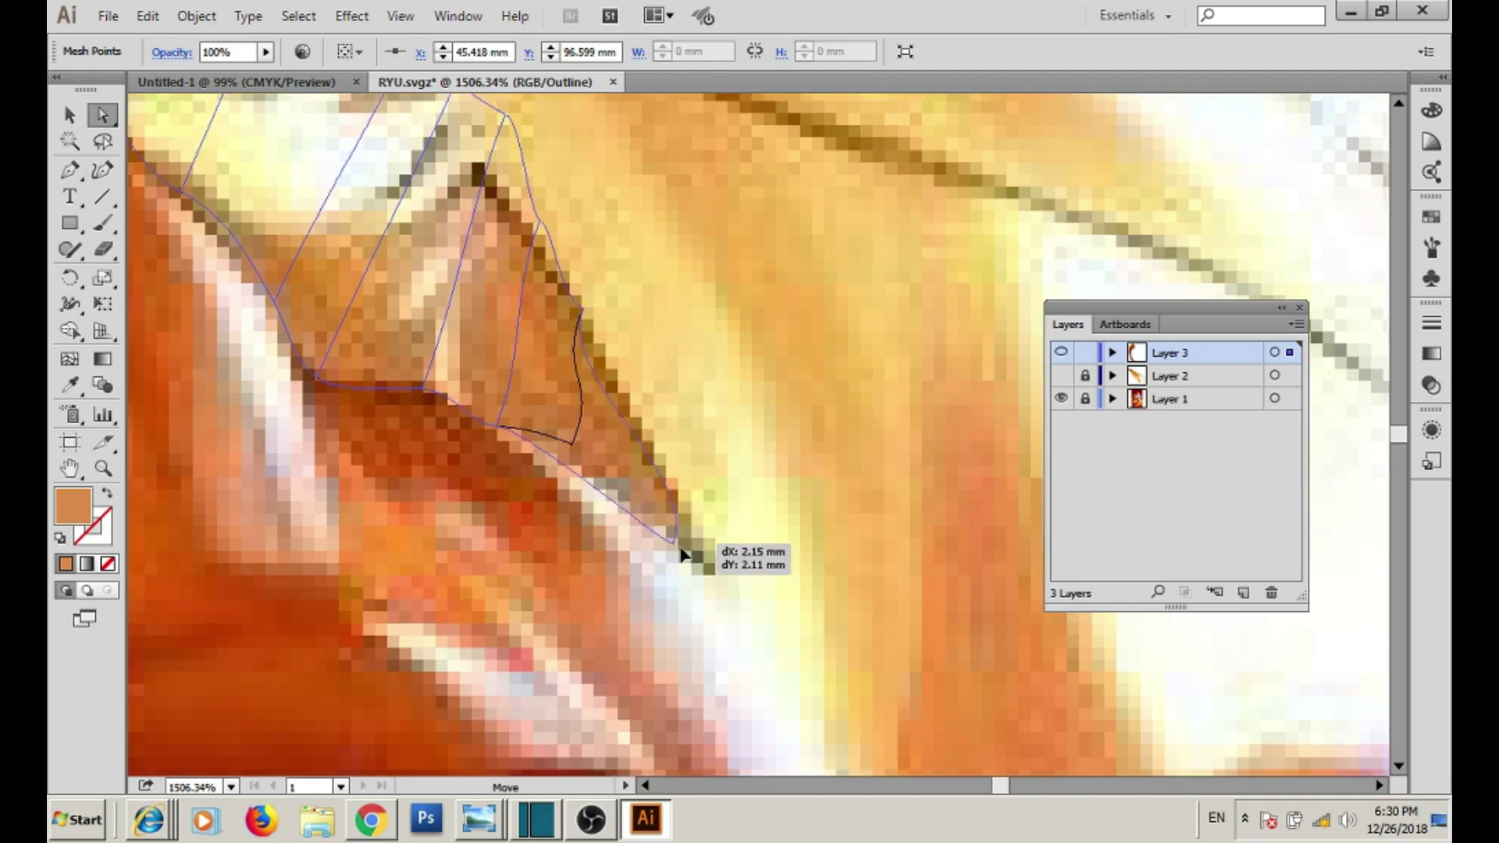
pyautogui.moveTo(555, 375); pyautogui.dragTo(593, 376)
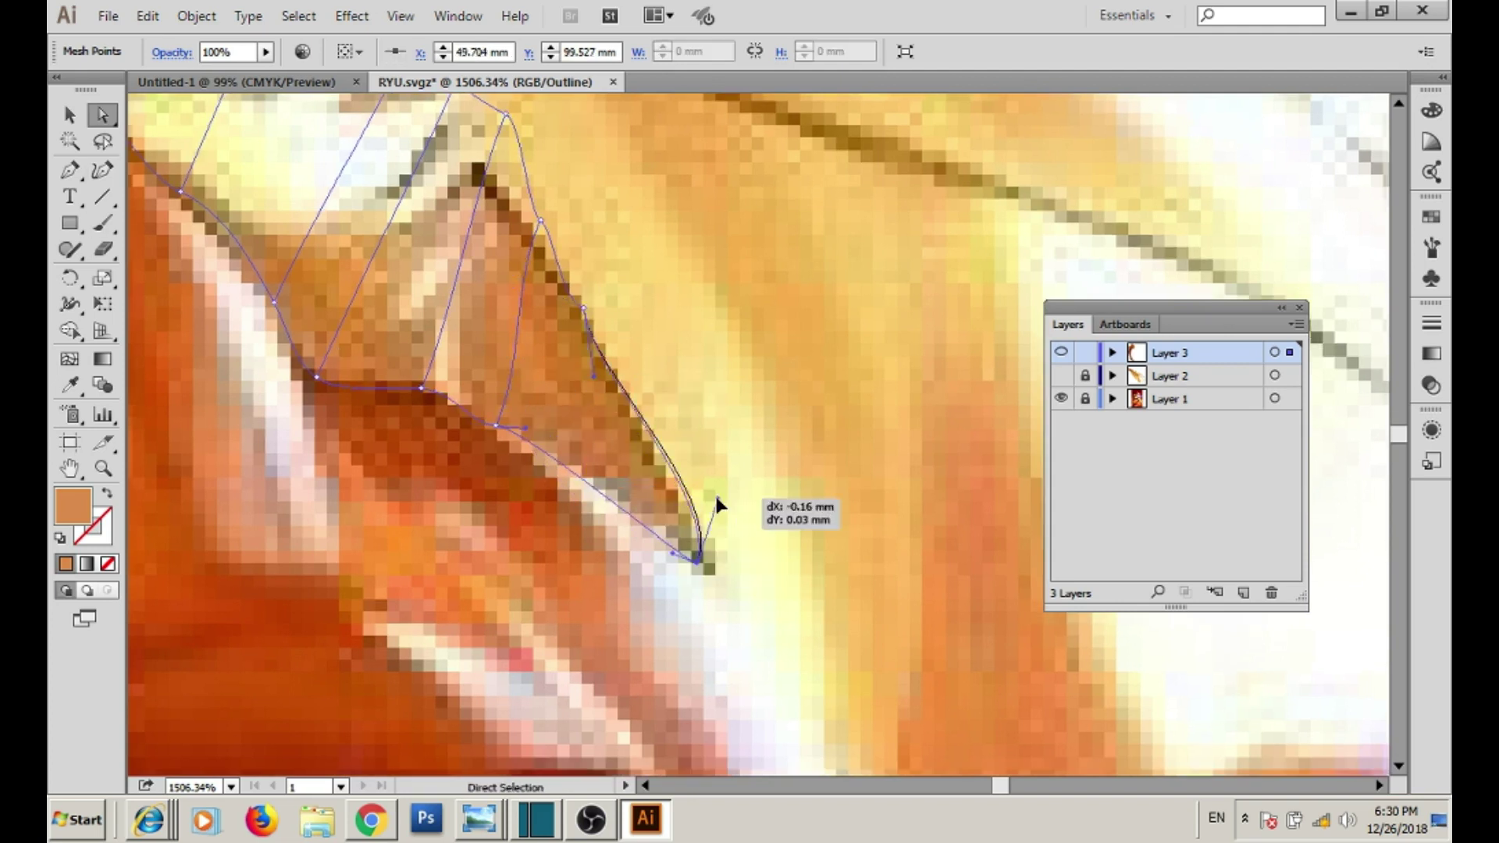
pyautogui.scroll(5, 716, 503)
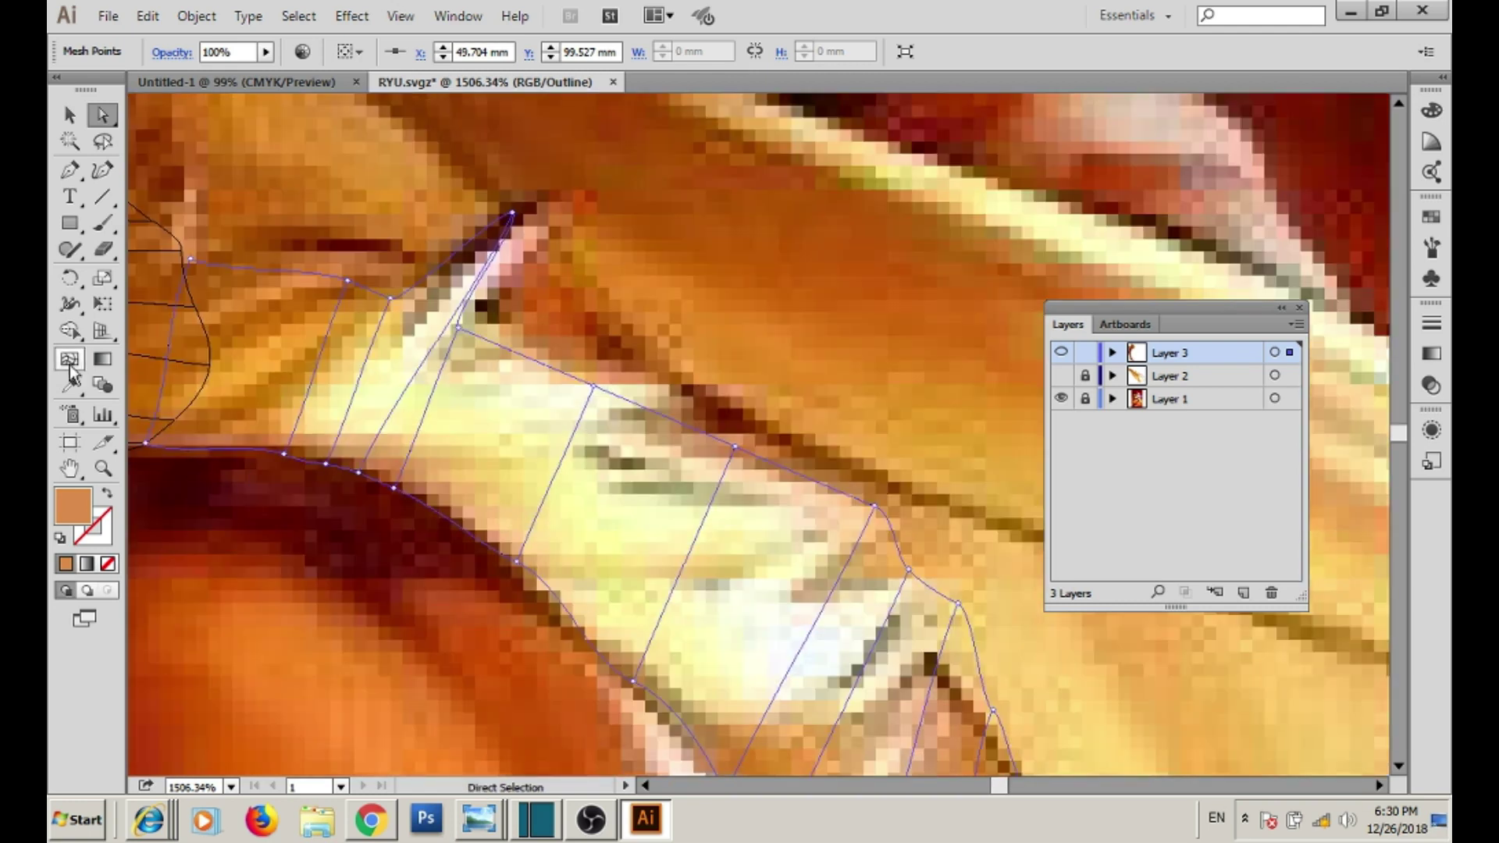
# - Zoom in closely and drag the strap's inner and edge mesh points into place
pyautogui.moveTo(657, 413); pyautogui.dragTo(672, 384)
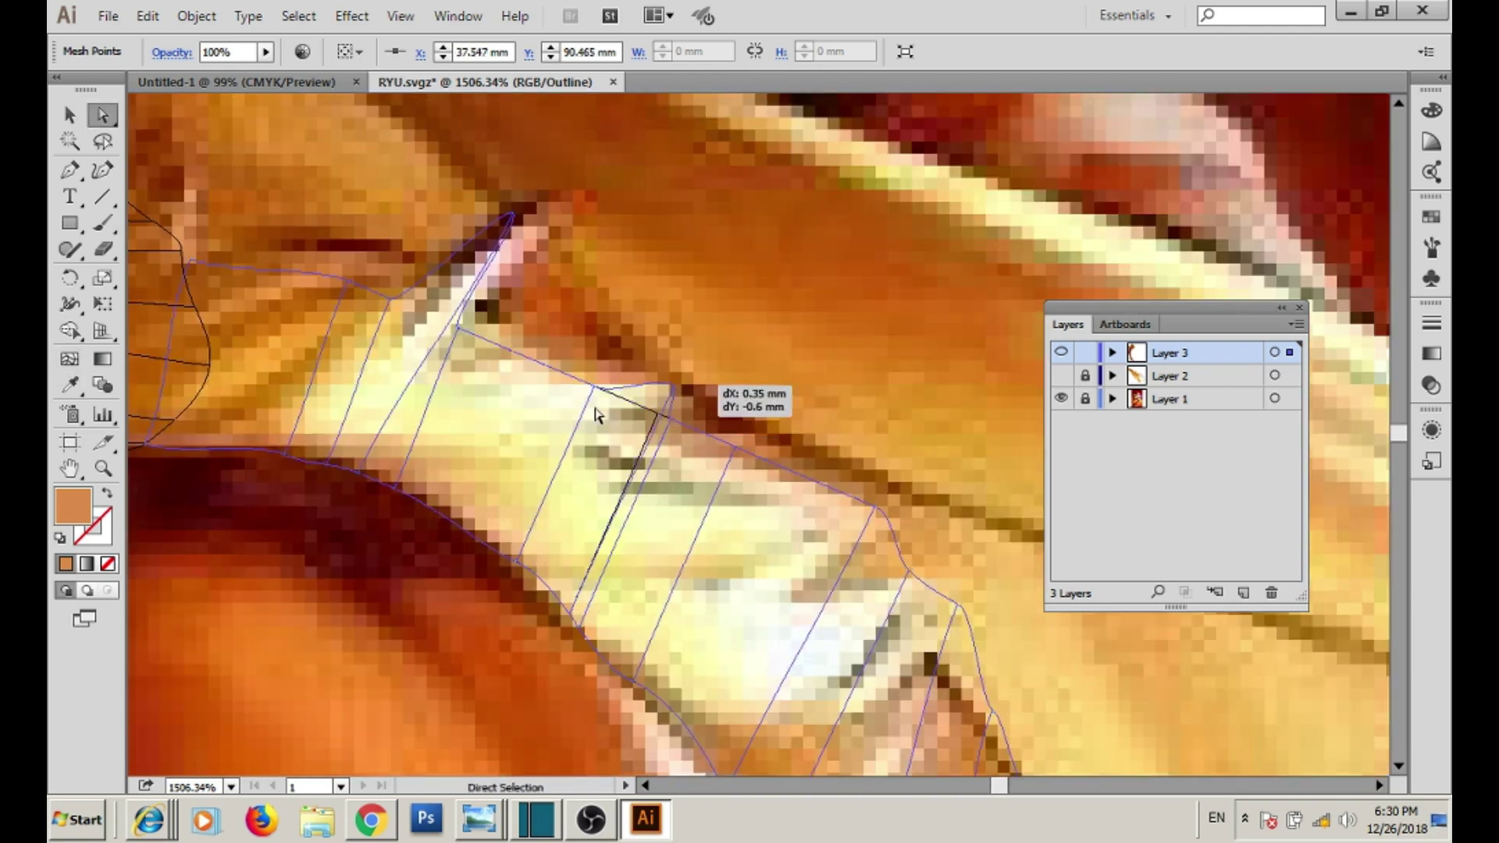
pyautogui.press('z')
pyautogui.keyDown('alt'); pyautogui.click(528, 452); pyautogui.keyUp('alt')
pyautogui.keyDown('alt'); pyautogui.click(564, 315); pyautogui.keyUp('alt')
pyautogui.moveTo(564, 315); pyautogui.dragTo(934, 583)
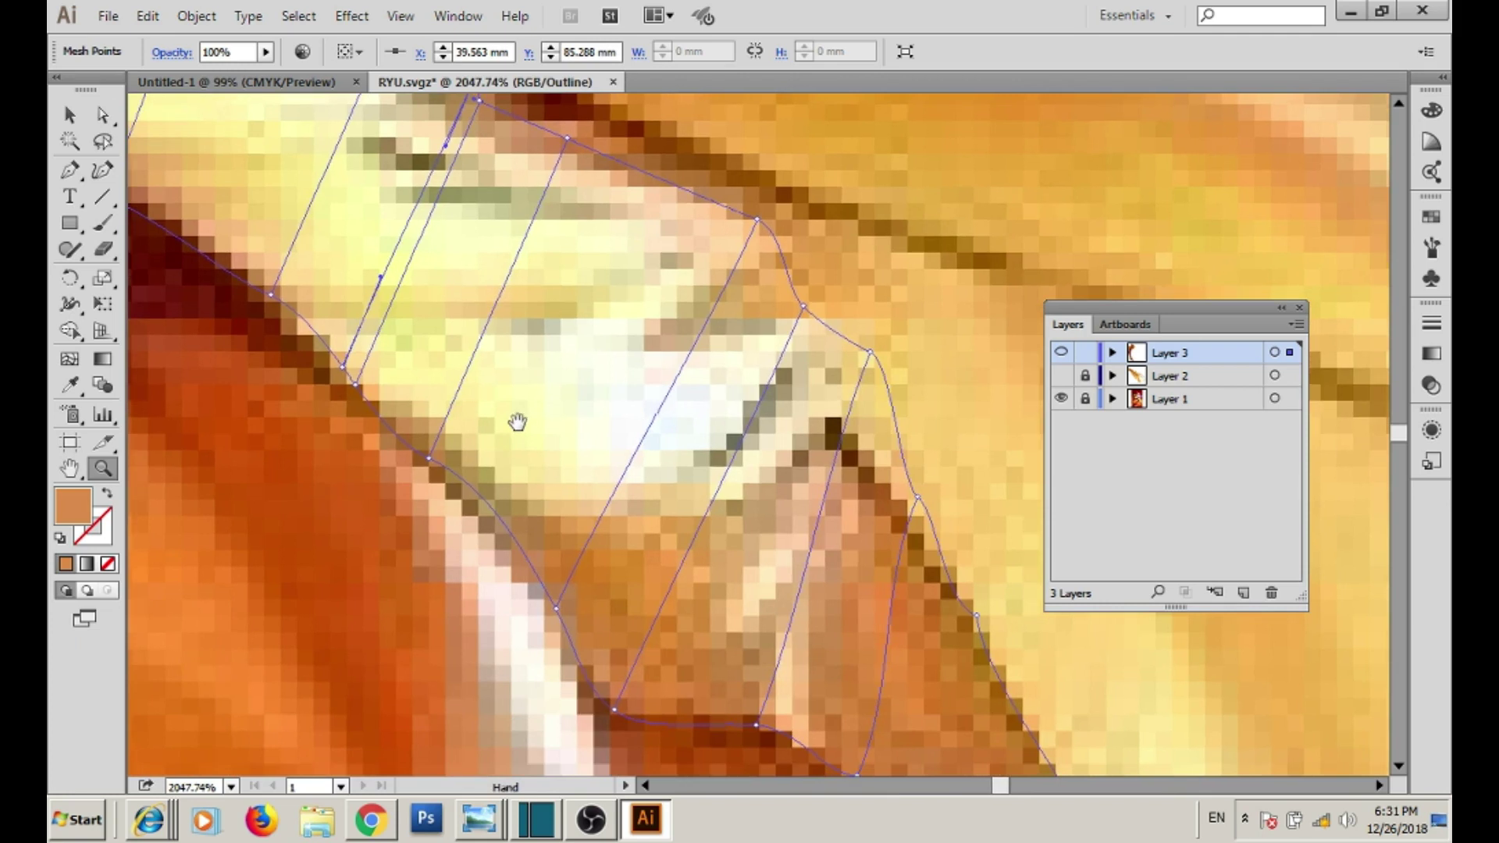
pyautogui.moveTo(684, 465); pyautogui.dragTo(484, 441)
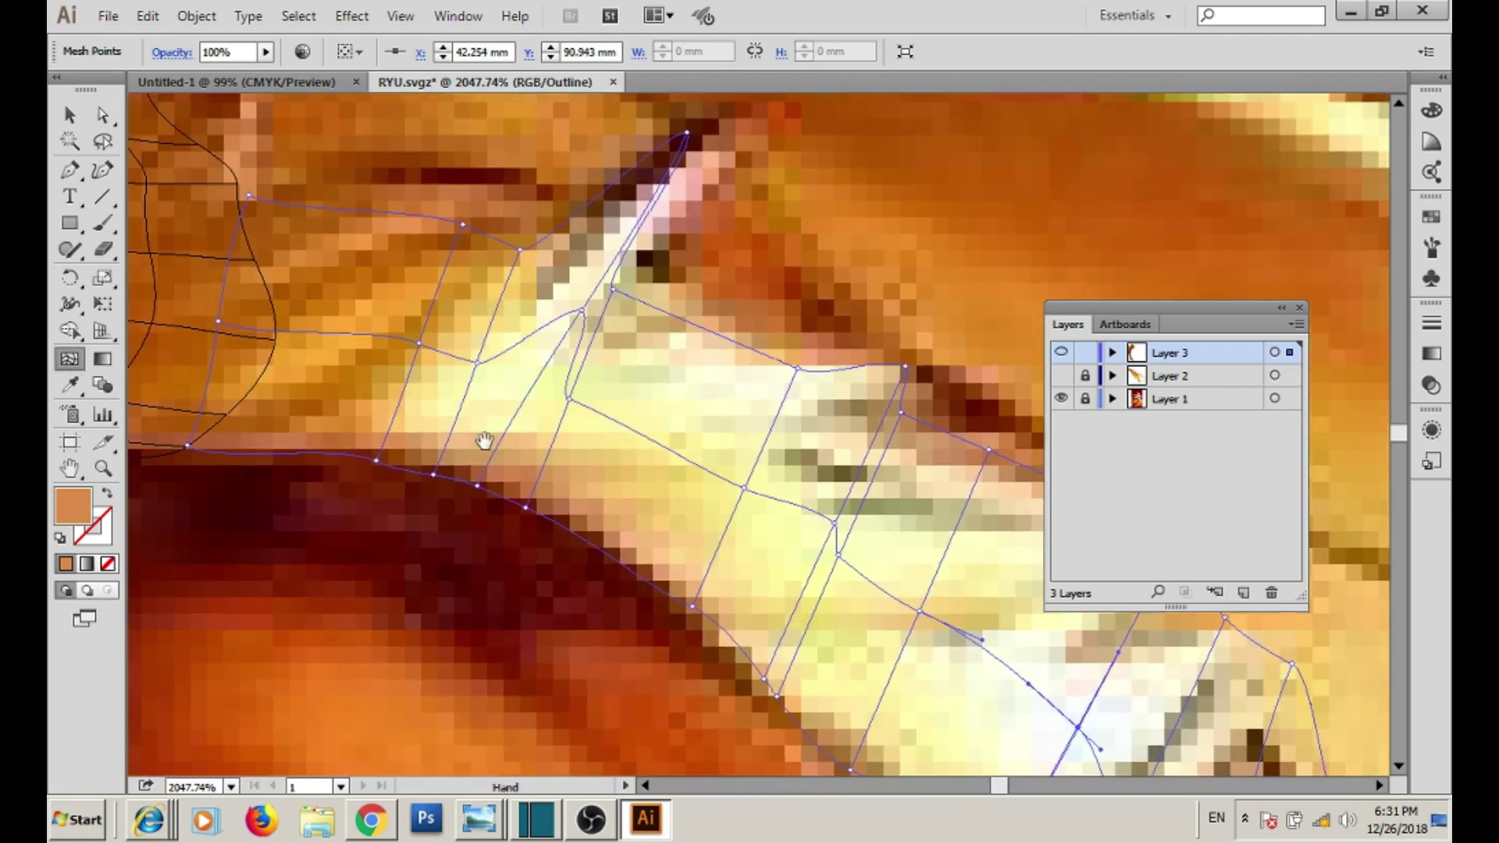
pyautogui.moveTo(581, 320)
pyautogui.mouseDown()
pyautogui.moveTo(536, 385)
pyautogui.moveTo(616, 438)
pyautogui.moveTo(709, 468)
pyautogui.moveTo(573, 422)
pyautogui.moveTo(663, 461)
pyautogui.mouseUp()
pyautogui.moveTo(635, 375); pyautogui.dragTo(676, 388)
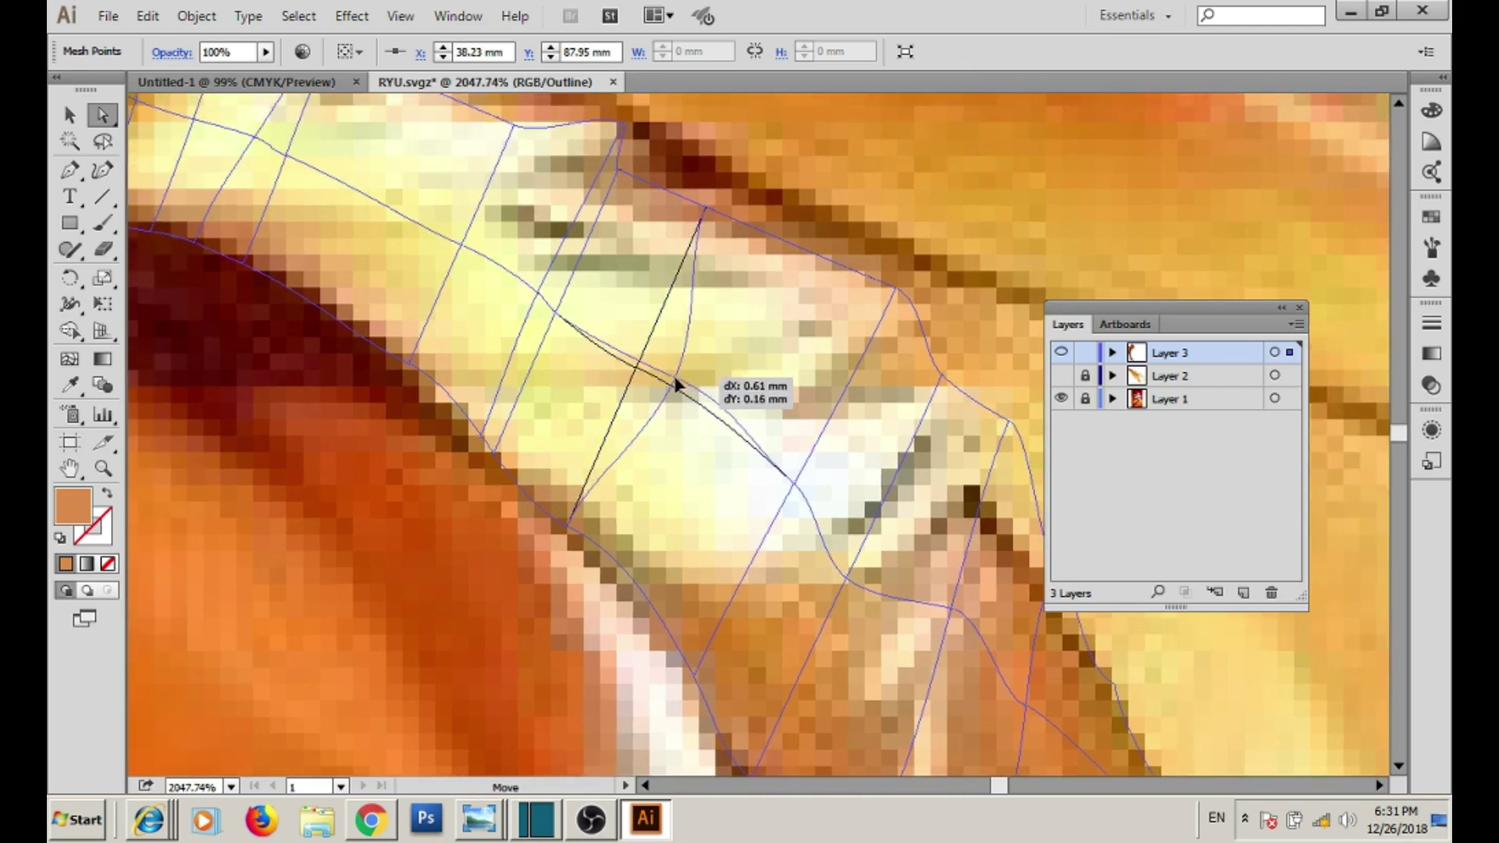
pyautogui.moveTo(574, 367); pyautogui.dragTo(161, 379)
pyautogui.moveTo(838, 572)
pyautogui.mouseDown()
pyautogui.moveTo(647, 402)
pyautogui.moveTo(687, 508)
pyautogui.mouseUp()
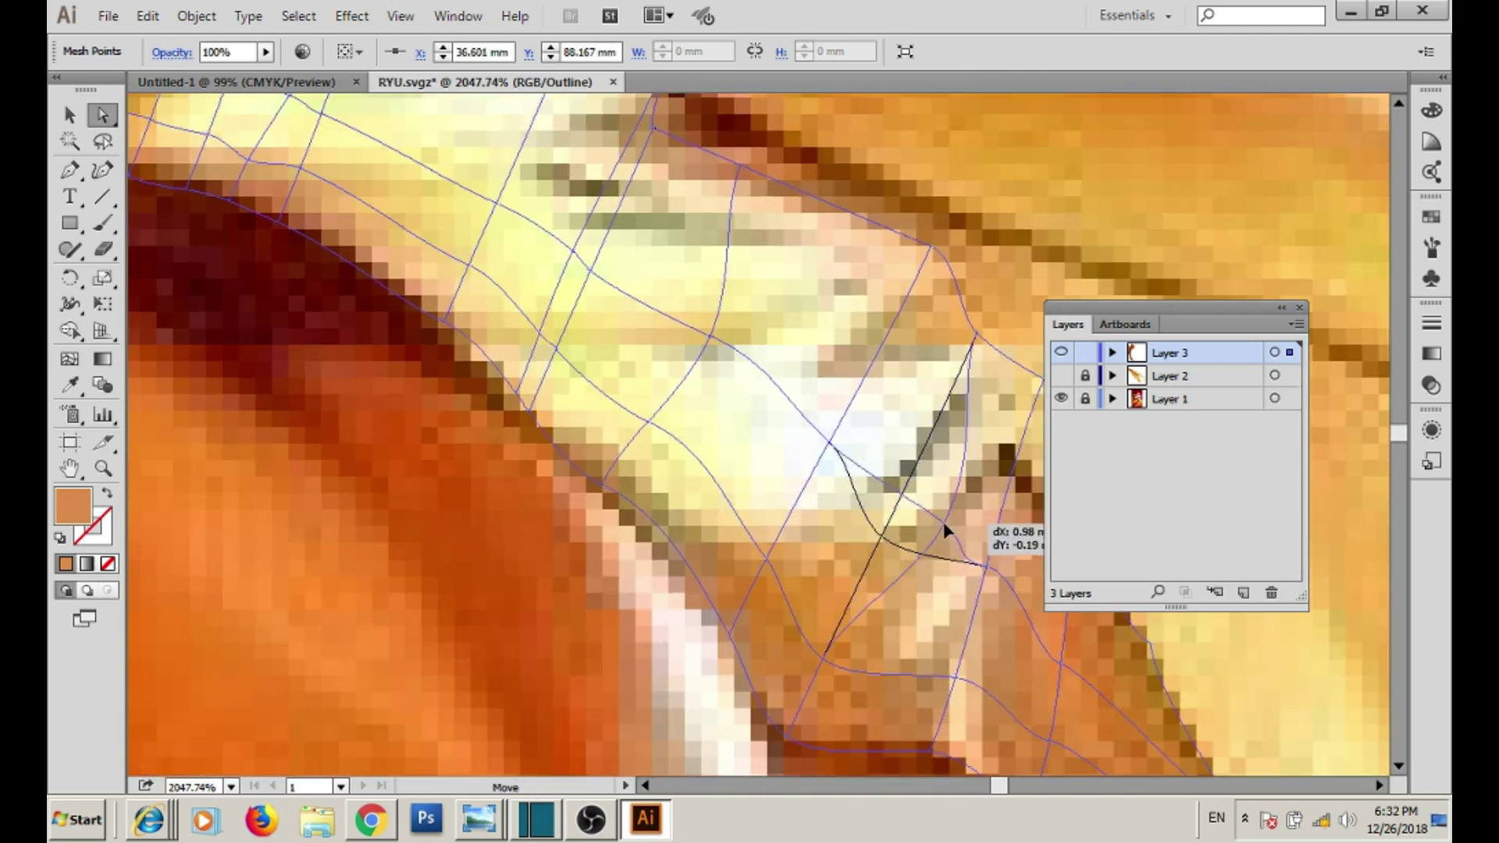
pyautogui.moveTo(886, 538); pyautogui.dragTo(893, 480)
pyautogui.moveTo(706, 340)
pyautogui.mouseDown()
pyautogui.moveTo(701, 357)
pyautogui.moveTo(734, 328)
pyautogui.mouseUp()
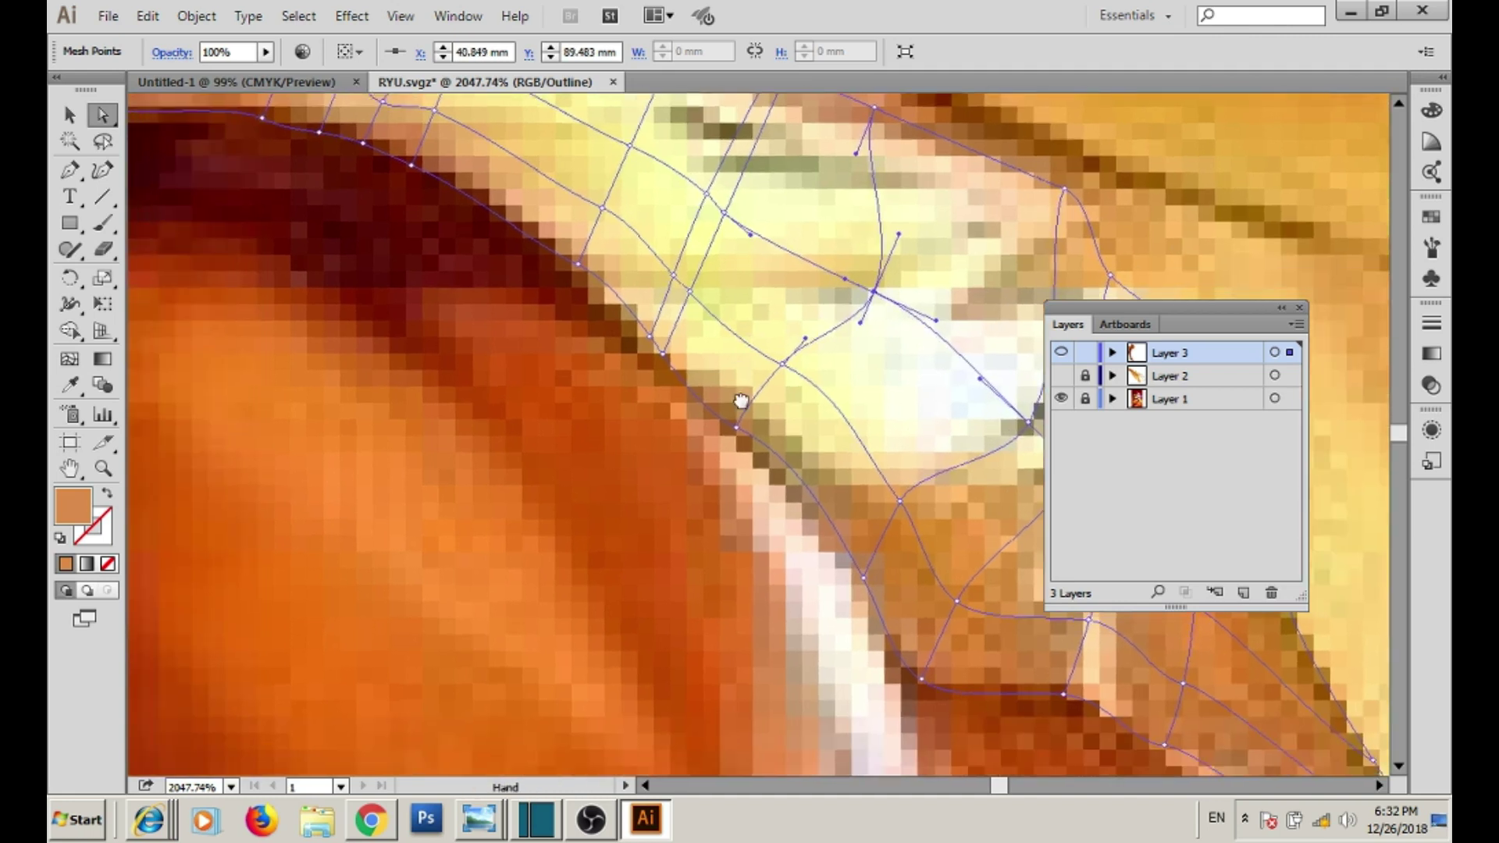
# - Set Layer 3's layer colour to Black
pyautogui.doubleClick(1169, 352)
pyautogui.click(686, 347)
pyautogui.click(742, 502)
pyautogui.moveTo(742, 502); pyautogui.dragTo(773, 648)
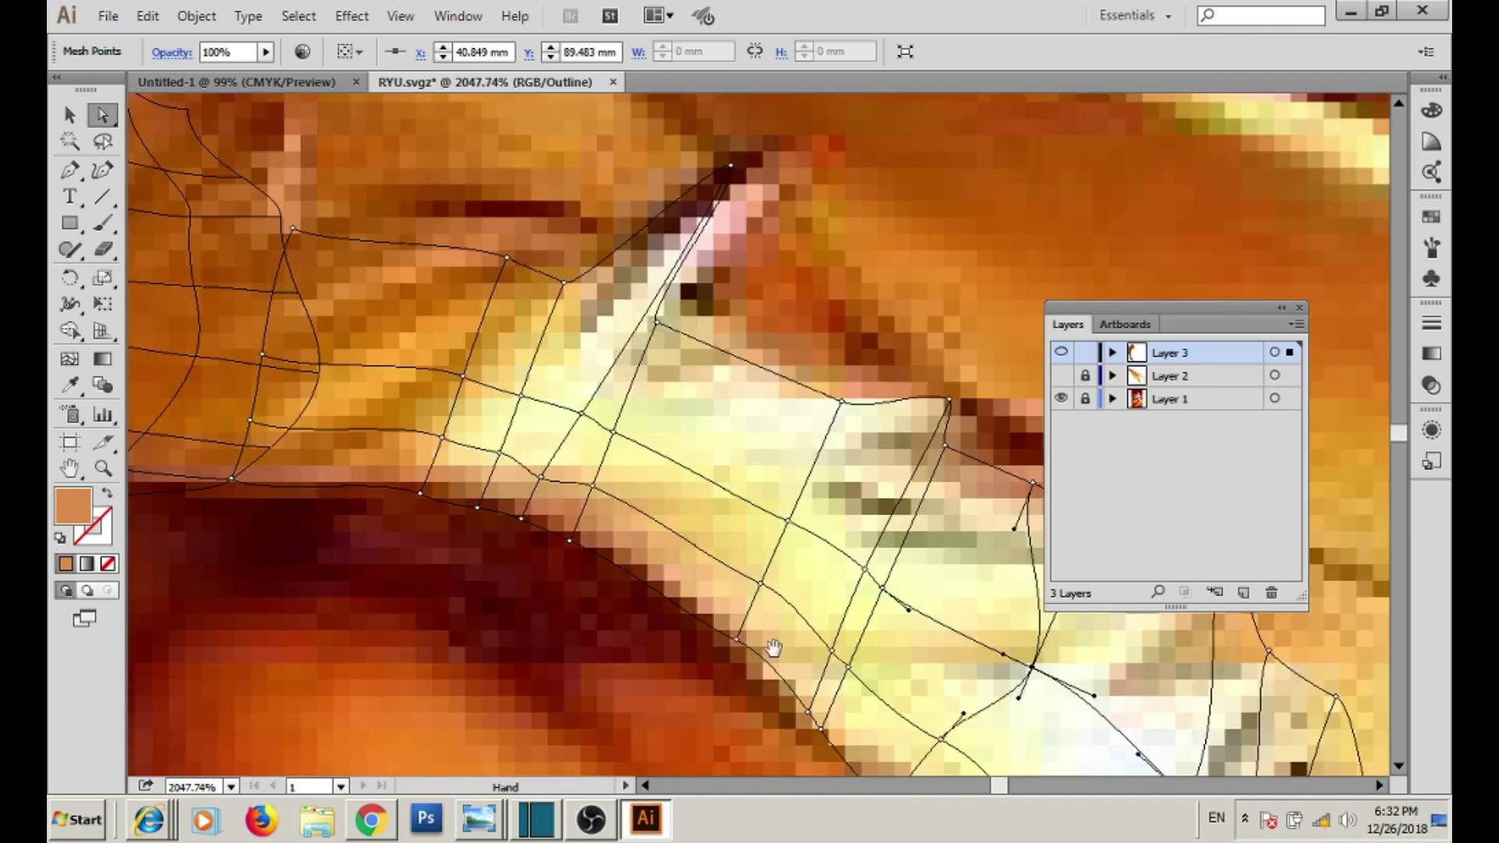
# - Pull more mesh points along the strap edge and add a new point inside the strap
pyautogui.moveTo(658, 324); pyautogui.dragTo(681, 320)
pyautogui.hscroll(-5, 497, 414)
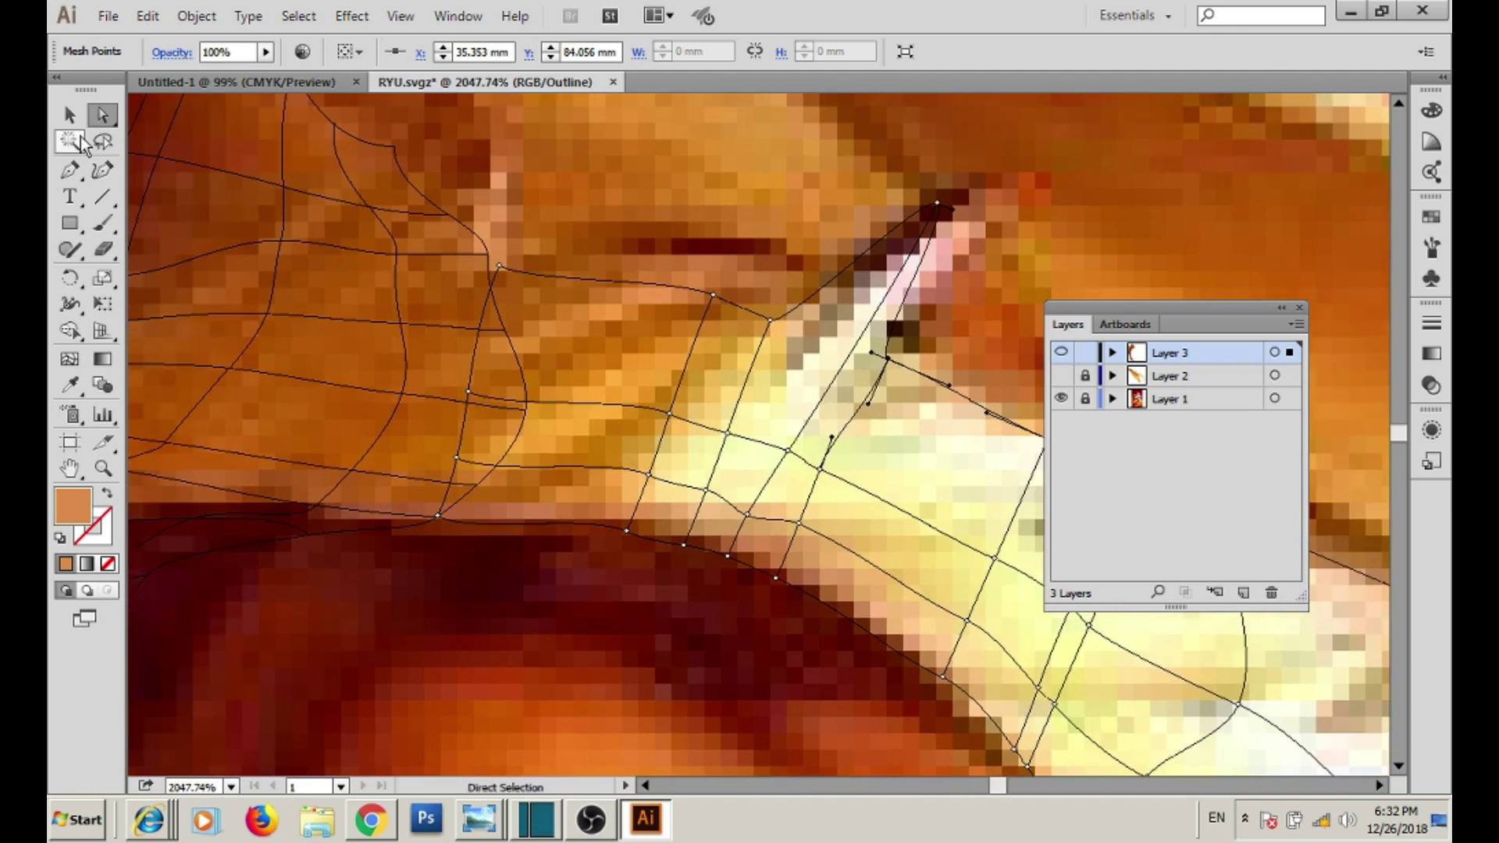
pyautogui.moveTo(648, 474)
pyautogui.mouseDown()
pyautogui.moveTo(614, 476)
pyautogui.moveTo(684, 486)
pyautogui.moveTo(554, 375)
pyautogui.moveTo(593, 416)
pyautogui.mouseUp()
pyautogui.moveTo(502, 351); pyautogui.dragTo(517, 380)
pyautogui.moveTo(454, 303)
pyautogui.mouseDown()
pyautogui.moveTo(535, 251)
pyautogui.moveTo(559, 326)
pyautogui.mouseUp()
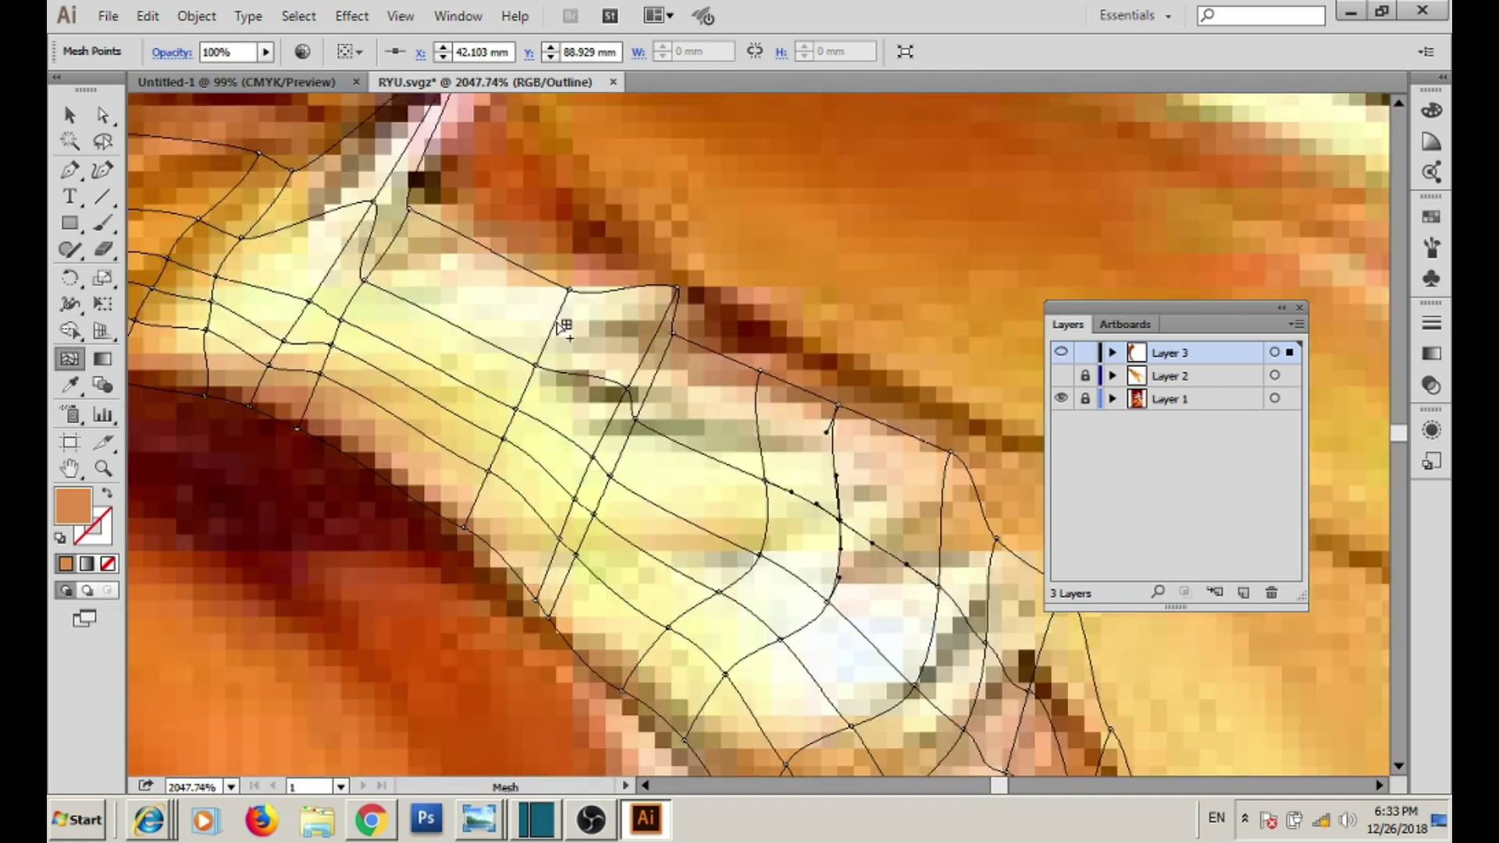
pyautogui.click(558, 320)
pyautogui.moveTo(363, 408); pyautogui.dragTo(470, 252)
pyautogui.moveTo(578, 381); pyautogui.dragTo(289, 302)
# - Select the mesh point at the strap's tip, ready for colour sampling
pyautogui.press('i')
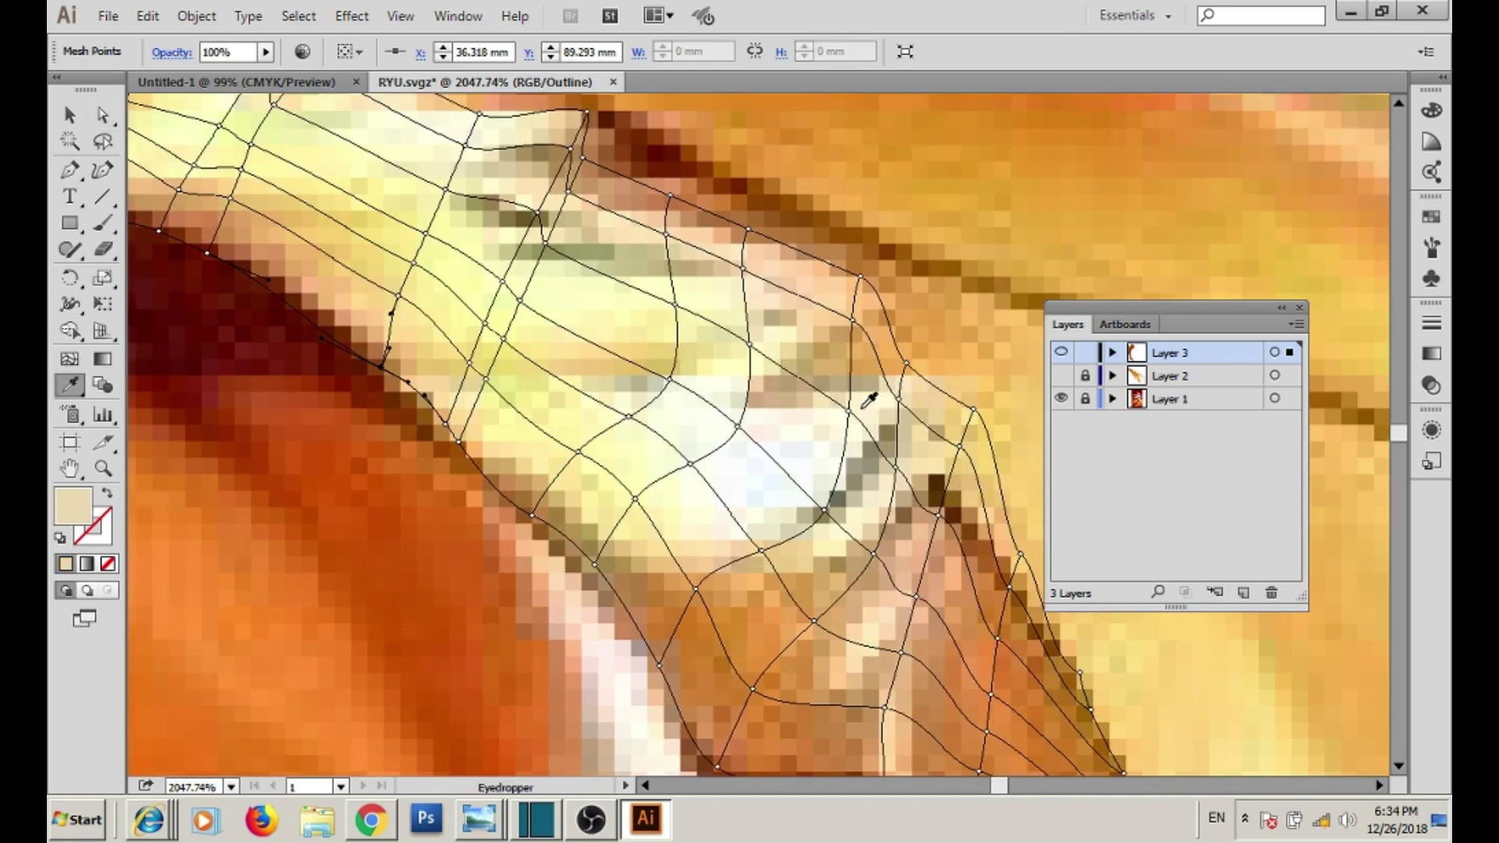
pyautogui.press('a')
pyautogui.moveTo(868, 400); pyautogui.dragTo(677, 374)
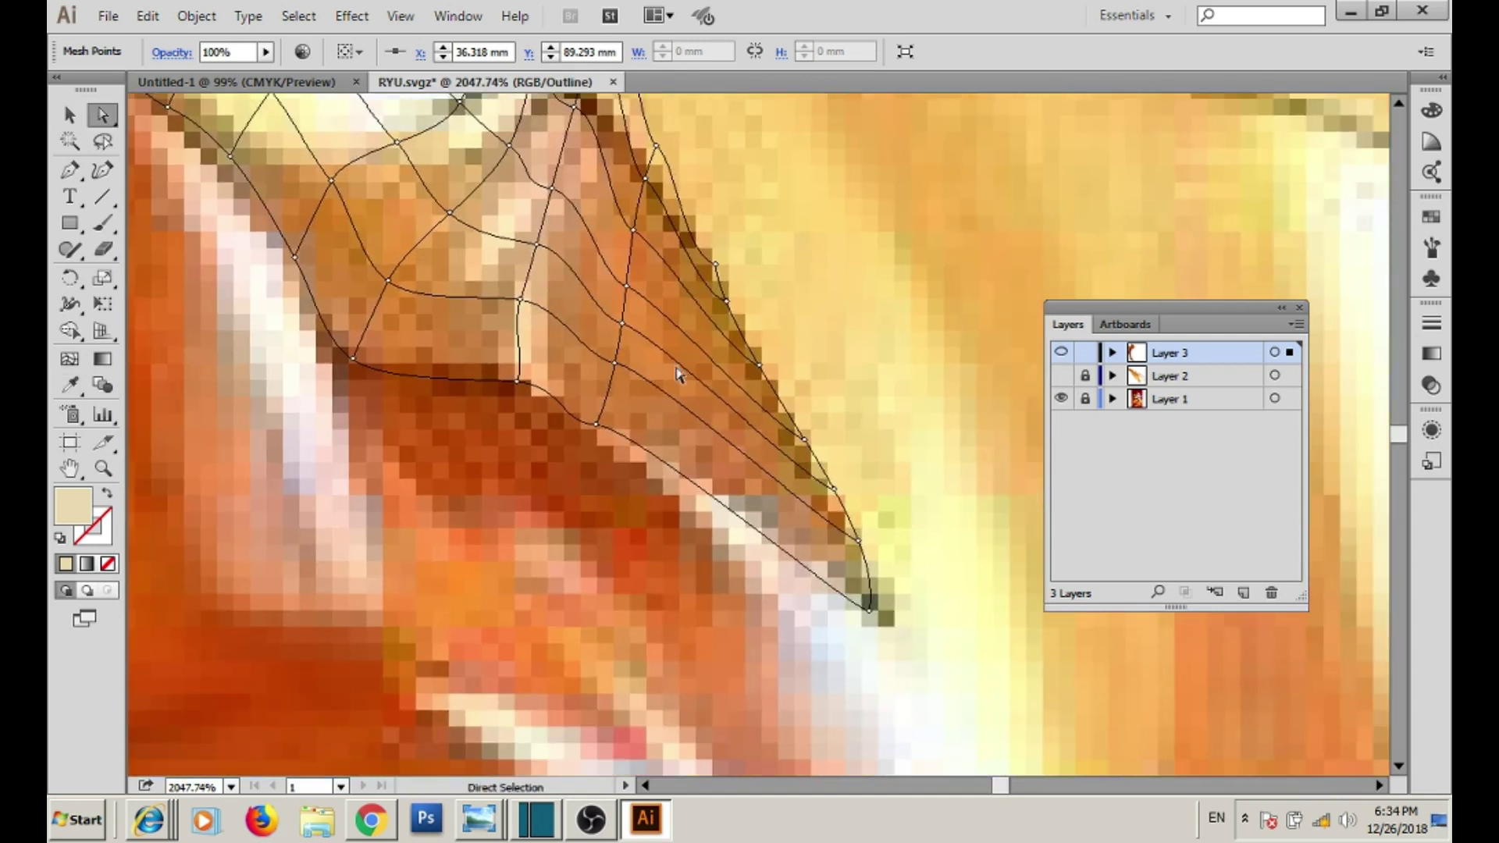
pyautogui.click(869, 609)
# - Try Grass Green and Pink as Layer 3's colour, settle on Teal, then sample an orange
pyautogui.press('i')
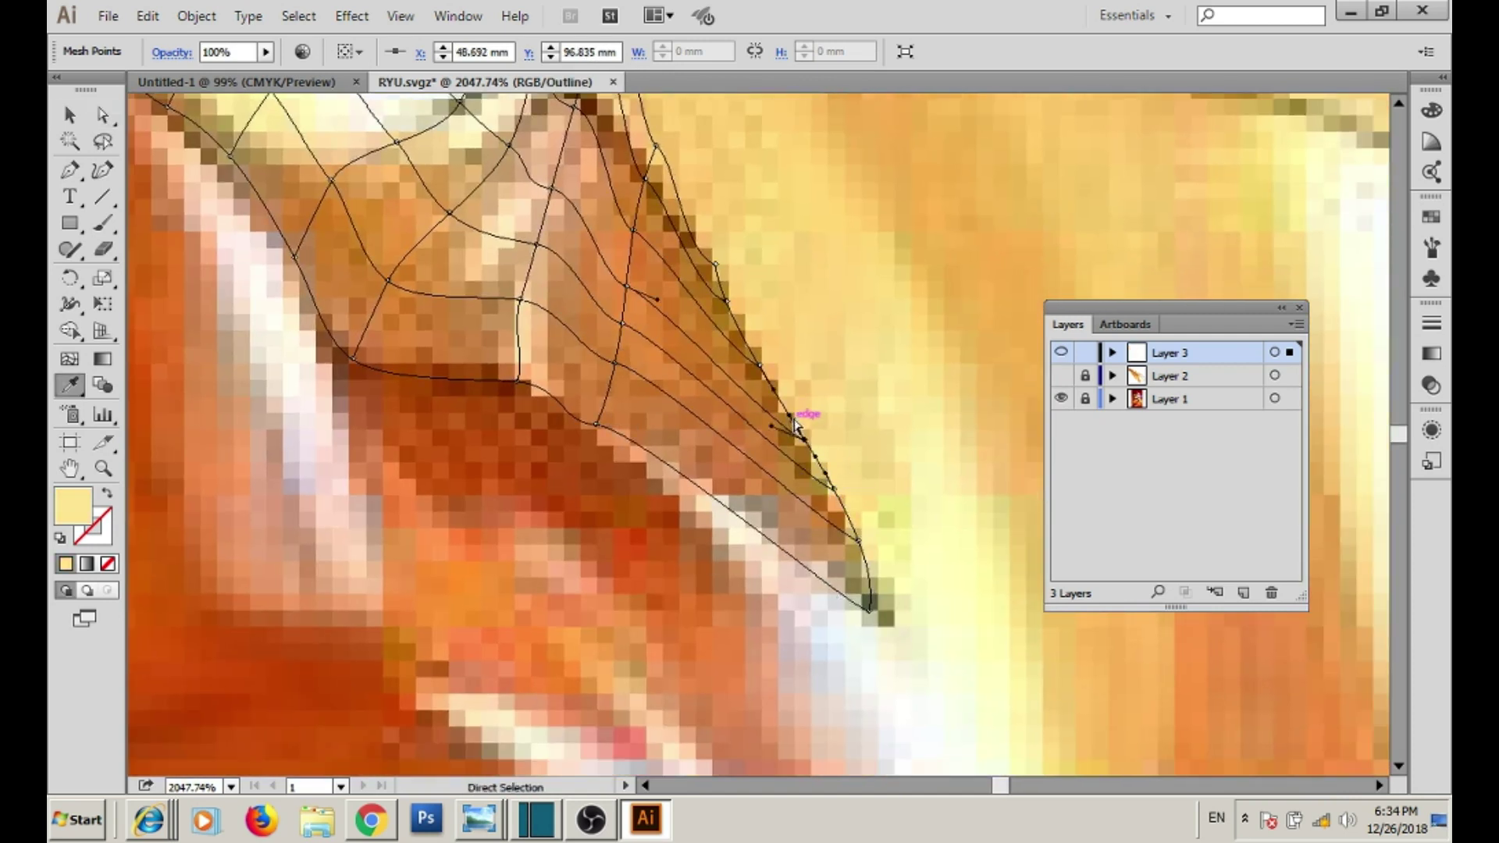
pyautogui.doubleClick(1202, 353)
pyautogui.click(694, 351)
pyautogui.scroll(-2, 776, 547)
pyautogui.scroll(-1, 789, 577)
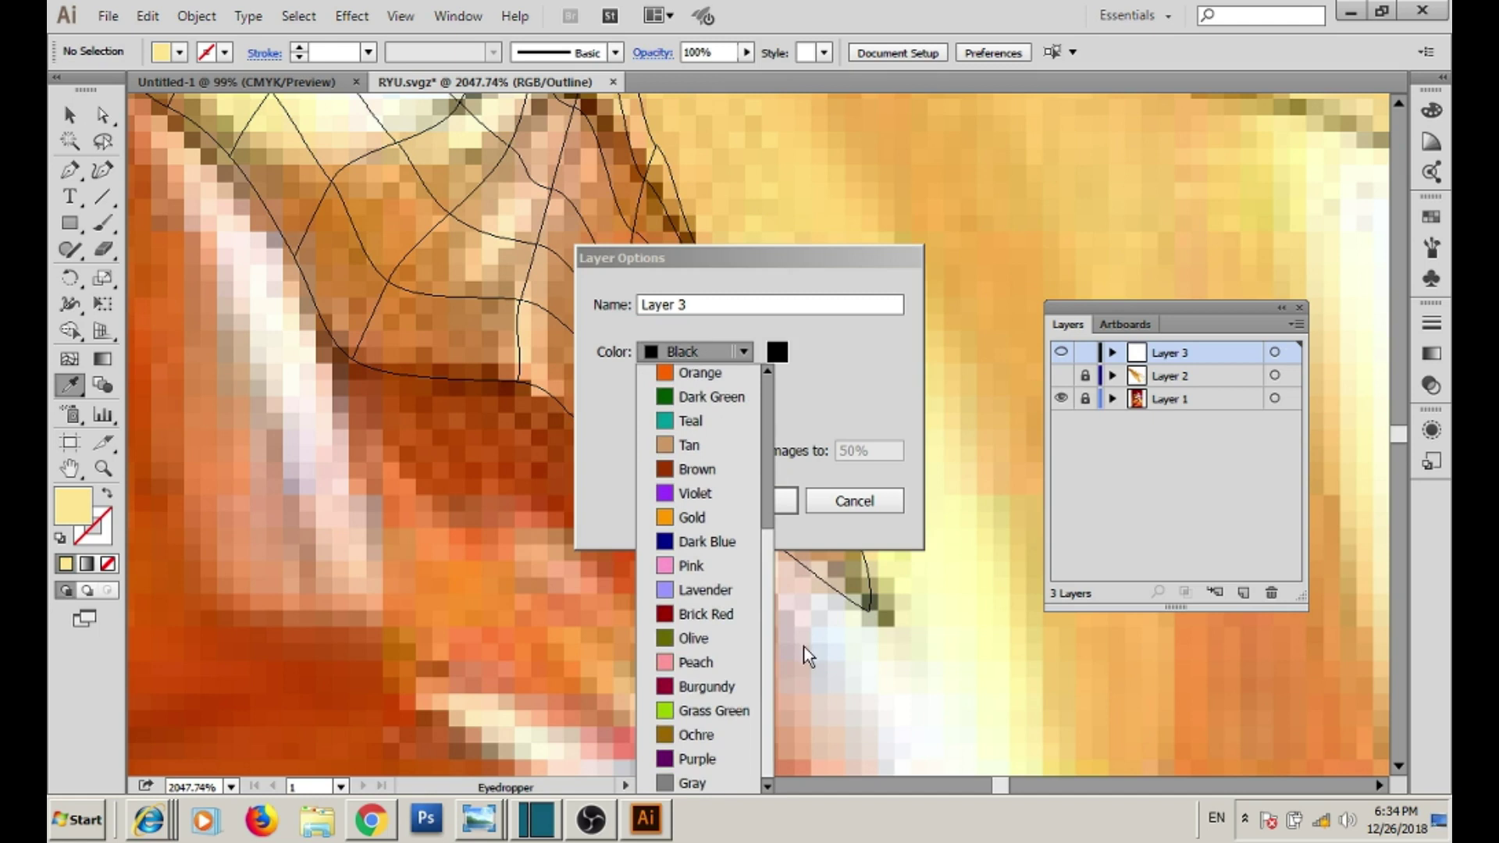
pyautogui.click(713, 711)
pyautogui.click(747, 352)
pyautogui.click(703, 491)
pyautogui.click(743, 351)
pyautogui.click(690, 676)
pyautogui.press('Return')
pyautogui.click(734, 296)
# - Change Layer 3's layer colour to a custom teal shade
pyautogui.doubleClick(1169, 352)
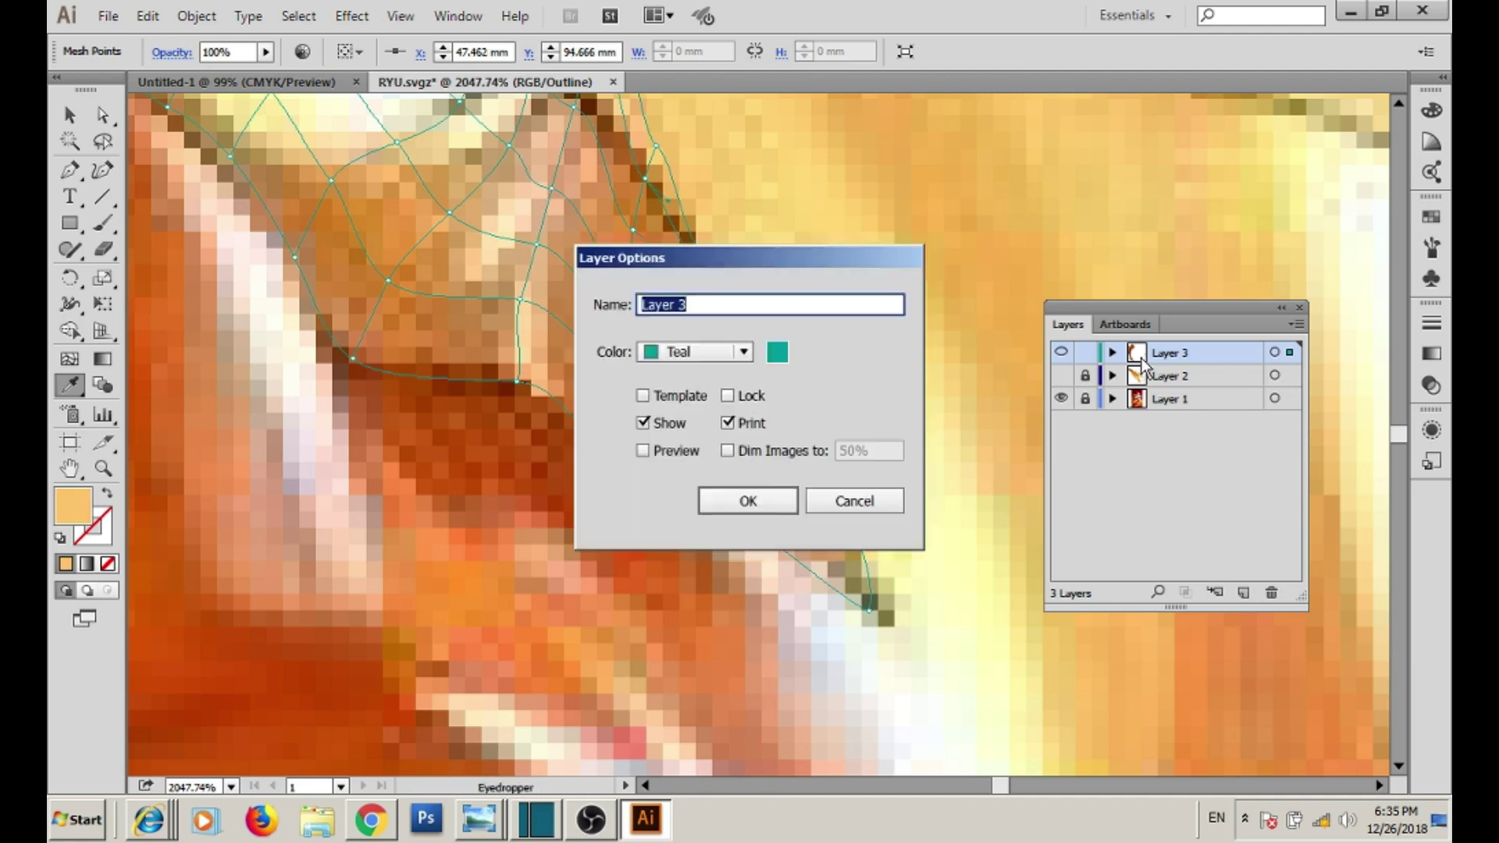
pyautogui.click(777, 352)
pyautogui.click(630, 541)
pyautogui.click(542, 575)
pyautogui.click(713, 503)
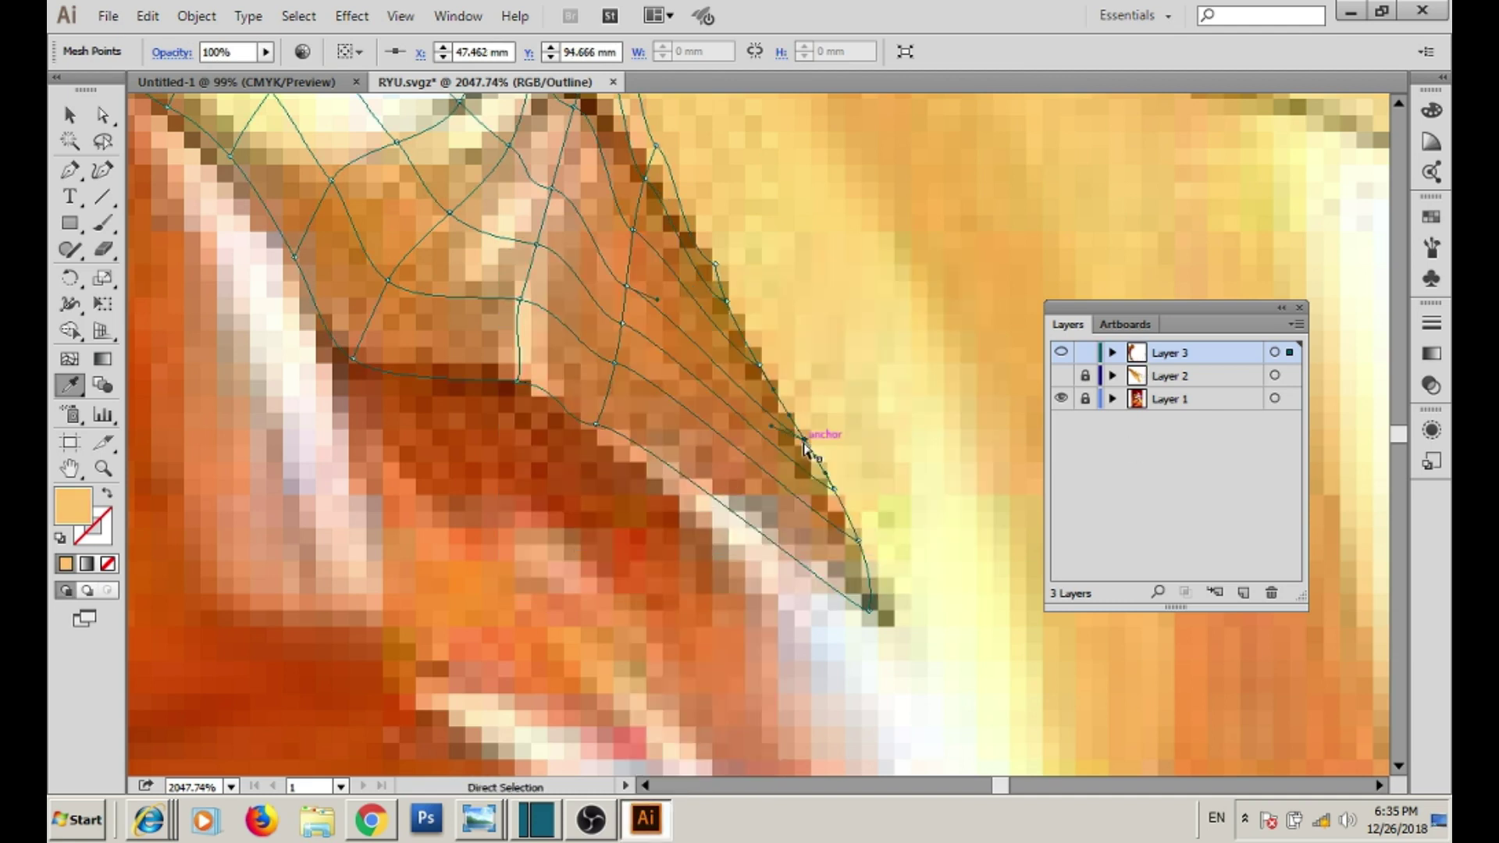
# - Sample tan into two strap mesh points and brown into a third
pyautogui.click(716, 274)
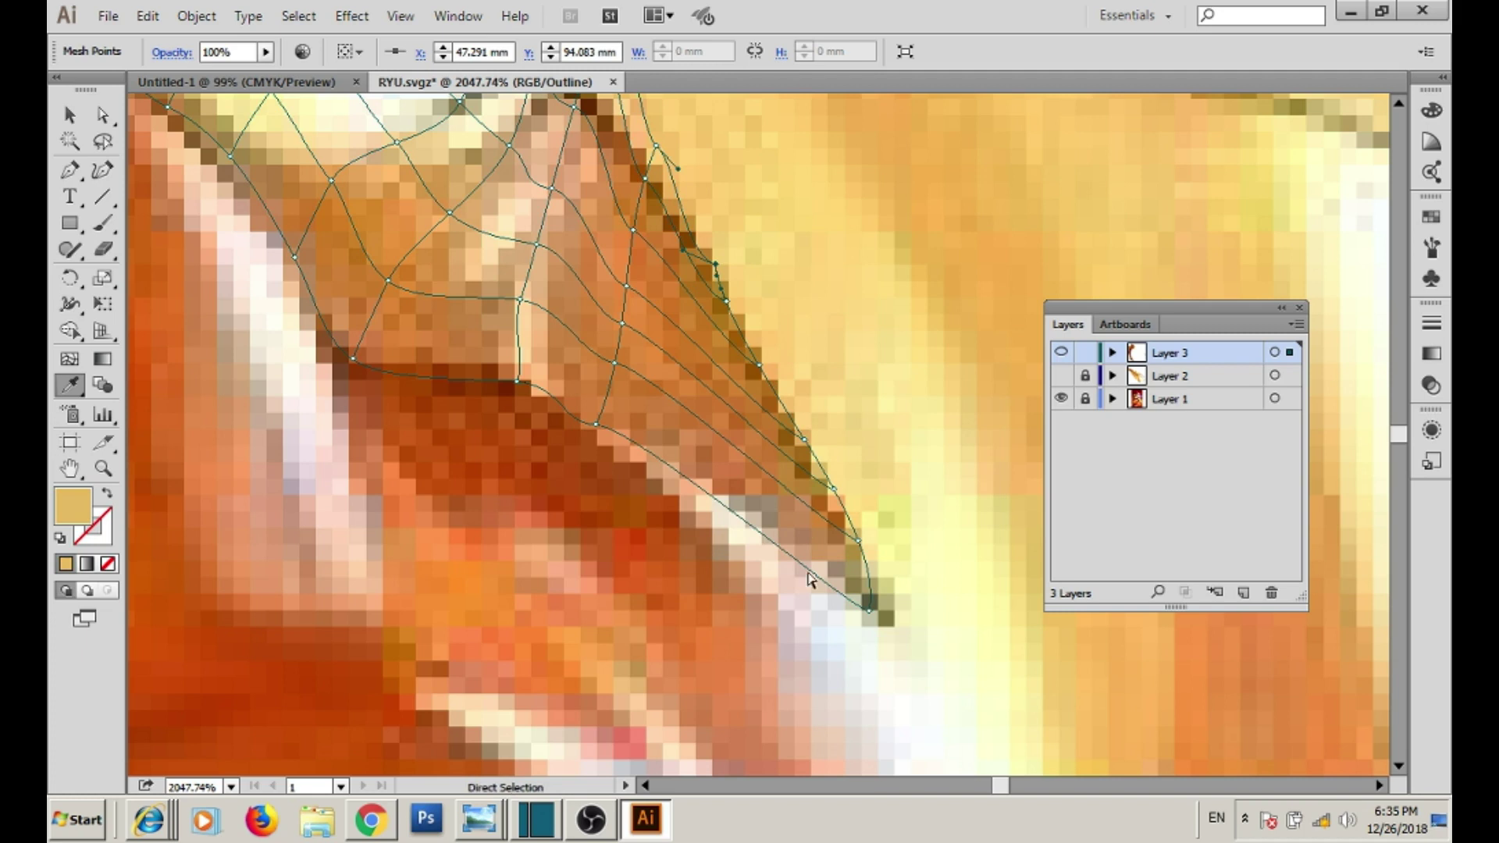
pyautogui.click(658, 150)
pyautogui.click(449, 211)
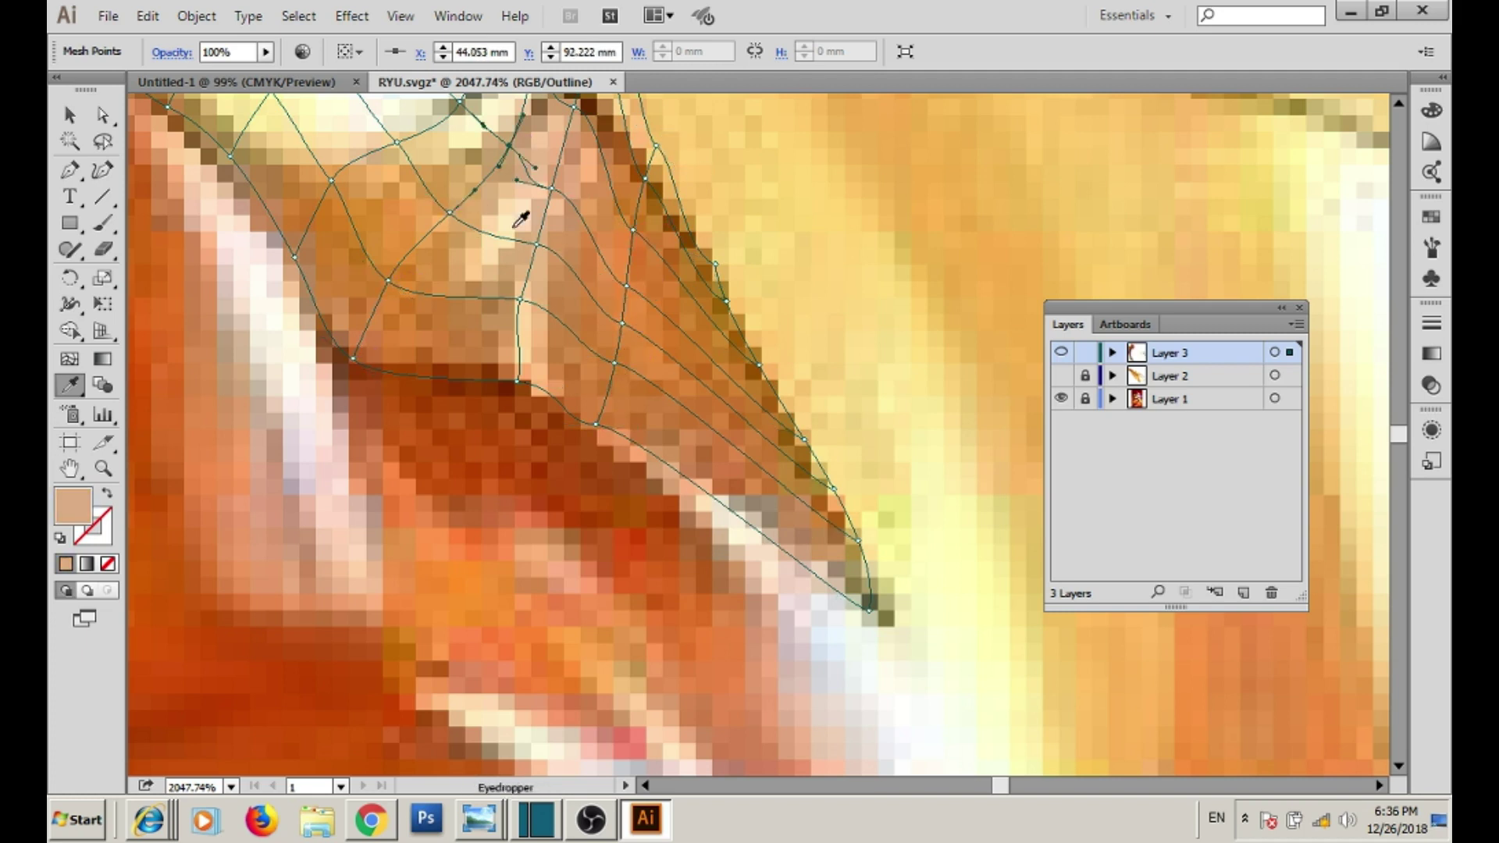
pyautogui.scroll(3, 521, 219)
pyautogui.keyDown('ctrl'); pyautogui.click(551, 234); pyautogui.keyUp('ctrl')
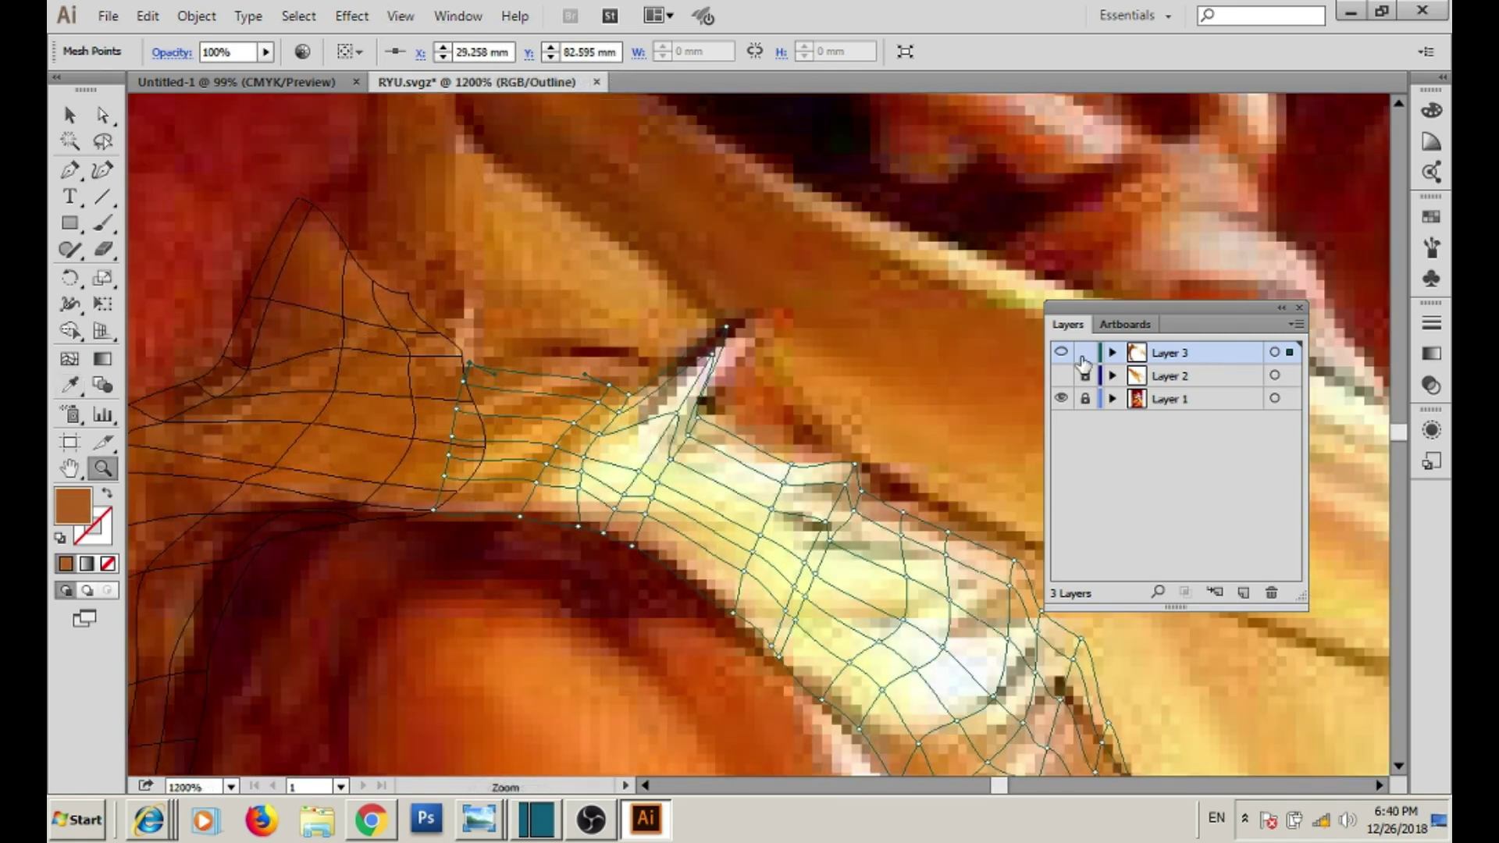
# - Zoom out, briefly hide and reshow Layer 3, then create a new Layer 4 below it
pyautogui.hotkey('ctrl', '-')
pyautogui.hotkey('ctrl', '-')
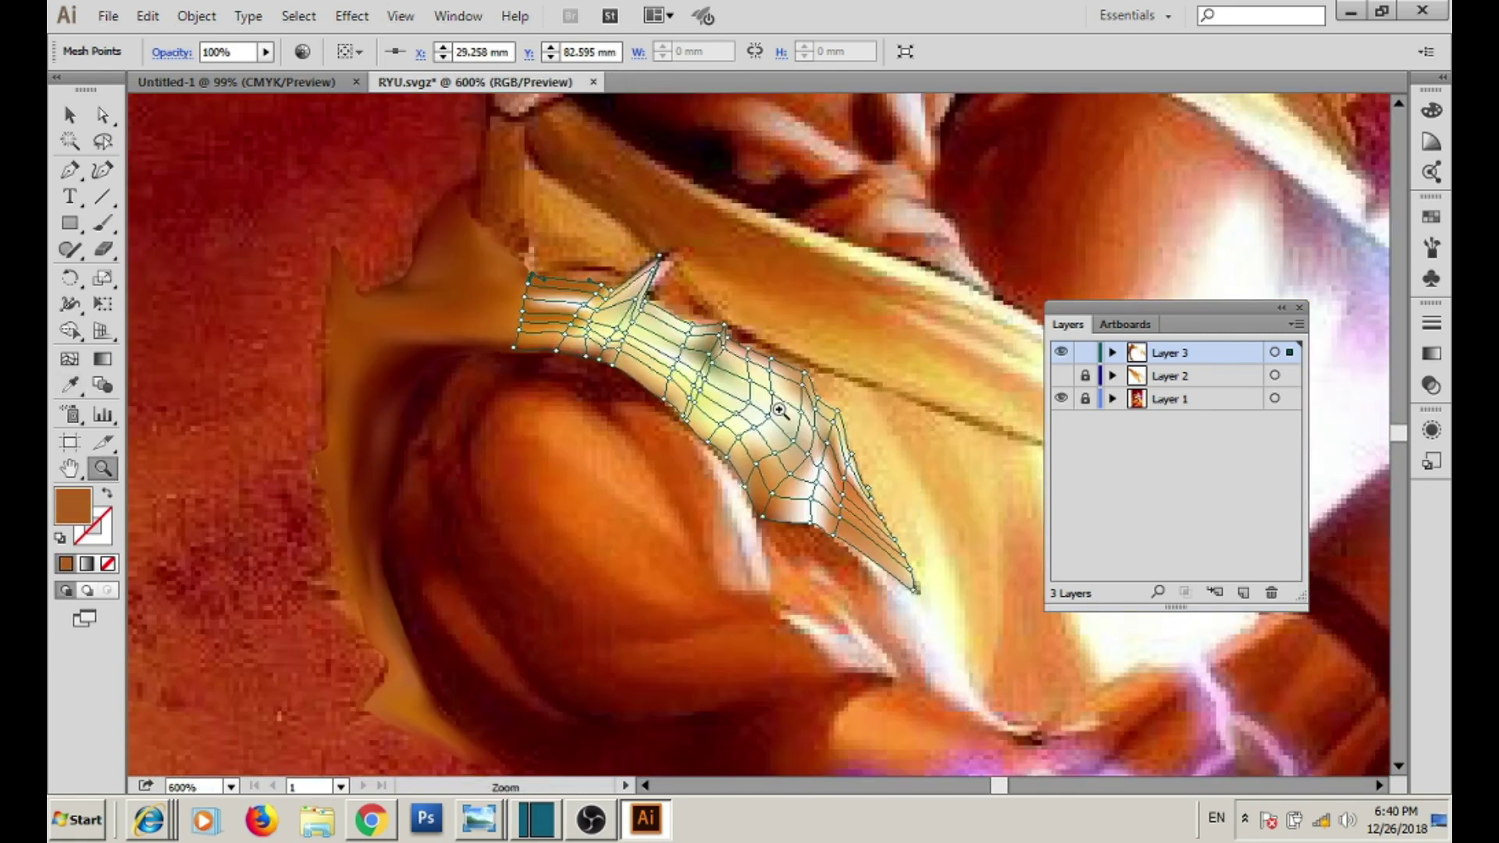
pyautogui.hotkey('ctrl', '-')
pyautogui.hotkey('ctrl', '-')
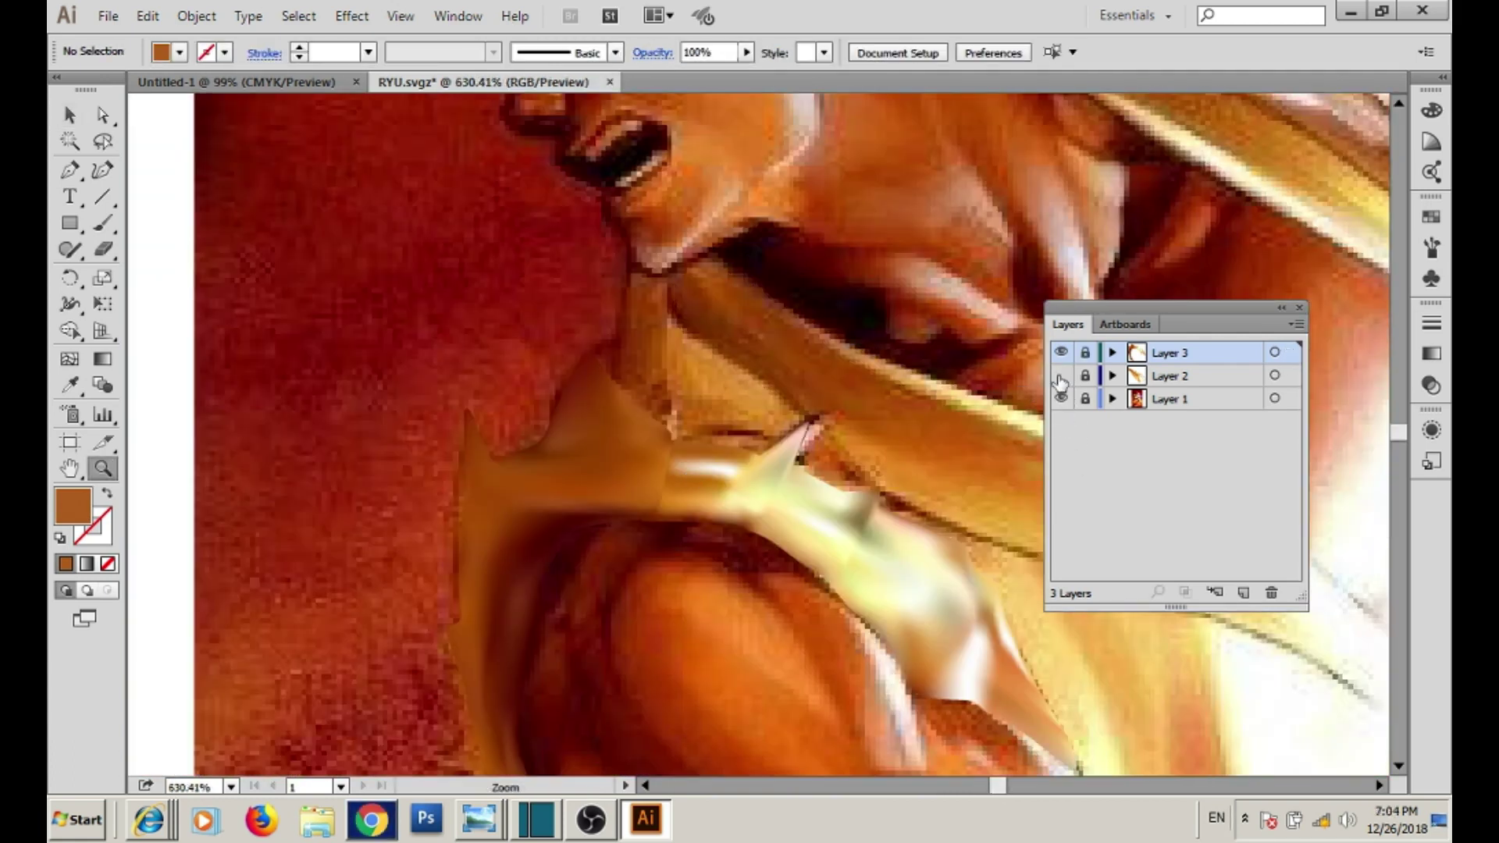
pyautogui.click(1060, 352)
pyautogui.click(1061, 352)
pyautogui.click(1244, 592)
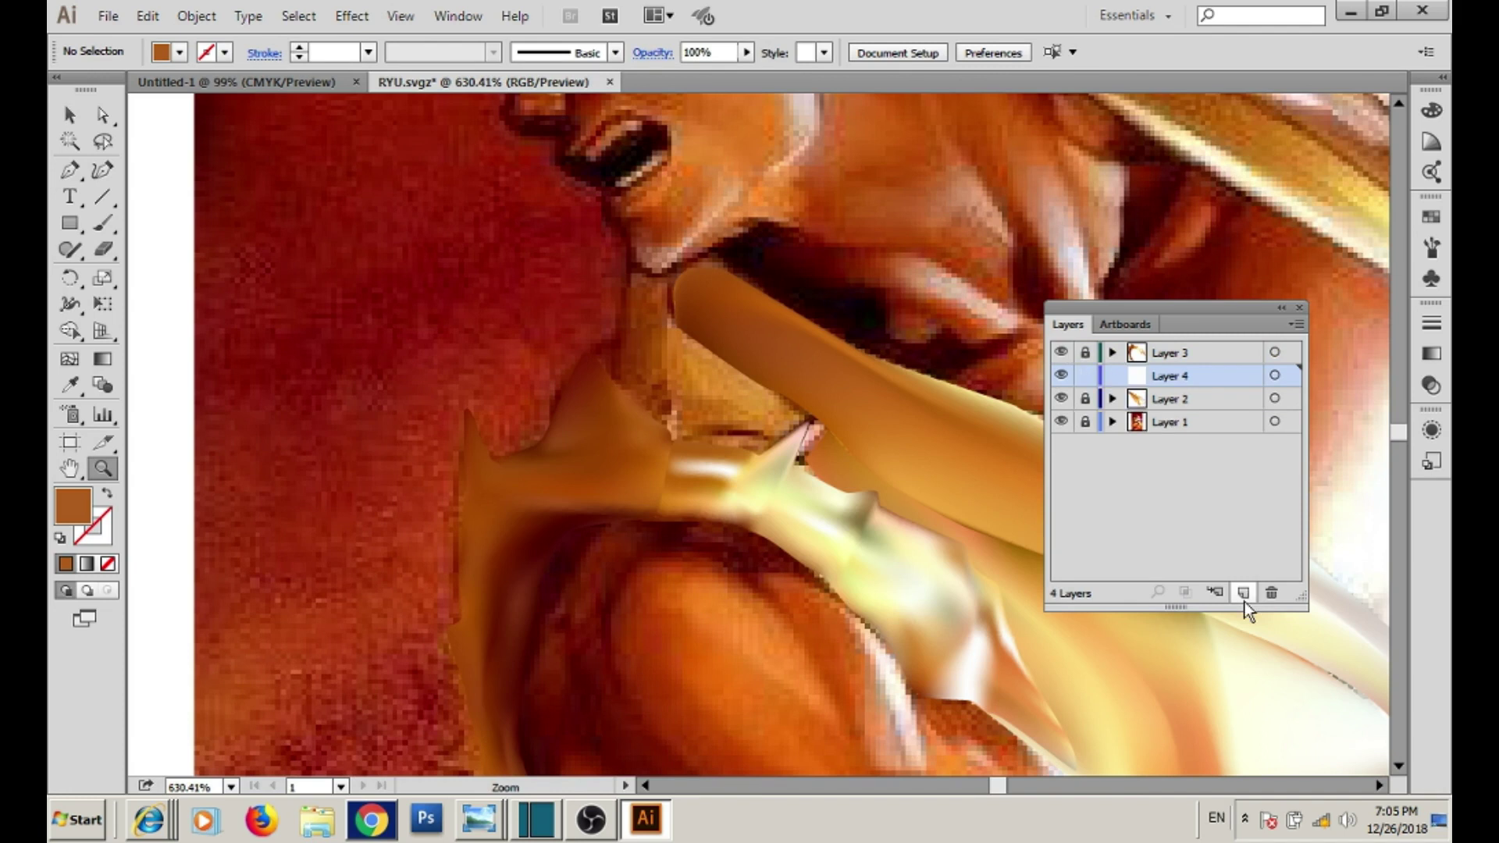
pyautogui.scroll(3, 796, 300)
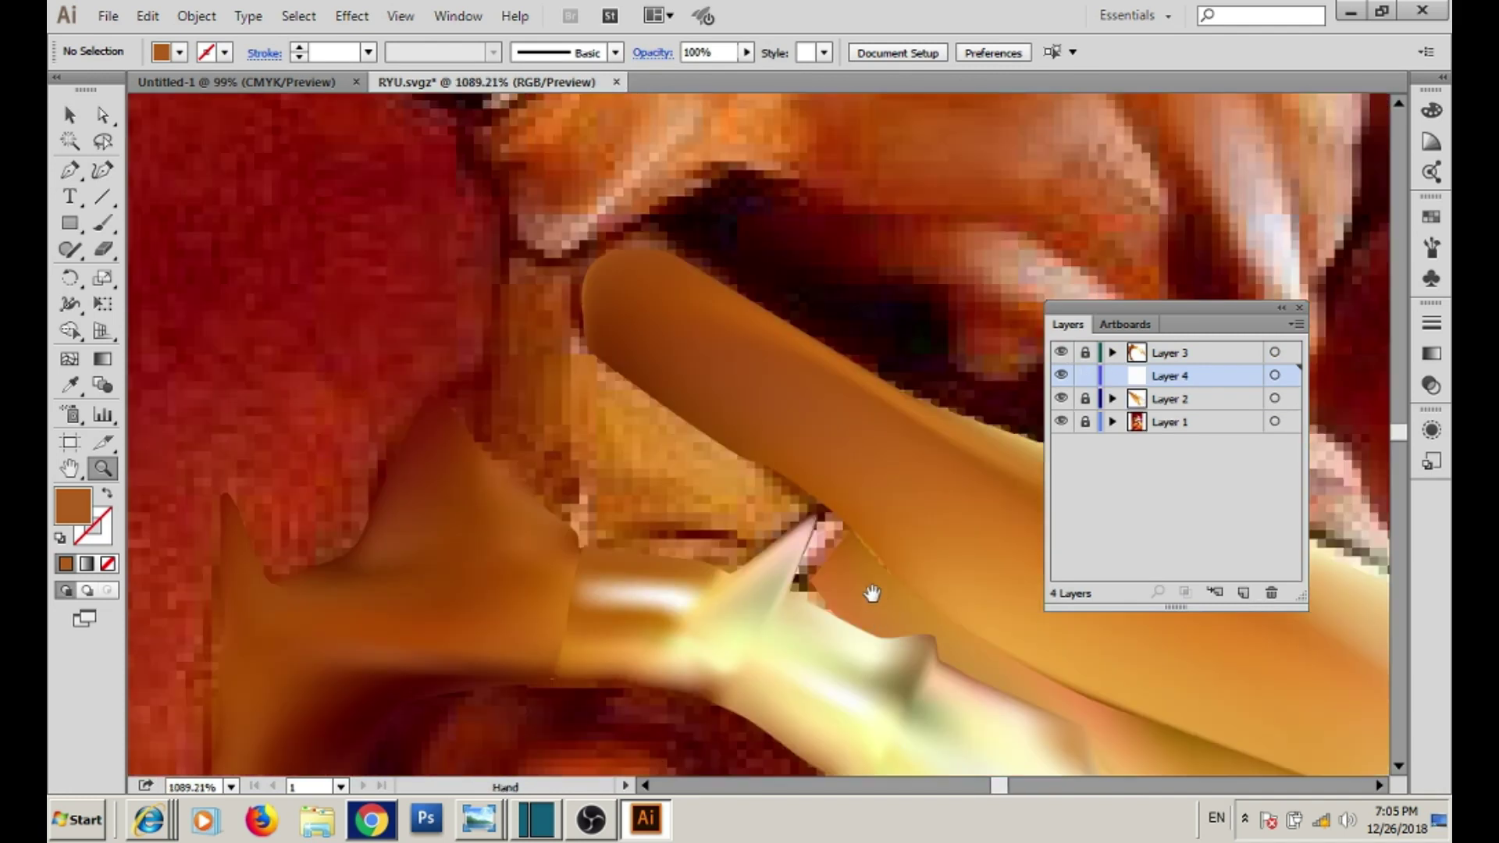
# - Lock Layer 3 and trace a closed Pen outline of the collar piece beside the neck
pyautogui.click(589, 254)
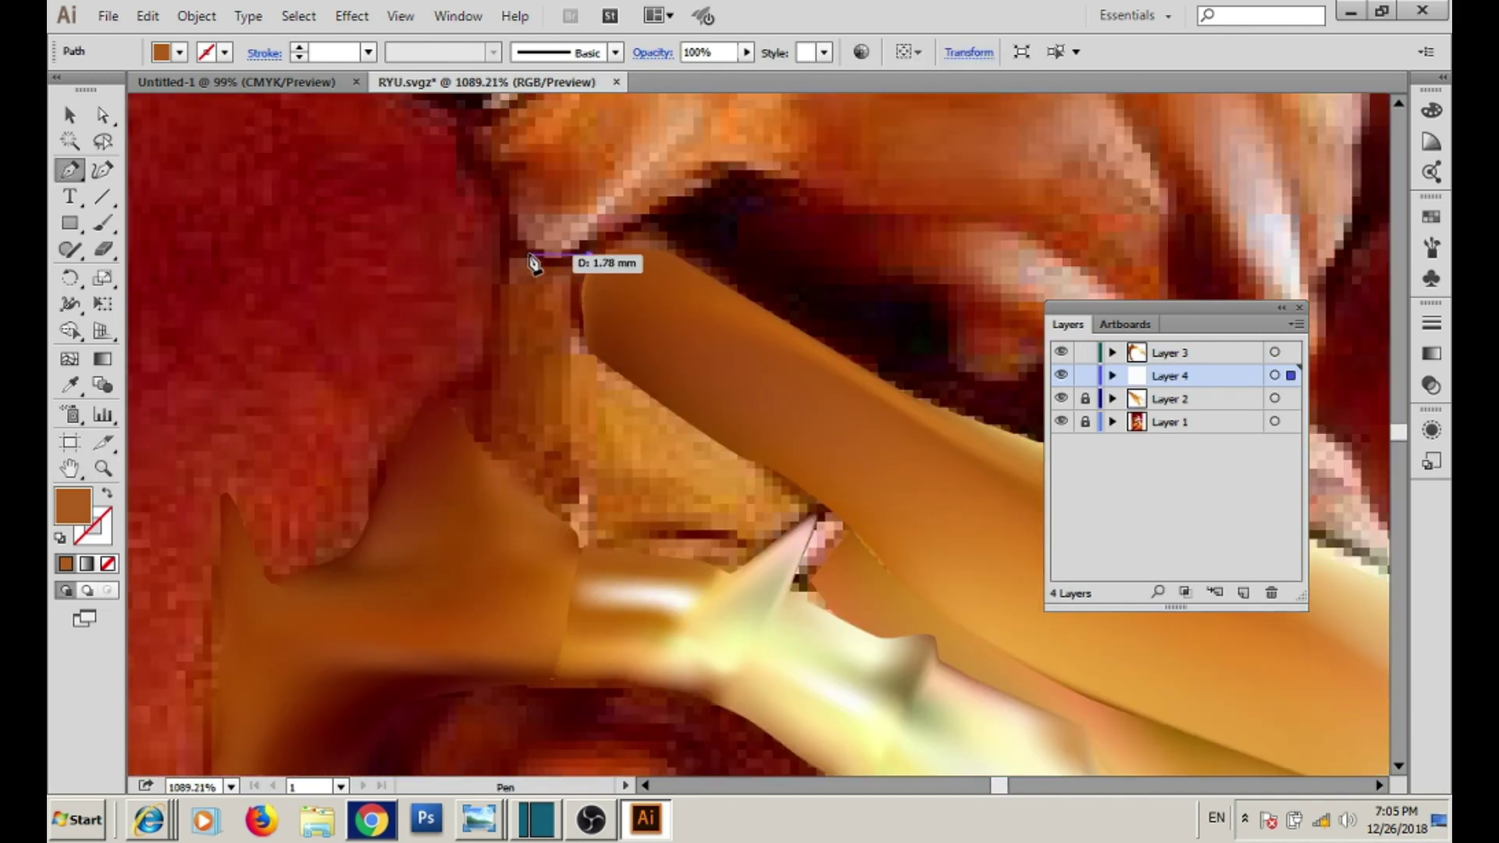
pyautogui.press('Delete')
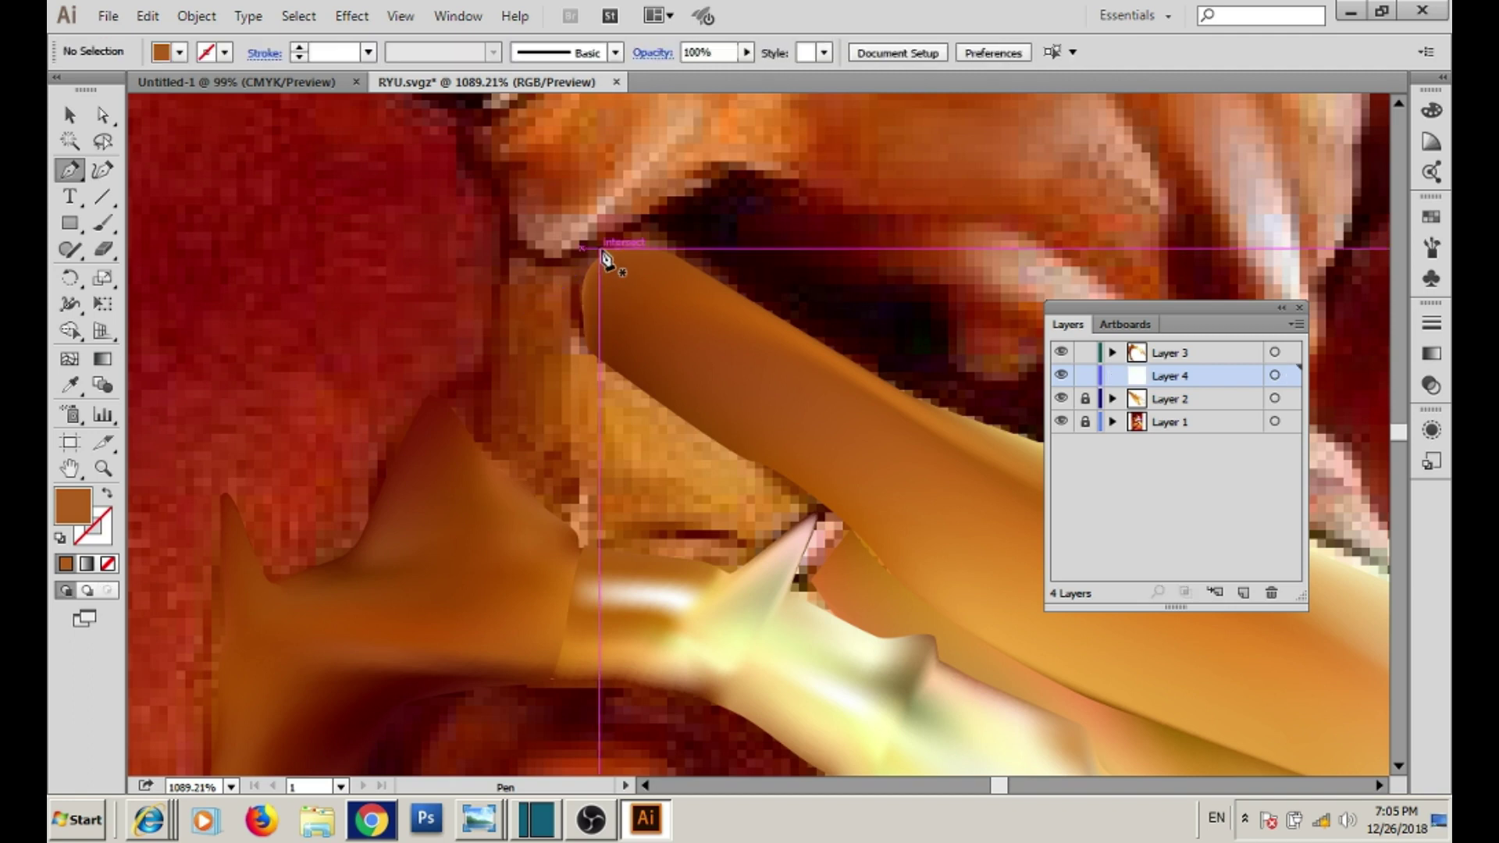
pyautogui.moveTo(1084, 352); pyautogui.dragTo(1085, 375)
pyautogui.click(603, 248)
pyautogui.click(518, 248)
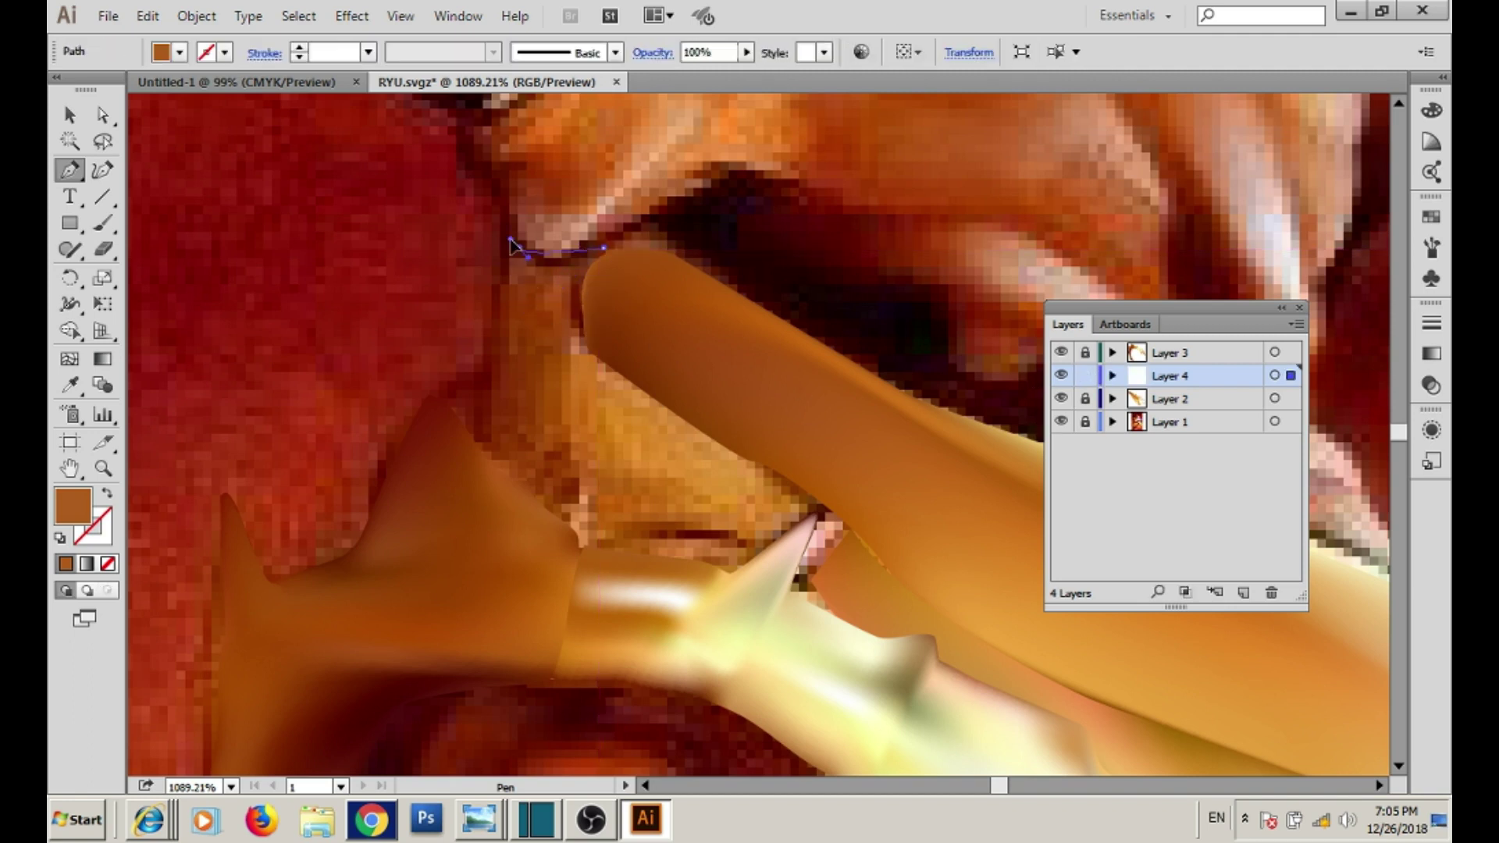
pyautogui.click(477, 431)
pyautogui.keyDown('ctrl'); pyautogui.click(1060, 376); pyautogui.keyUp('ctrl')
pyautogui.moveTo(813, 593); pyautogui.dragTo(840, 537)
pyautogui.click(826, 509)
pyautogui.moveTo(583, 354); pyautogui.dragTo(596, 361)
pyautogui.moveTo(576, 298); pyautogui.dragTo(585, 274)
pyautogui.click(603, 249)
# - Adjust the outline's anchors to the collar edge and convert the shape to a gradient mesh
pyautogui.moveTo(441, 381)
pyautogui.mouseDown()
pyautogui.moveTo(366, 313)
pyautogui.moveTo(322, 329)
pyautogui.mouseUp()
pyautogui.press('a')
pyautogui.click(497, 460)
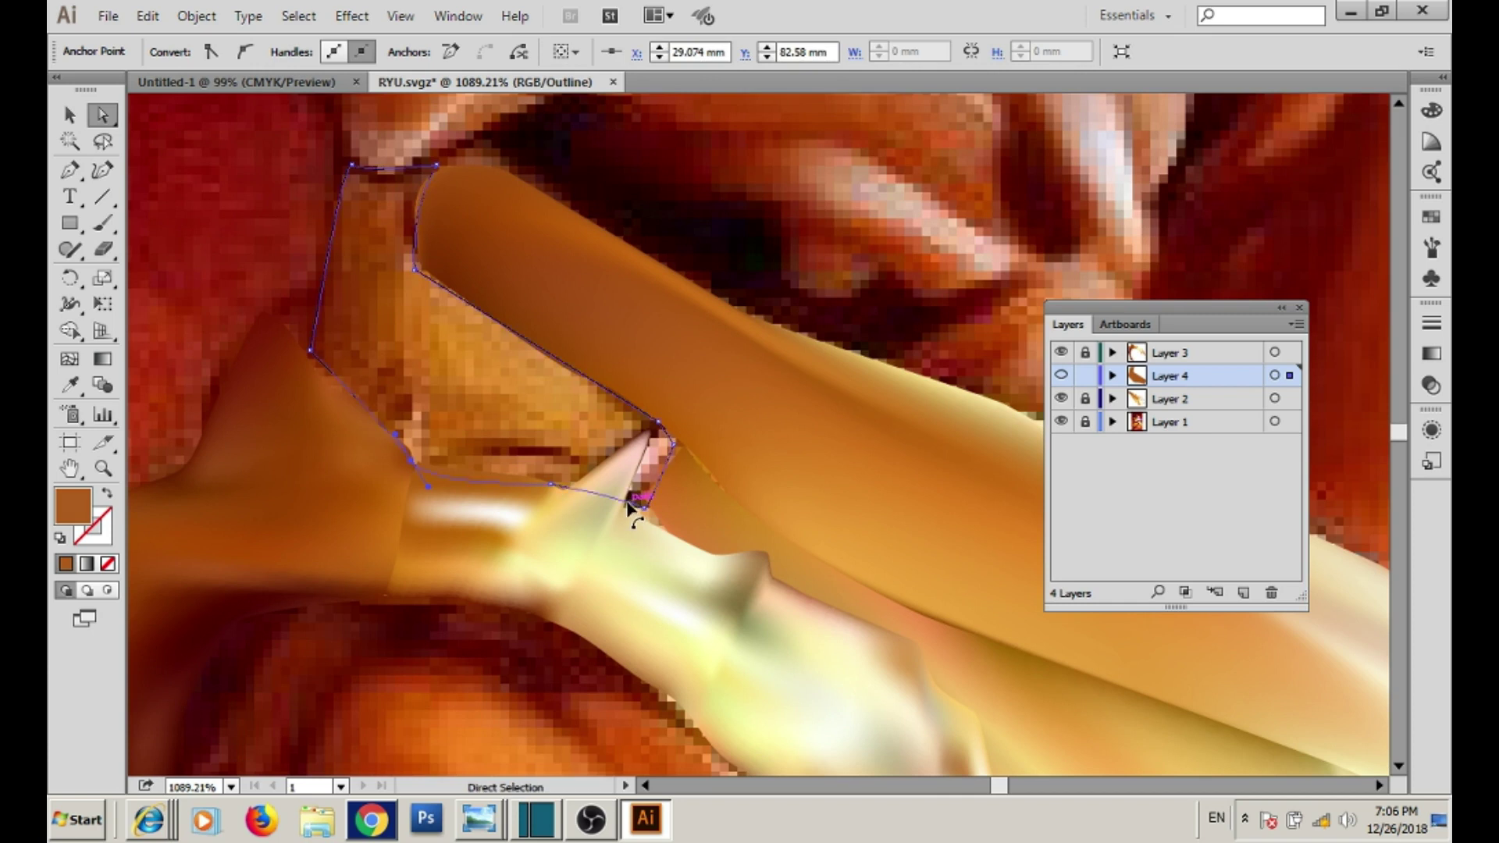
pyautogui.moveTo(605, 505); pyautogui.dragTo(606, 507)
pyautogui.moveTo(258, 347); pyautogui.dragTo(398, 407)
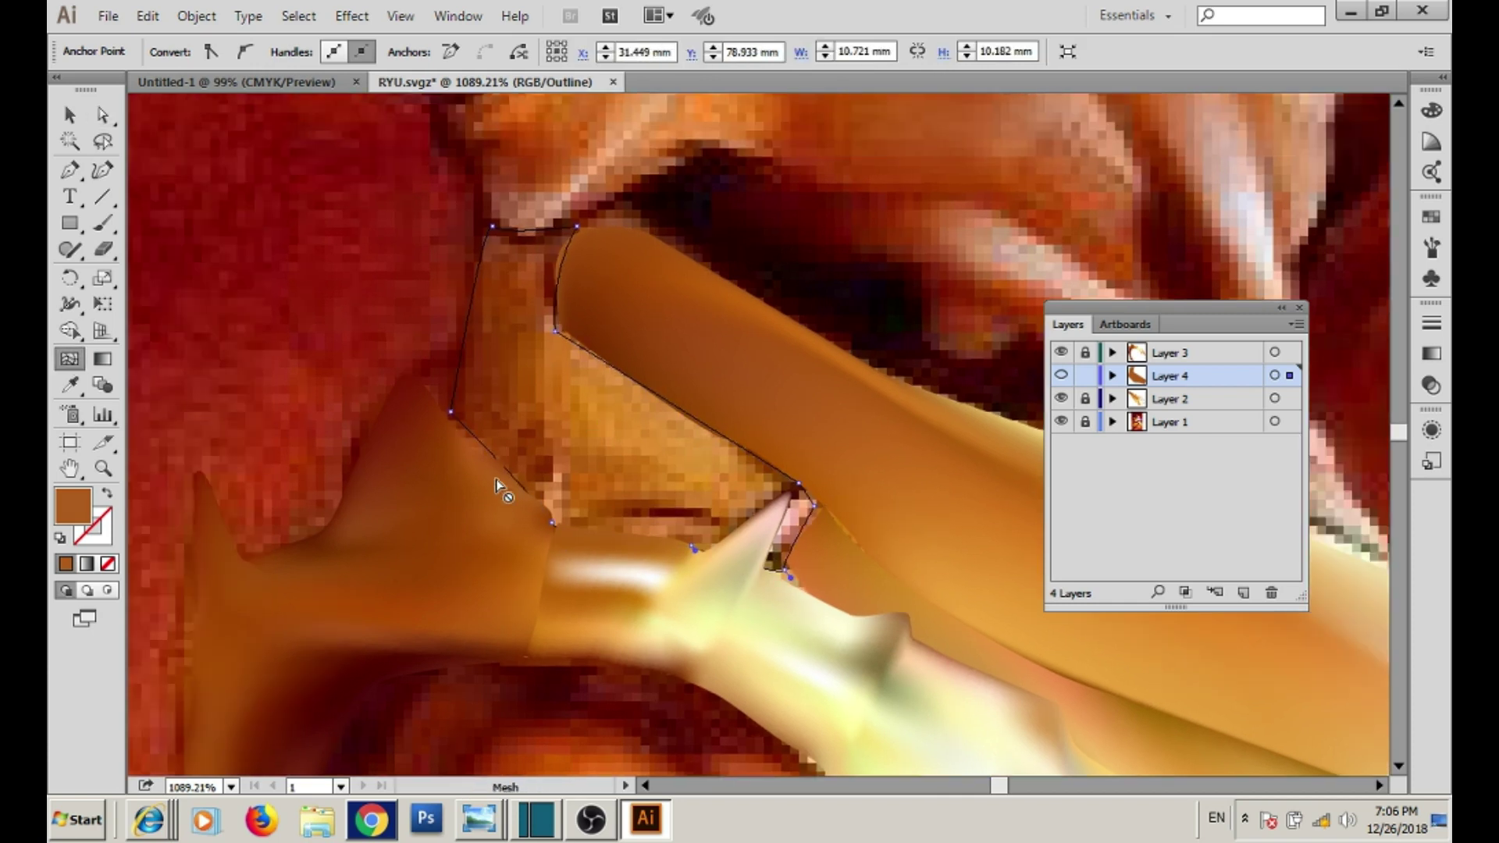
pyautogui.click(505, 411)
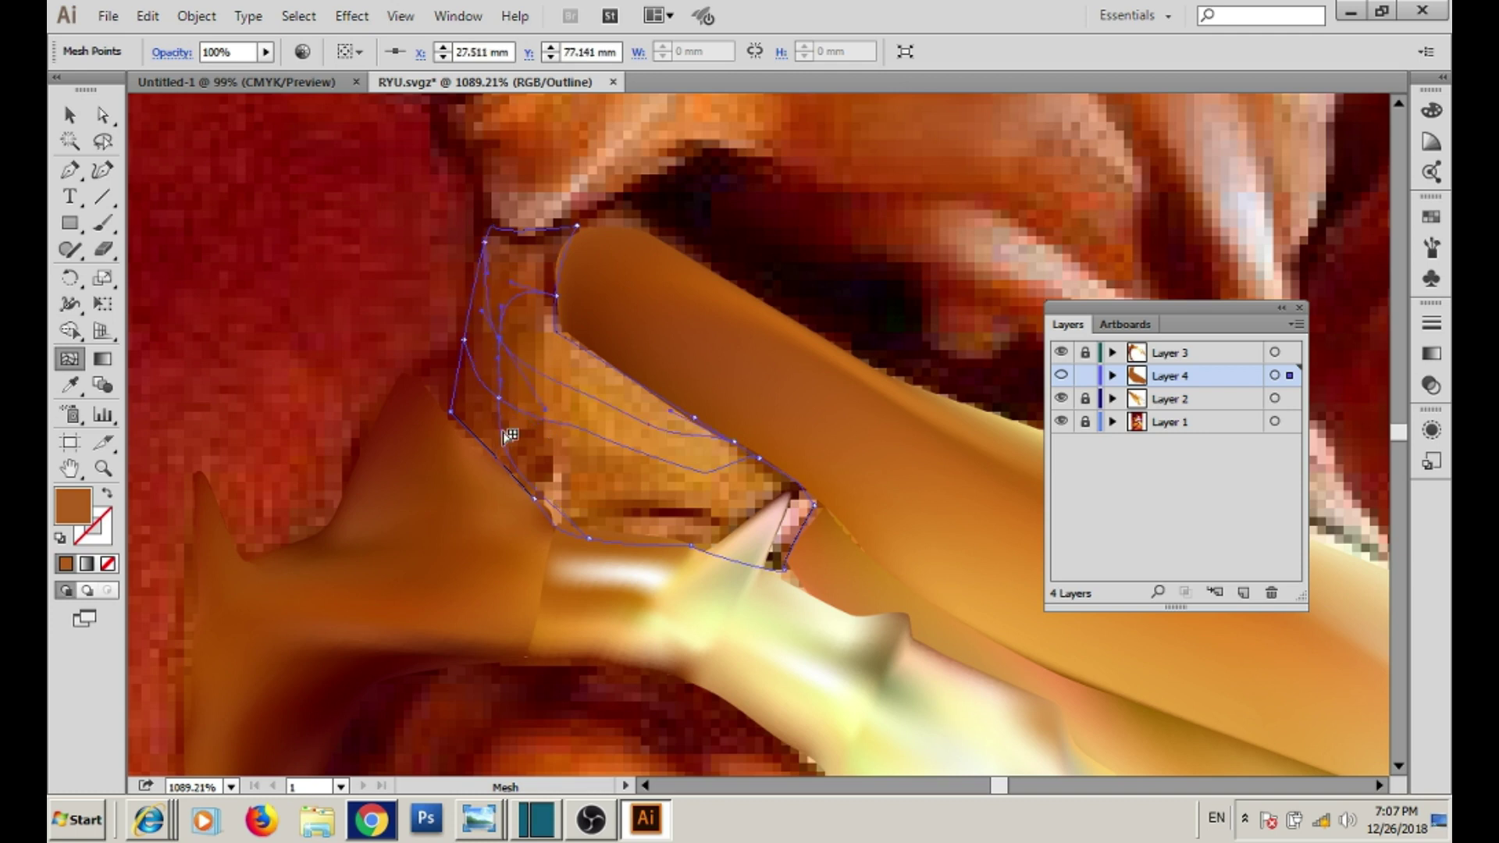
# - Sample a lighter orange into the collar mesh and adjust a mesh point in full-colour view
pyautogui.moveTo(622, 474); pyautogui.dragTo(582, 441)
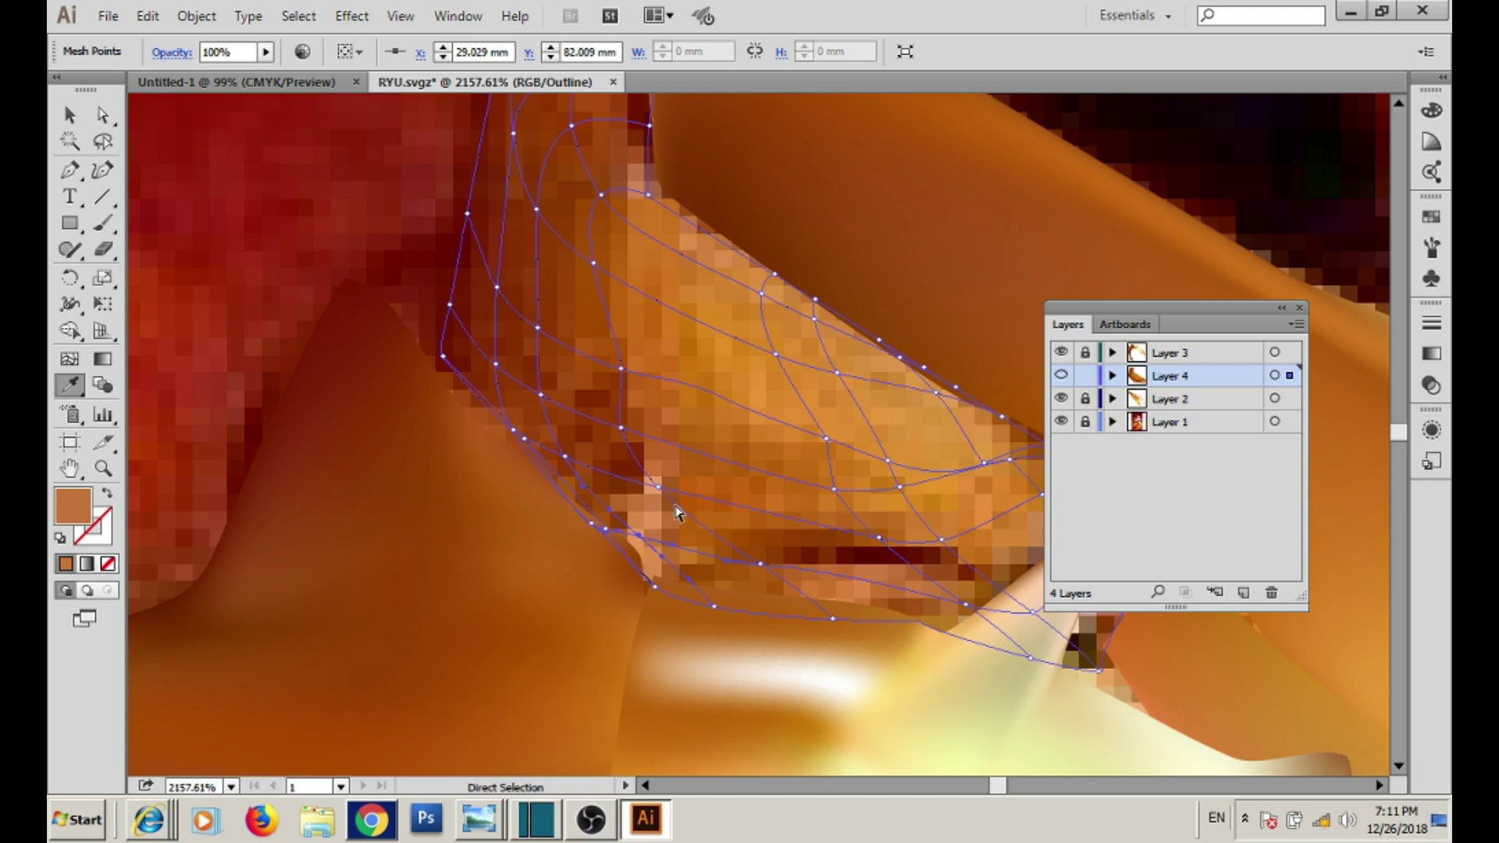
pyautogui.click(727, 227)
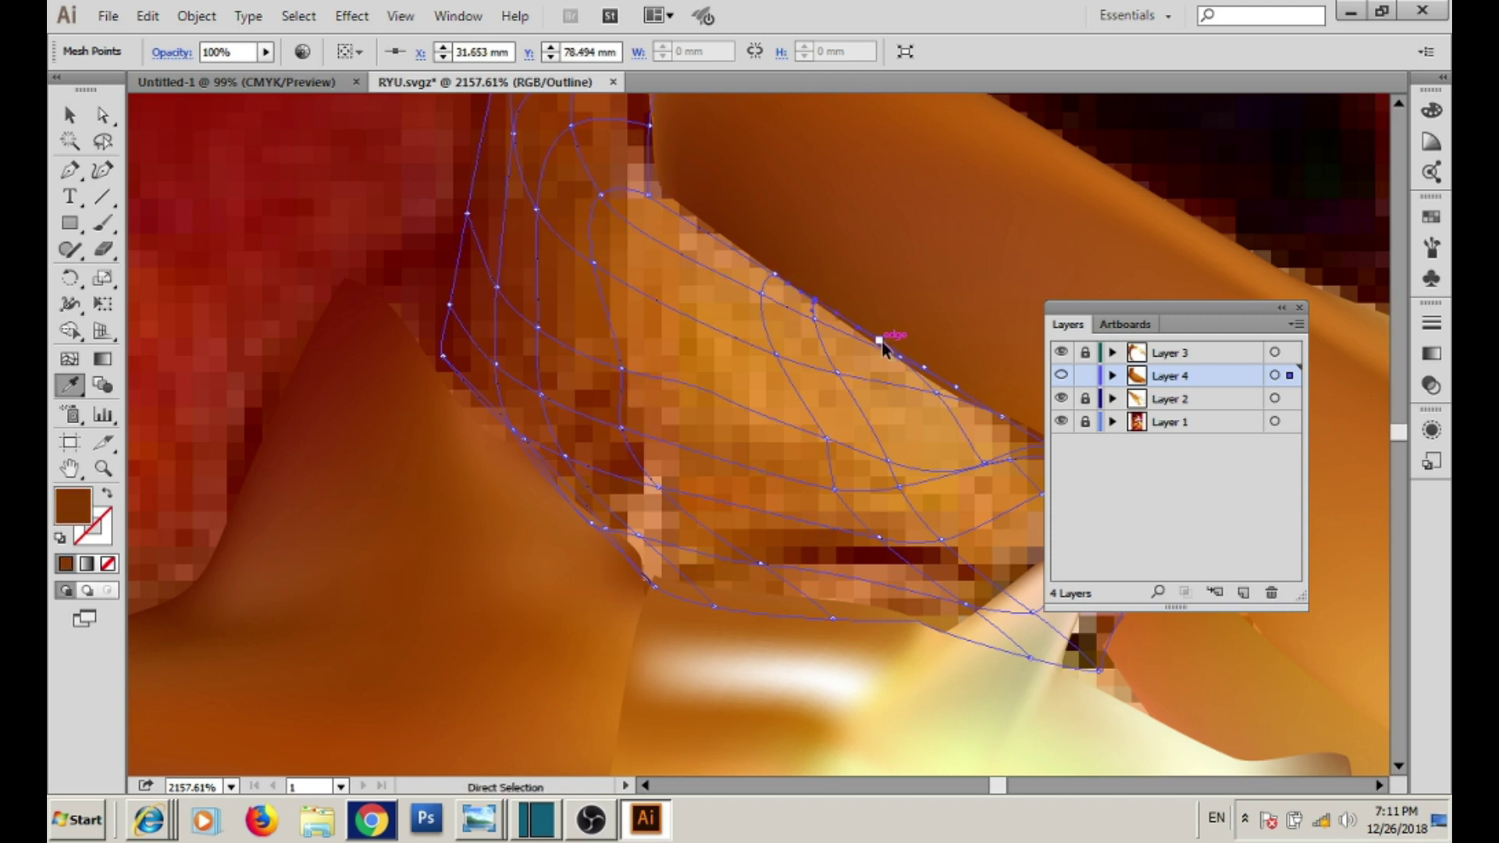
pyautogui.keyDown('ctrl'); pyautogui.click(1060, 376); pyautogui.keyUp('ctrl')
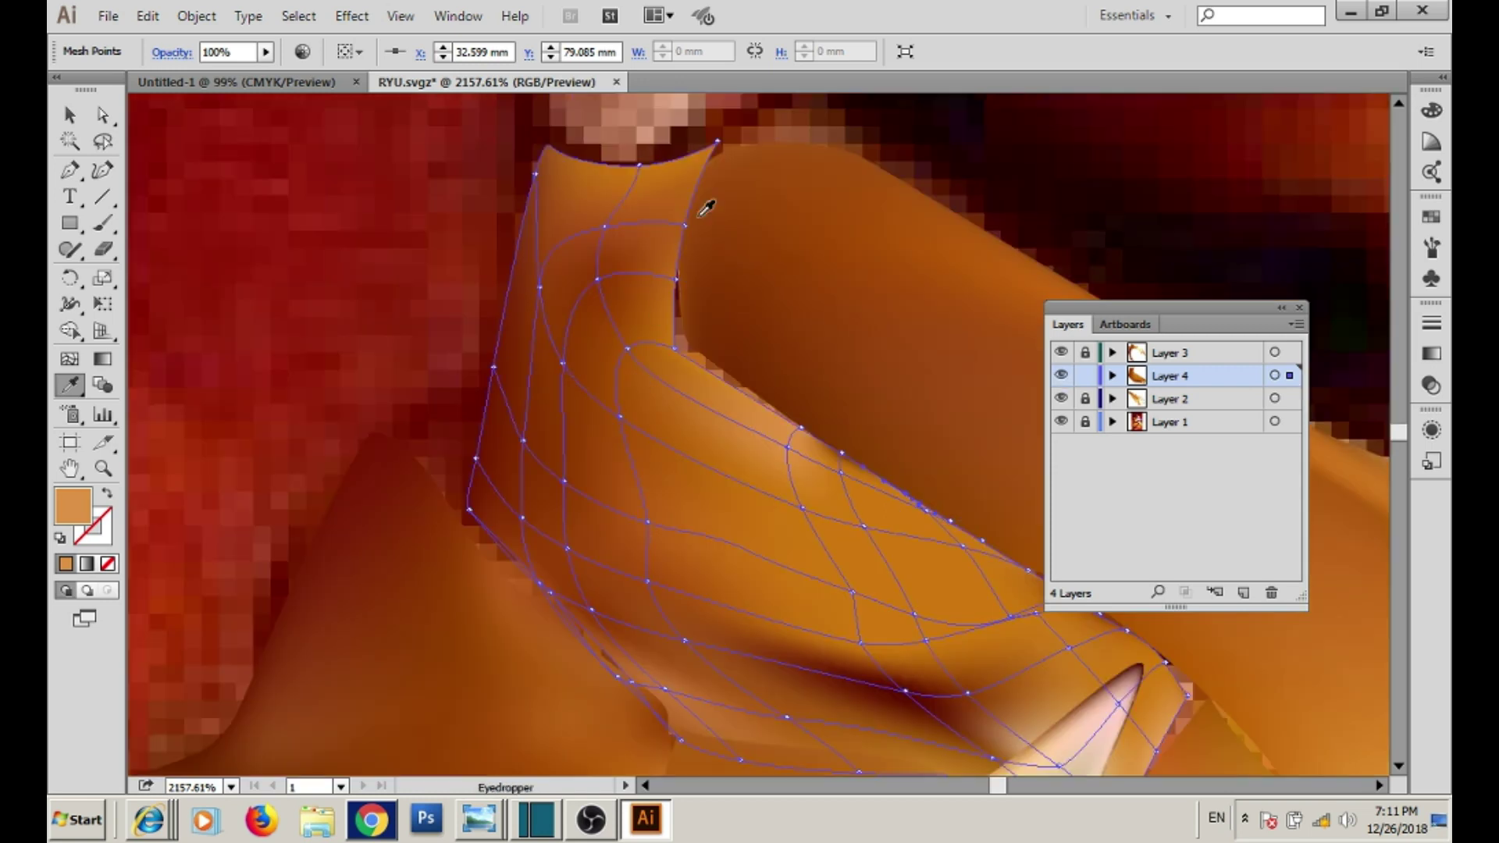
pyautogui.press('a')
pyautogui.moveTo(720, 150); pyautogui.dragTo(715, 153)
pyautogui.click(393, 382)
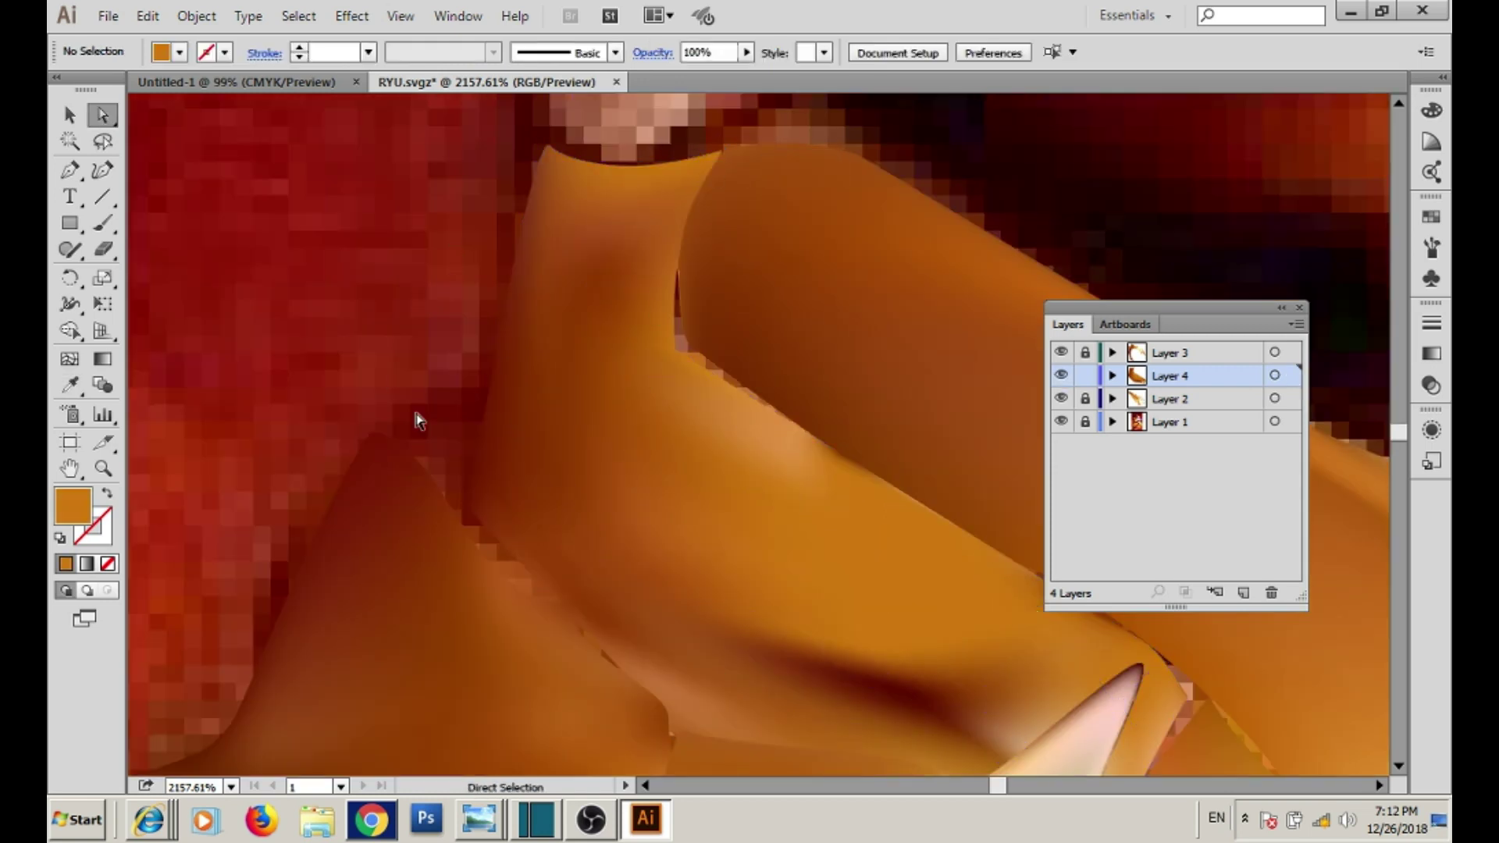
pyautogui.scroll(-3, 596, 358)
pyautogui.scroll(-2, 452, 294)
pyautogui.scroll(3, 452, 294)
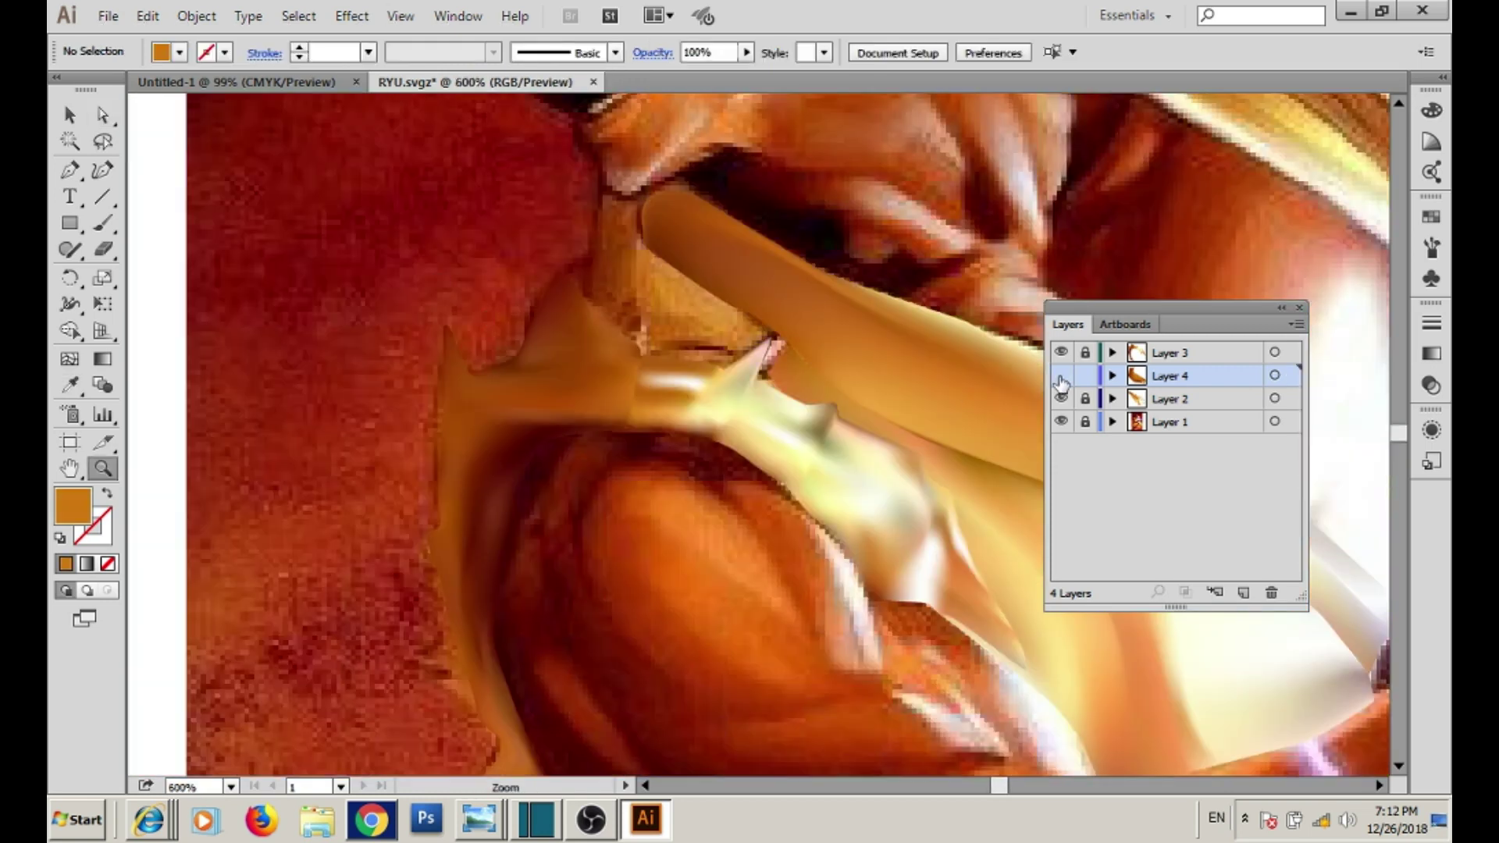
pyautogui.moveTo(745, 475); pyautogui.dragTo(668, 364)
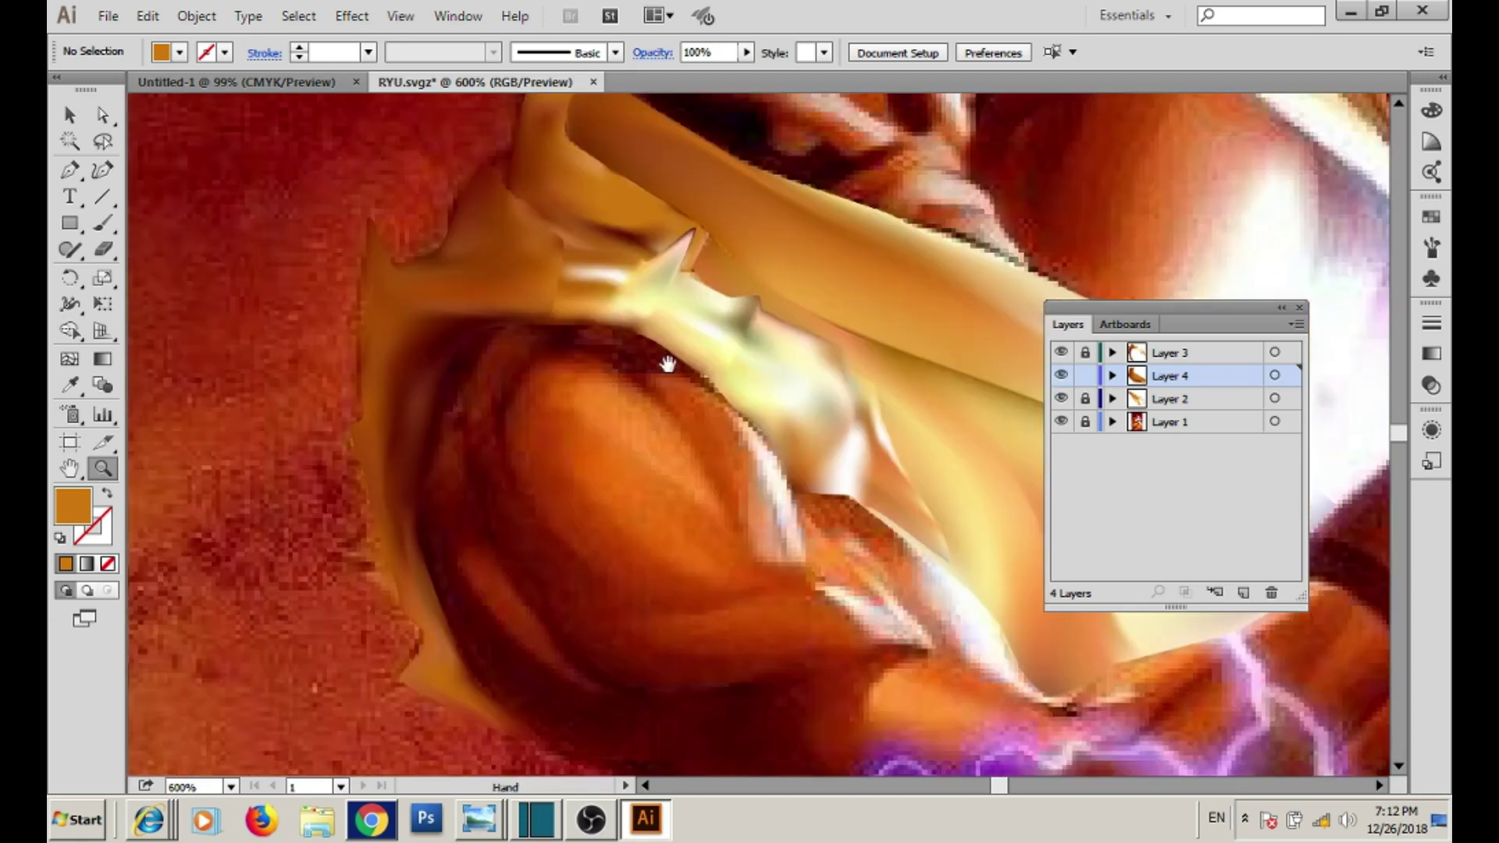
pyautogui.scroll(-2, 668, 365)
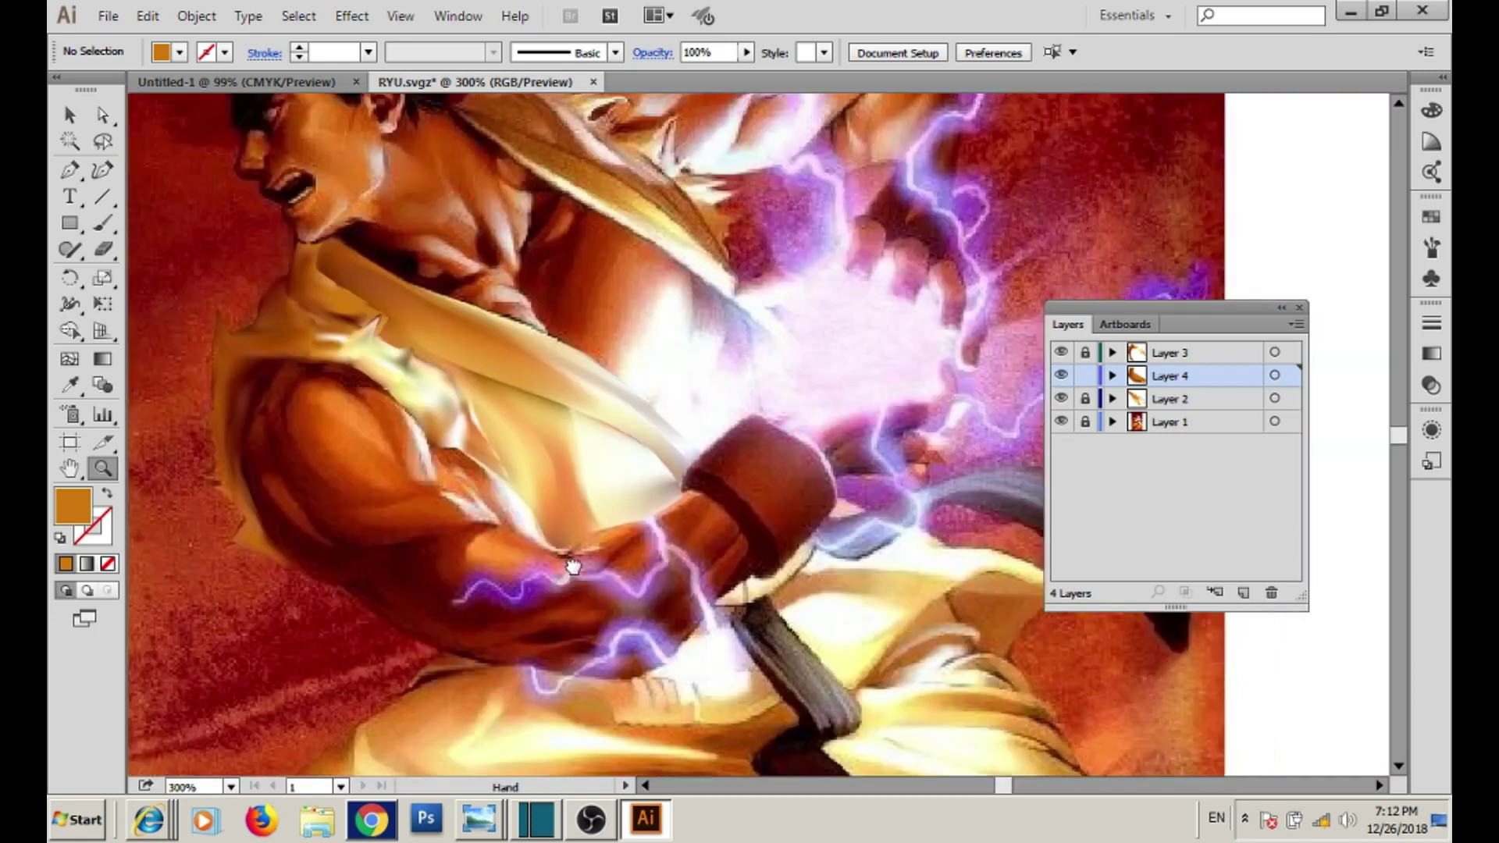
pyautogui.scroll(-1, 616, 547)
pyautogui.scroll(3, 687, 487)
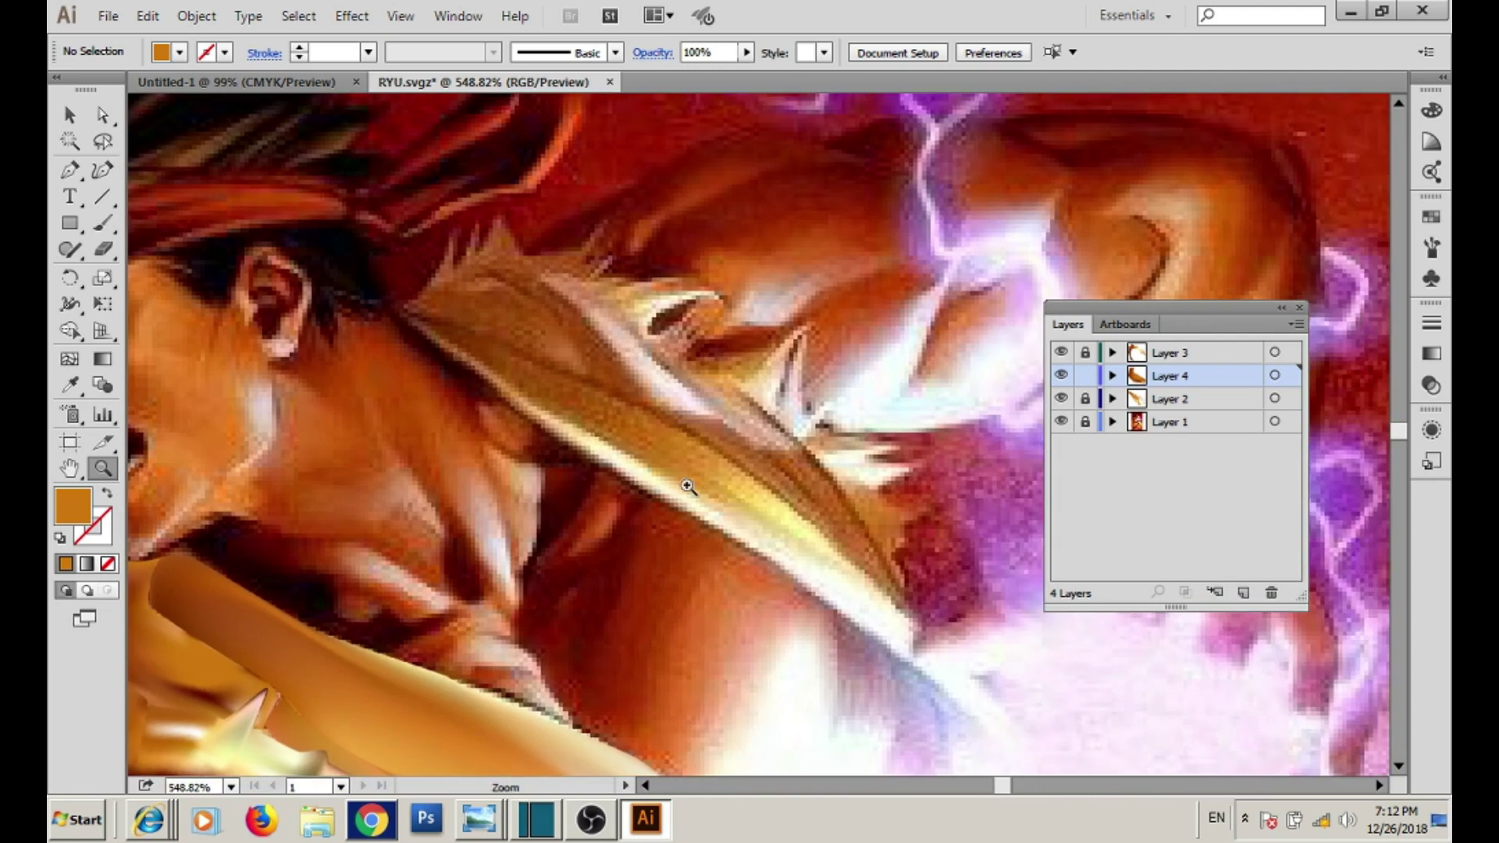
pyautogui.scroll(-1, 687, 486)
pyautogui.scroll(1, 458, 358)
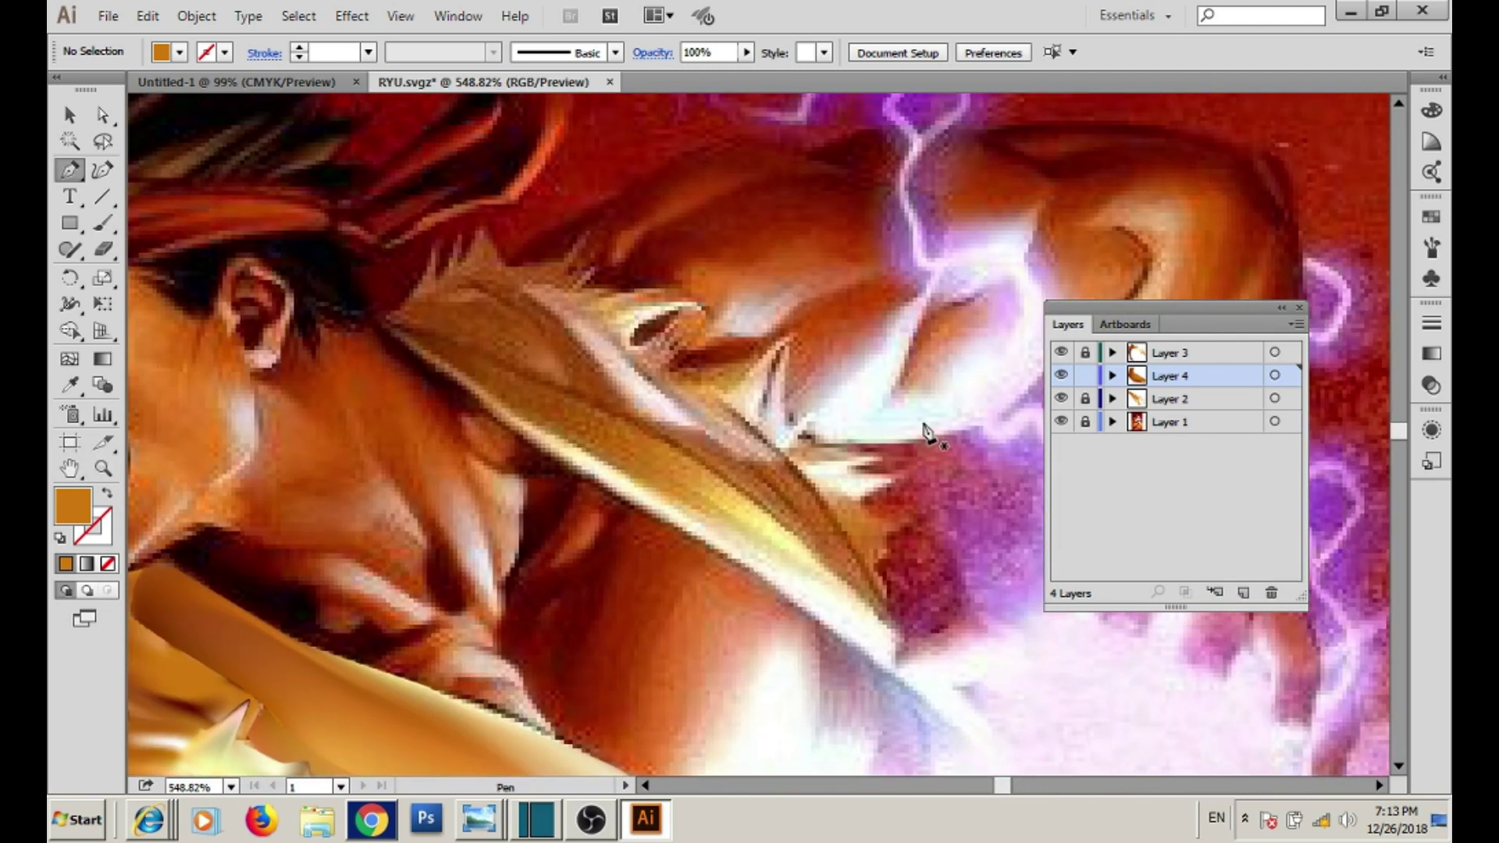
# - Unlock and target Layer 2, then start a Pen outline along the light strap's edge near the neck
pyautogui.click(1061, 375)
pyautogui.click(1085, 375)
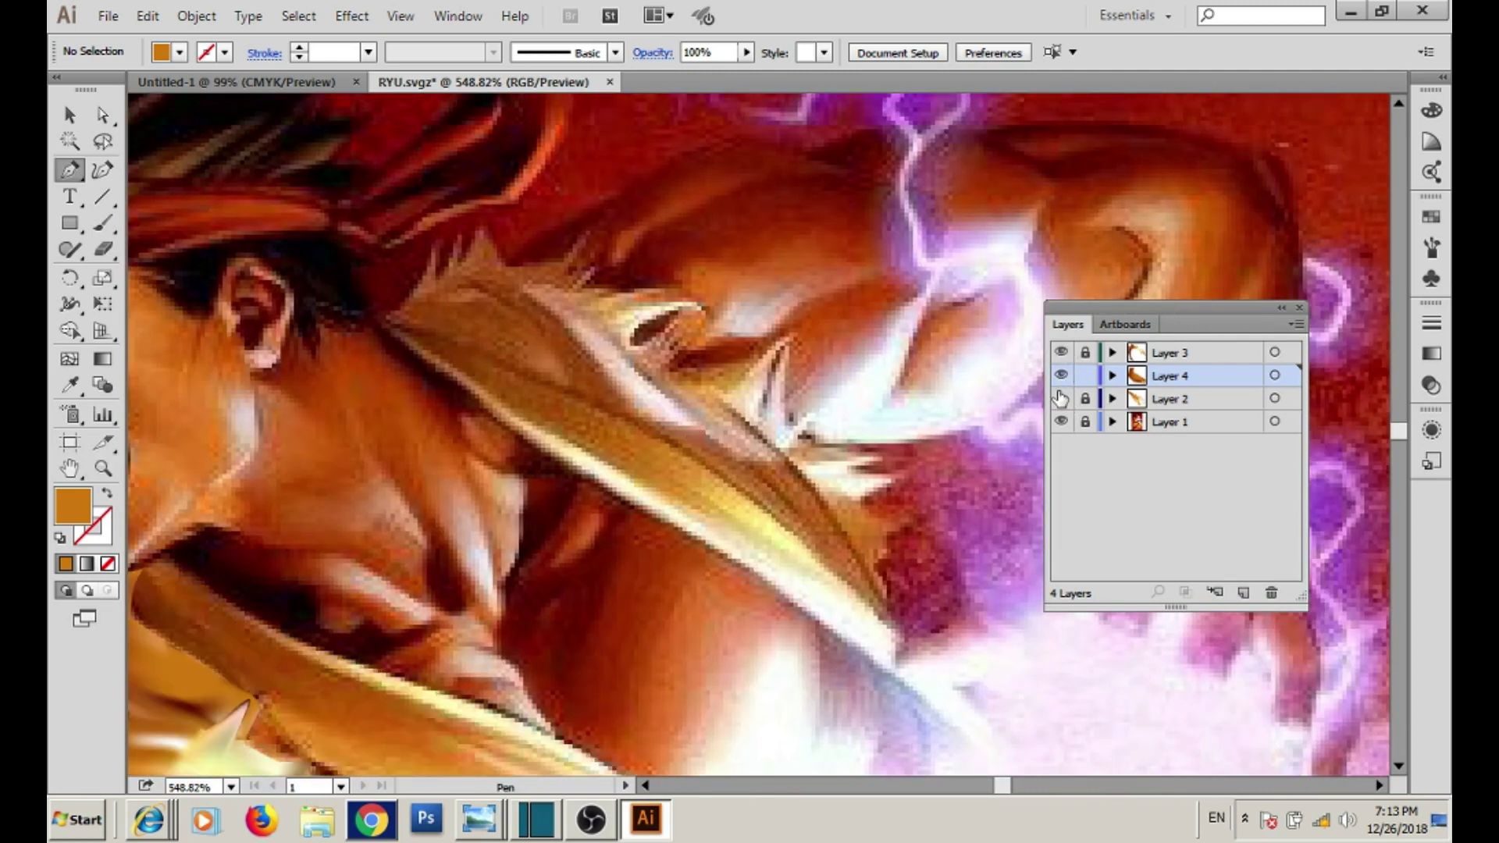
pyautogui.moveTo(761, 459); pyautogui.dragTo(651, 408)
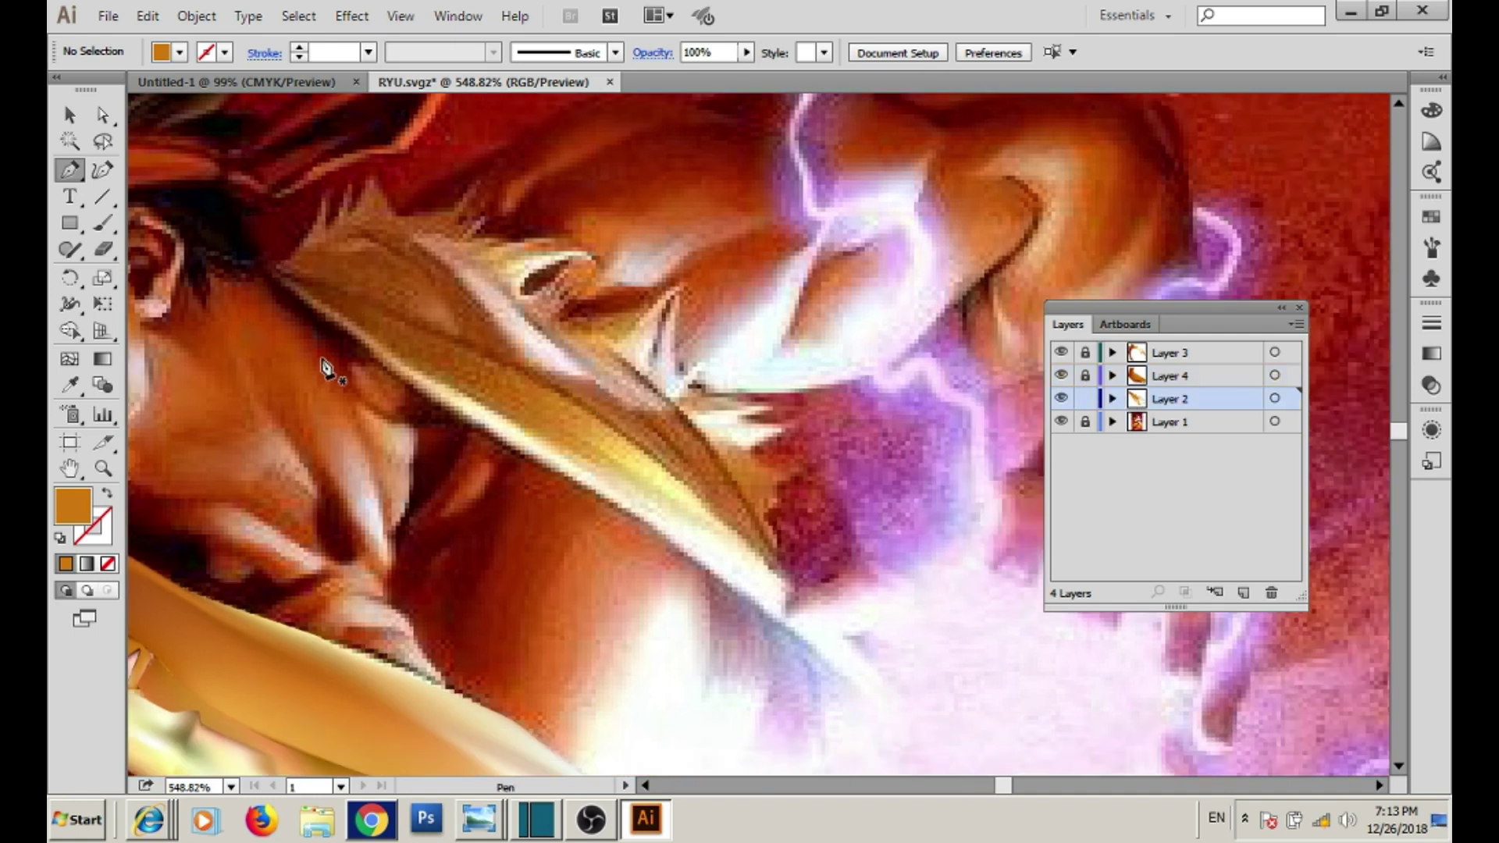
pyautogui.click(277, 285)
pyautogui.click(408, 392)
pyautogui.click(550, 480)
pyautogui.moveTo(552, 484); pyautogui.dragTo(409, 358)
pyautogui.moveTo(738, 589); pyautogui.dragTo(761, 628)
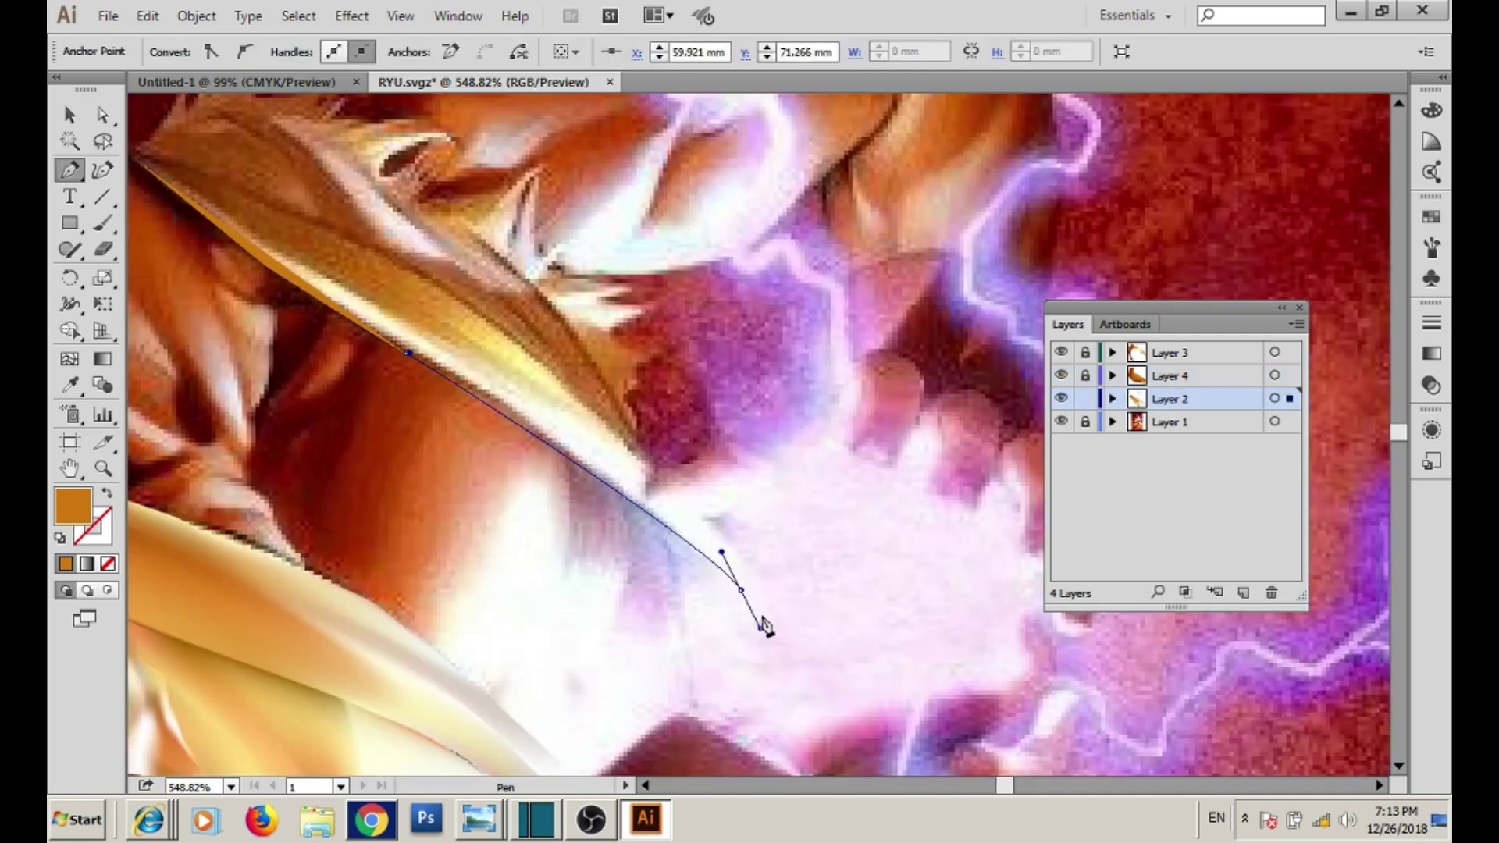
# - In outline view, add a smooth anchor and close the strap path at its start point
pyautogui.hotkey('ctrl', 'y')
pyautogui.moveTo(472, 304)
pyautogui.mouseDown()
pyautogui.moveTo(391, 258)
pyautogui.moveTo(580, 433)
pyautogui.mouseUp()
pyautogui.moveTo(350, 305); pyautogui.dragTo(352, 313)
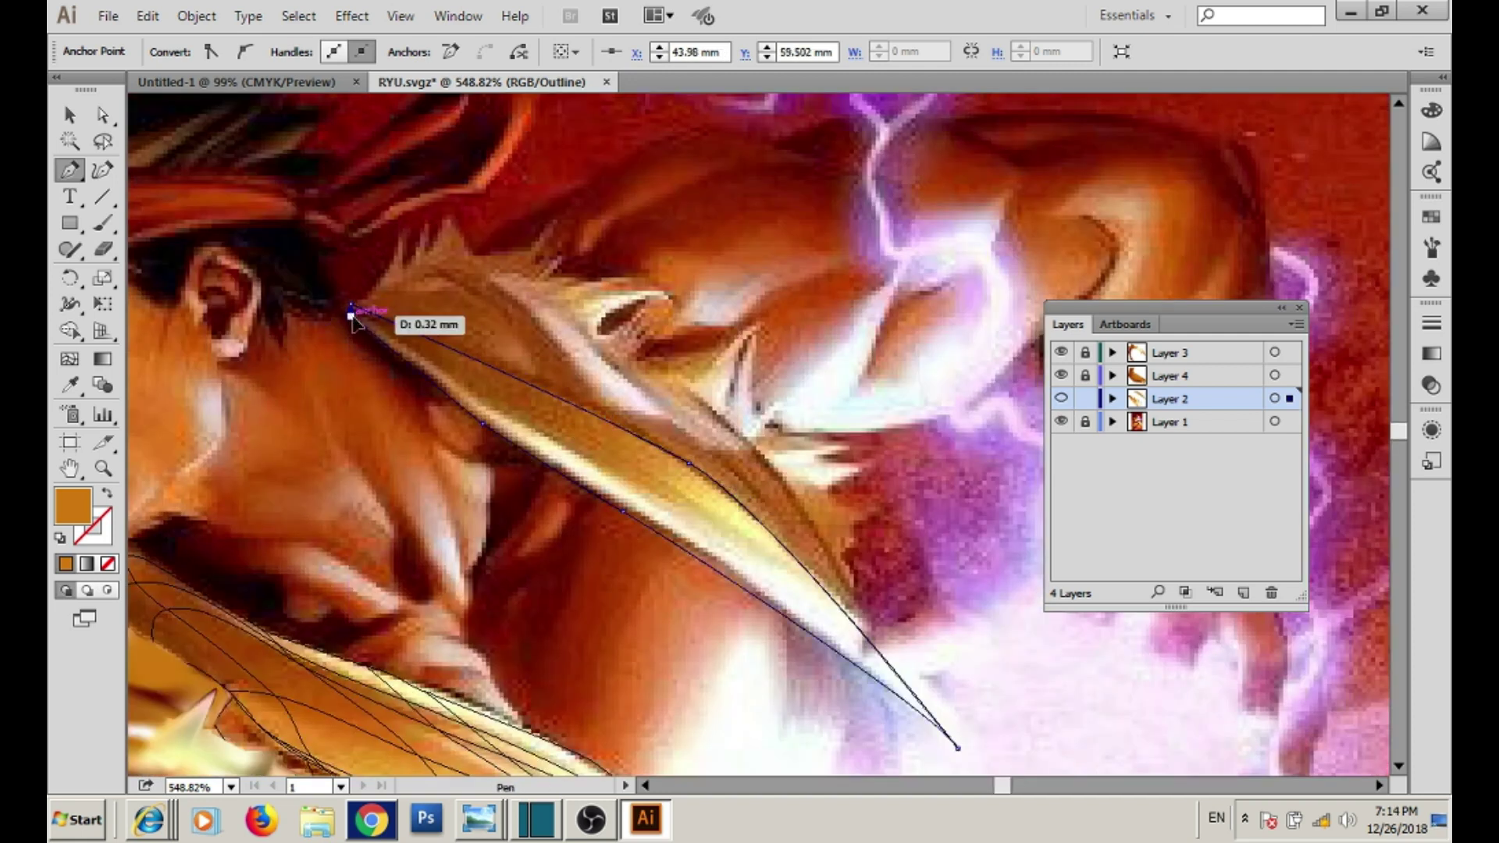
pyautogui.press('v')
pyautogui.moveTo(556, 490); pyautogui.dragTo(408, 415)
# - Turn the strap shape into a gradient mesh with three mesh lines across it
pyautogui.press('u')
pyautogui.click(584, 455)
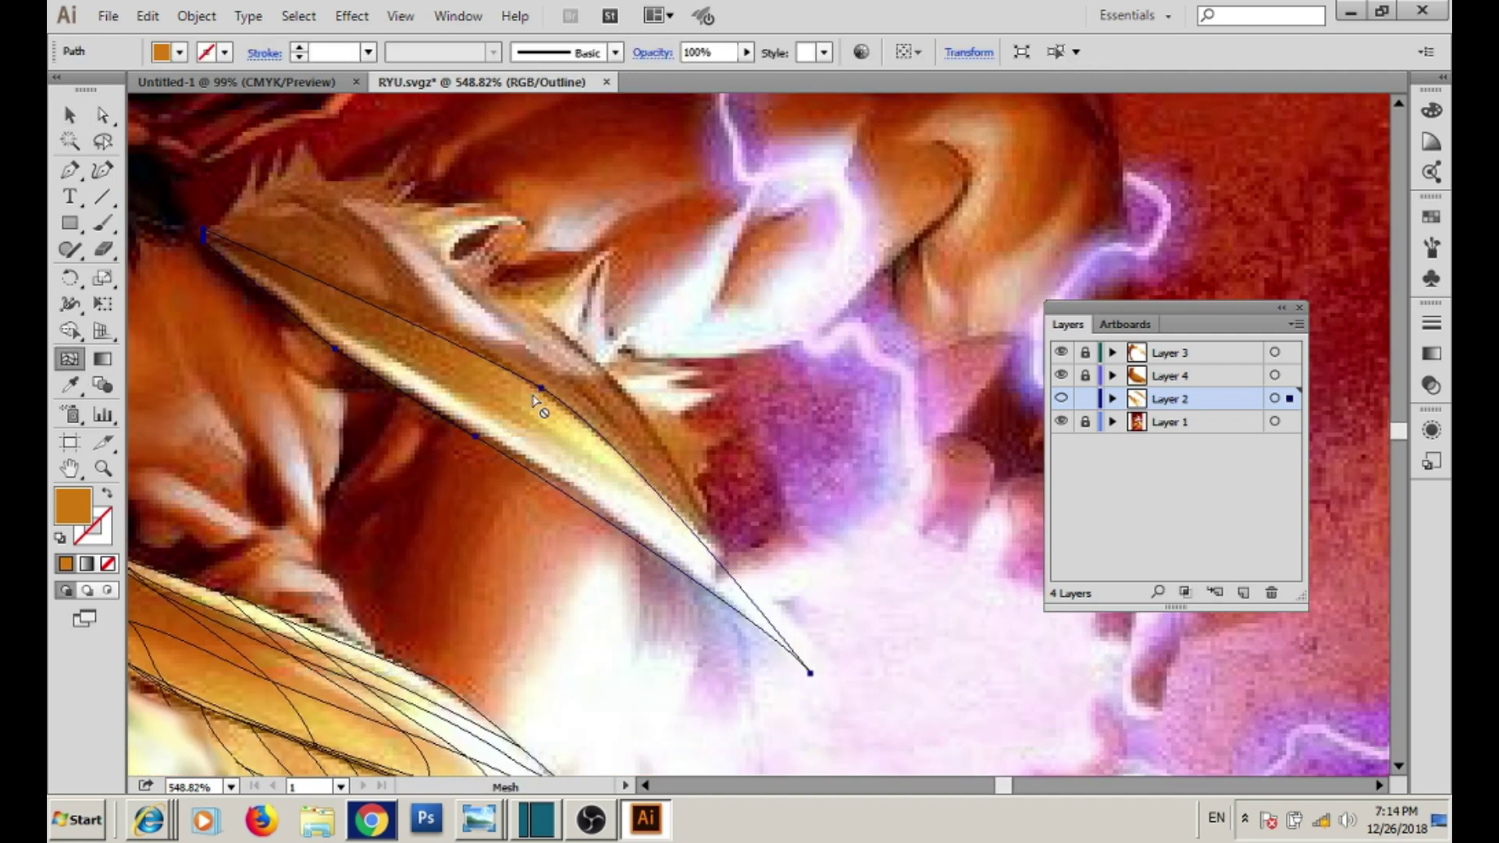
pyautogui.click(602, 467)
pyautogui.click(486, 402)
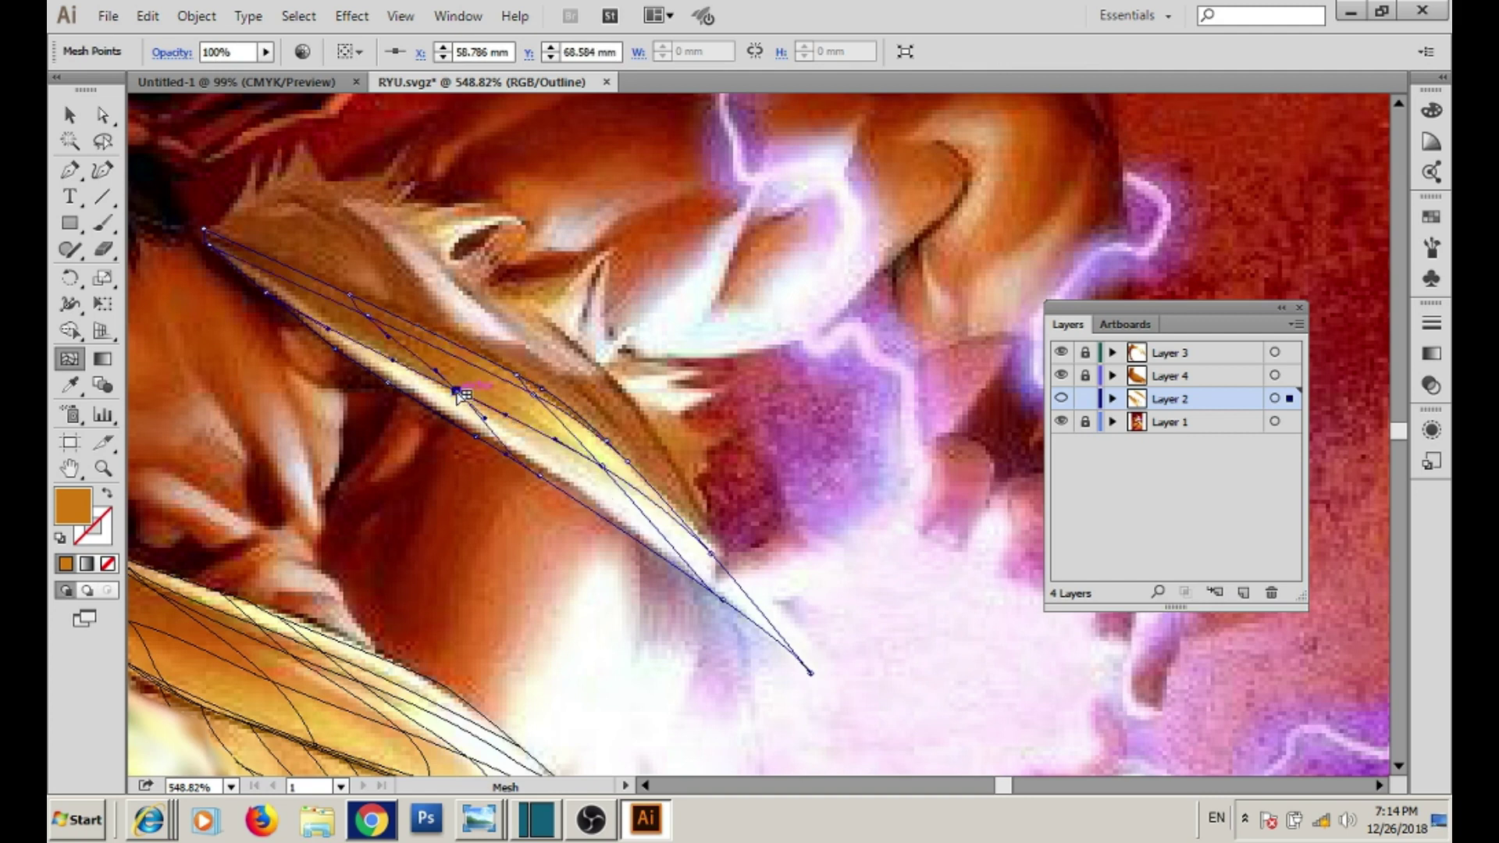
pyautogui.moveTo(431, 361); pyautogui.dragTo(485, 435)
pyautogui.press('z')
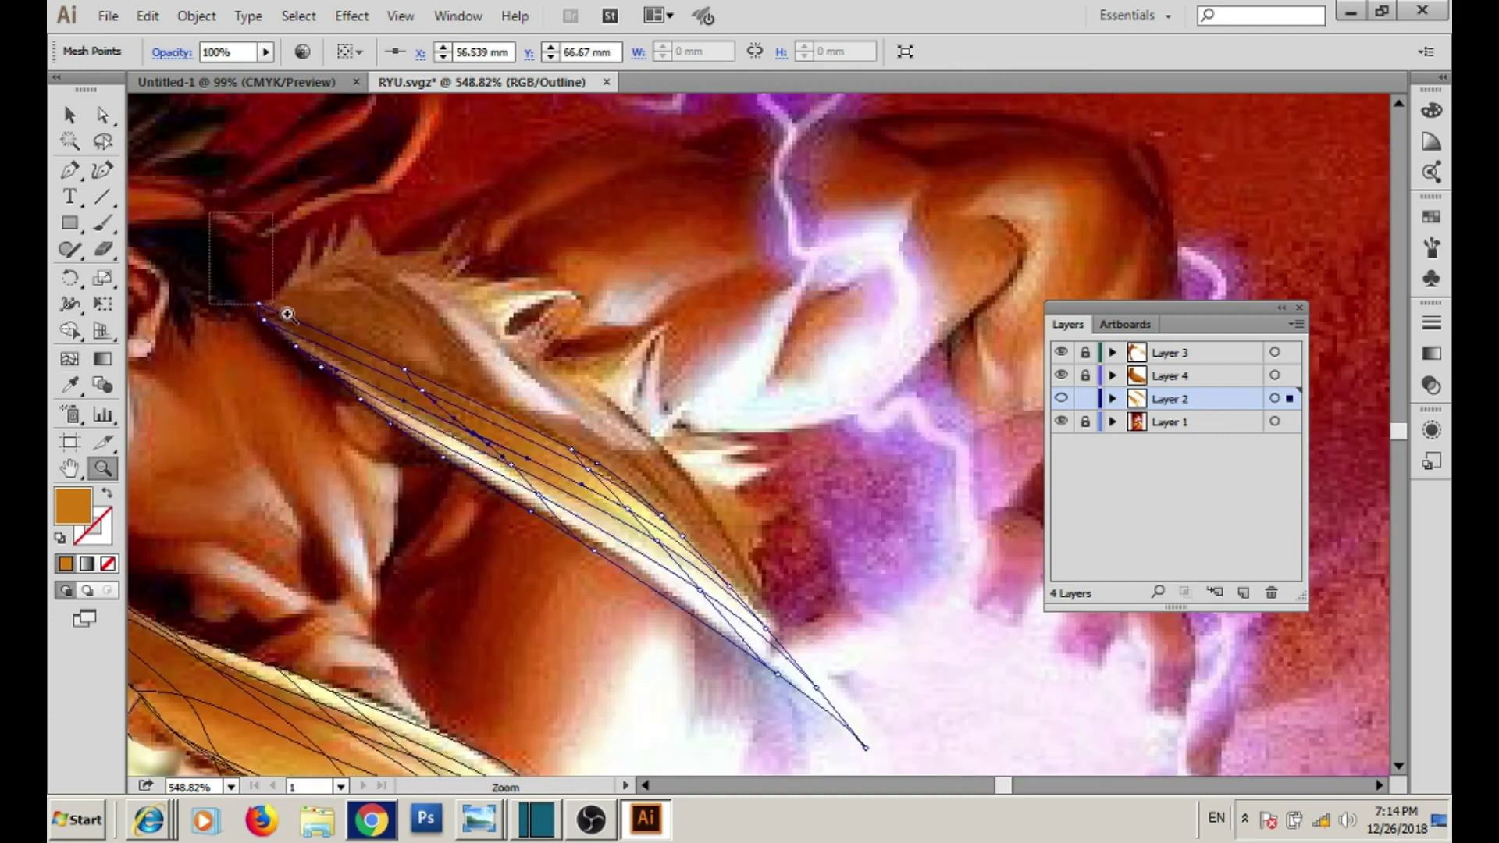
pyautogui.click(287, 314)
pyautogui.press('v')
pyautogui.click(568, 375)
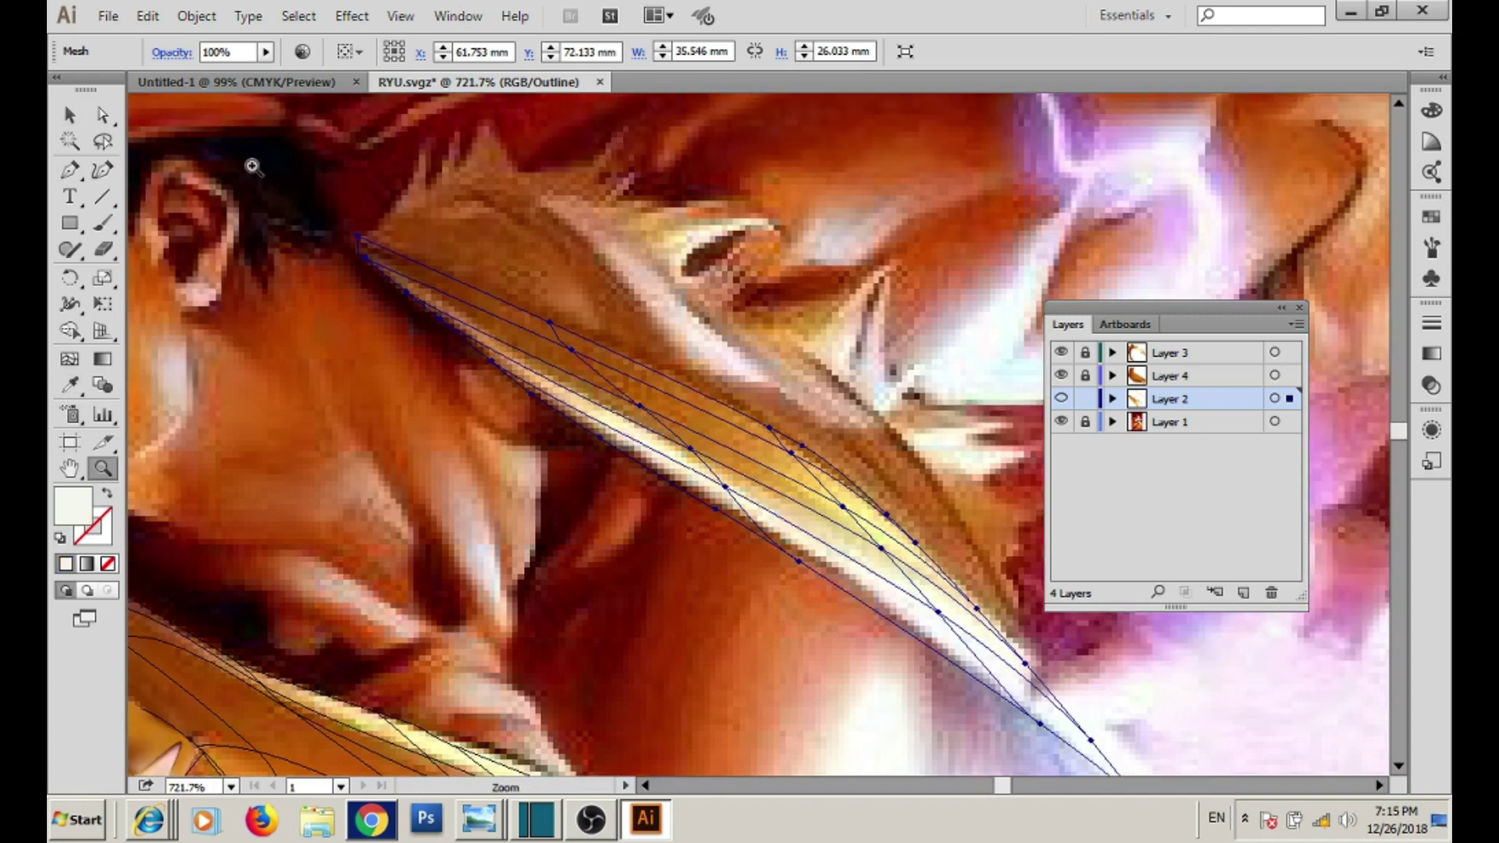
pyautogui.moveTo(250, 161); pyautogui.dragTo(428, 395)
# - Colour the strap-tip mesh point dark brown and nearby points light and tan from the photo
pyautogui.press('a')
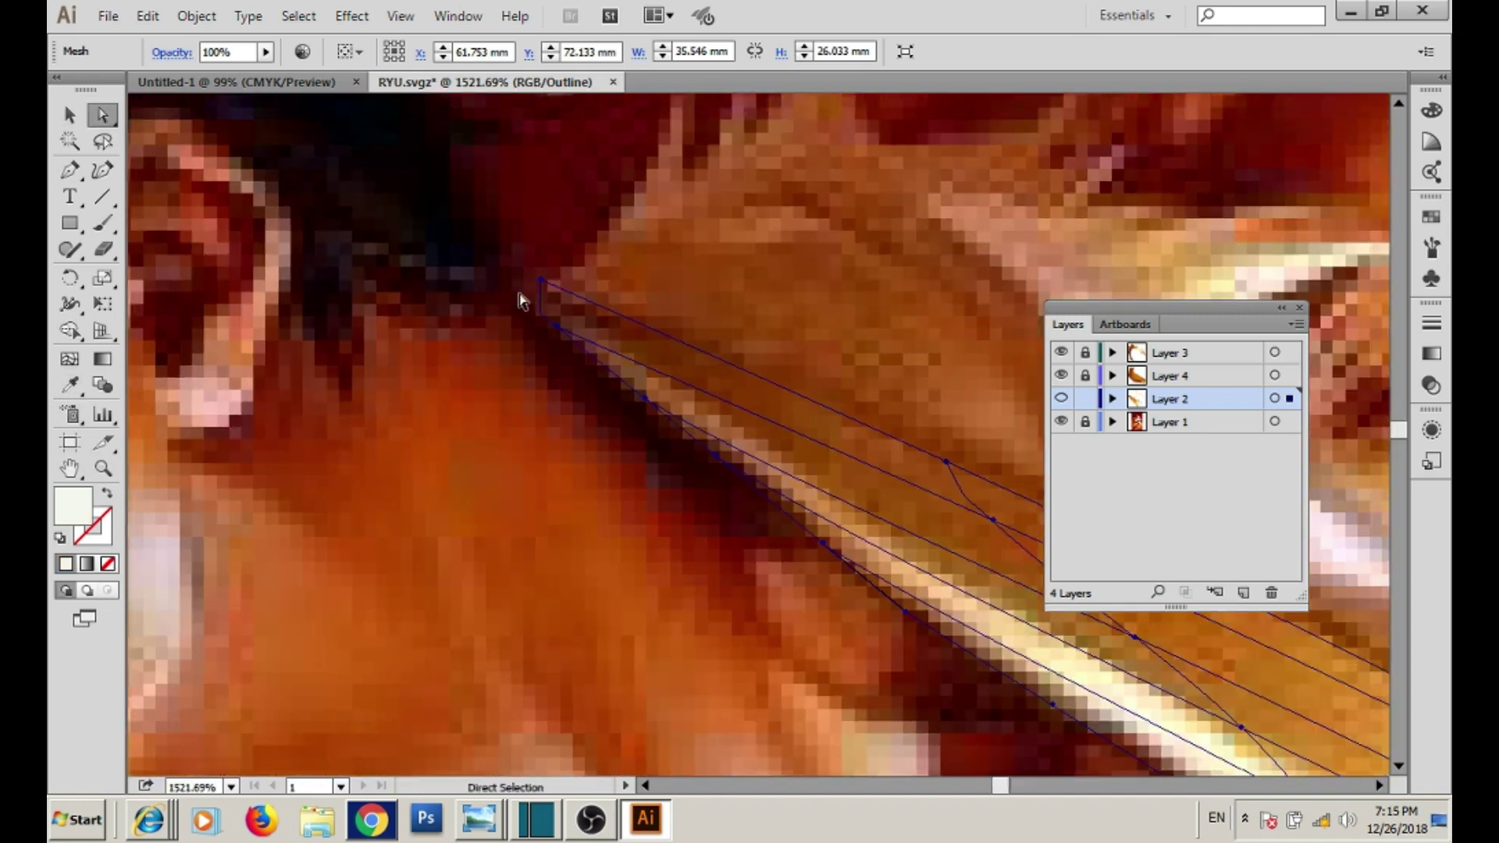
pyautogui.click(540, 279)
pyautogui.press('i')
pyautogui.click(552, 284)
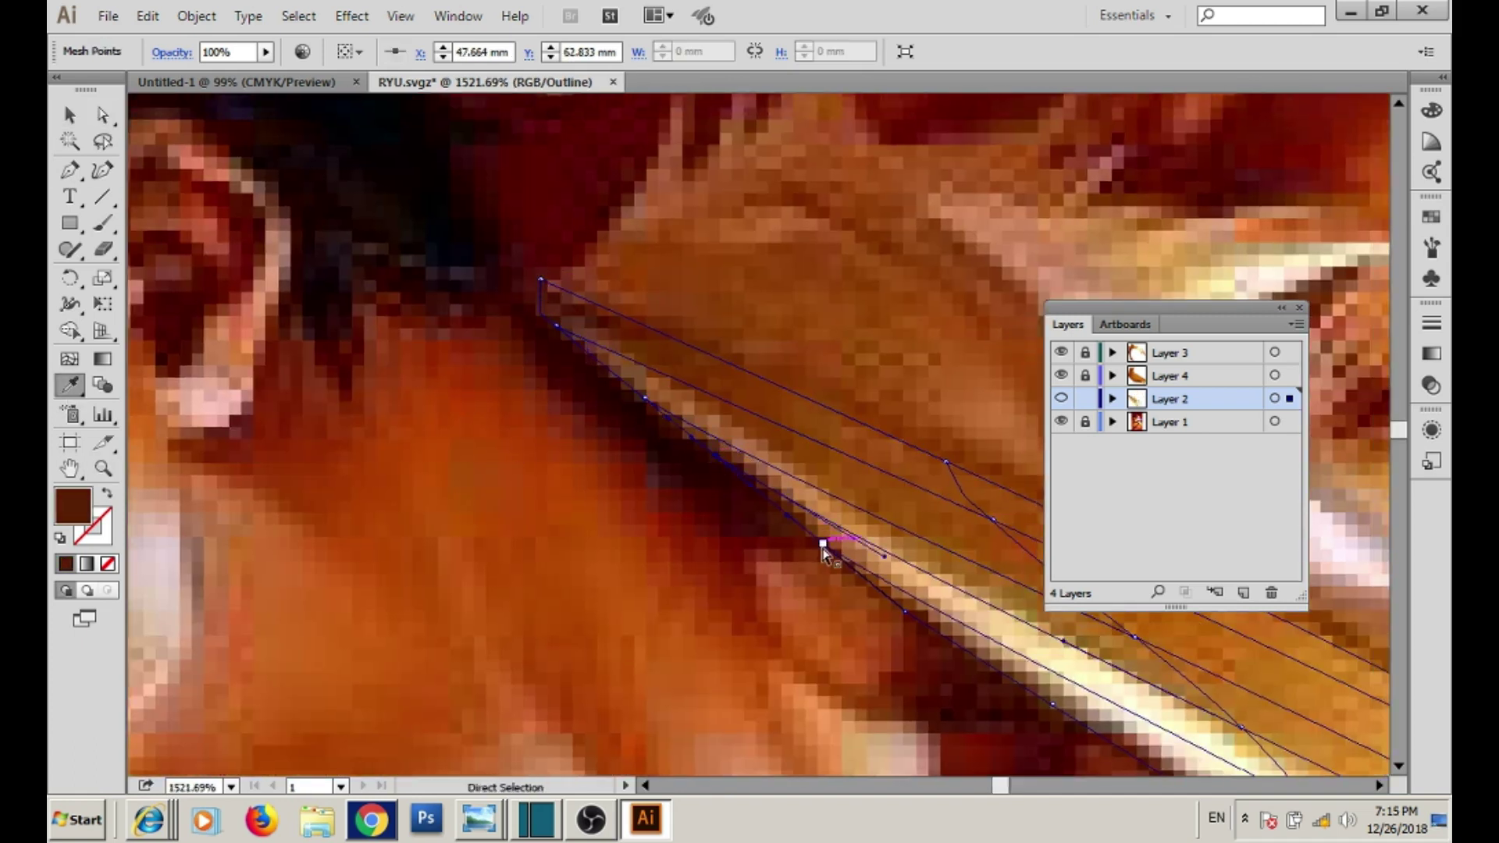
pyautogui.moveTo(692, 519); pyautogui.dragTo(533, 407)
pyautogui.click(747, 501)
pyautogui.click(673, 426)
pyautogui.click(793, 344)
pyautogui.click(841, 416)
pyautogui.moveTo(974, 528); pyautogui.dragTo(730, 367)
pyautogui.click(919, 550)
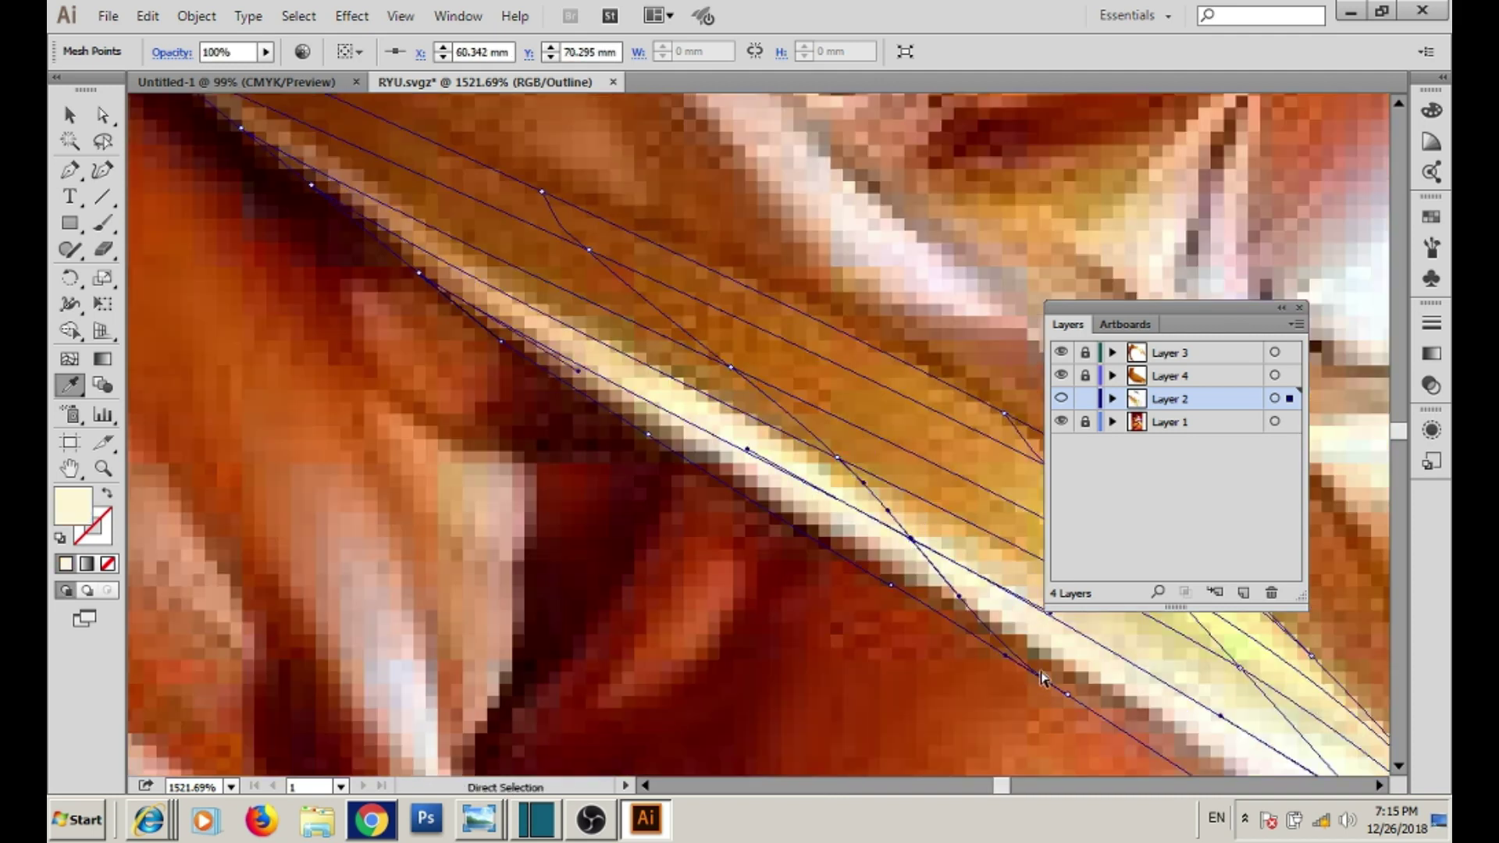
pyautogui.moveTo(455, 412); pyautogui.dragTo(293, 316)
pyautogui.moveTo(832, 528); pyautogui.dragTo(847, 508)
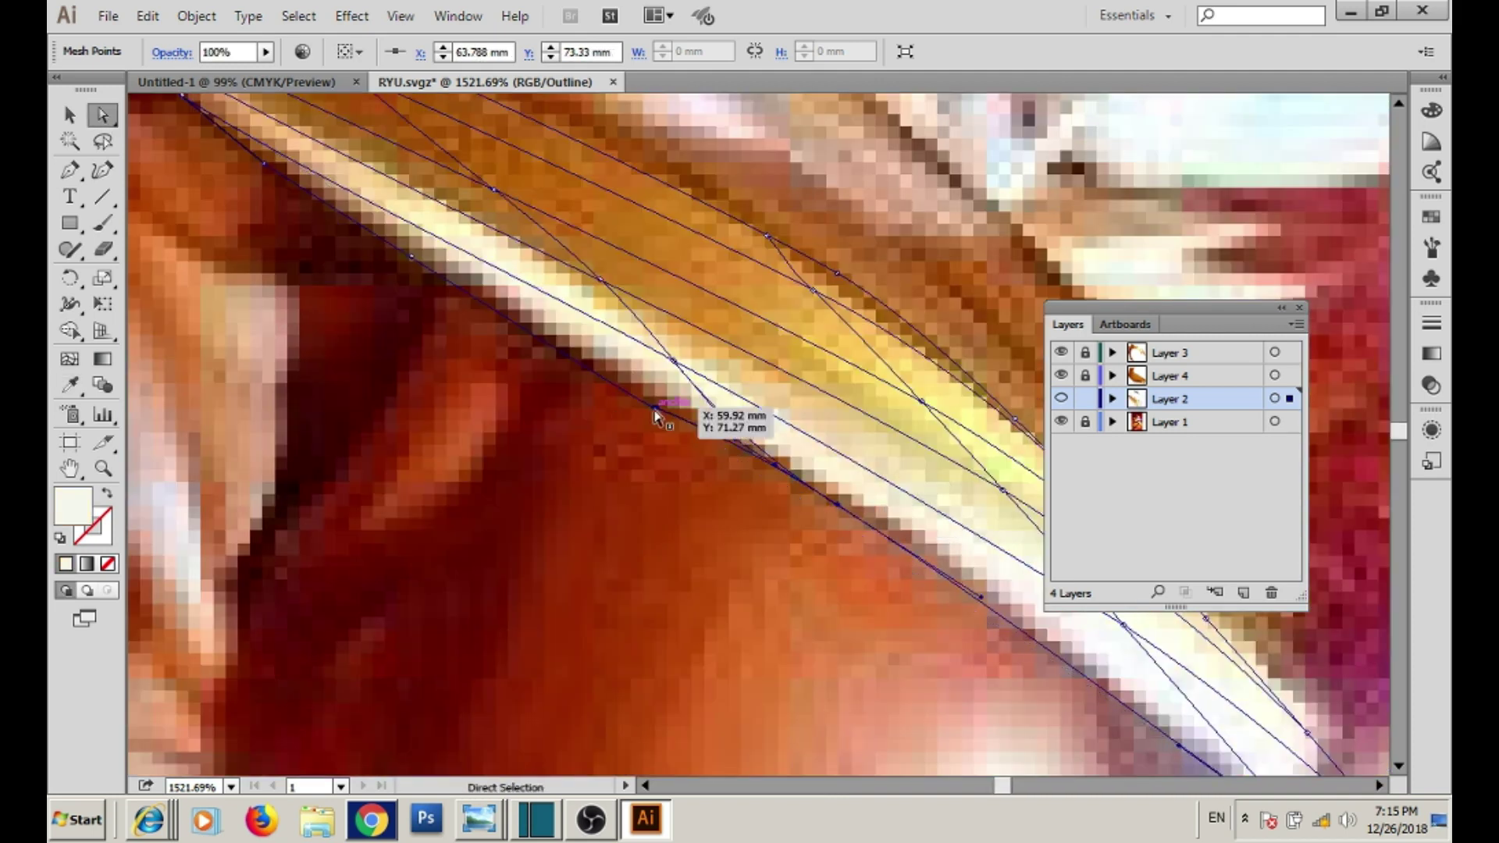
# - Sample a photo tone, a white highlight and tan into further strap mesh points
pyautogui.press('i')
pyautogui.scroll(-5, 876, 602)
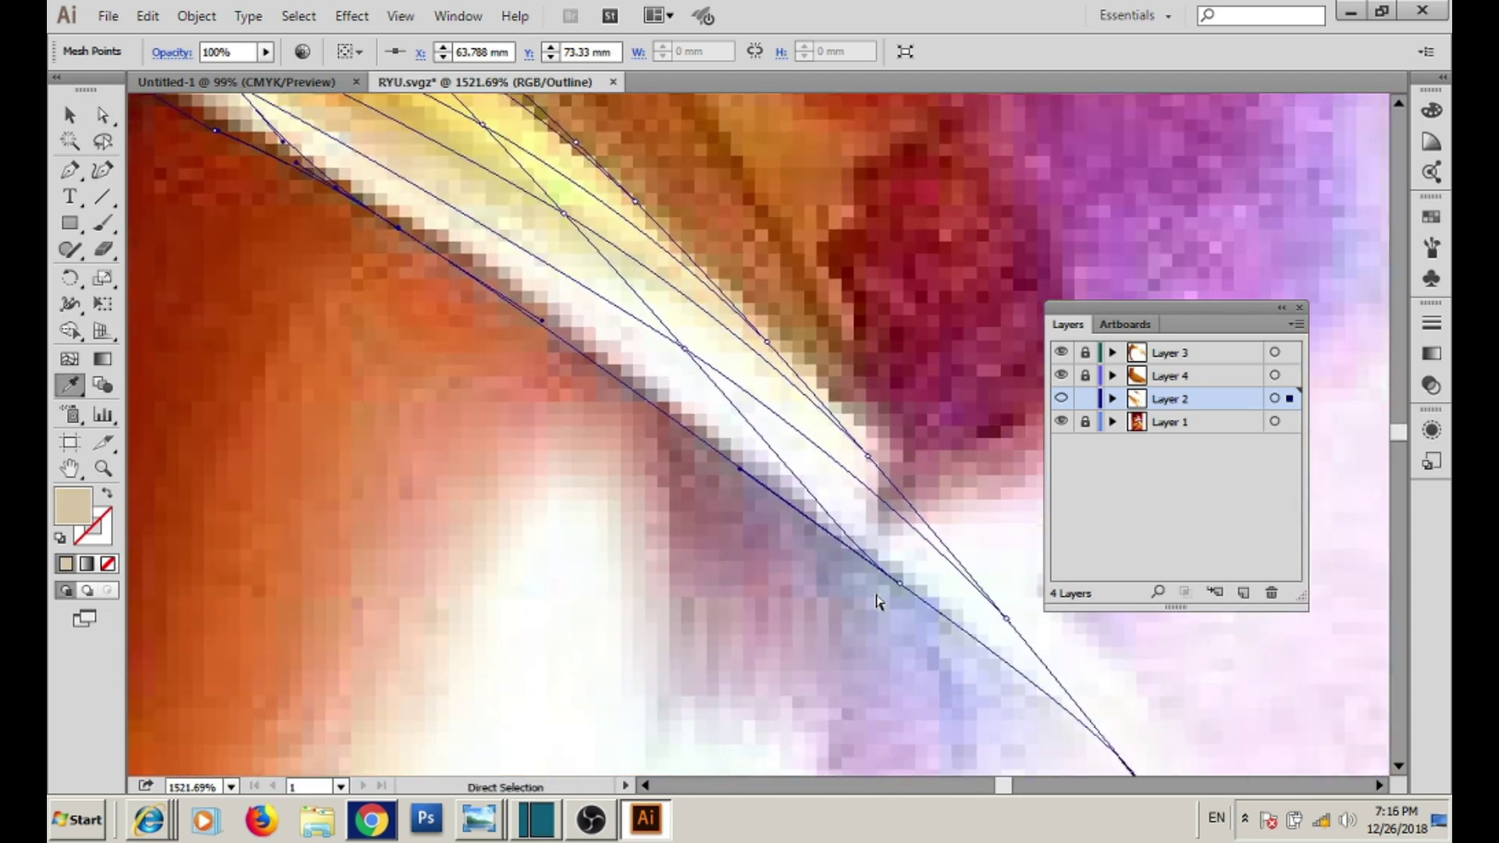
pyautogui.click(897, 546)
pyautogui.scroll(-5, 921, 667)
pyautogui.click(793, 491)
pyautogui.scroll(5, 702, 437)
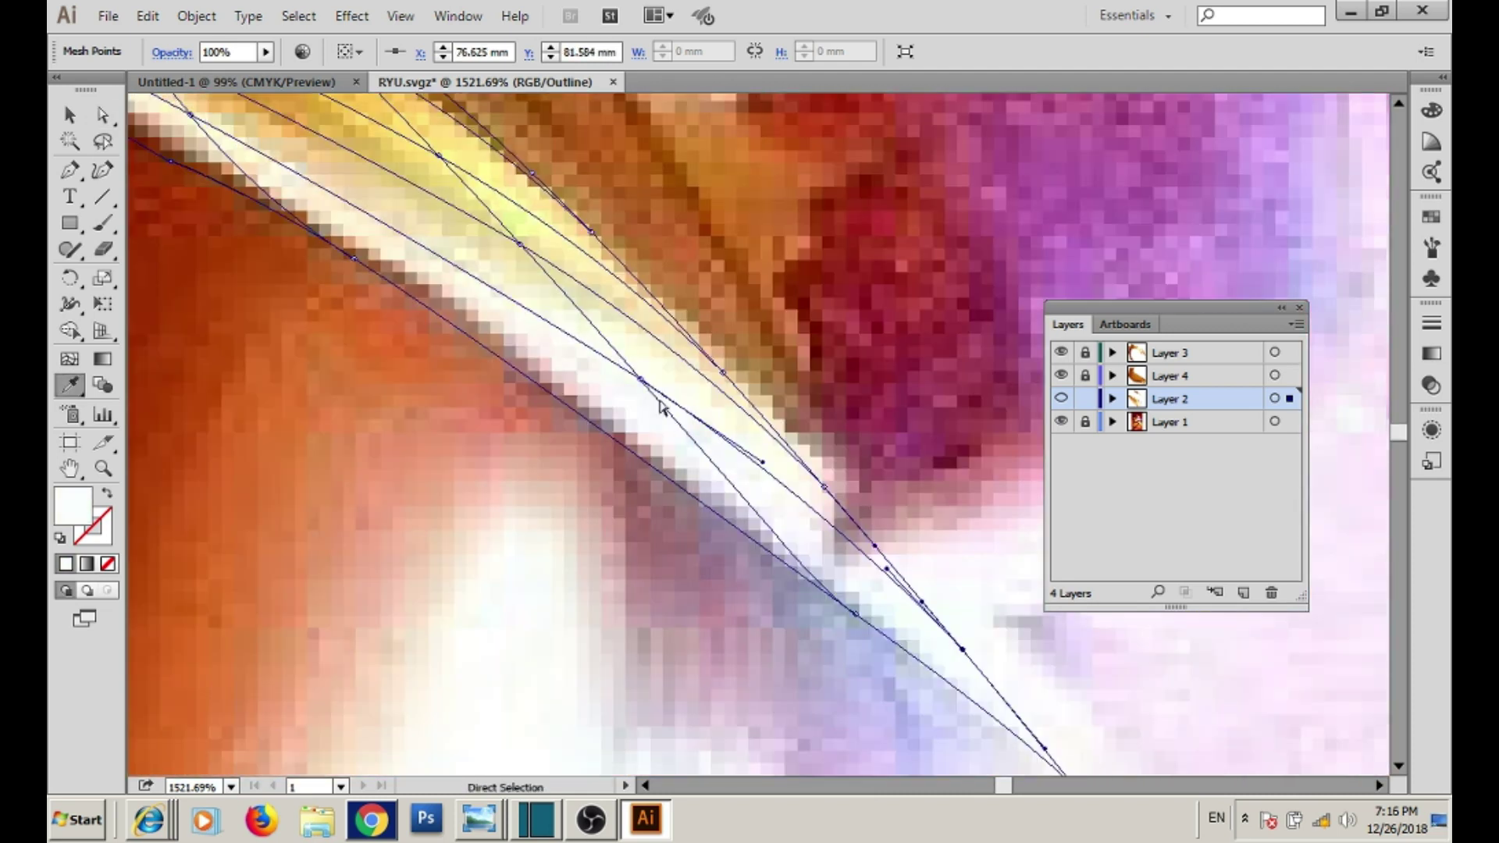
pyautogui.scroll(5, 806, 466)
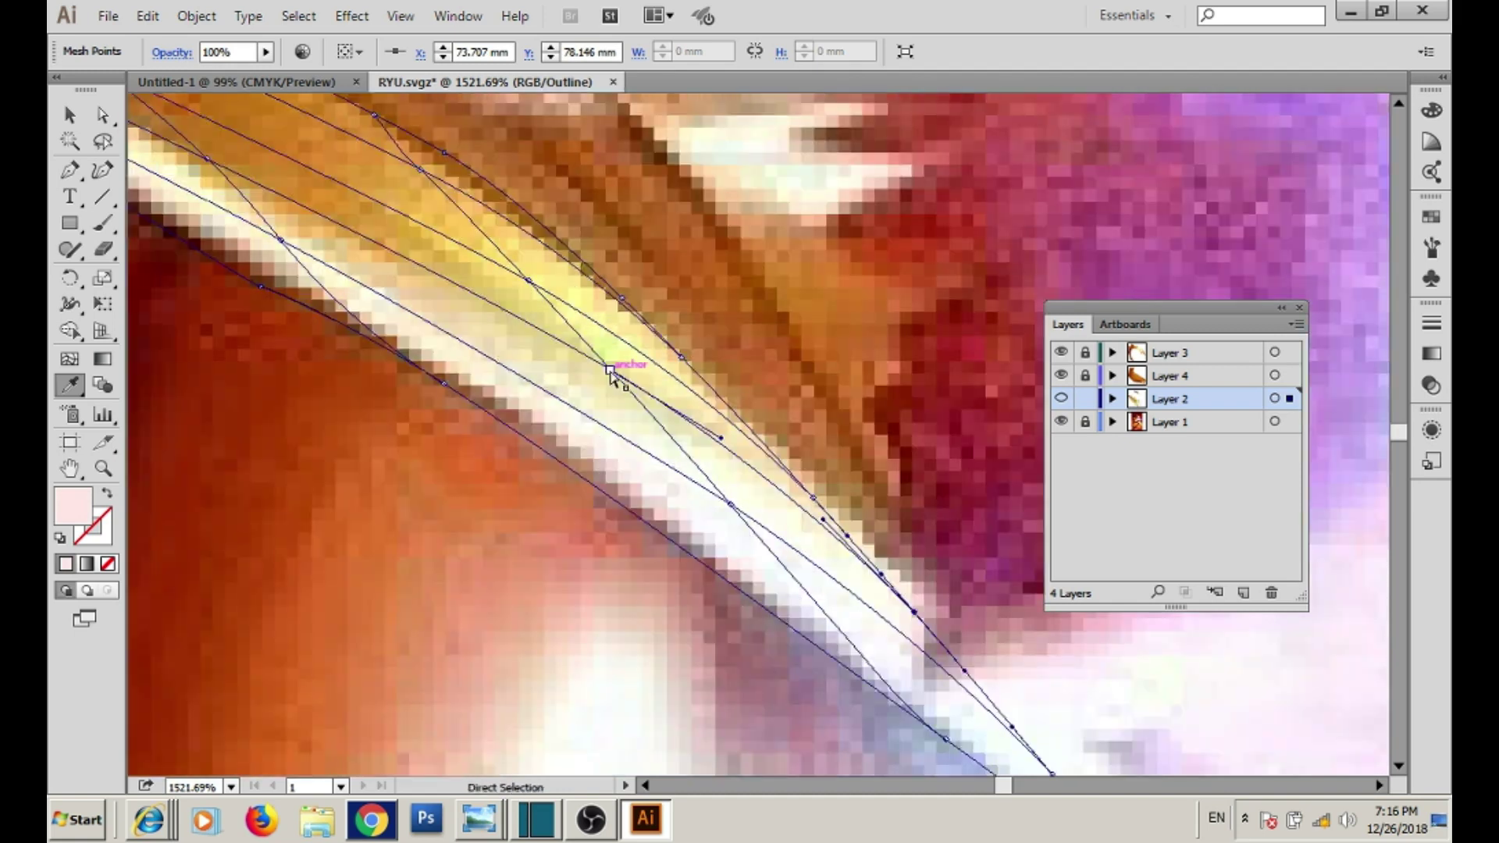
pyautogui.click(612, 378)
# - Recolour the strap's upper-edge mesh points with white and dark brown sampled from the photo
pyautogui.moveTo(663, 428); pyautogui.dragTo(772, 535)
pyautogui.click(738, 472)
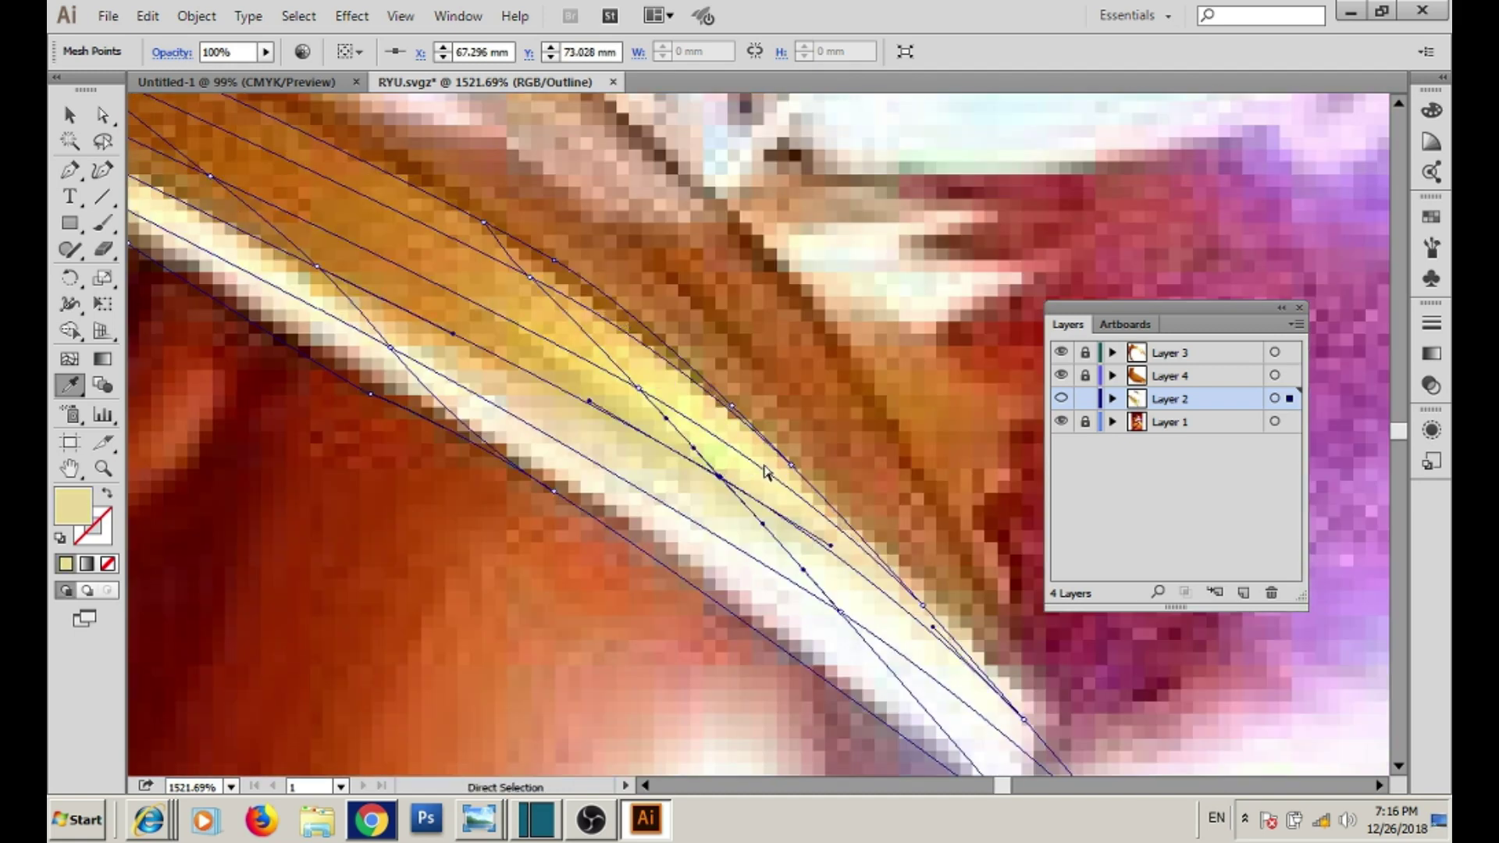
pyautogui.moveTo(657, 416); pyautogui.dragTo(725, 484)
pyautogui.click(562, 291)
pyautogui.click(700, 432)
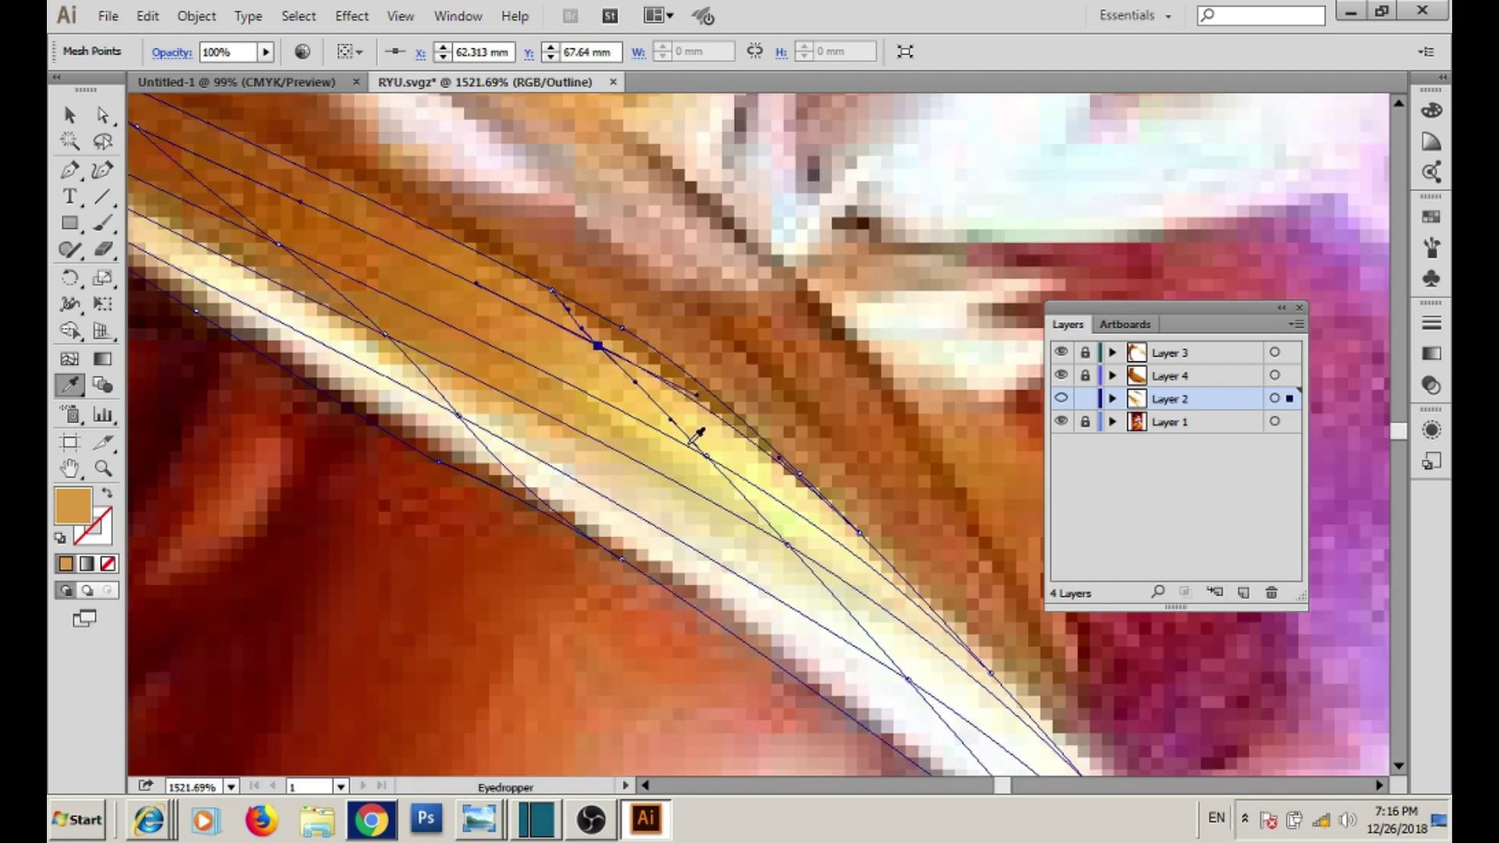
pyautogui.click(788, 544)
pyautogui.moveTo(792, 546); pyautogui.dragTo(877, 630)
pyautogui.click(562, 523)
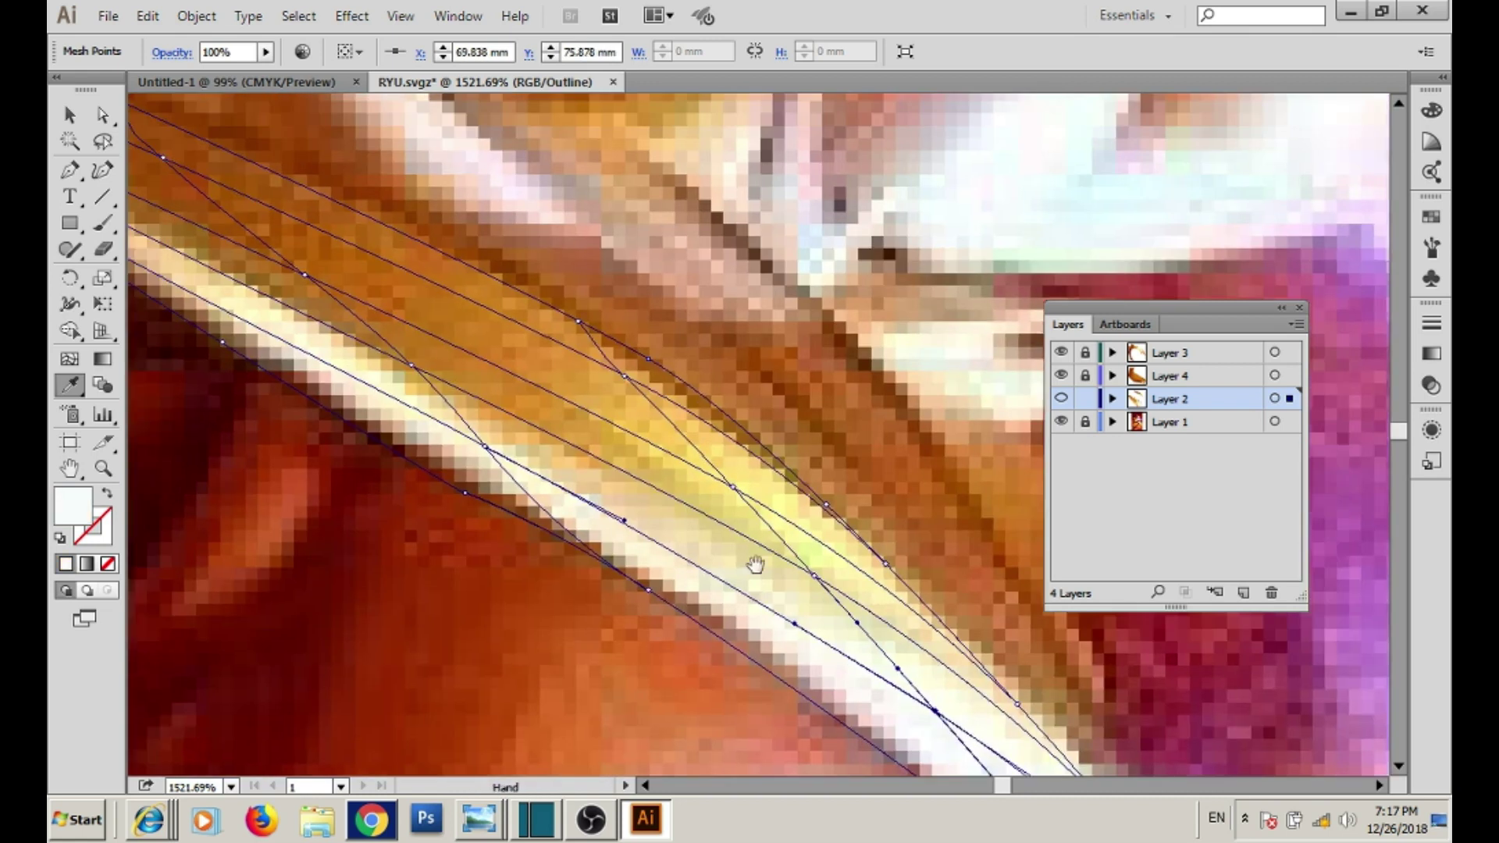
pyautogui.click(683, 424)
pyautogui.click(639, 374)
pyautogui.moveTo(646, 368)
pyautogui.mouseDown()
pyautogui.moveTo(686, 546)
pyautogui.moveTo(682, 480)
pyautogui.mouseUp()
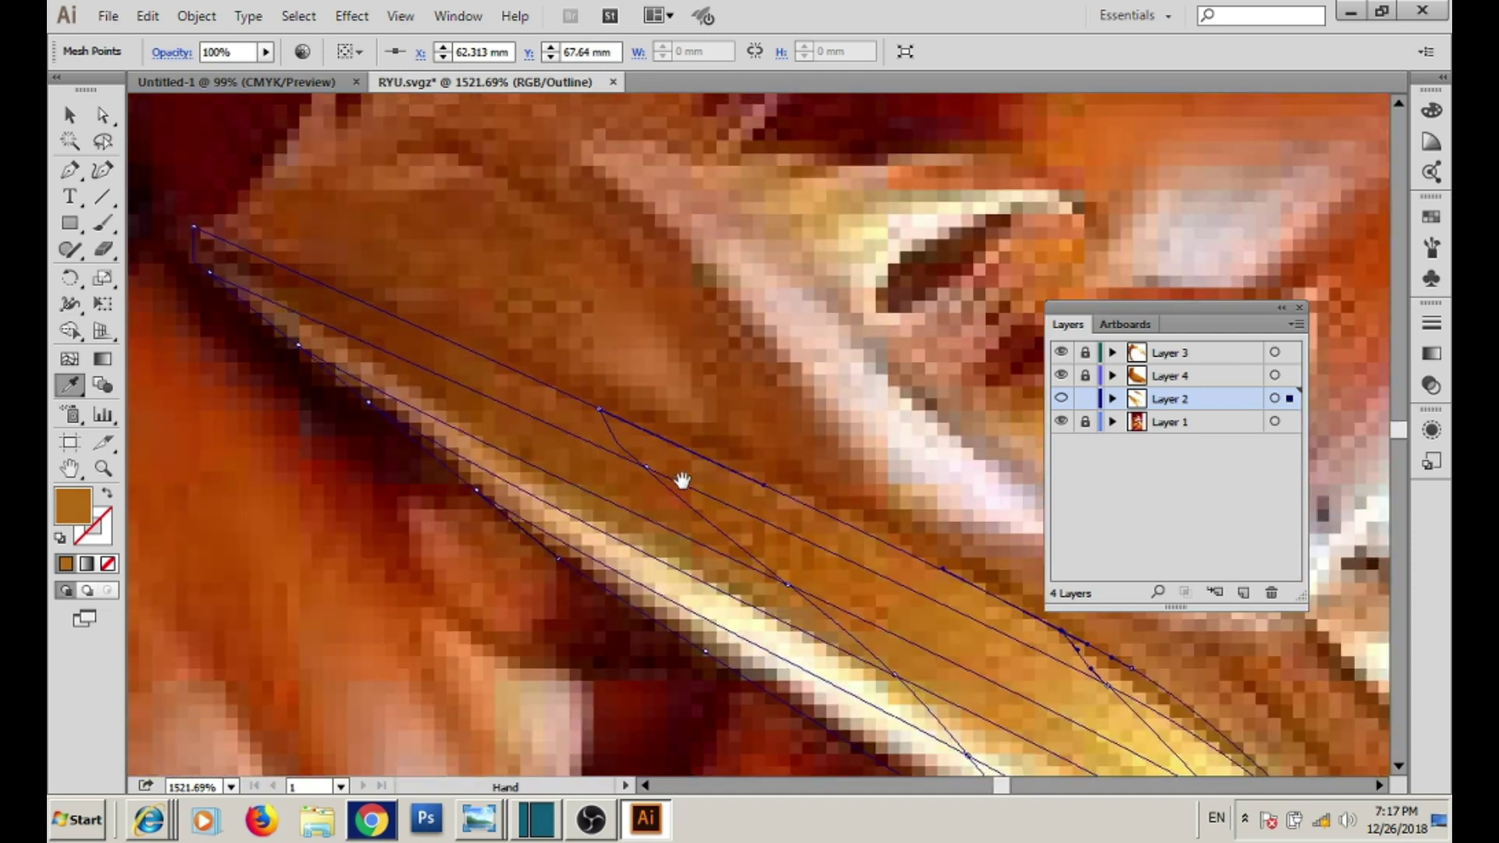
# - Preview the coloured strap mesh, zooming out to check it against the whole figure
pyautogui.hotkey('ctrl', 'y')
pyautogui.press('z')
pyautogui.keyDown('alt'); pyautogui.click(726, 412); pyautogui.keyUp('alt')
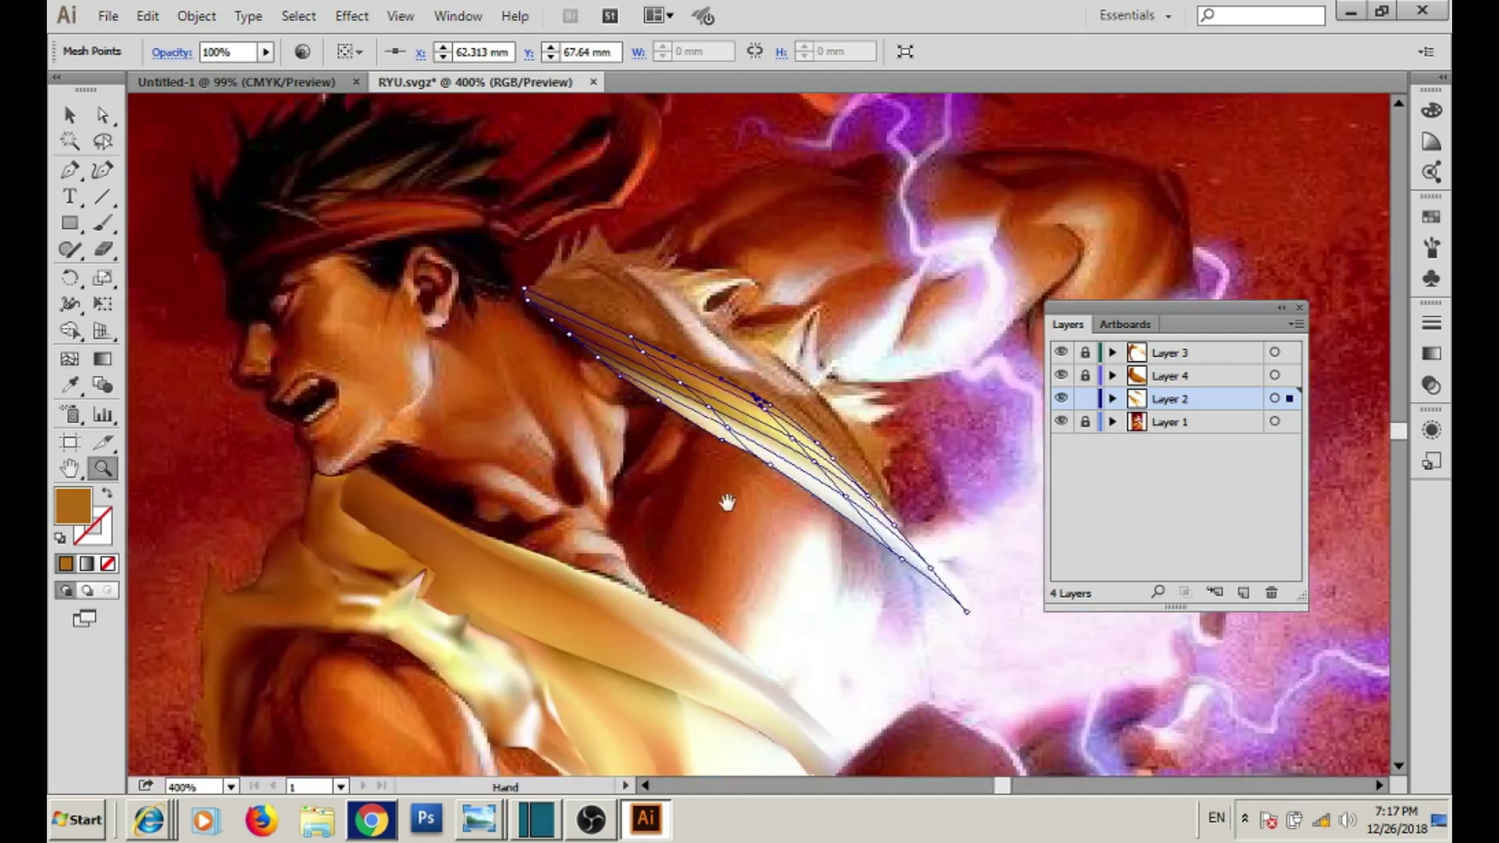
pyautogui.keyDown('alt'); pyautogui.click(723, 502); pyautogui.keyUp('alt')
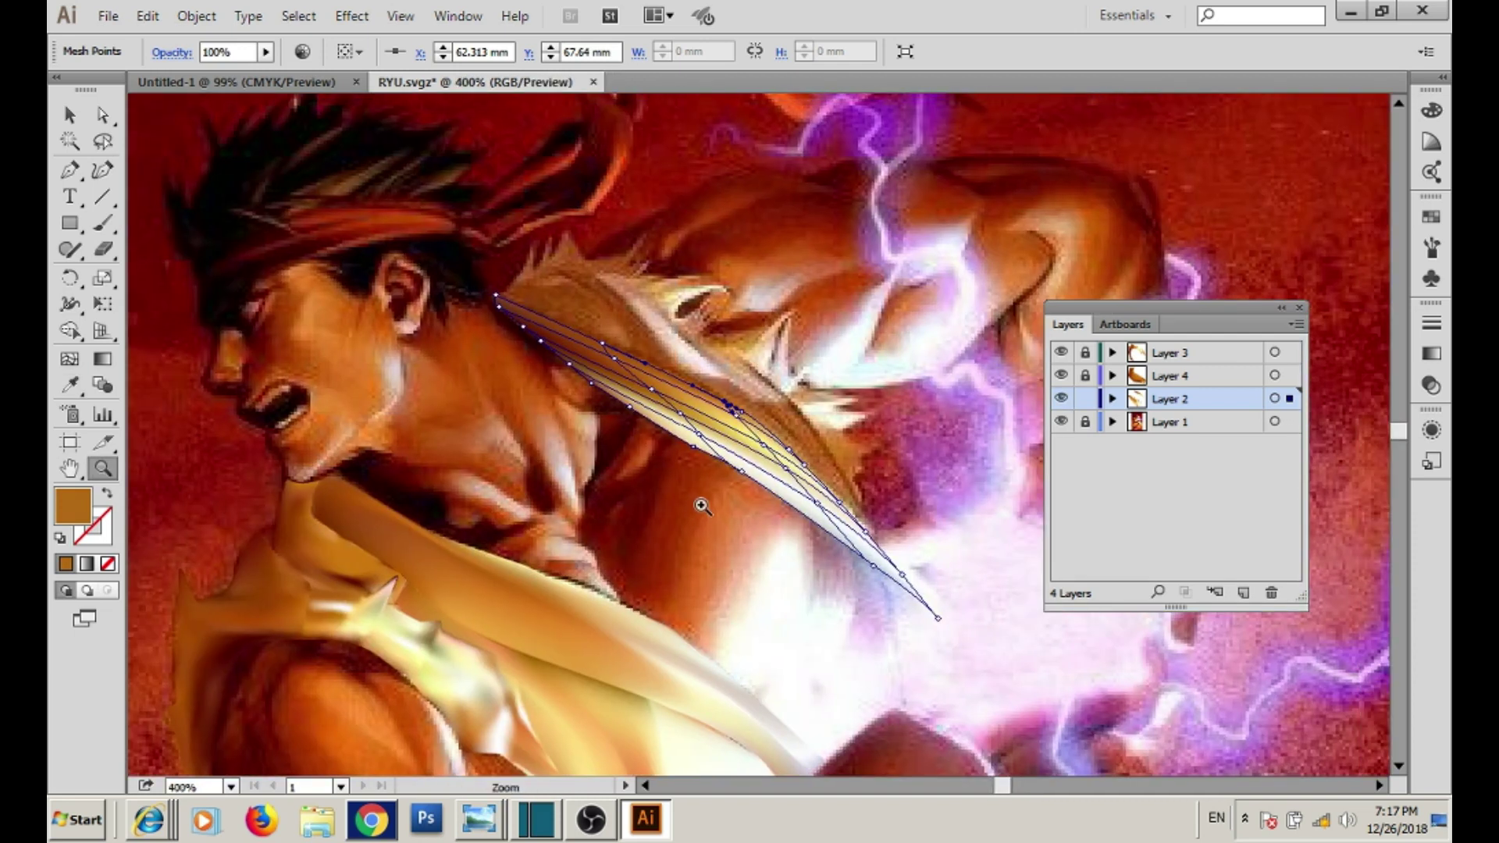
pyautogui.moveTo(456, 209)
pyautogui.mouseDown()
pyautogui.moveTo(972, 625)
pyautogui.moveTo(687, 417)
pyautogui.moveTo(702, 488)
pyautogui.moveTo(936, 708)
pyautogui.mouseUp()
pyautogui.hotkey('ctrl', 'y')
# - Draw a closed curved Pen shape over the strap's upper edge
pyautogui.click(913, 680)
pyautogui.moveTo(712, 390)
pyautogui.mouseDown()
pyautogui.moveTo(606, 336)
pyautogui.moveTo(850, 412)
pyautogui.mouseUp()
pyautogui.moveTo(695, 322)
pyautogui.mouseDown()
pyautogui.moveTo(576, 394)
pyautogui.moveTo(551, 385)
pyautogui.moveTo(539, 340)
pyautogui.mouseUp()
pyautogui.press('v')
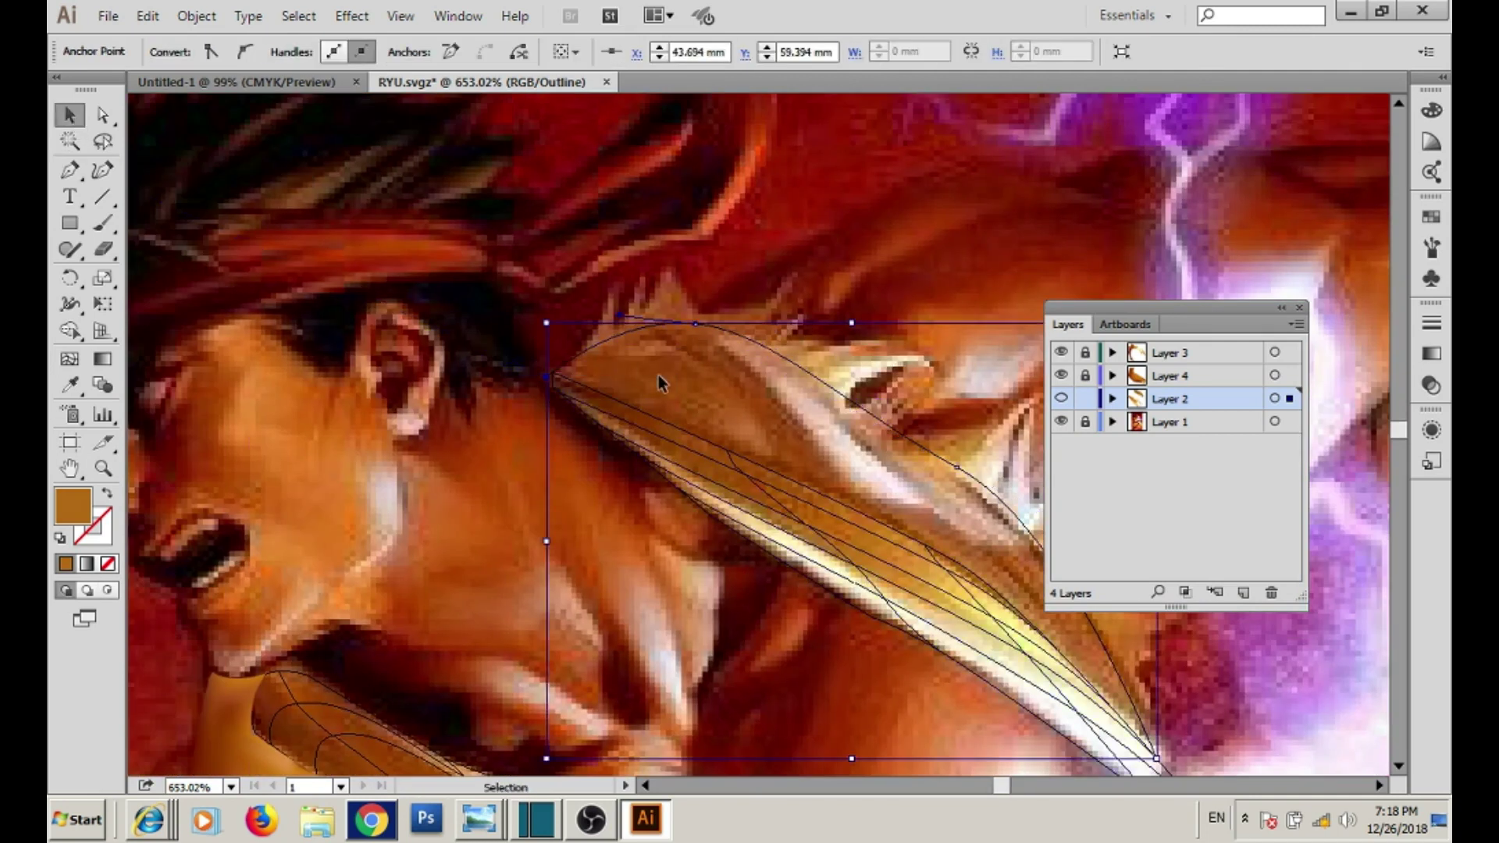
pyautogui.moveTo(658, 377); pyautogui.dragTo(551, 307)
pyautogui.click(104, 445)
pyautogui.hotkey('ctrl', 'y')
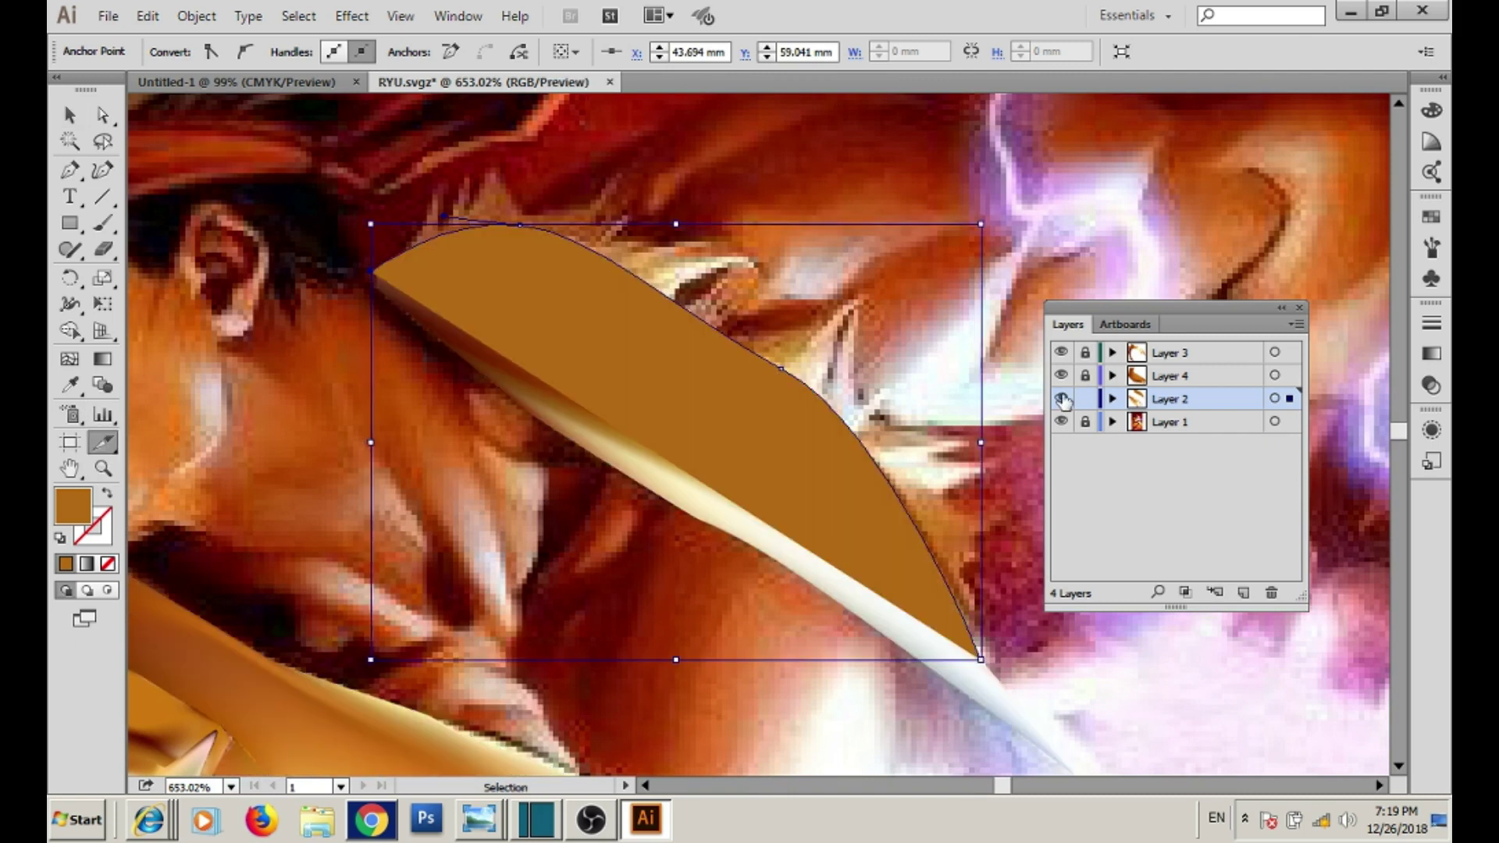
pyautogui.hotkey('ctrl', 'y')
# - Select the new strap-top shape in Layer 2 and fill it light pink sampled from the photo
pyautogui.click(1112, 398)
pyautogui.hotkey('ctrl', 'shift', 'a')
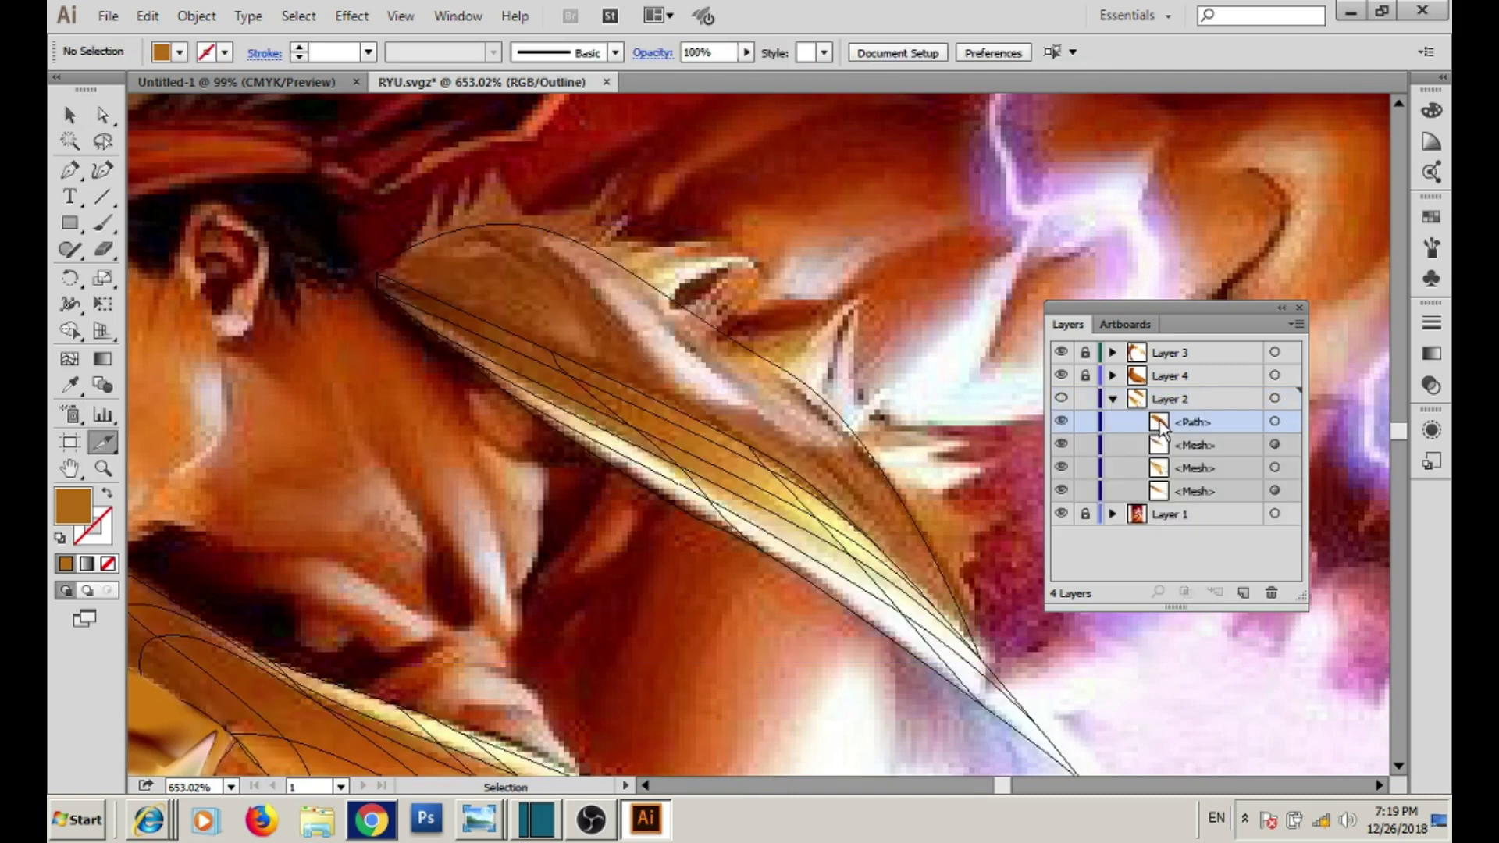
pyautogui.press('v')
pyautogui.hotkey('ctrl', 'y')
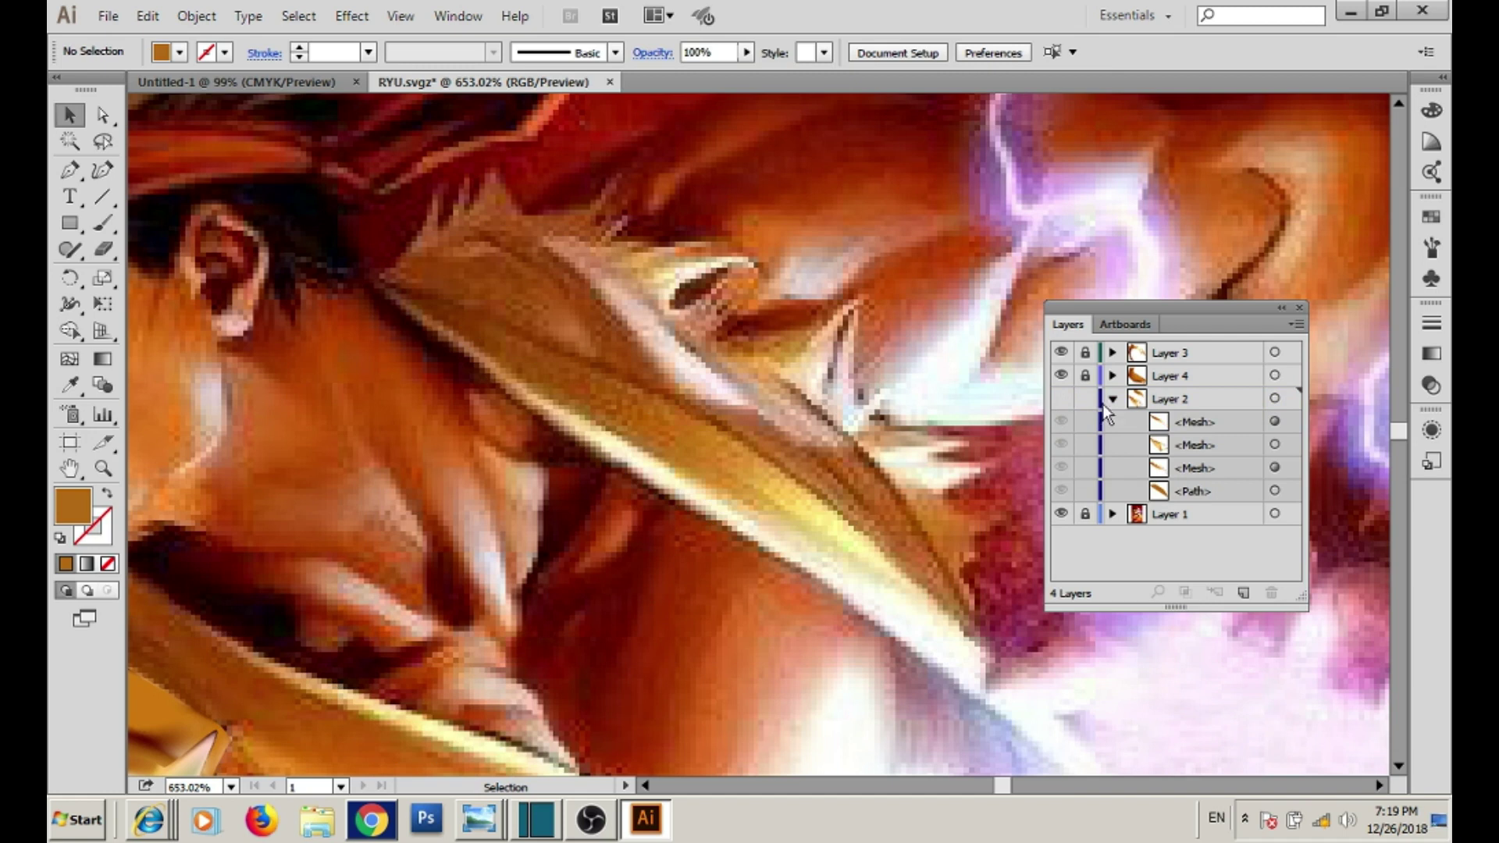
pyautogui.click(1112, 398)
pyautogui.click(1060, 398)
pyautogui.click(792, 417)
pyautogui.press('i')
pyautogui.click(1060, 400)
pyautogui.hotkey('ctrl', 'y')
# - Add six mesh lines across the new strap-top shape
pyautogui.press('u')
pyautogui.click(862, 445)
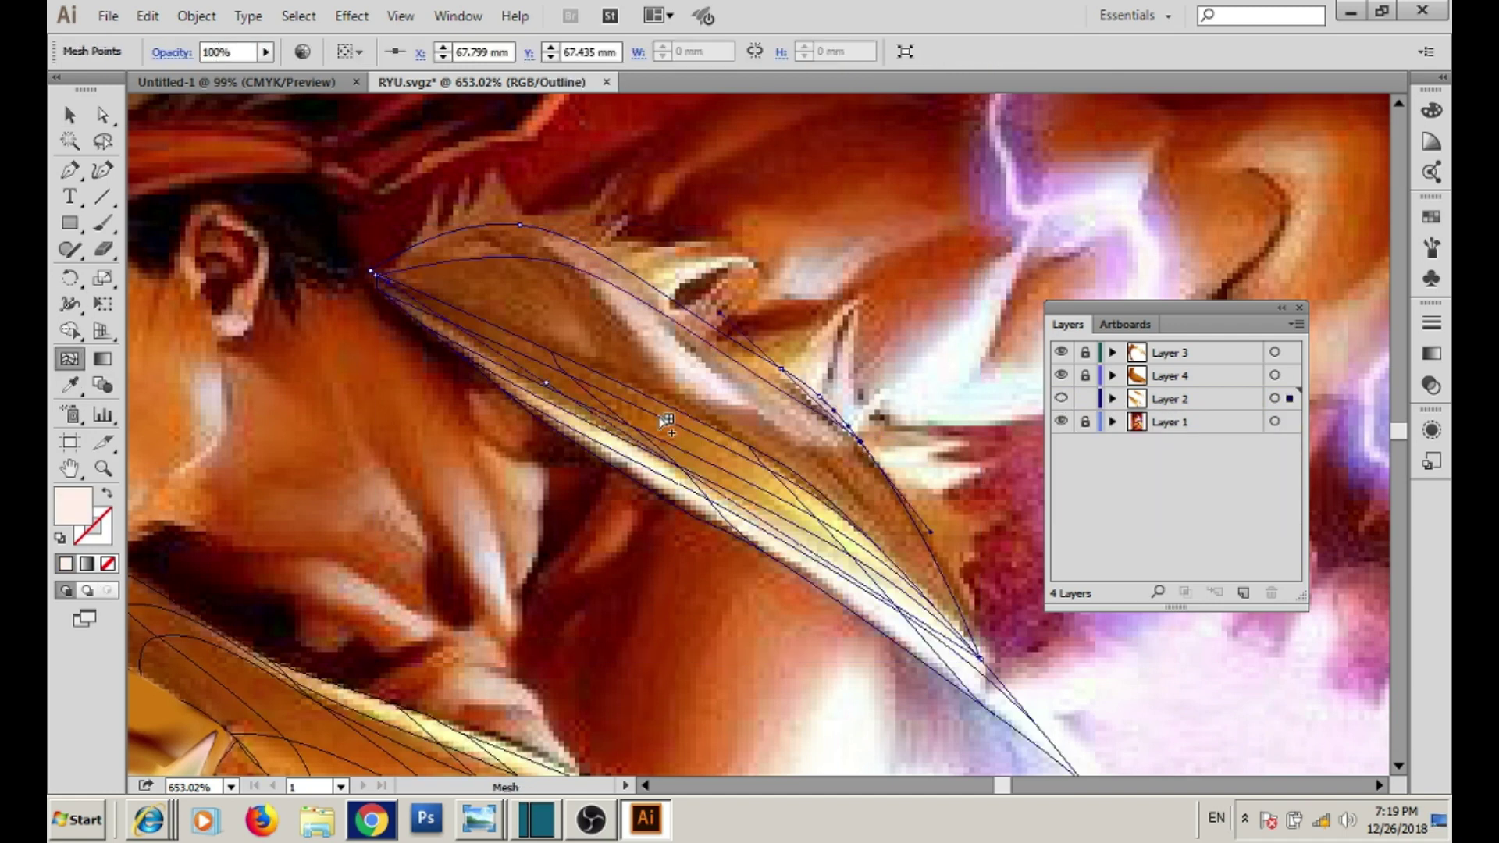
pyautogui.click(691, 332)
pyautogui.click(581, 269)
pyautogui.click(599, 302)
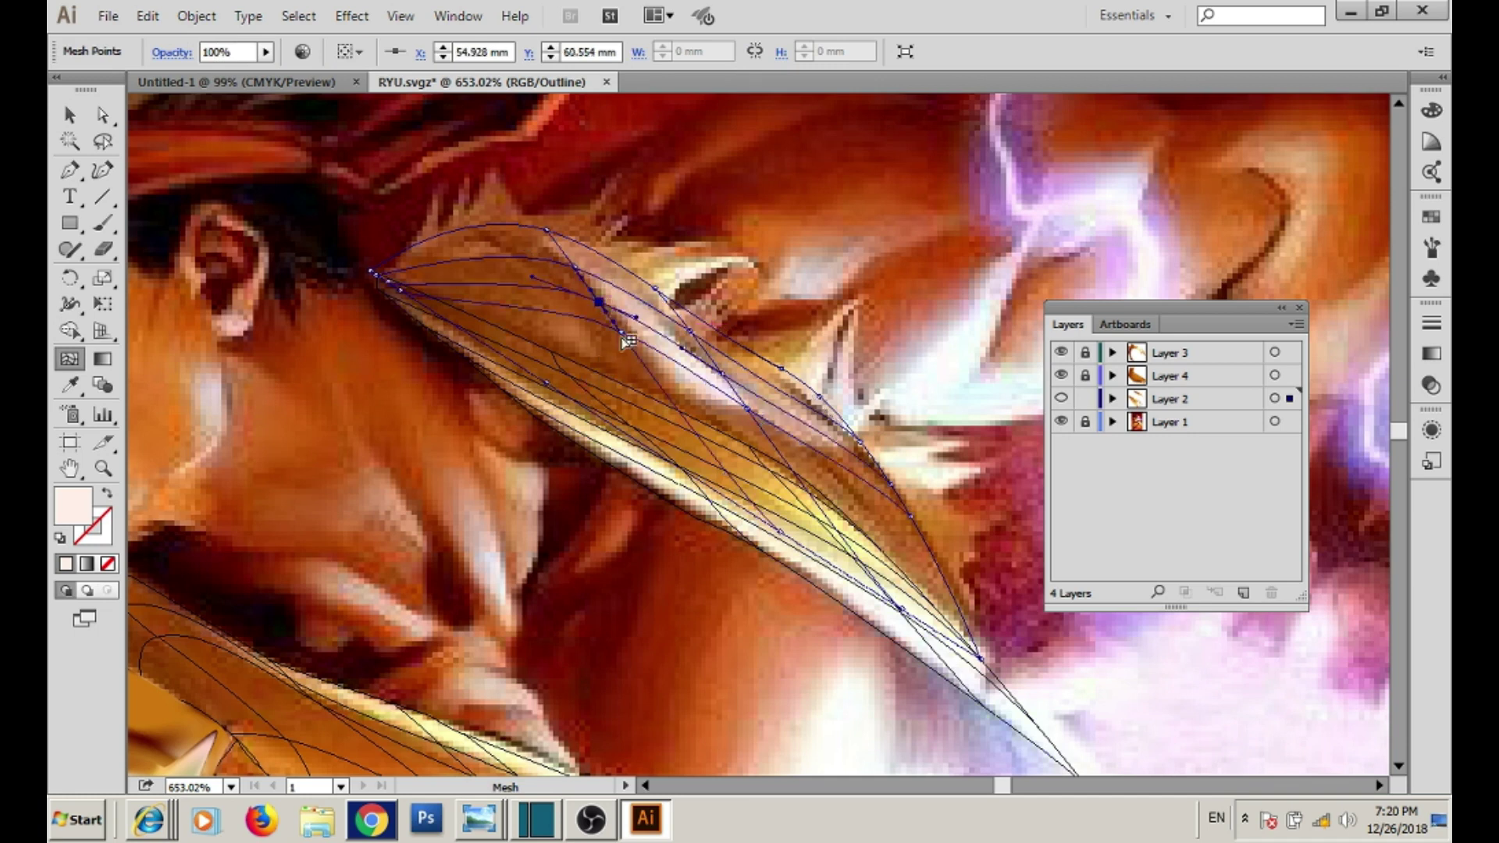
pyautogui.click(850, 470)
pyautogui.click(750, 410)
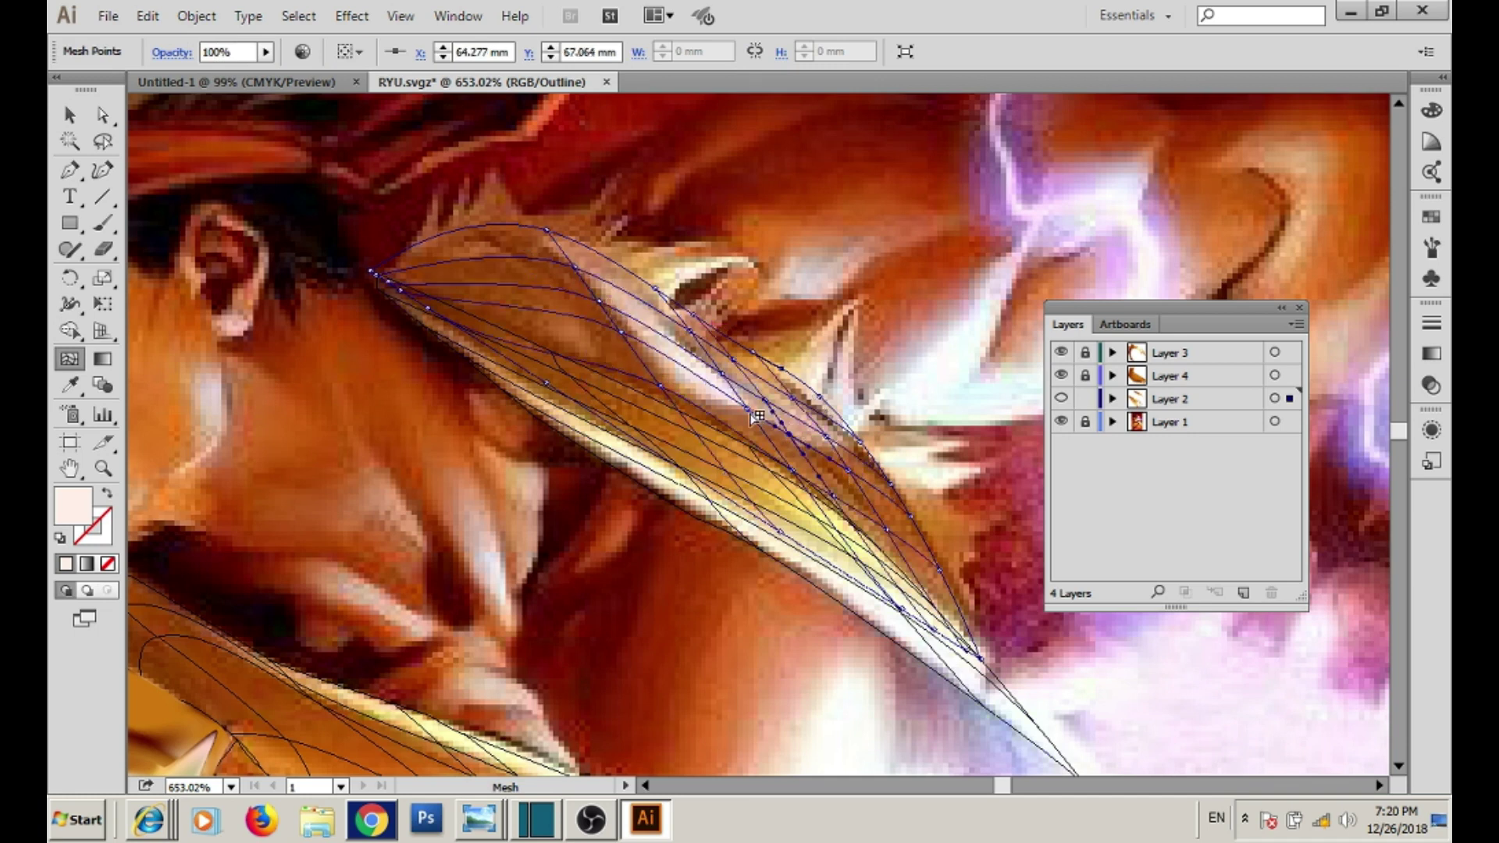
pyautogui.press('z')
pyautogui.click(589, 477)
# - Colour the left corner mesh point from the photo and nudge the lower mesh into place
pyautogui.click(709, 445)
pyautogui.press('v')
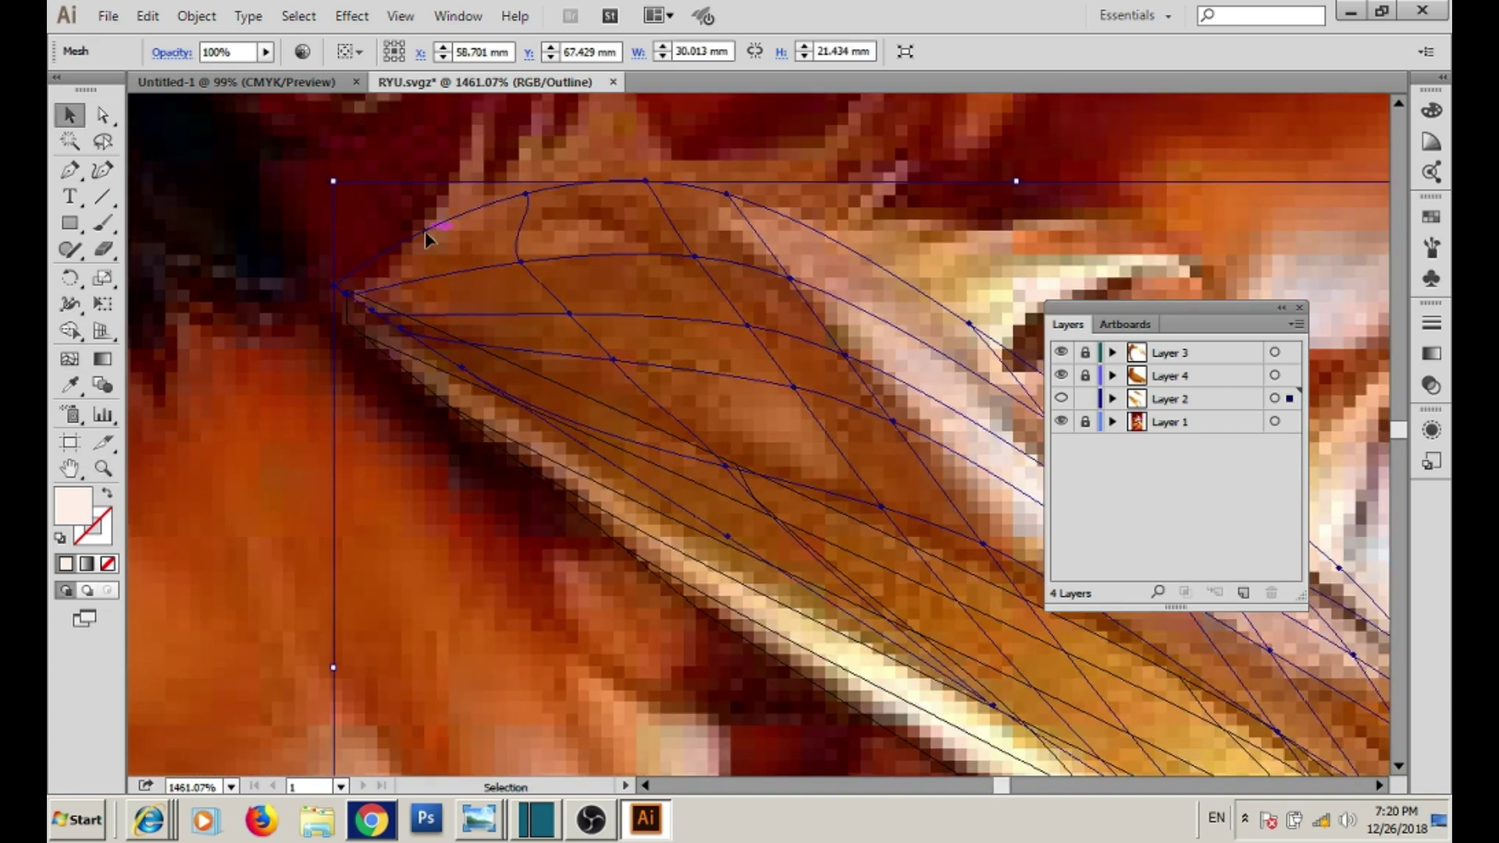
pyautogui.press('a')
pyautogui.click(344, 289)
pyautogui.press('i')
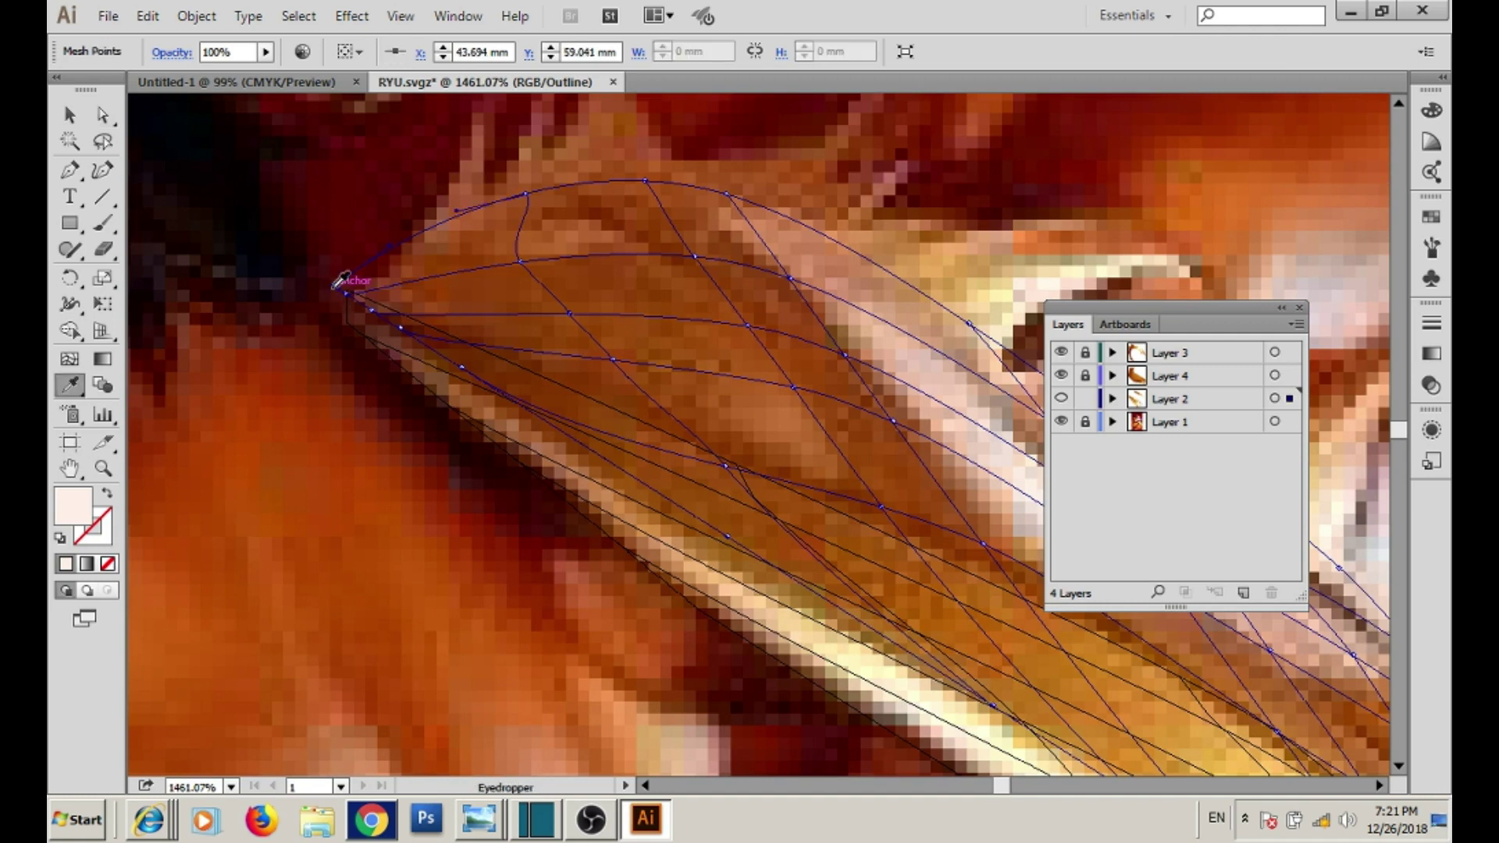
pyautogui.click(351, 298)
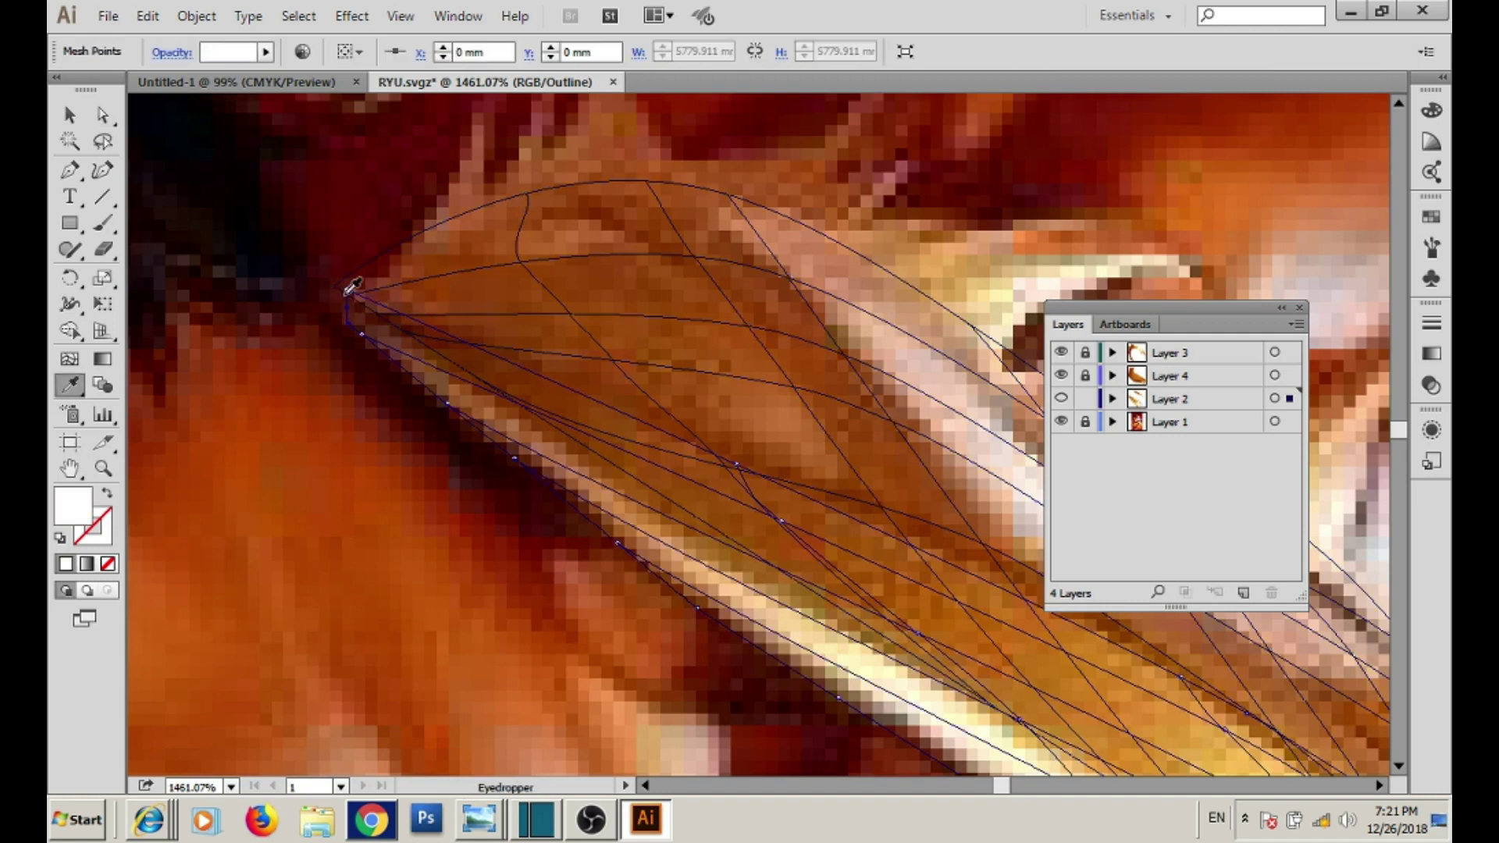
pyautogui.press('a')
pyautogui.moveTo(305, 295); pyautogui.dragTo(361, 300)
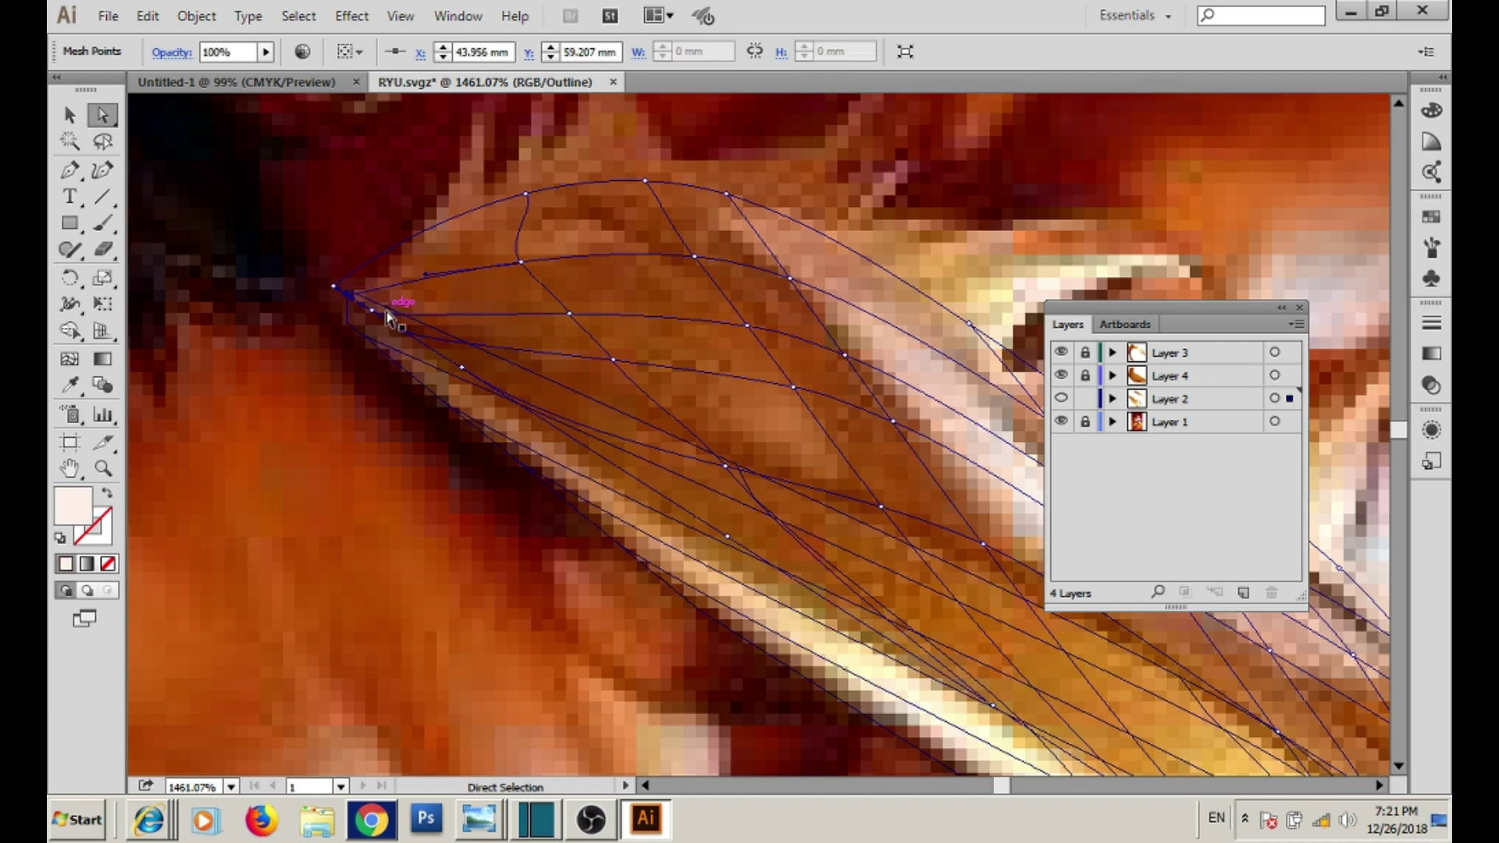
pyautogui.click(69, 114)
pyautogui.moveTo(662, 479); pyautogui.dragTo(562, 472)
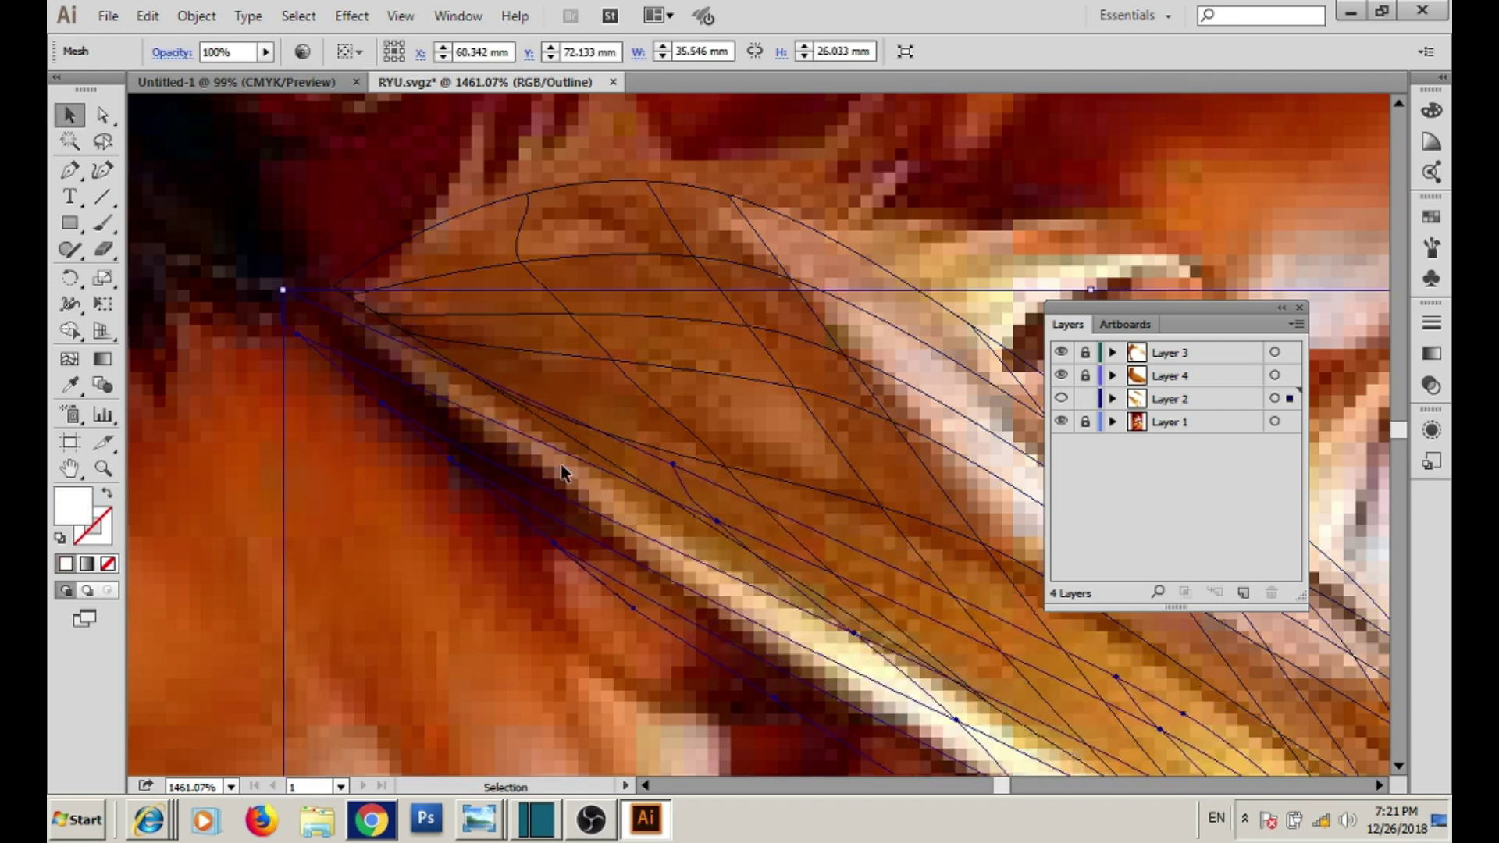
# - Nudge the selected mesh slightly right and hide the first mesh in Layer 2
pyautogui.click(375, 317)
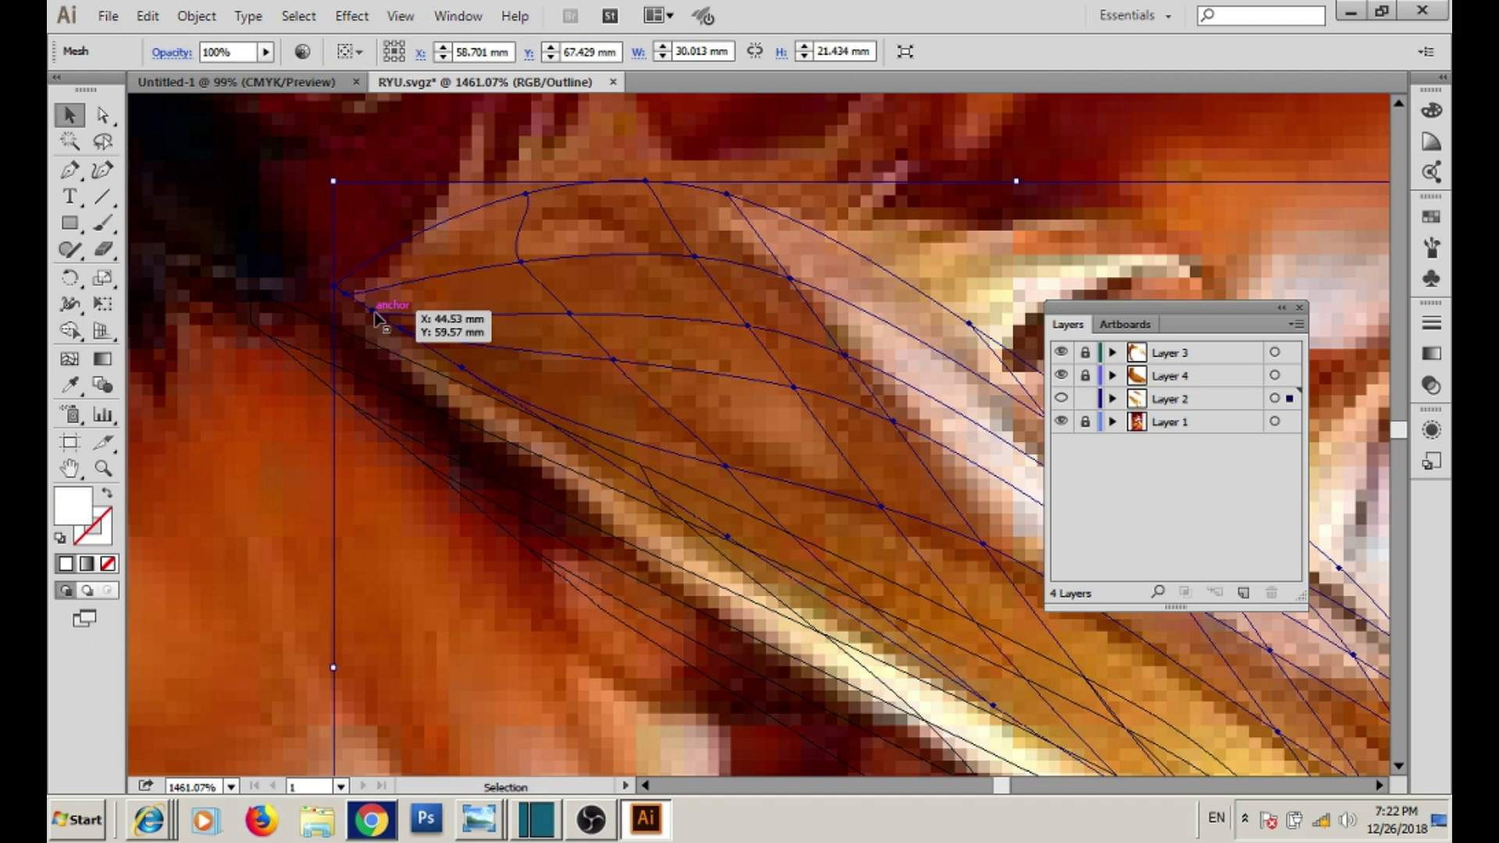
pyautogui.press('i')
pyautogui.keyDown('ctrl'); pyautogui.click(405, 339); pyautogui.keyUp('ctrl')
pyautogui.moveTo(406, 338); pyautogui.dragTo(414, 331)
pyautogui.click(1113, 399)
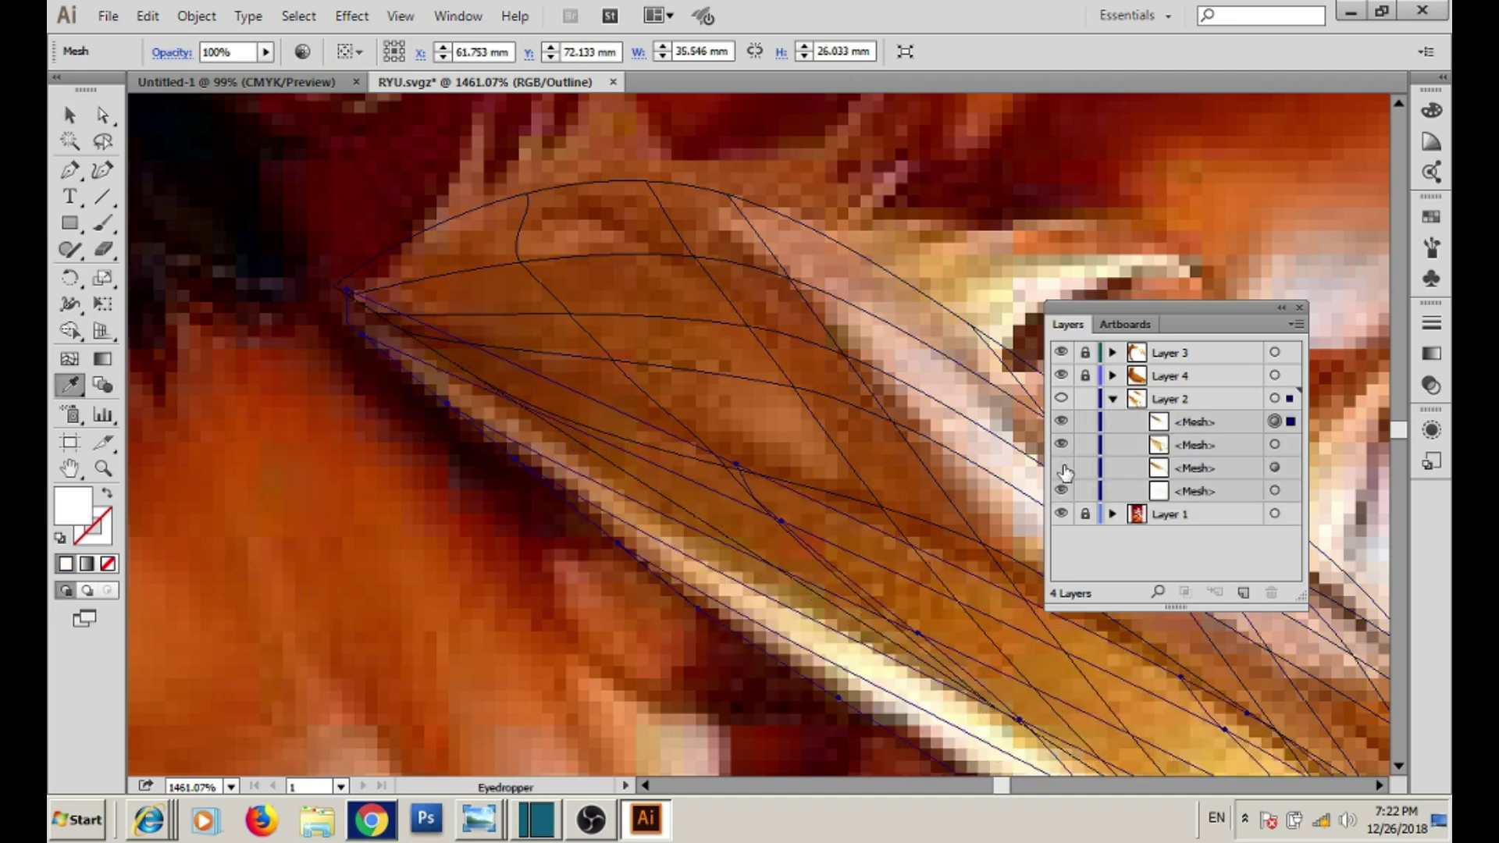
pyautogui.click(1061, 422)
pyautogui.moveTo(781, 375); pyautogui.dragTo(561, 299)
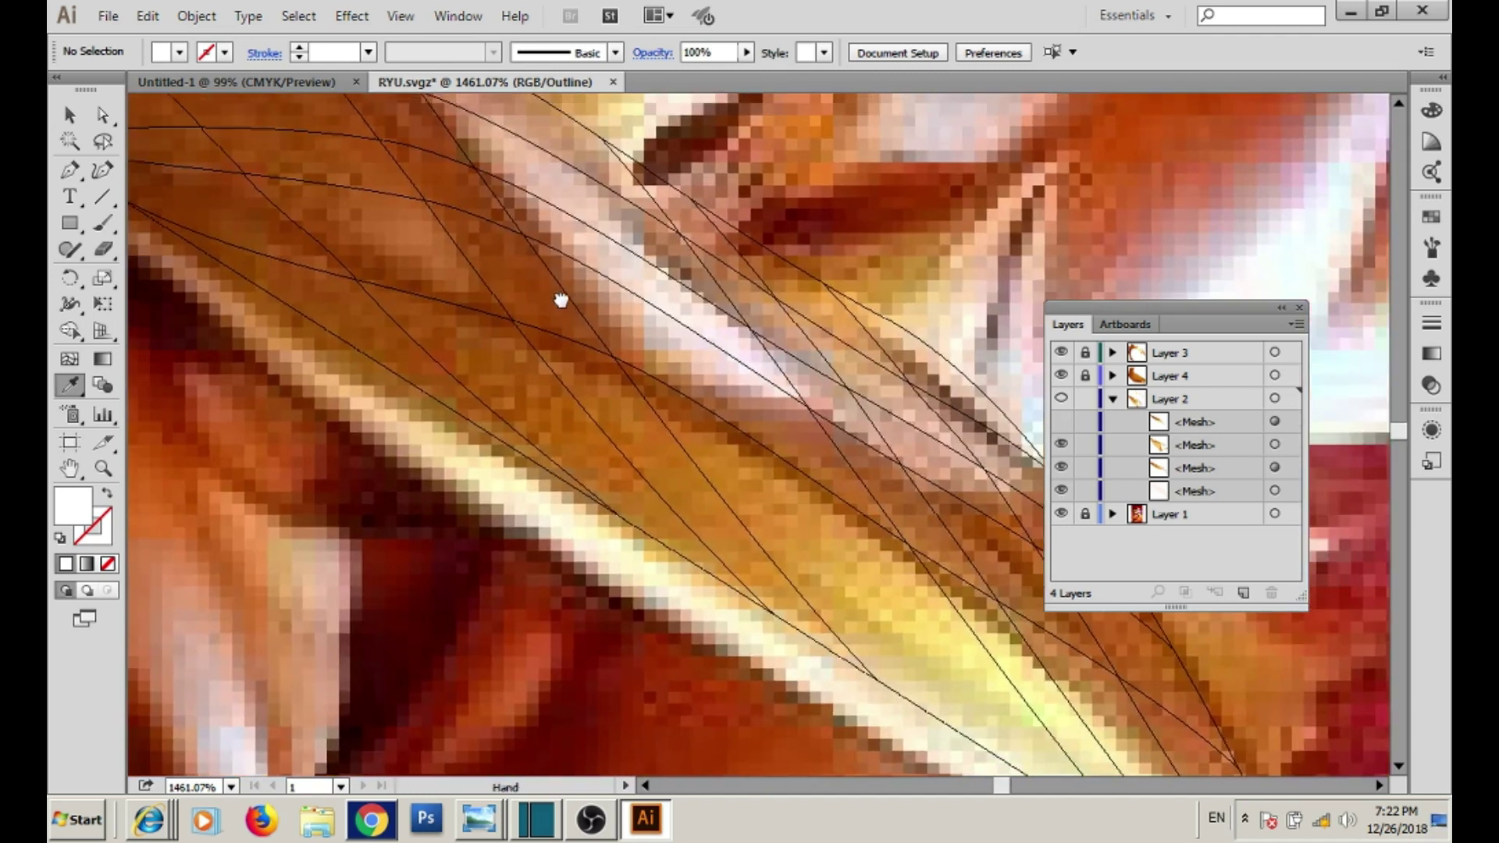
pyautogui.click(1112, 399)
# - Recolour several leaf-mesh points with colours sampled from the photo
pyautogui.press('a')
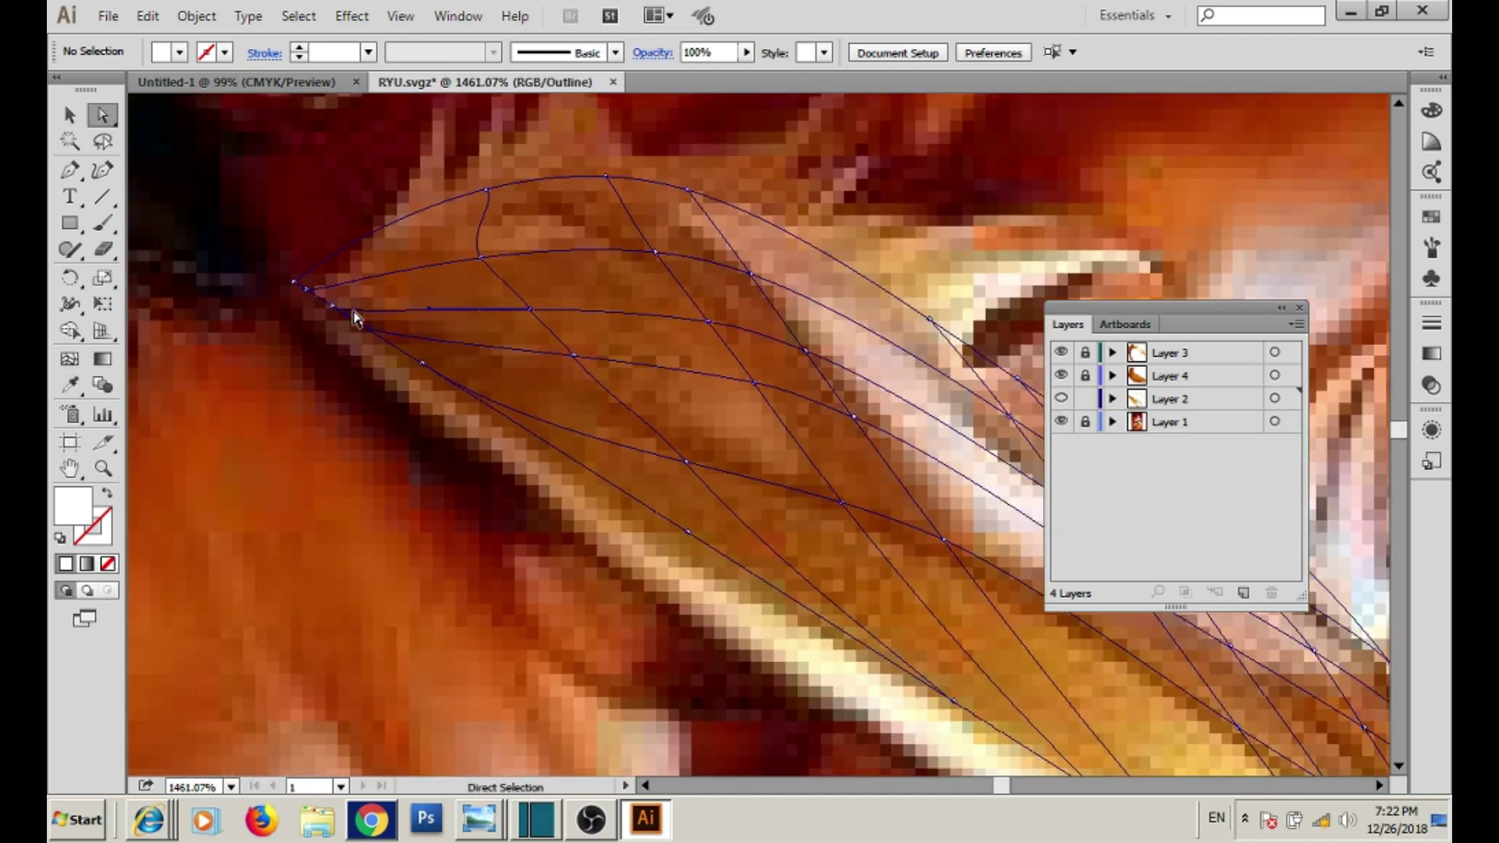
pyautogui.click(355, 318)
pyautogui.press('i')
pyautogui.click(320, 293)
pyautogui.keyDown('ctrl'); pyautogui.click(689, 532); pyautogui.keyUp('ctrl')
pyautogui.click(689, 532)
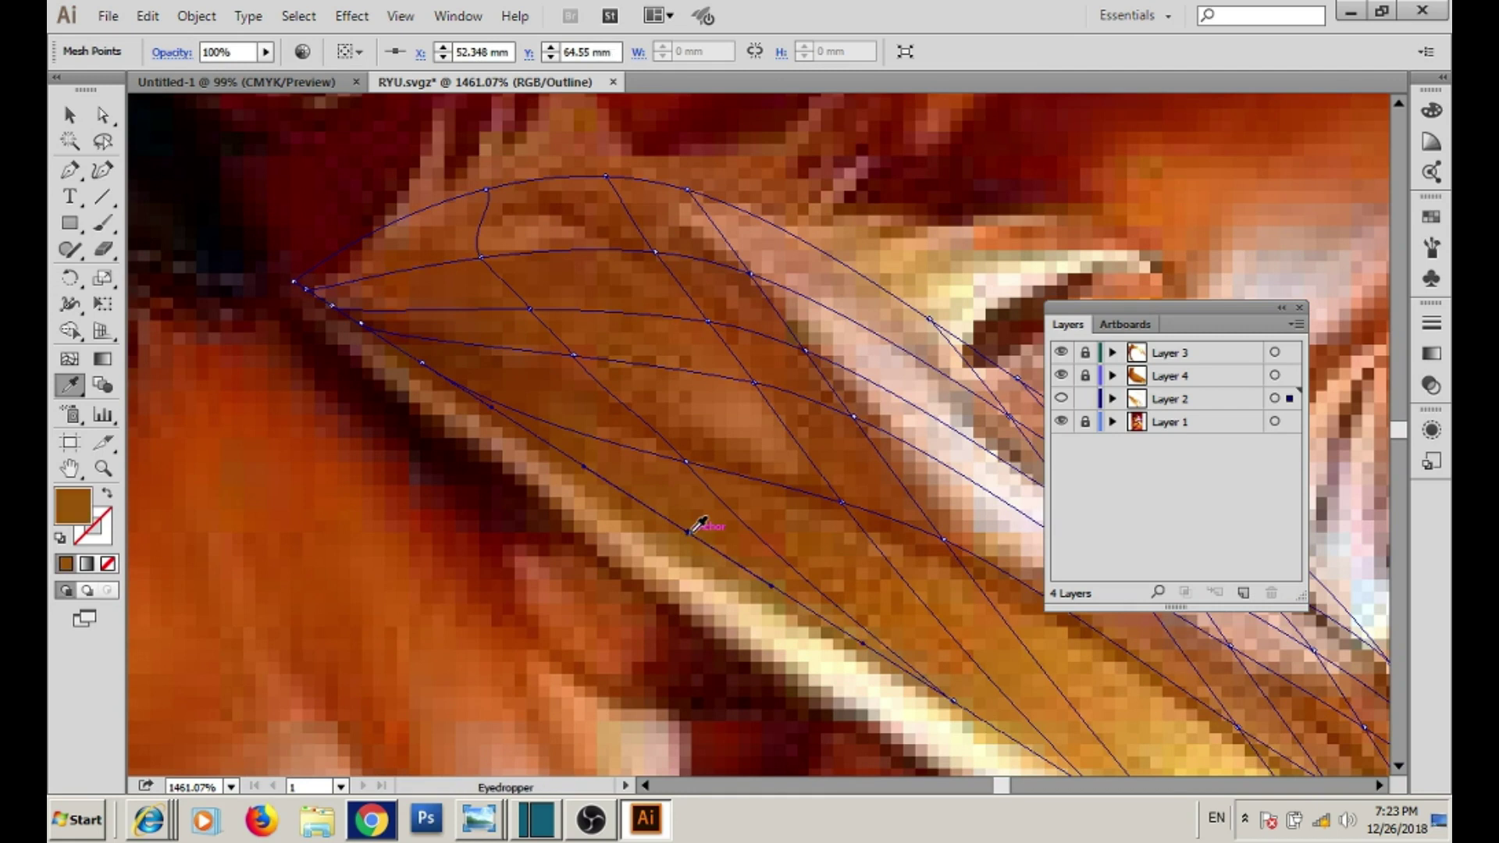
pyautogui.keyDown('ctrl'); pyautogui.click(536, 301); pyautogui.keyUp('ctrl')
pyautogui.click(485, 201)
pyautogui.moveTo(639, 289); pyautogui.dragTo(527, 295)
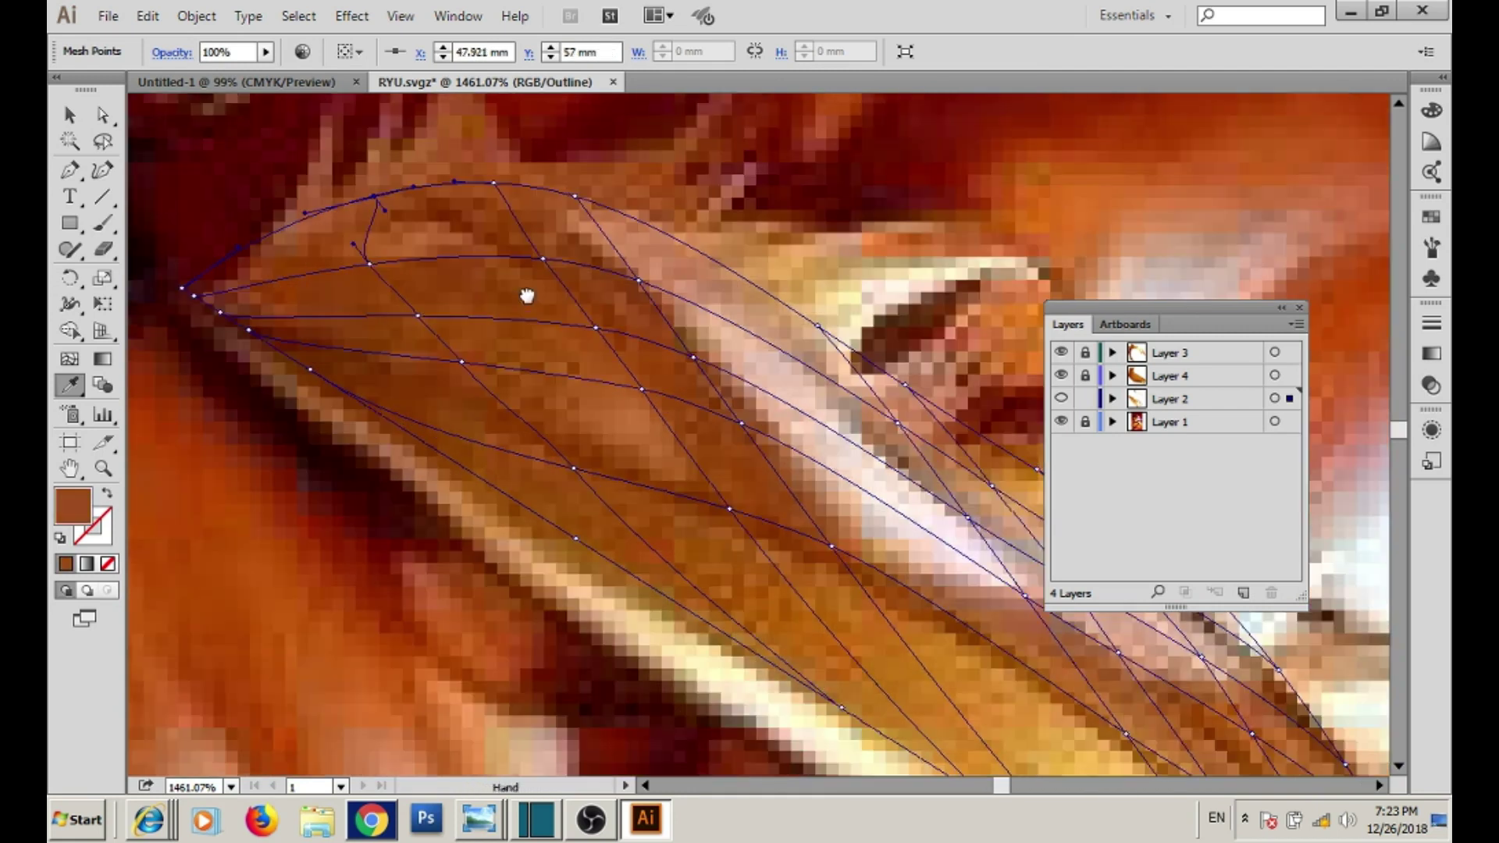
# - Give further leaf-mesh points a darker brown and other photo tones
pyautogui.click(730, 515)
pyautogui.moveTo(730, 516); pyautogui.dragTo(548, 453)
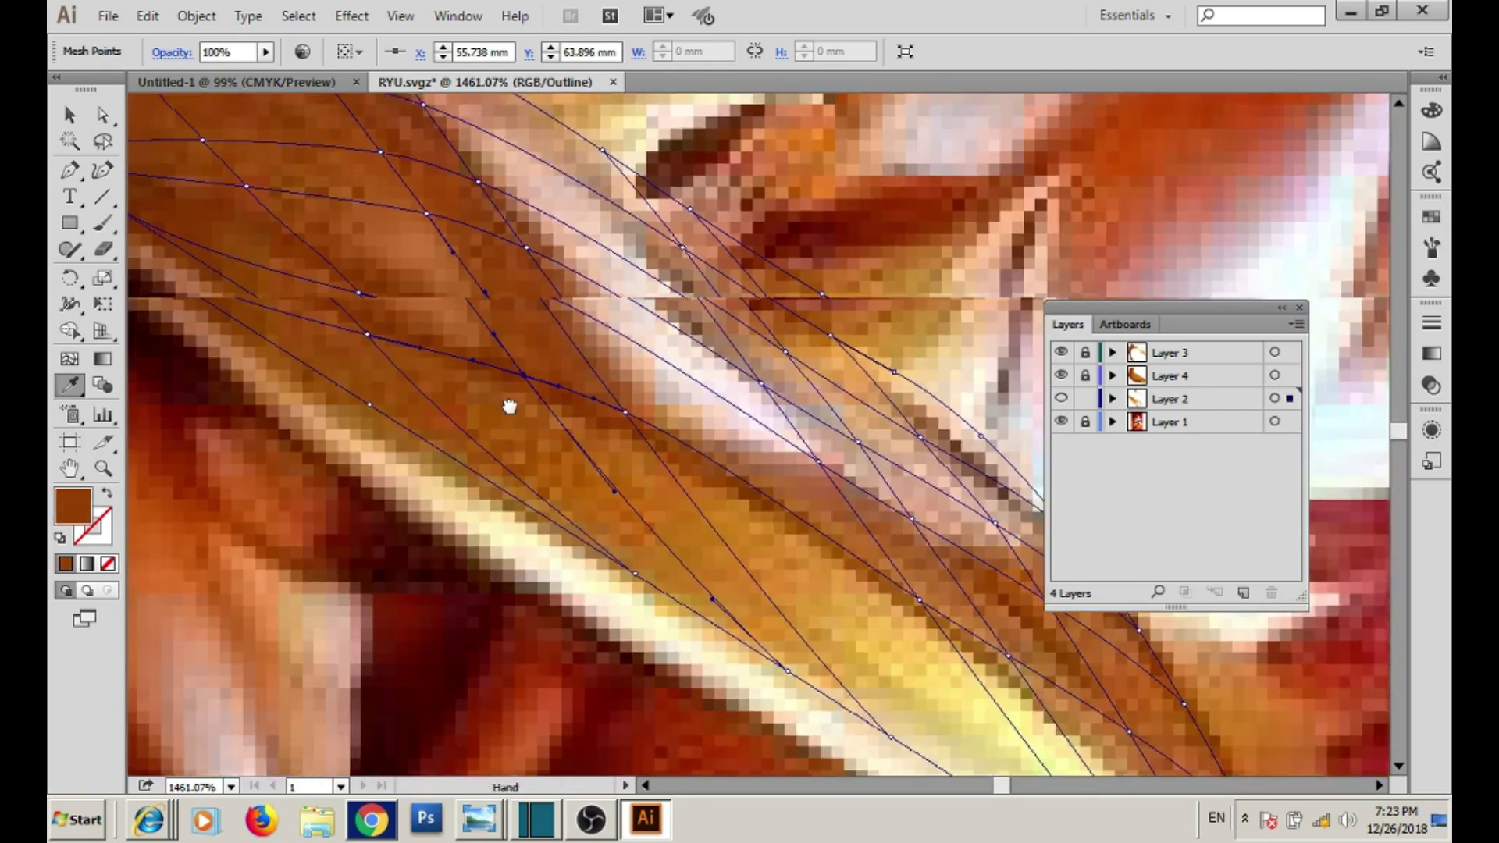
pyautogui.keyDown('ctrl'); pyautogui.click(650, 486); pyautogui.keyUp('ctrl')
pyautogui.keyDown('ctrl'); pyautogui.click(511, 295); pyautogui.keyUp('ctrl')
pyautogui.click(473, 243)
pyautogui.keyDown('ctrl'); pyautogui.click(394, 137); pyautogui.keyUp('ctrl')
# - Add an extra mesh line across the leaf mesh, colour its points, and reshape a point
pyautogui.press('u')
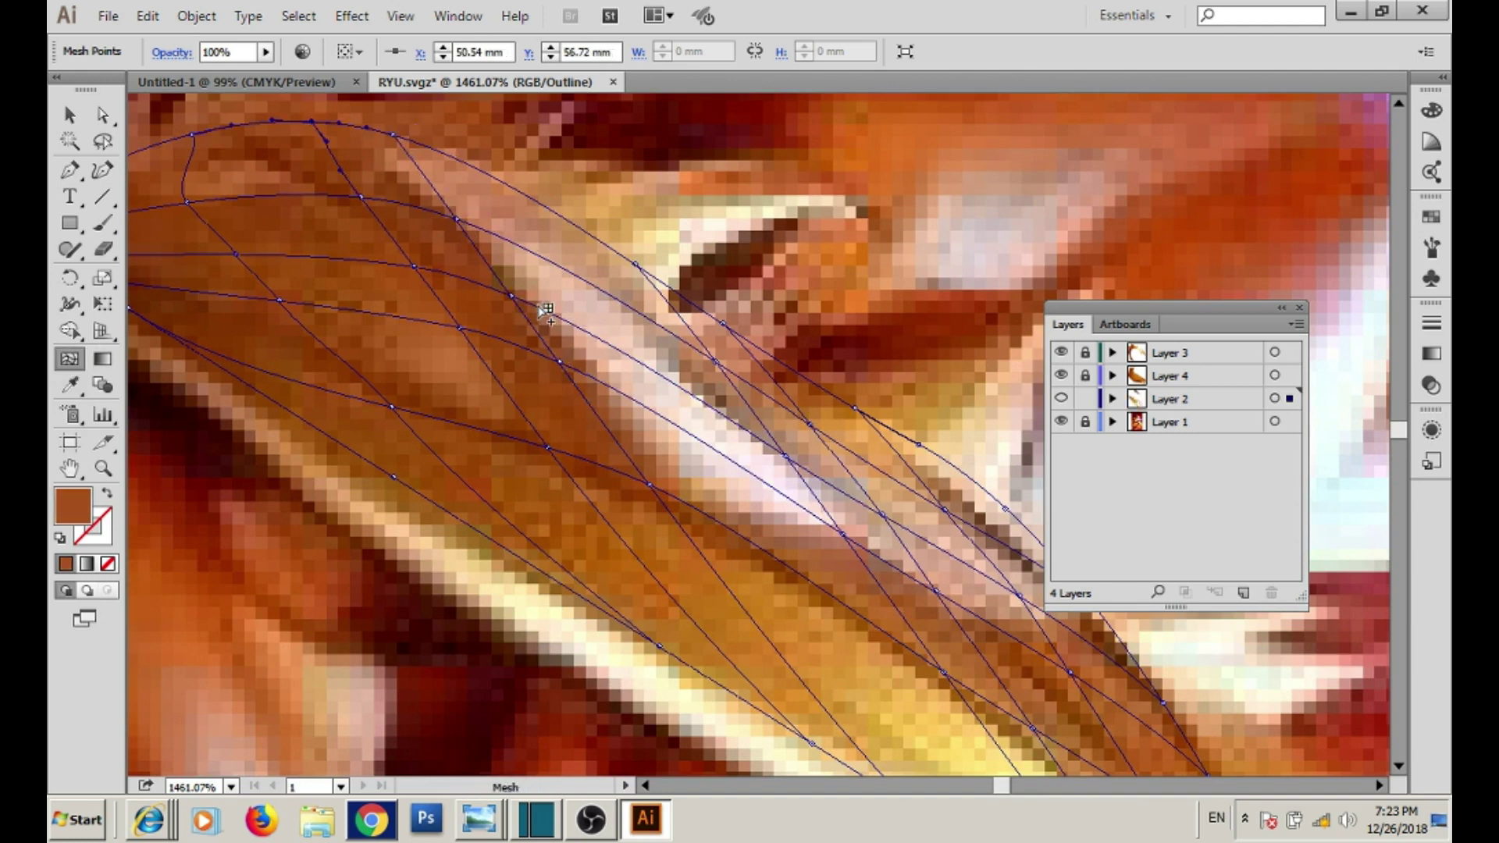
pyautogui.click(544, 310)
pyautogui.press('i')
pyautogui.keyDown('ctrl'); pyautogui.click(416, 142); pyautogui.keyUp('ctrl')
pyautogui.keyDown('ctrl'); pyautogui.click(588, 380); pyautogui.keyUp('ctrl')
pyautogui.keyDown('ctrl'); pyautogui.click(676, 500); pyautogui.keyUp('ctrl')
pyautogui.moveTo(678, 505); pyautogui.dragTo(557, 368)
pyautogui.moveTo(821, 669); pyautogui.dragTo(689, 581)
# - Sample dark browns and a lighter tan from the photo into the remaining mesh points
pyautogui.press('i')
pyautogui.click(544, 475)
pyautogui.click(281, 312)
pyautogui.scroll(3, 631, 547)
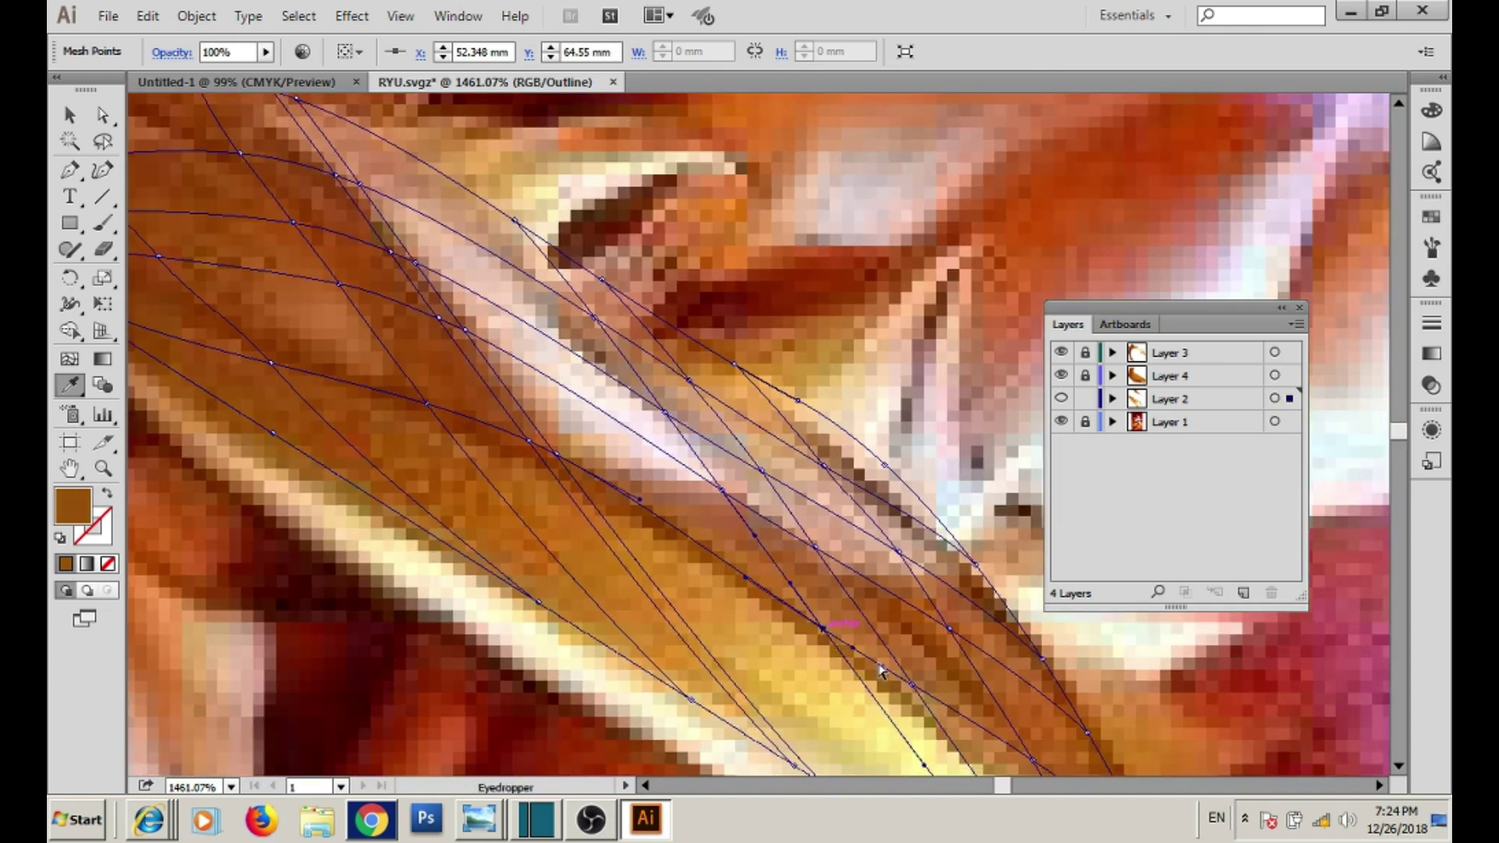
pyautogui.keyDown('ctrl'); pyautogui.click(911, 684); pyautogui.keyUp('ctrl')
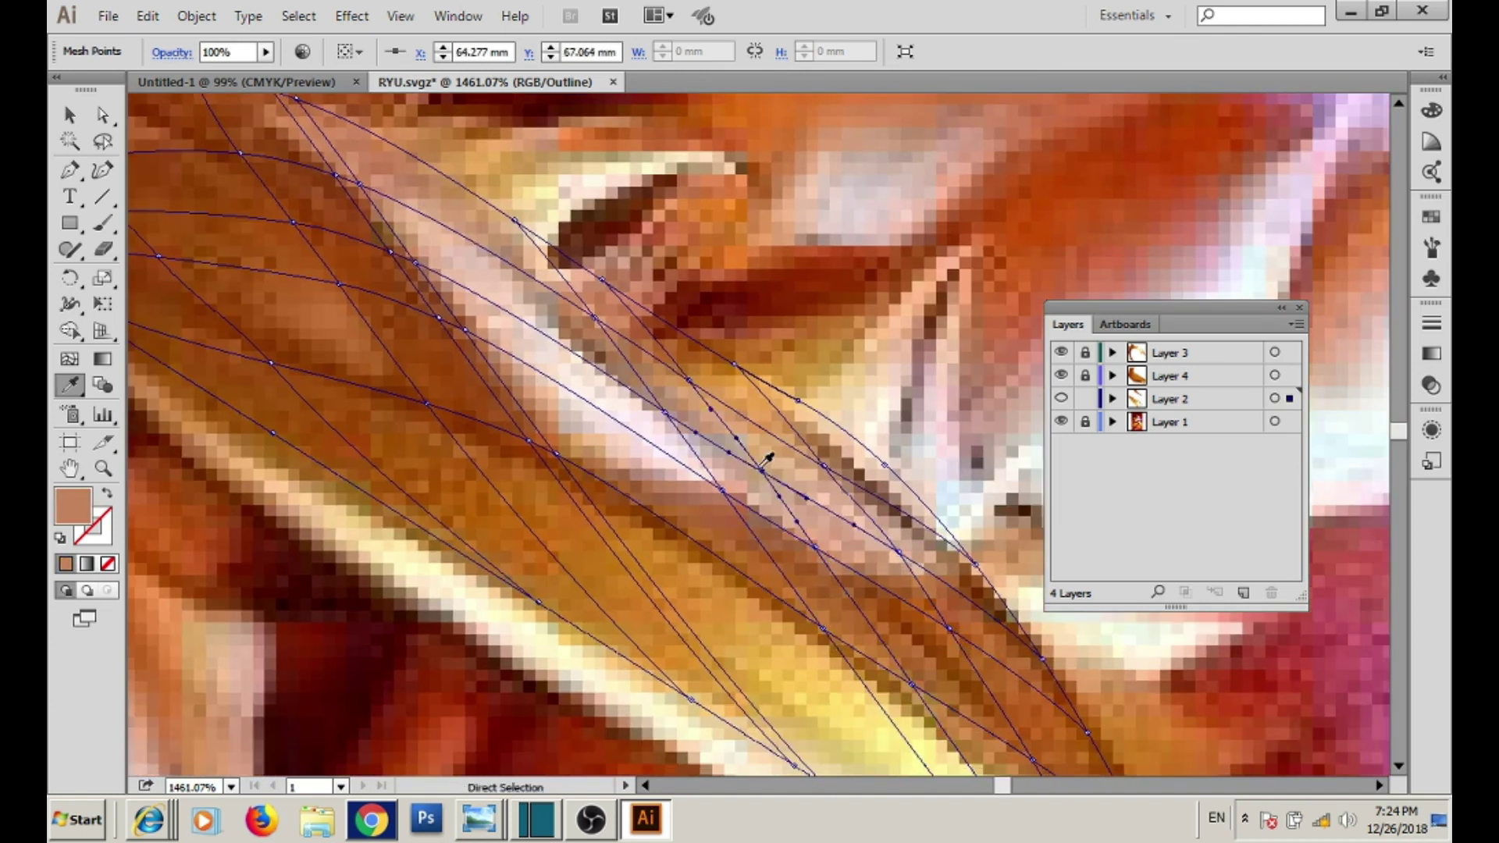
# - Sample lighter and darker browns into collar mesh points and drag one point to reshape
pyautogui.hscroll(-3, 767, 459)
pyautogui.click(301, 241)
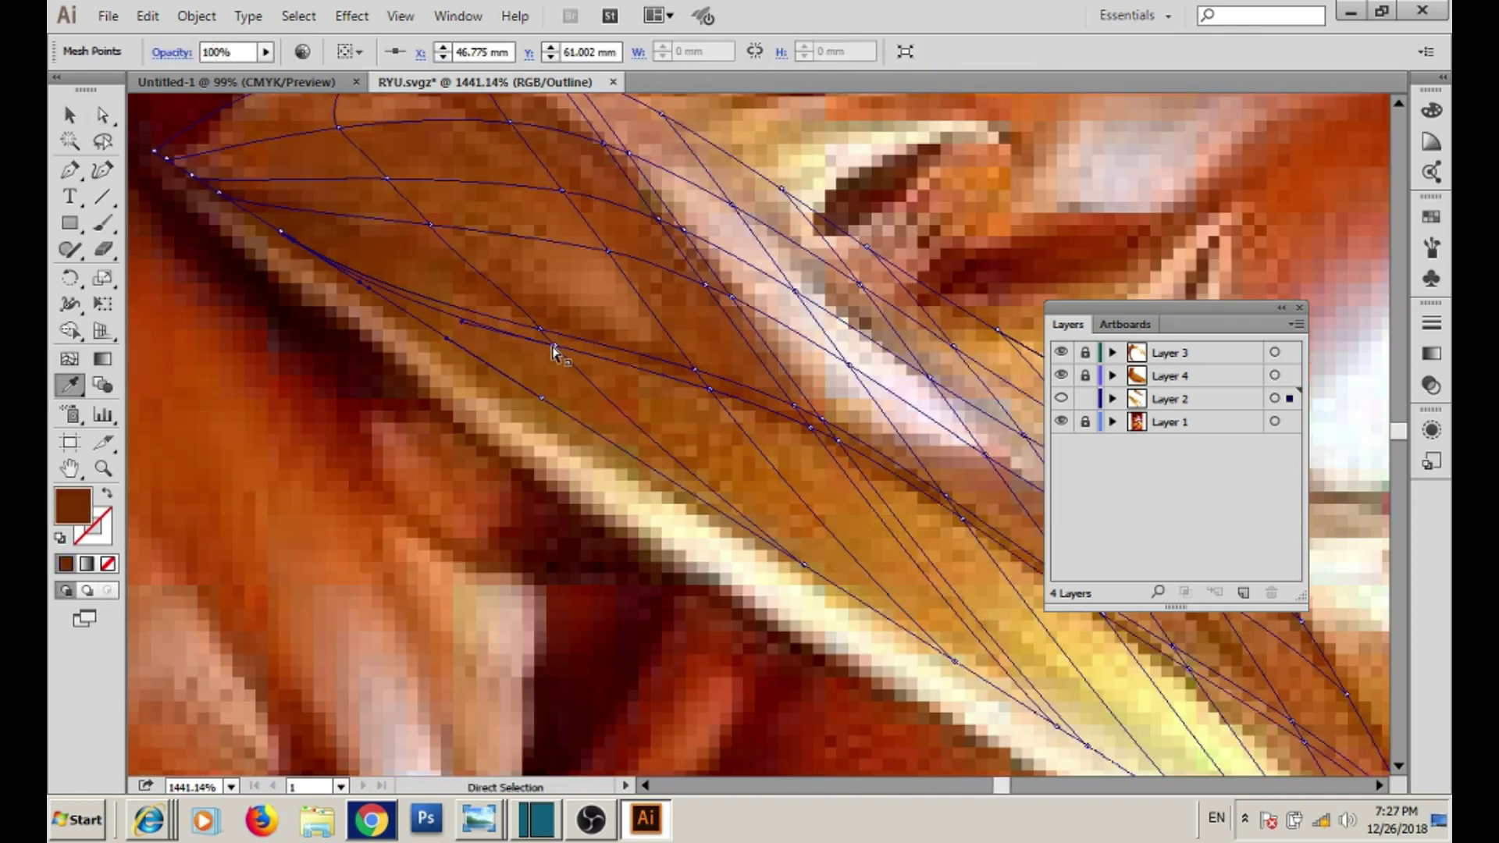
pyautogui.keyDown('ctrl'); pyautogui.click(552, 352); pyautogui.keyUp('ctrl')
pyautogui.hscroll(3, 605, 359)
pyautogui.moveTo(640, 378); pyautogui.dragTo(612, 371)
pyautogui.keyDown('ctrl'); pyautogui.click(656, 384); pyautogui.keyUp('ctrl')
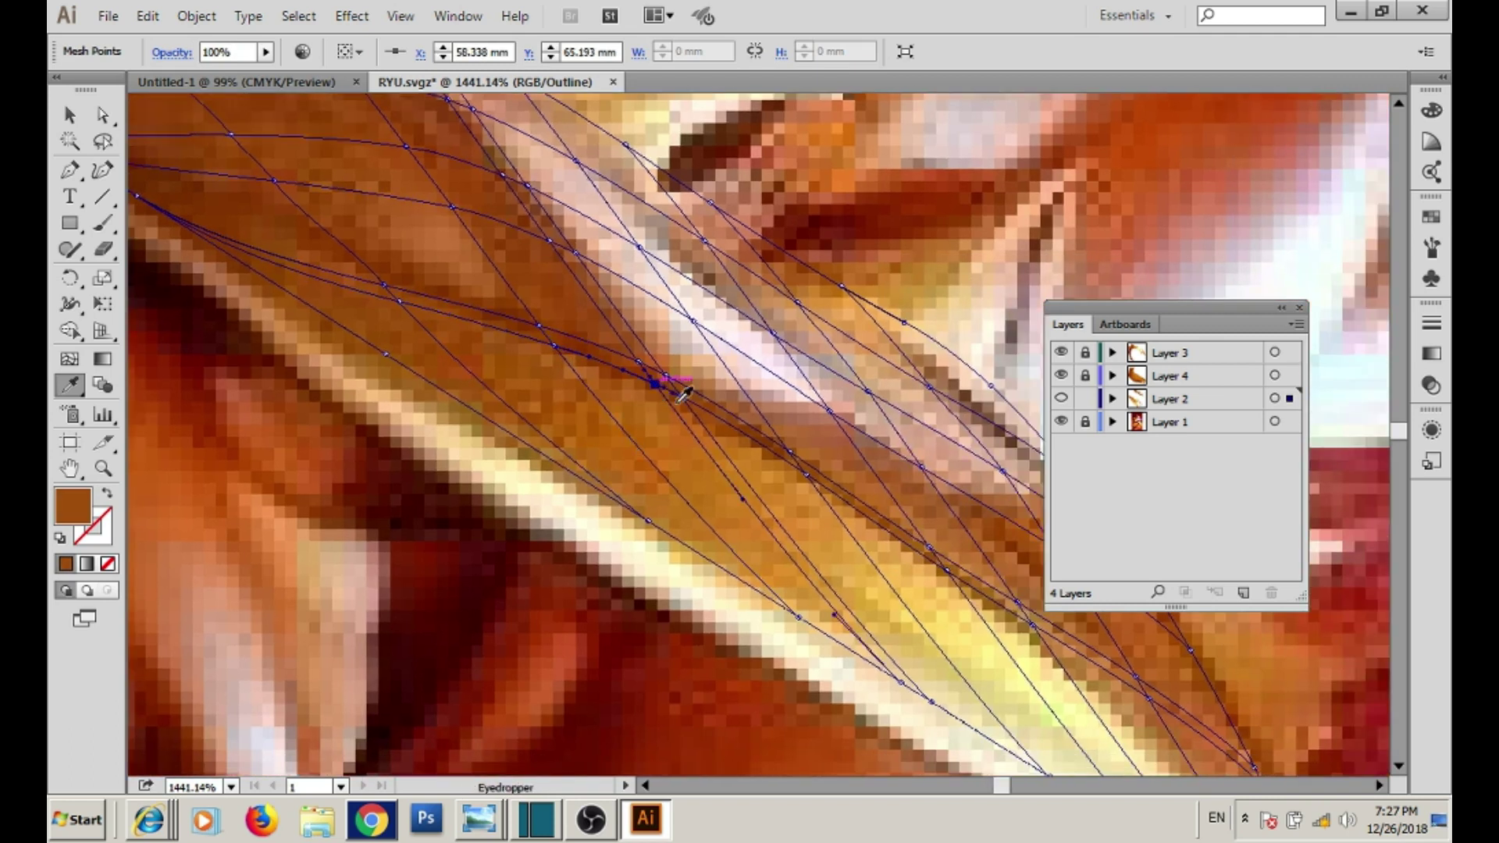
pyautogui.keyDown('ctrl'); pyautogui.click(798, 461); pyautogui.keyUp('ctrl')
pyautogui.scroll(-2, 765, 437)
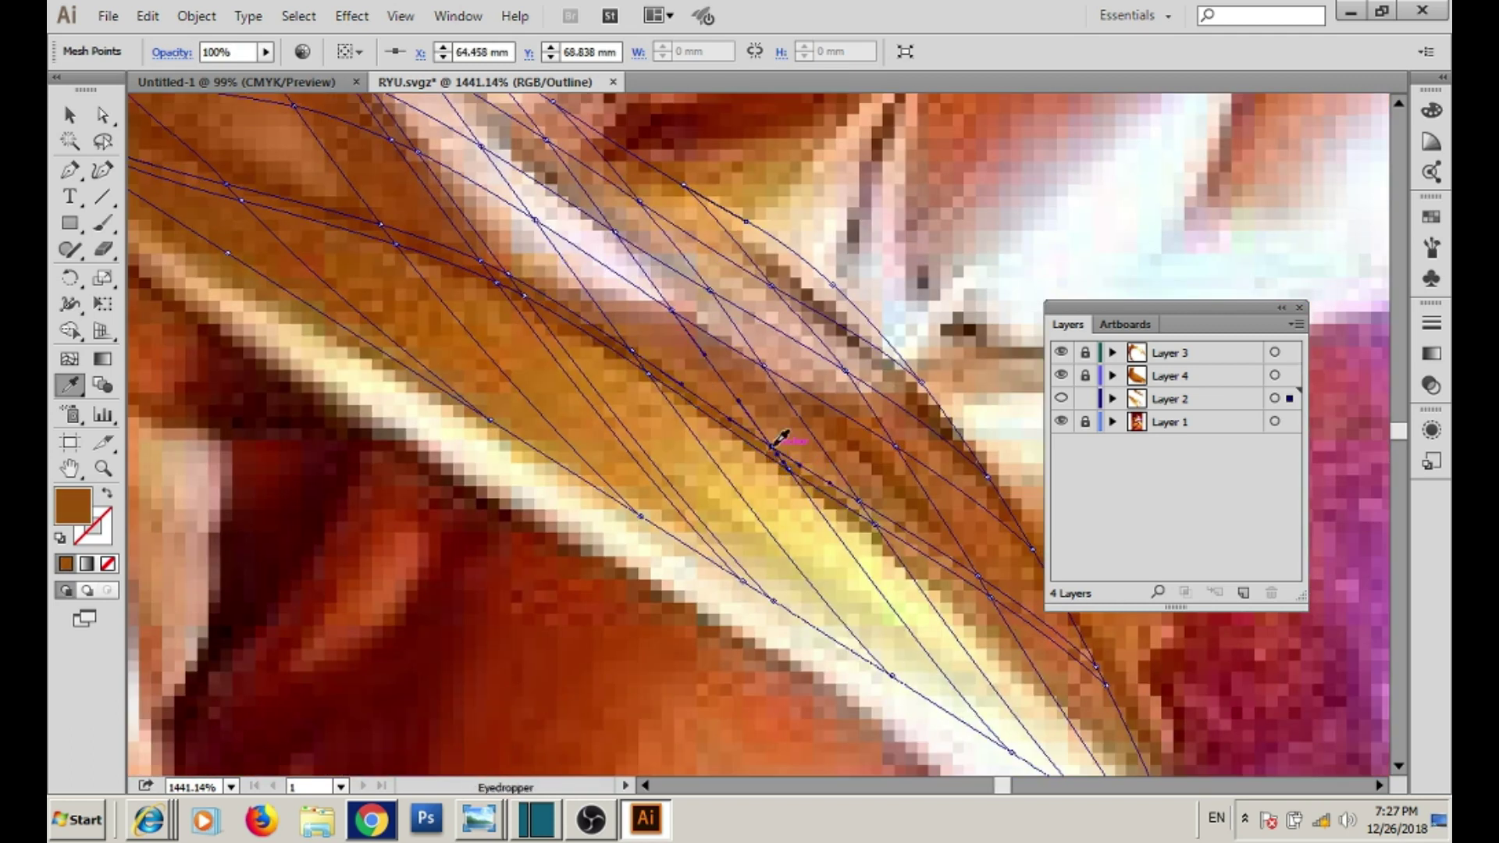
pyautogui.keyDown('ctrl'); pyautogui.click(667, 413); pyautogui.keyUp('ctrl')
pyautogui.moveTo(668, 410); pyautogui.dragTo(651, 385)
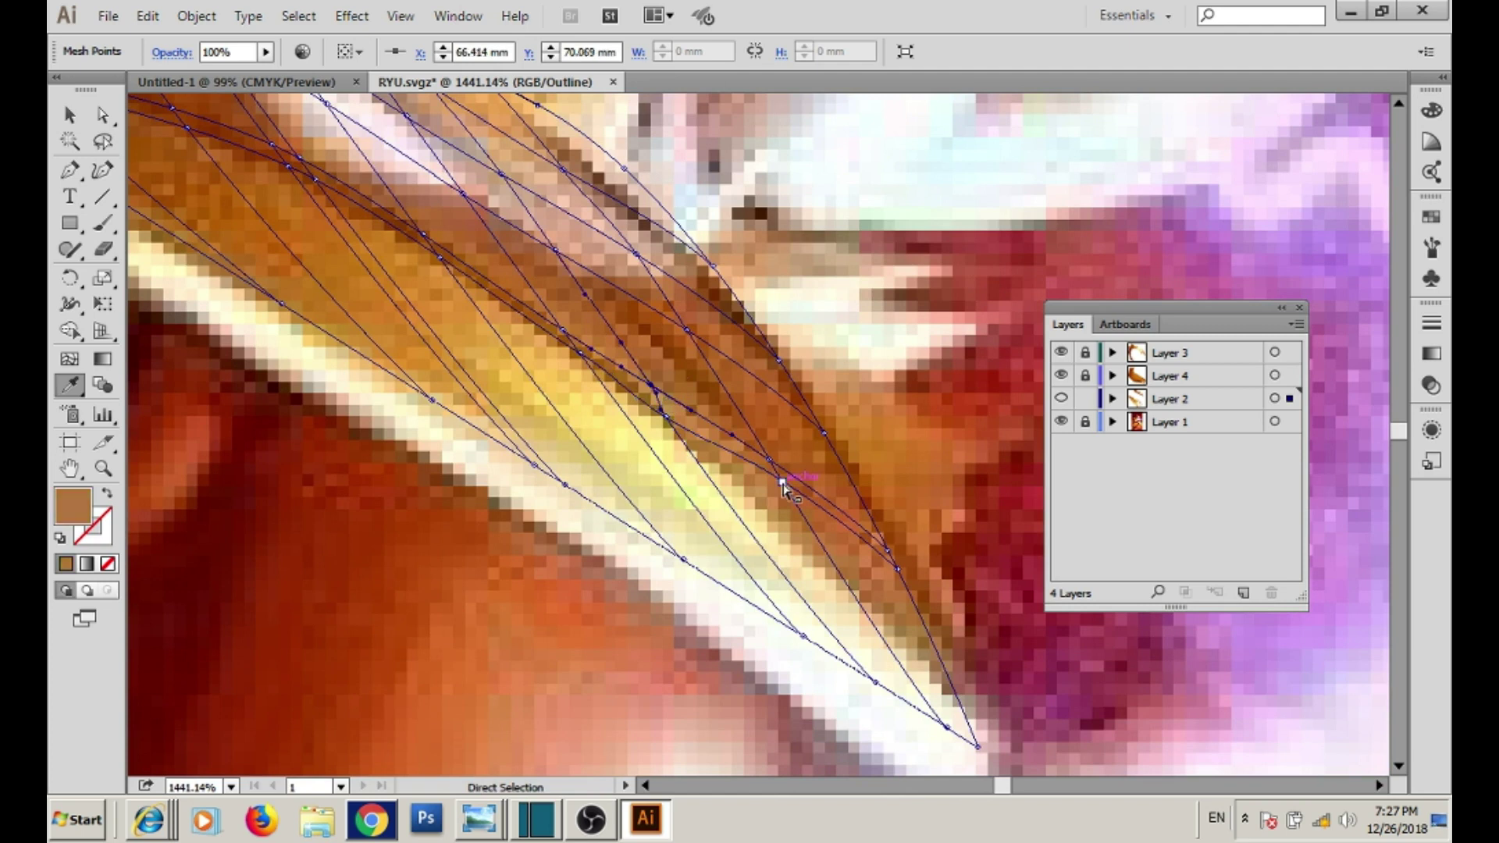
# - Colour the point near the tip light pink and a neighbouring point brown
pyautogui.scroll(-2, 773, 459)
pyautogui.keyDown('ctrl'); pyautogui.click(785, 487); pyautogui.keyUp('ctrl')
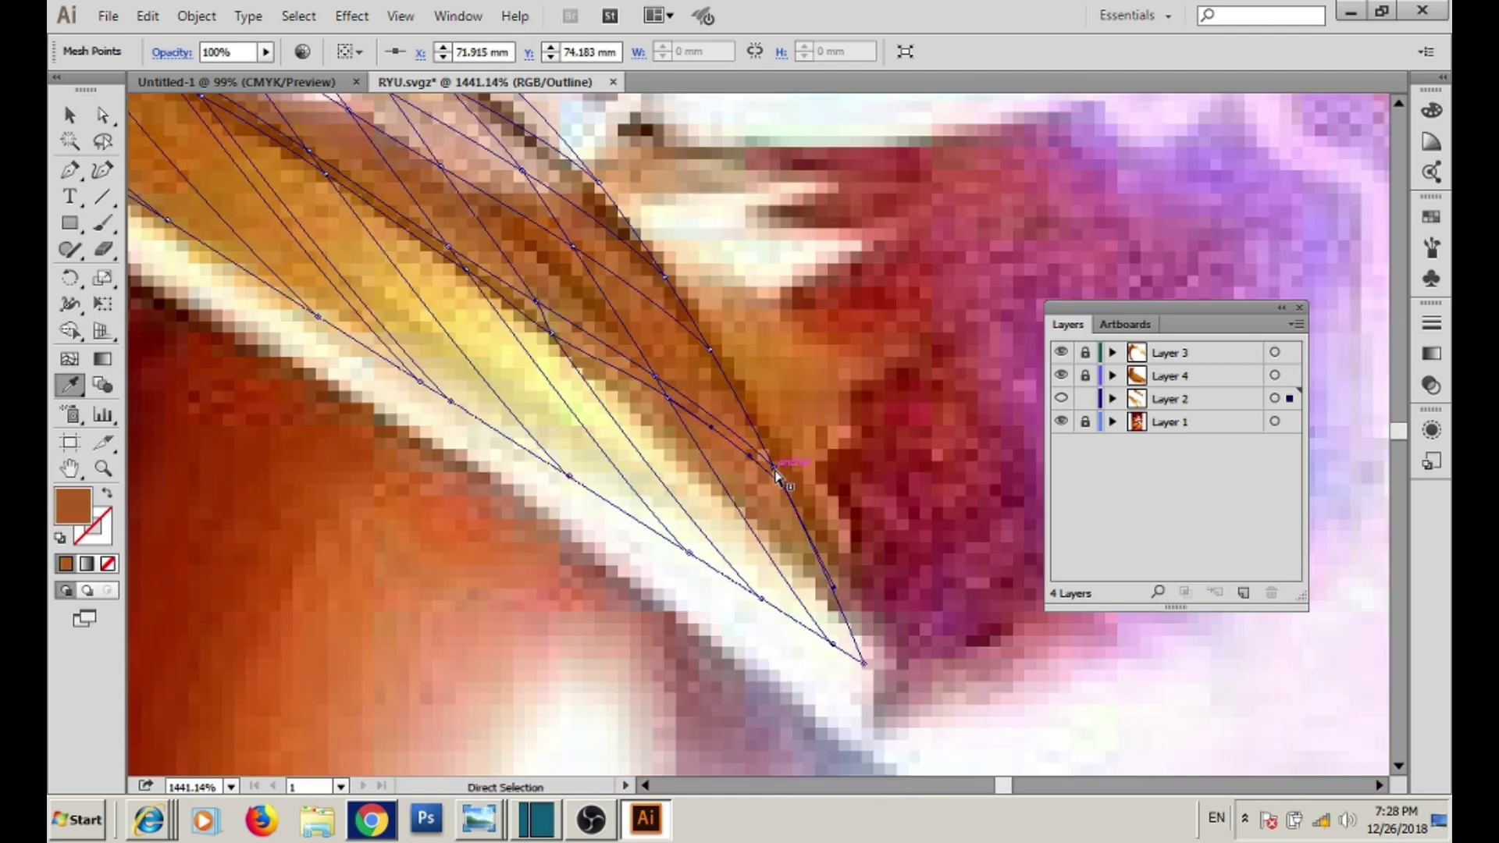
pyautogui.keyDown('ctrl'); pyautogui.click(774, 467); pyautogui.keyUp('ctrl')
pyautogui.keyDown('ctrl'); pyautogui.click(711, 348); pyautogui.keyUp('ctrl')
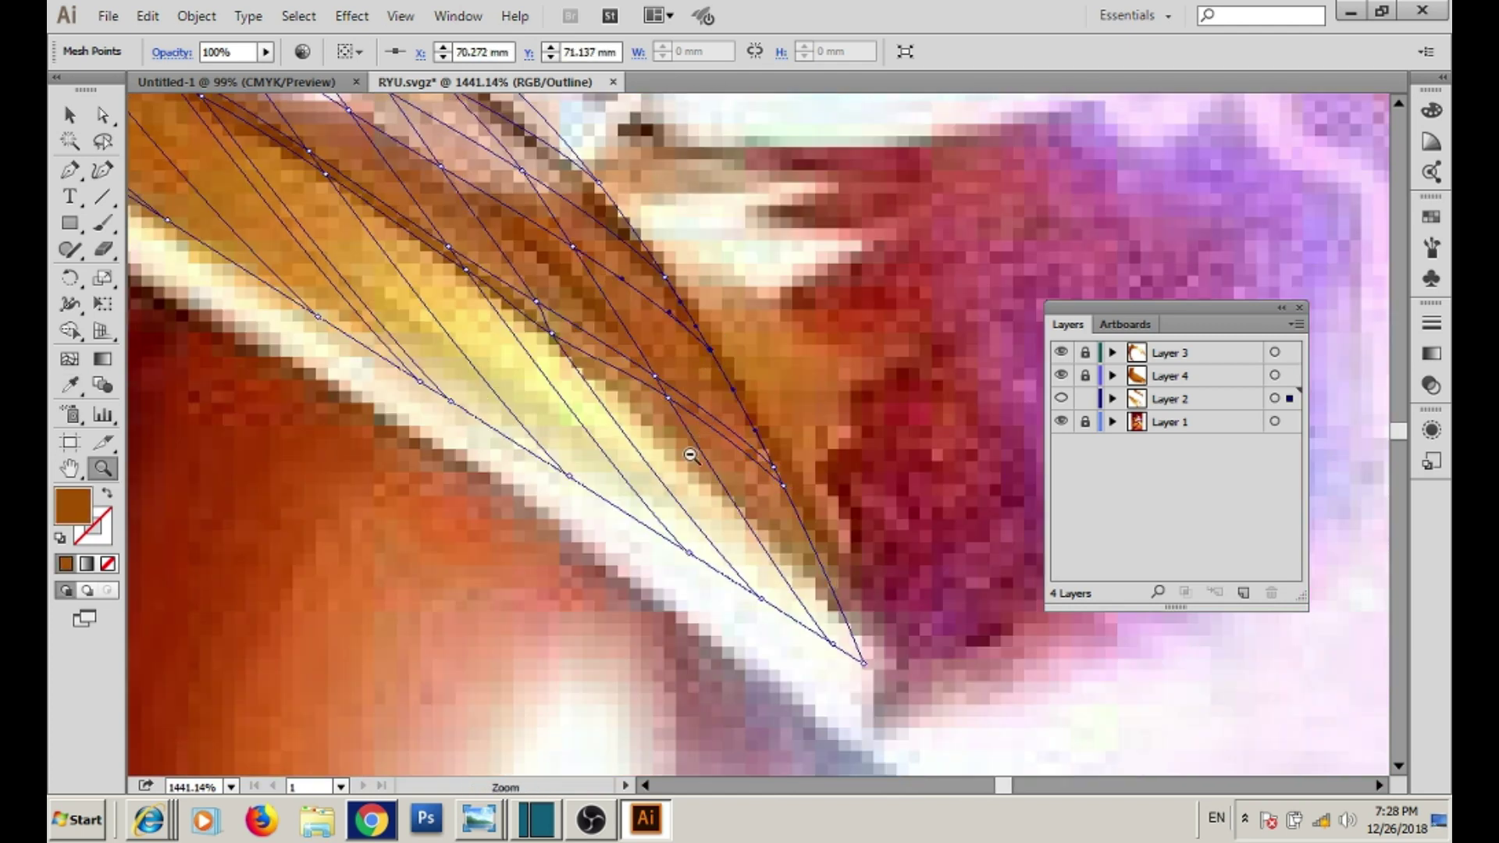
# - Preview the coloured mesh in full colour, zooming into its lower section, then return to Outline
pyautogui.keyDown('alt'); pyautogui.click(690, 455); pyautogui.keyUp('alt')
pyautogui.hotkey('ctrl', 'y')
pyautogui.click(1061, 399)
pyautogui.moveTo(512, 323)
pyautogui.mouseDown()
pyautogui.moveTo(783, 559)
pyautogui.moveTo(778, 574)
pyautogui.mouseUp()
pyautogui.click(1060, 399)
pyautogui.hotkey('ctrl', 'y')
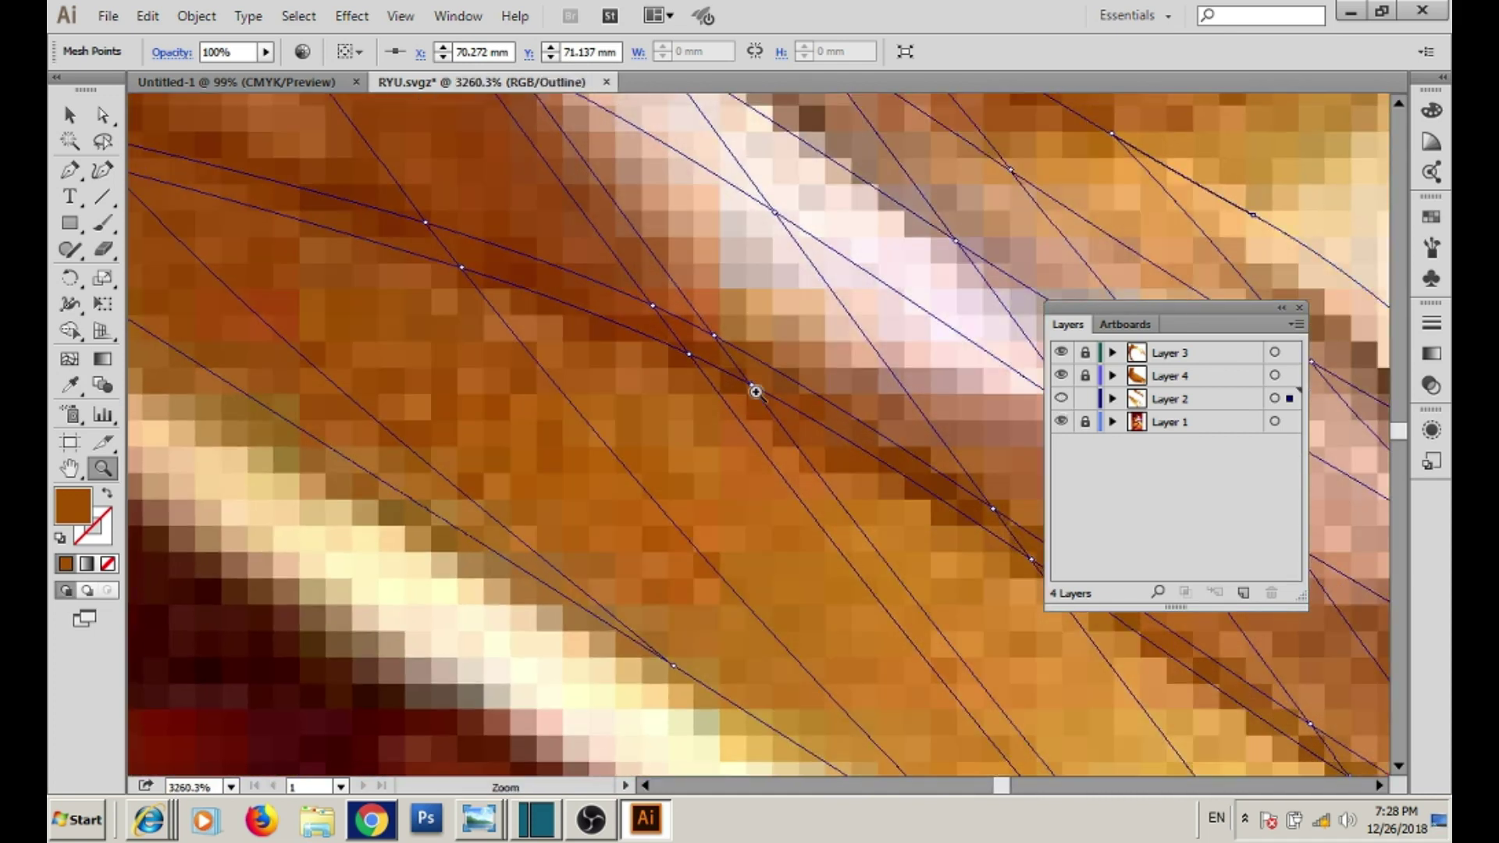
# - Sample beige and brown into further mesh points along the collar
pyautogui.press('u')
pyautogui.scroll(-3, 742, 406)
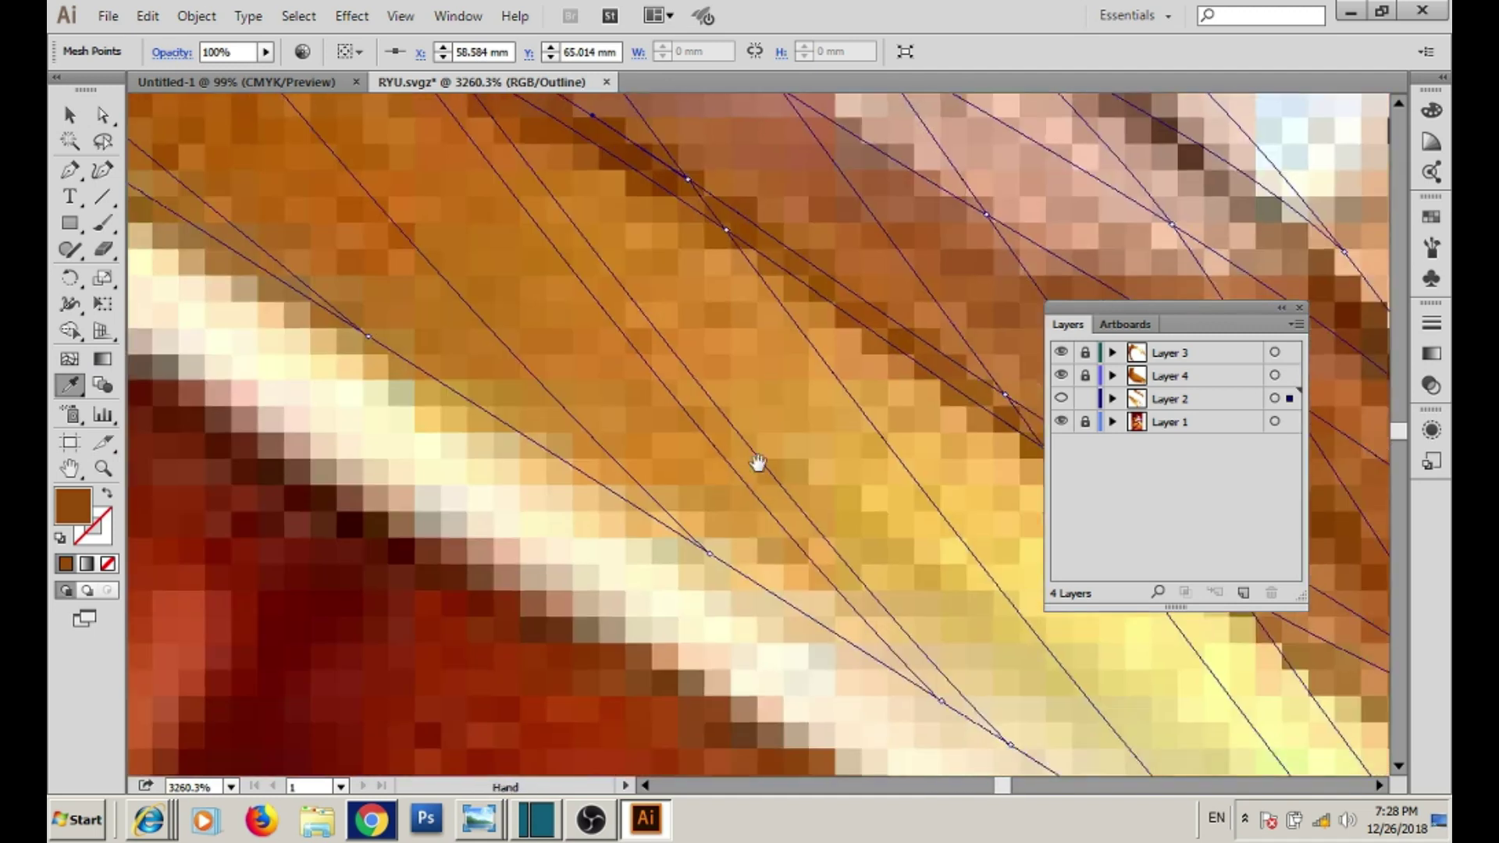
pyautogui.click(898, 627)
pyautogui.keyDown('ctrl'); pyautogui.click(830, 586); pyautogui.keyUp('ctrl')
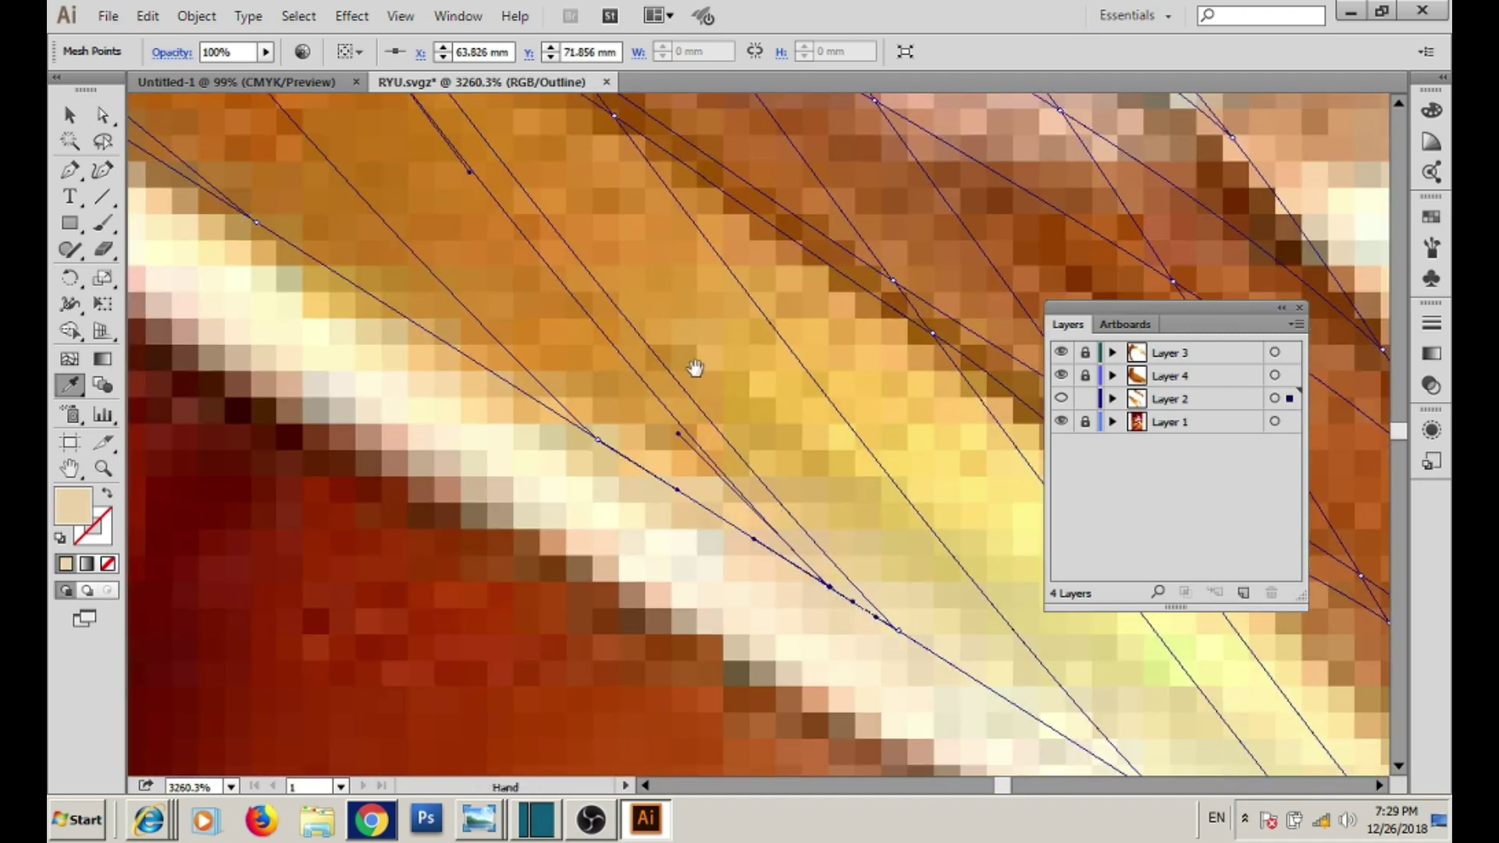
pyautogui.moveTo(695, 367); pyautogui.dragTo(669, 324)
pyautogui.click(670, 325)
pyautogui.click(898, 428)
# - Check the mesh in full-colour preview, zooming in on its upper edge, then back to Outline
pyautogui.press('z')
pyautogui.keyDown('alt'); pyautogui.click(868, 382); pyautogui.keyUp('alt')
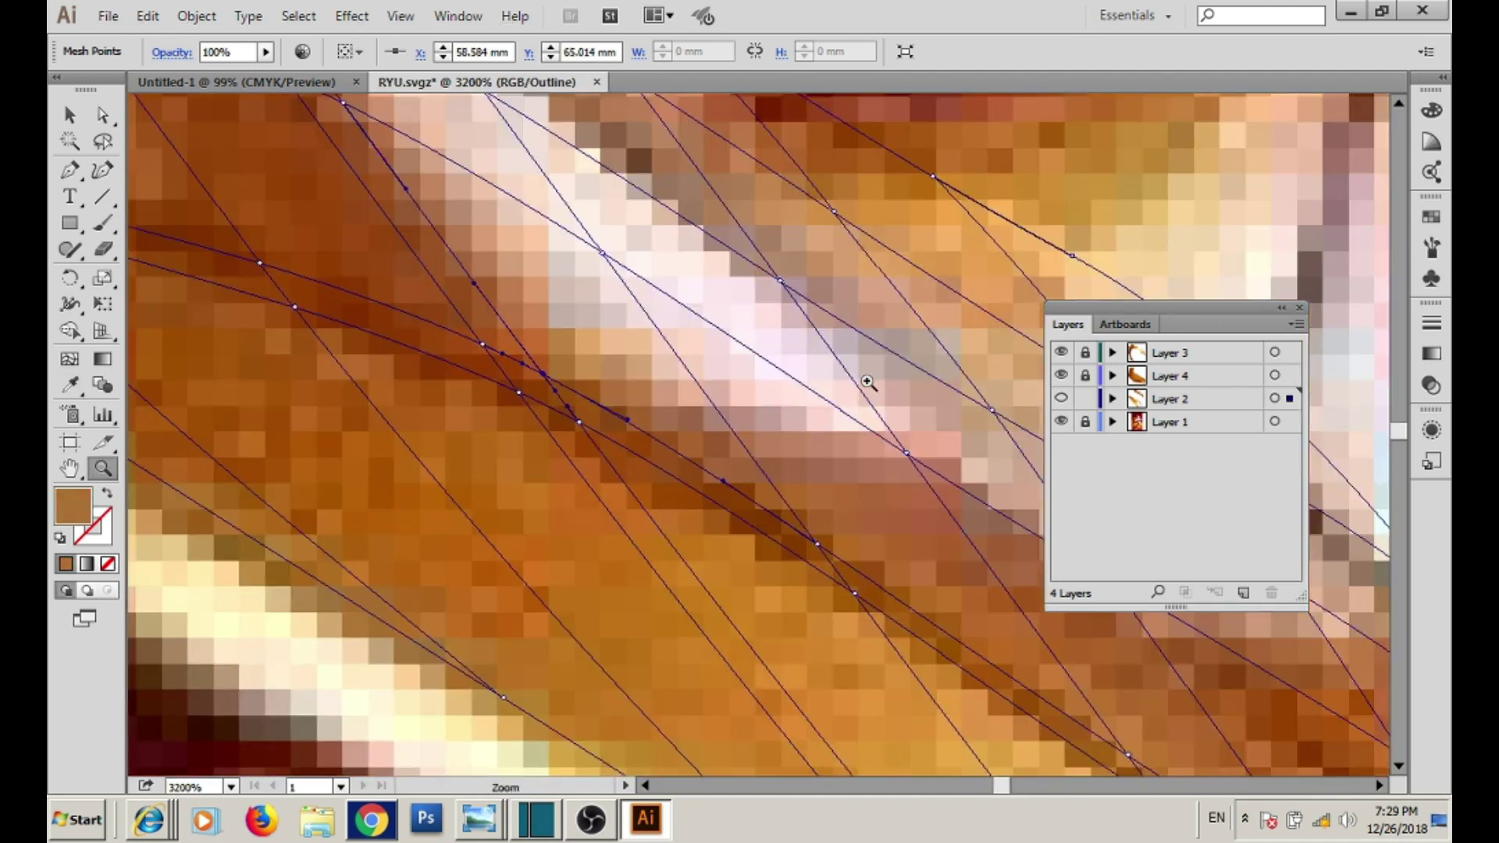
pyautogui.keyDown('alt'); pyautogui.click(868, 382); pyautogui.keyUp('alt')
pyautogui.hotkey('ctrl', 'y')
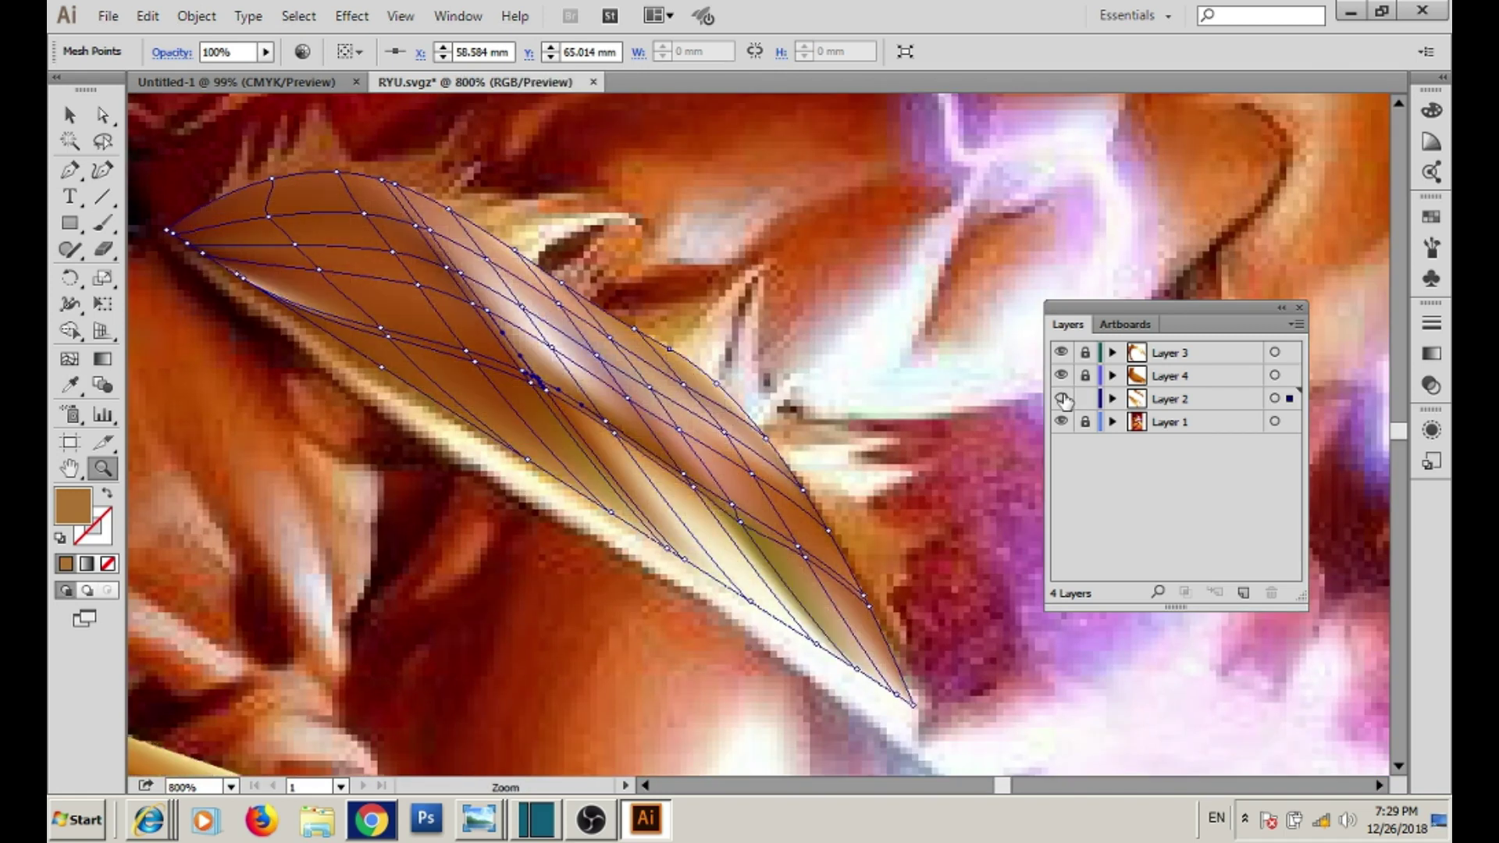
pyautogui.moveTo(271, 328); pyautogui.dragTo(544, 390)
pyautogui.hotkey('ctrl', 'y')
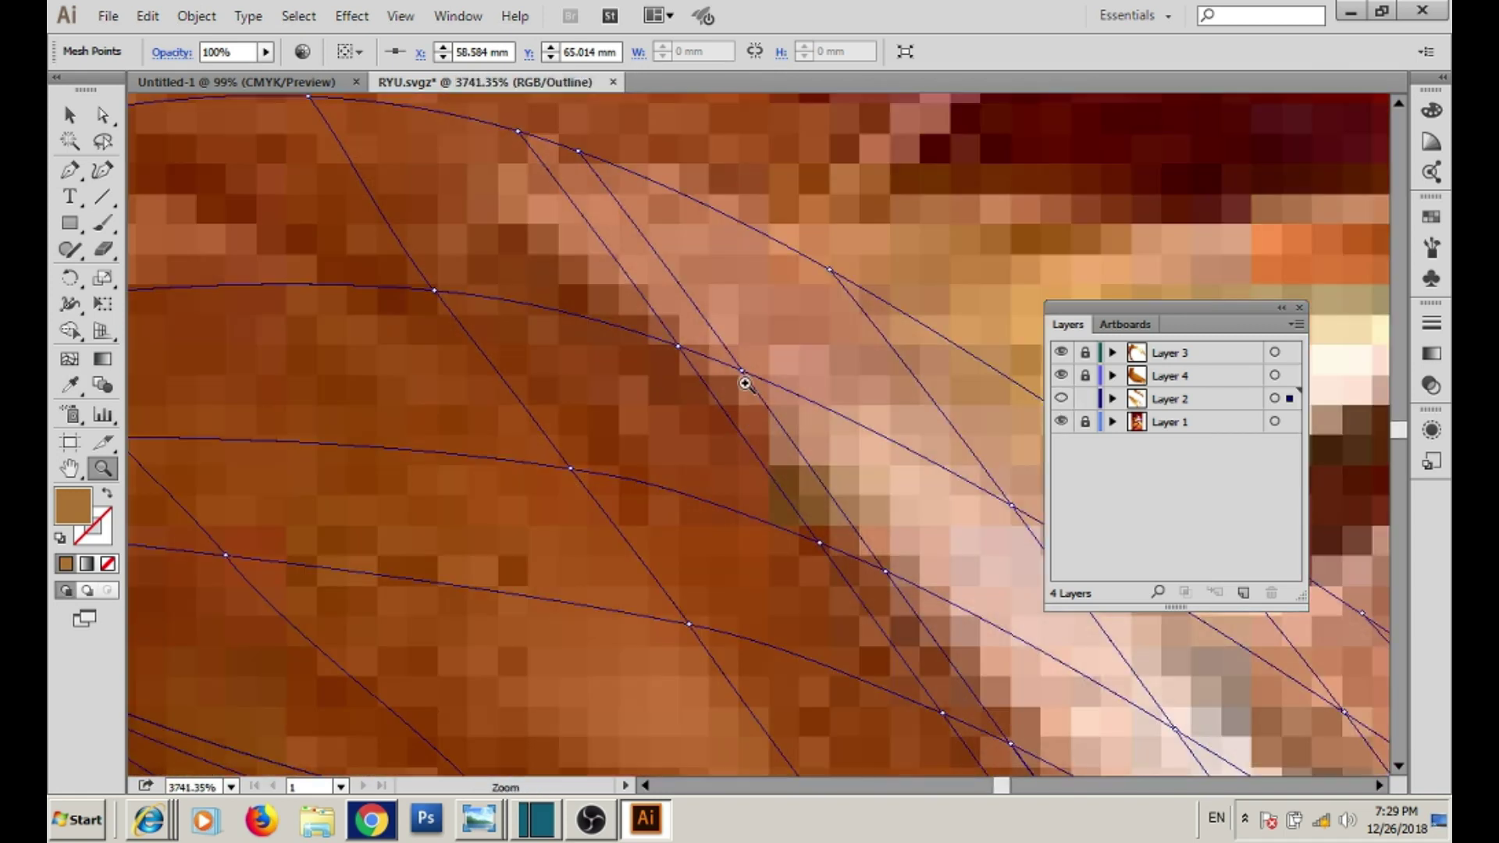
# - Sample photo colours and tan into mesh points near the upper edge
pyautogui.press('a')
pyautogui.click(742, 368)
pyautogui.press('i')
pyautogui.click(690, 337)
pyautogui.keyDown('ctrl'); pyautogui.click(581, 150); pyautogui.keyUp('ctrl')
pyautogui.click(581, 150)
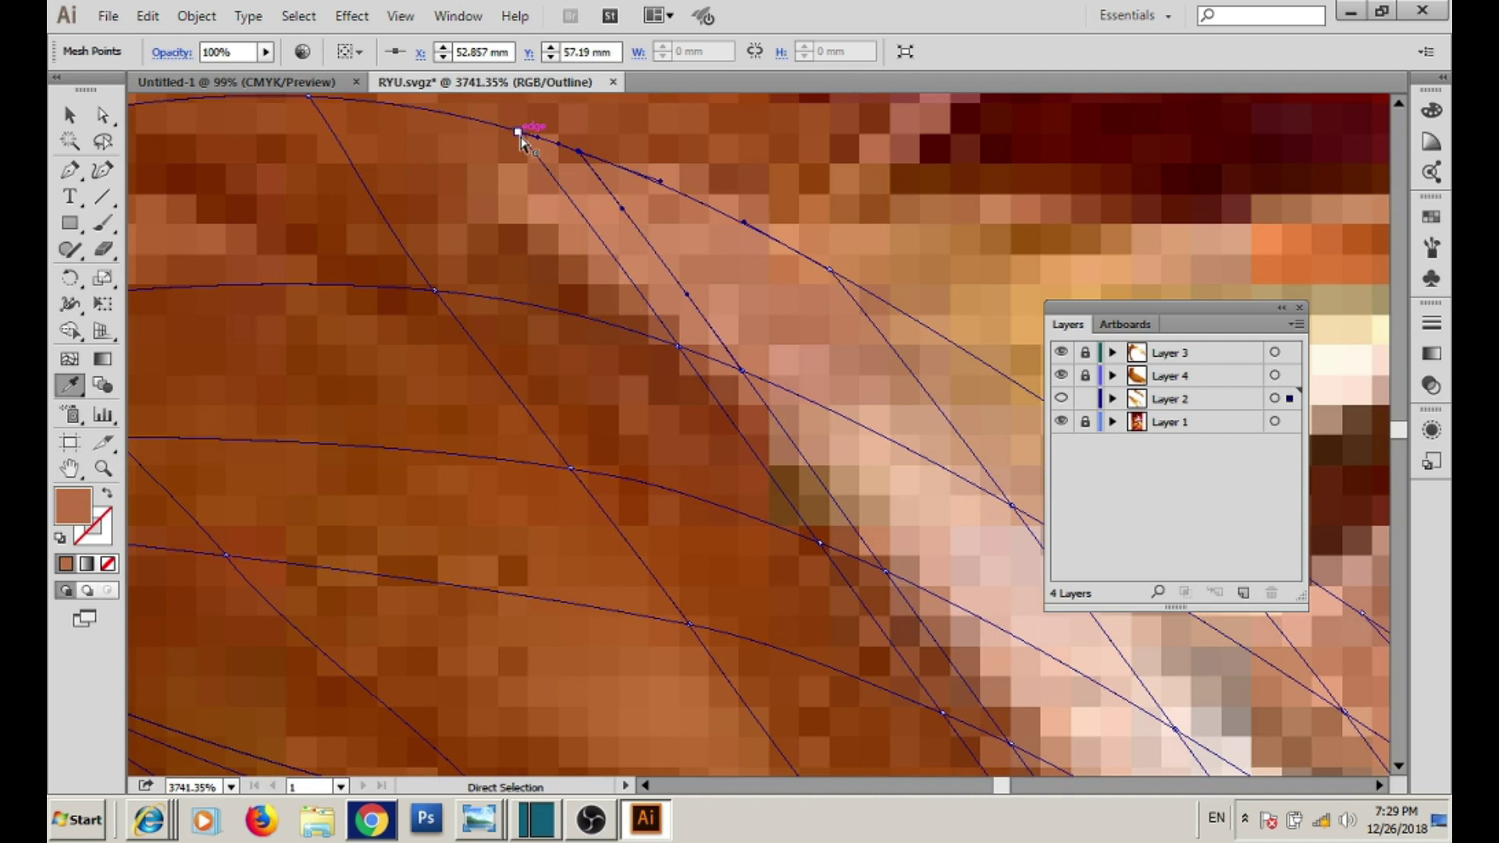
pyautogui.scroll(-5, 522, 140)
pyautogui.scroll(-3, 847, 505)
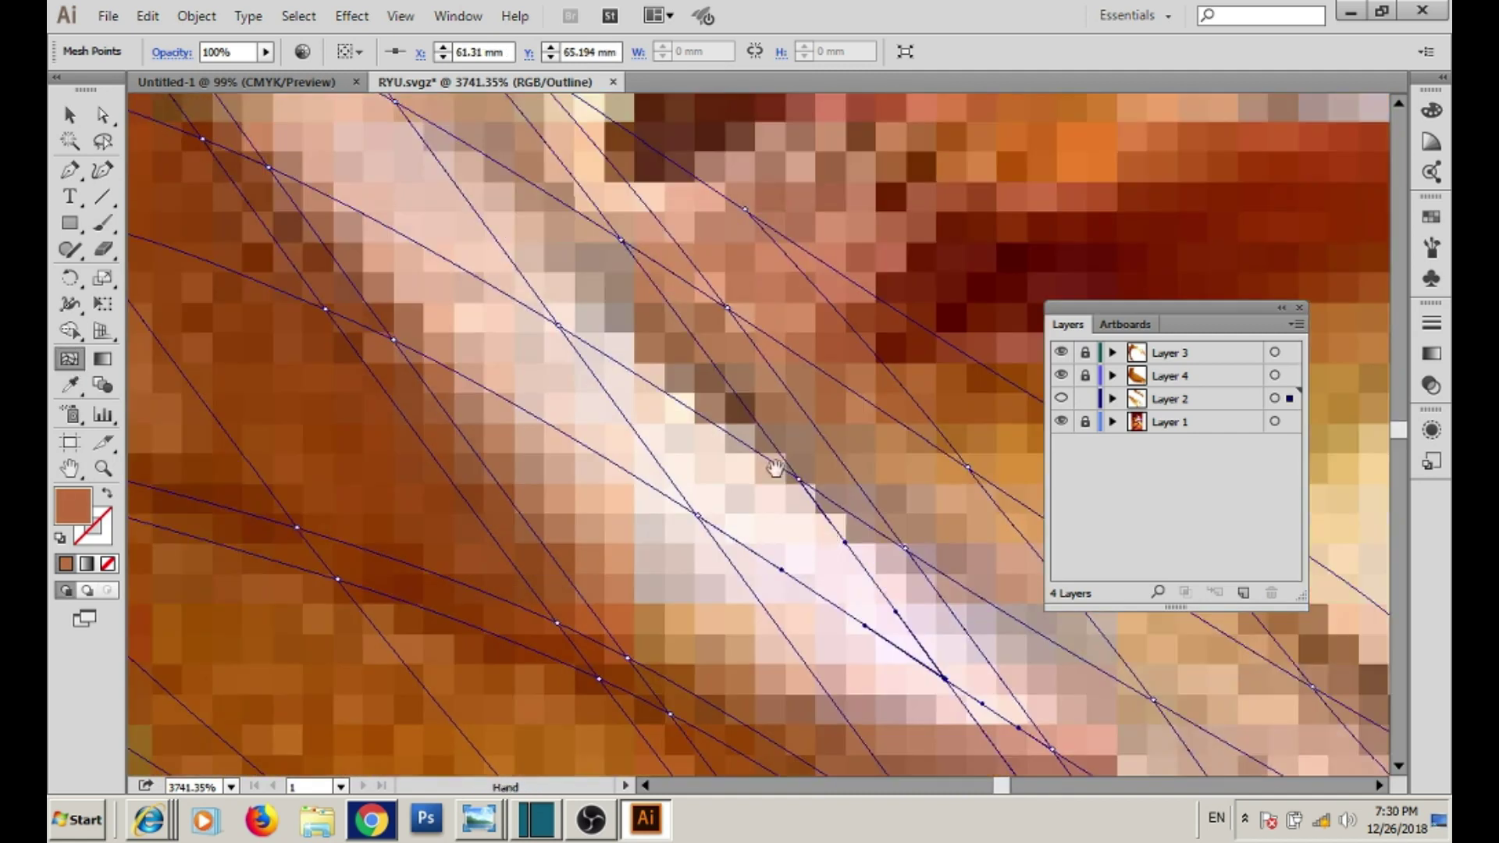
pyautogui.scroll(3, 847, 504)
pyautogui.keyDown('ctrl'); pyautogui.click(575, 223); pyautogui.keyUp('ctrl')
# - Add light pink, dark brown and near-white highlight tones to the pale-edge points
pyautogui.click(624, 306)
pyautogui.click(786, 508)
pyautogui.scroll(-3, 755, 484)
pyautogui.scroll(-3, 798, 519)
pyautogui.click(829, 535)
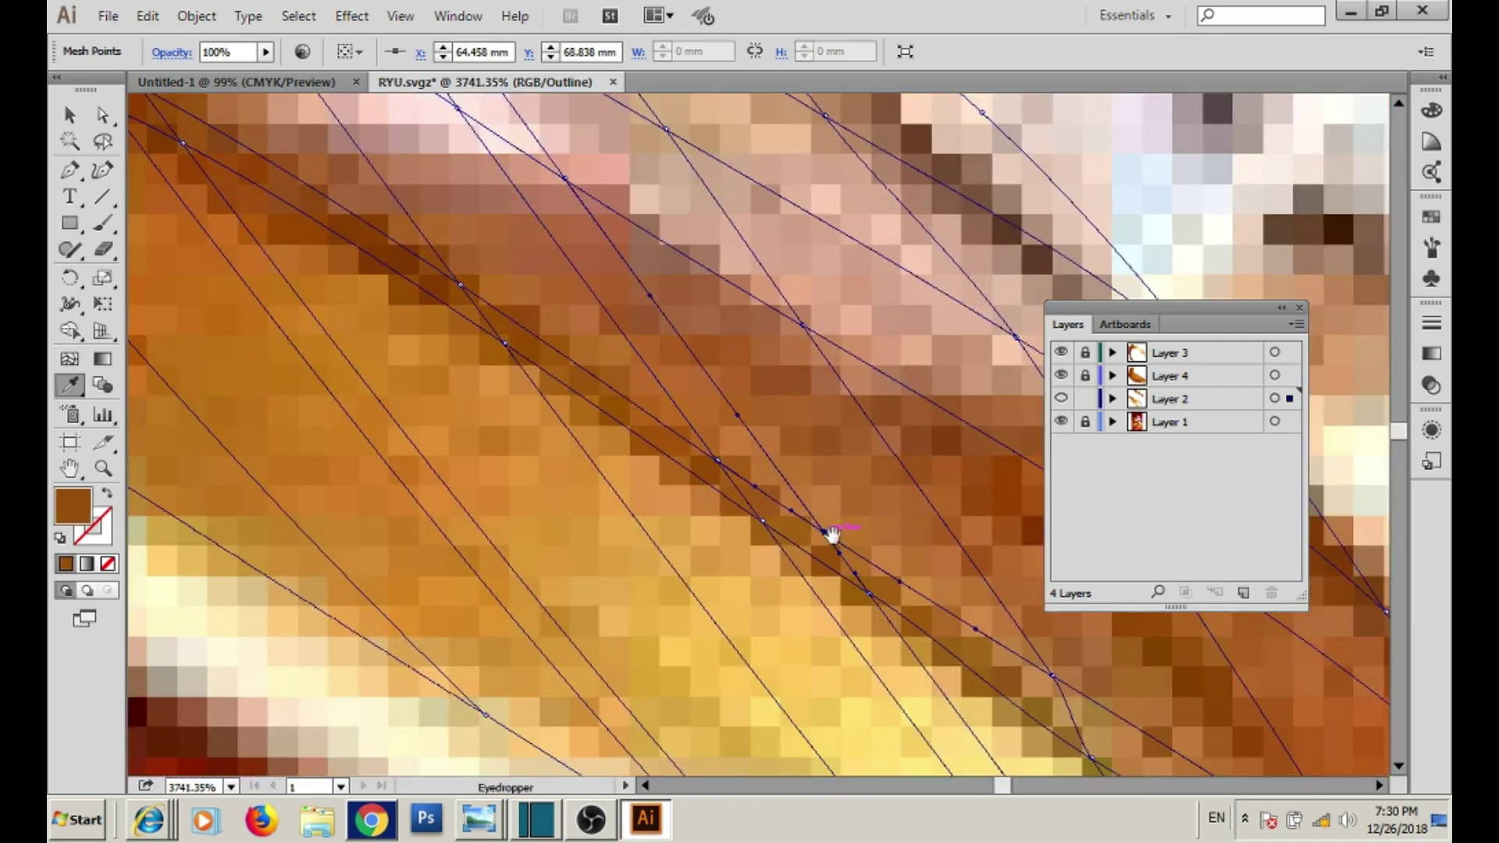
pyautogui.scroll(-3, 752, 395)
pyautogui.scroll(-3, 752, 451)
pyautogui.click(885, 584)
pyautogui.press('z')
pyautogui.keyDown('alt'); pyautogui.click(806, 492); pyautogui.keyUp('alt')
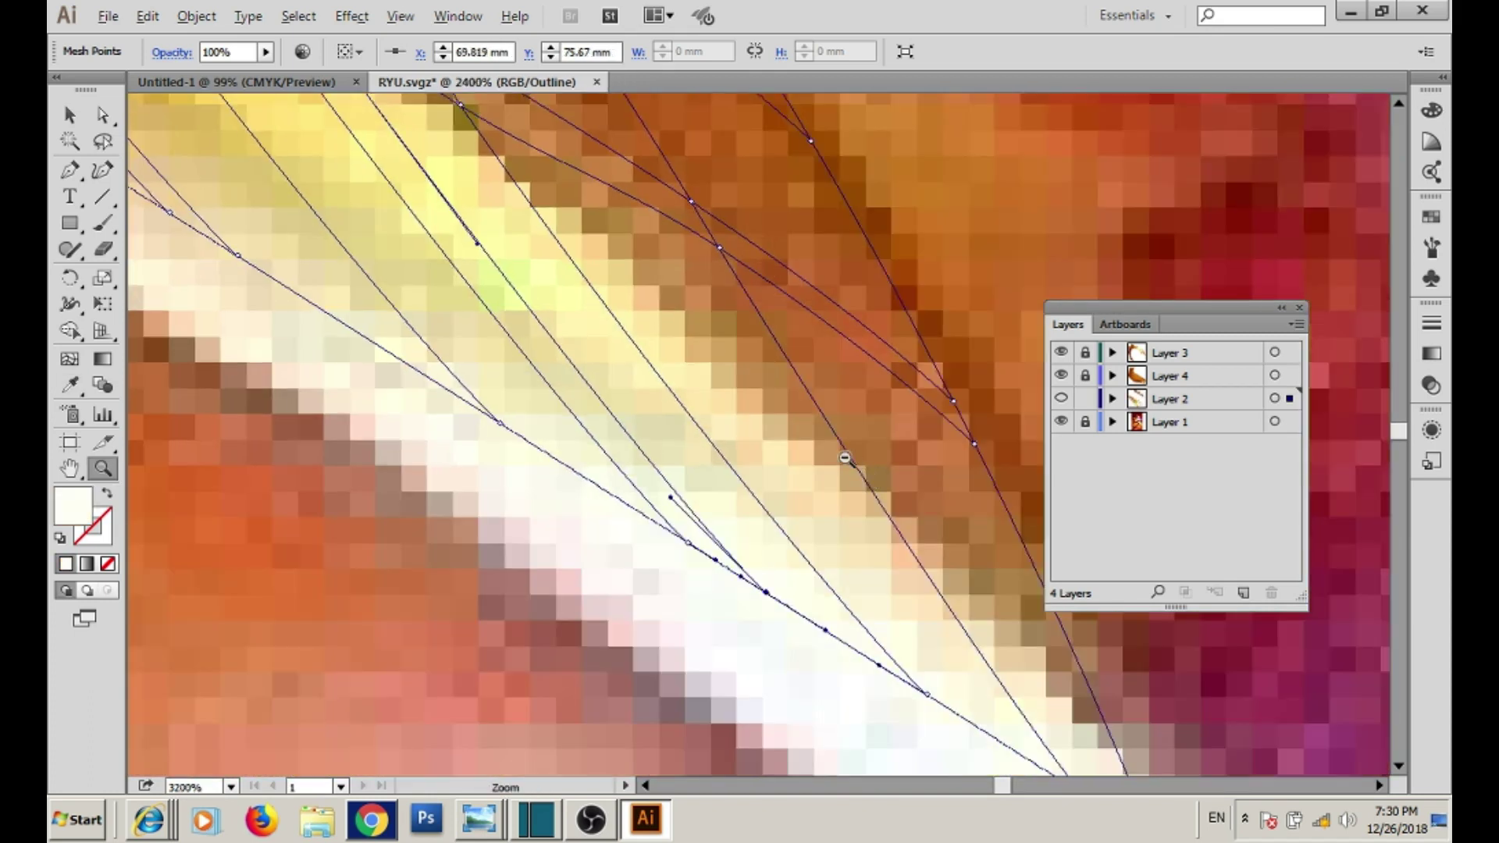
pyautogui.hotkey('ctrl', 'y')
# - Sample pale peach into the Layer 5 strand mesh points
pyautogui.keyDown('alt'); pyautogui.click(806, 492); pyautogui.keyUp('alt')
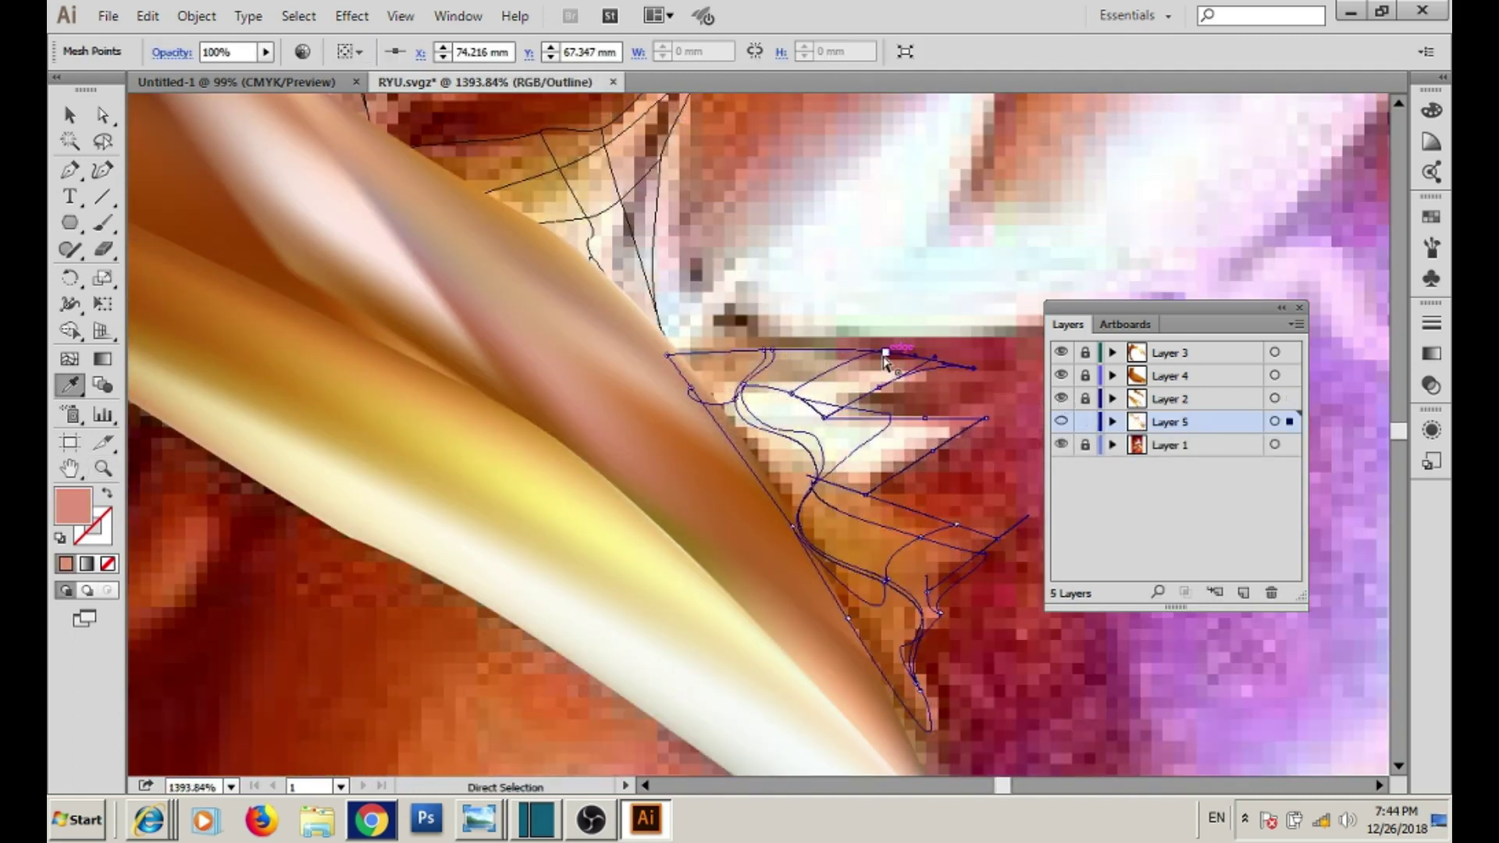
pyautogui.click(804, 398)
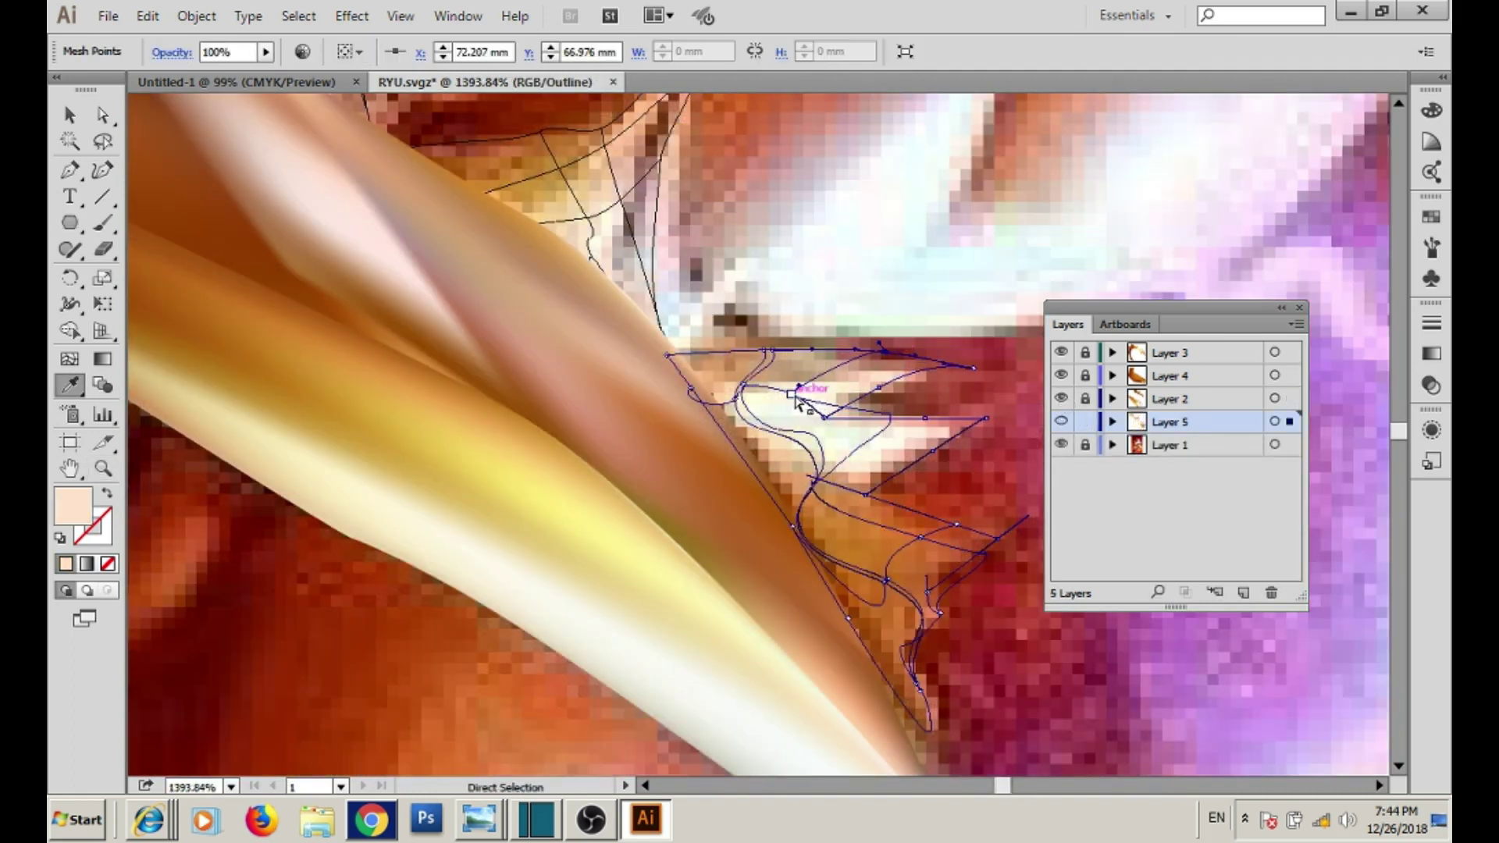
pyautogui.moveTo(800, 356); pyautogui.dragTo(775, 402)
pyautogui.click(775, 402)
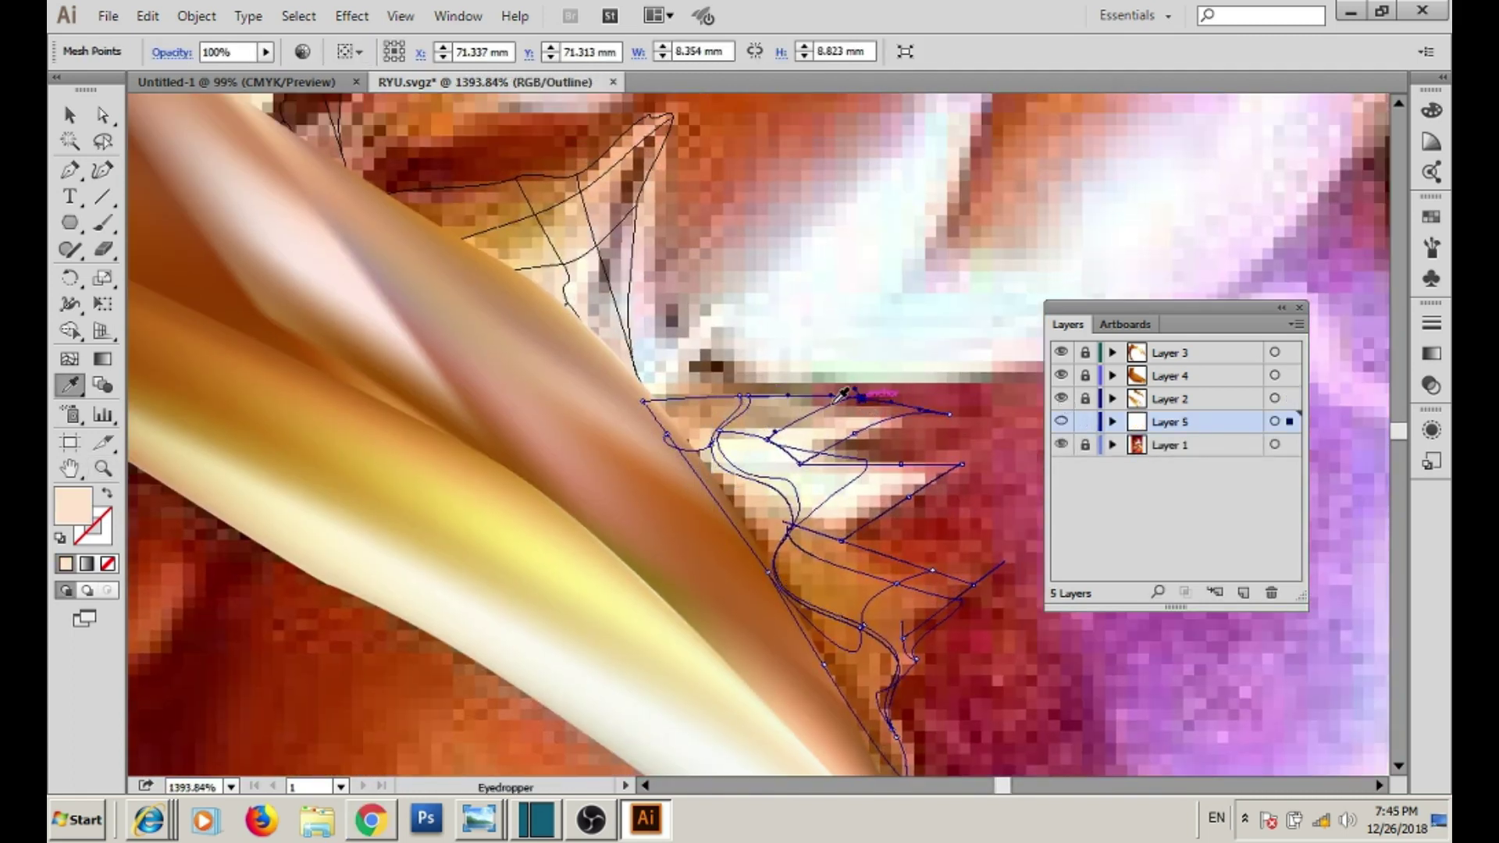
pyautogui.keyDown('ctrl'); pyautogui.click(860, 398); pyautogui.keyUp('ctrl')
pyautogui.press('z')
# - Preview in full colour, save RYU.svgz, and hide the background photo layer
pyautogui.keyDown('alt'); pyautogui.click(757, 456); pyautogui.keyUp('alt')
pyautogui.hotkey('ctrl', 'y')
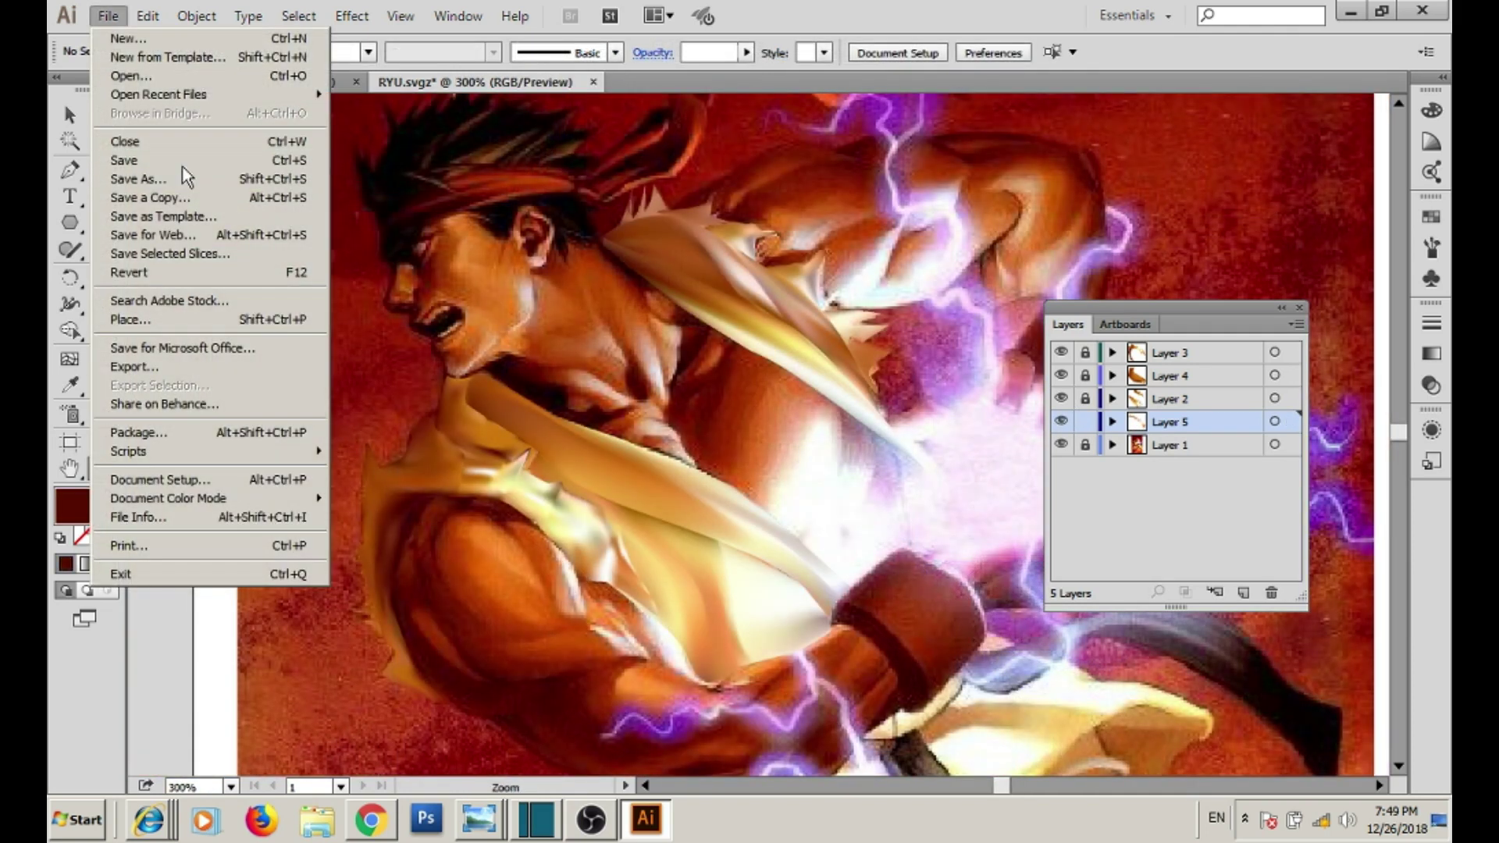
pyautogui.click(183, 162)
pyautogui.click(1061, 445)
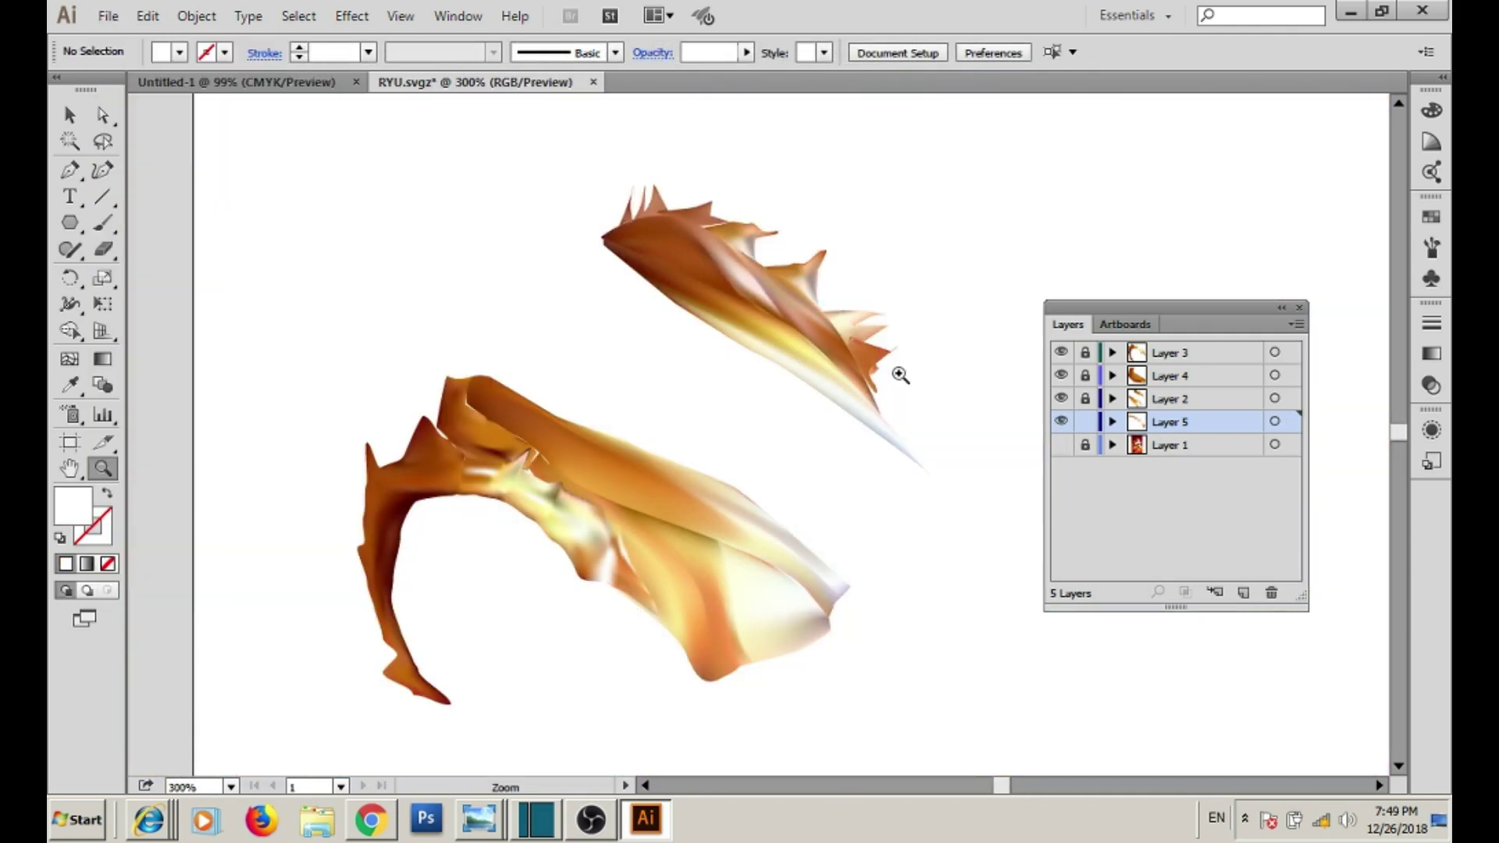
# - Re-show the photo and place Pen anchors along the cloth fold's top and the belt edge
pyautogui.click(1060, 445)
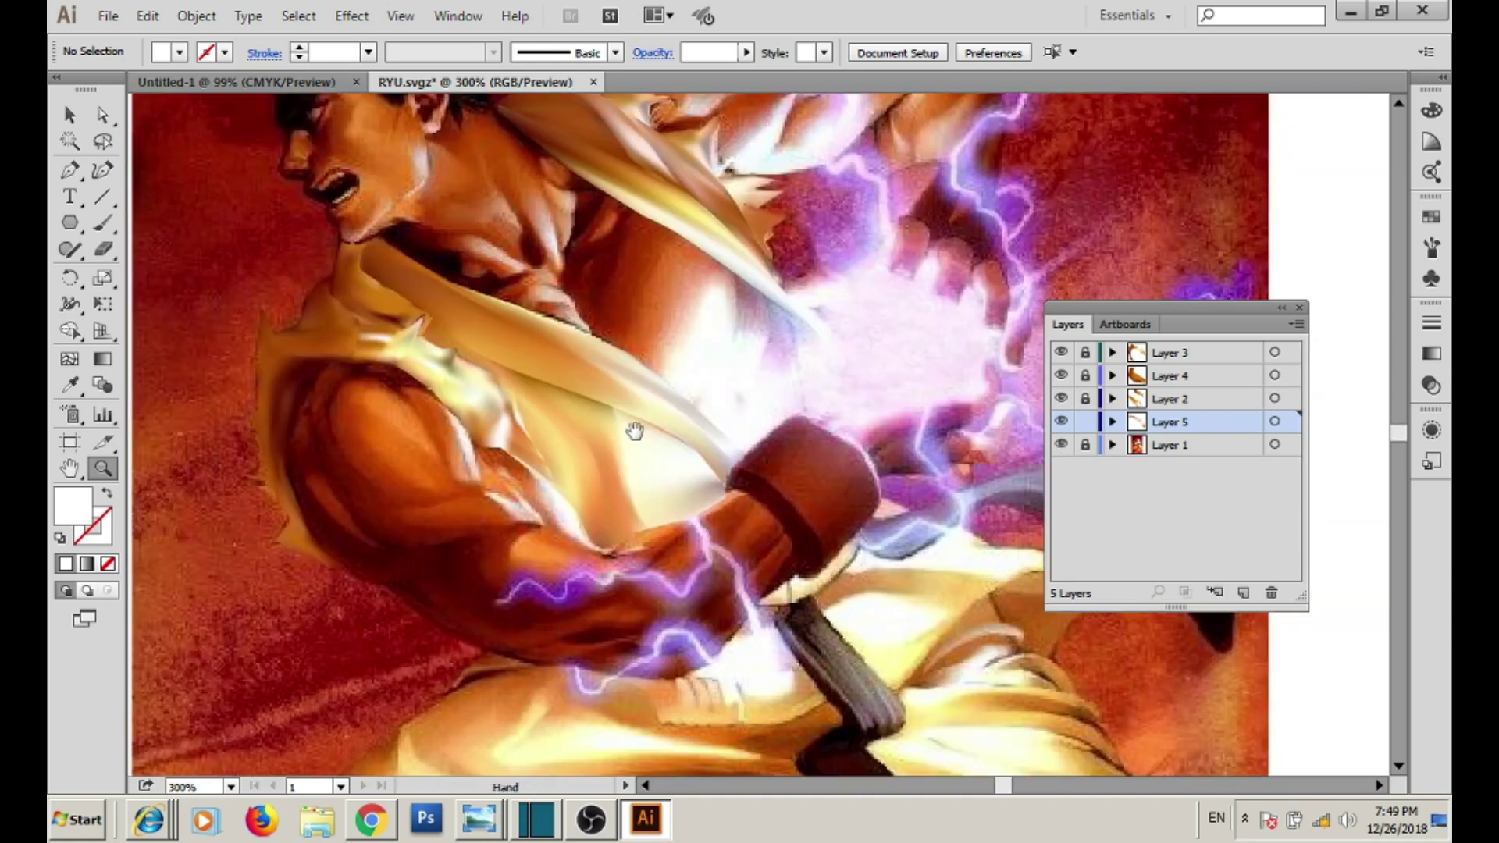
pyautogui.moveTo(635, 428); pyautogui.dragTo(673, 369)
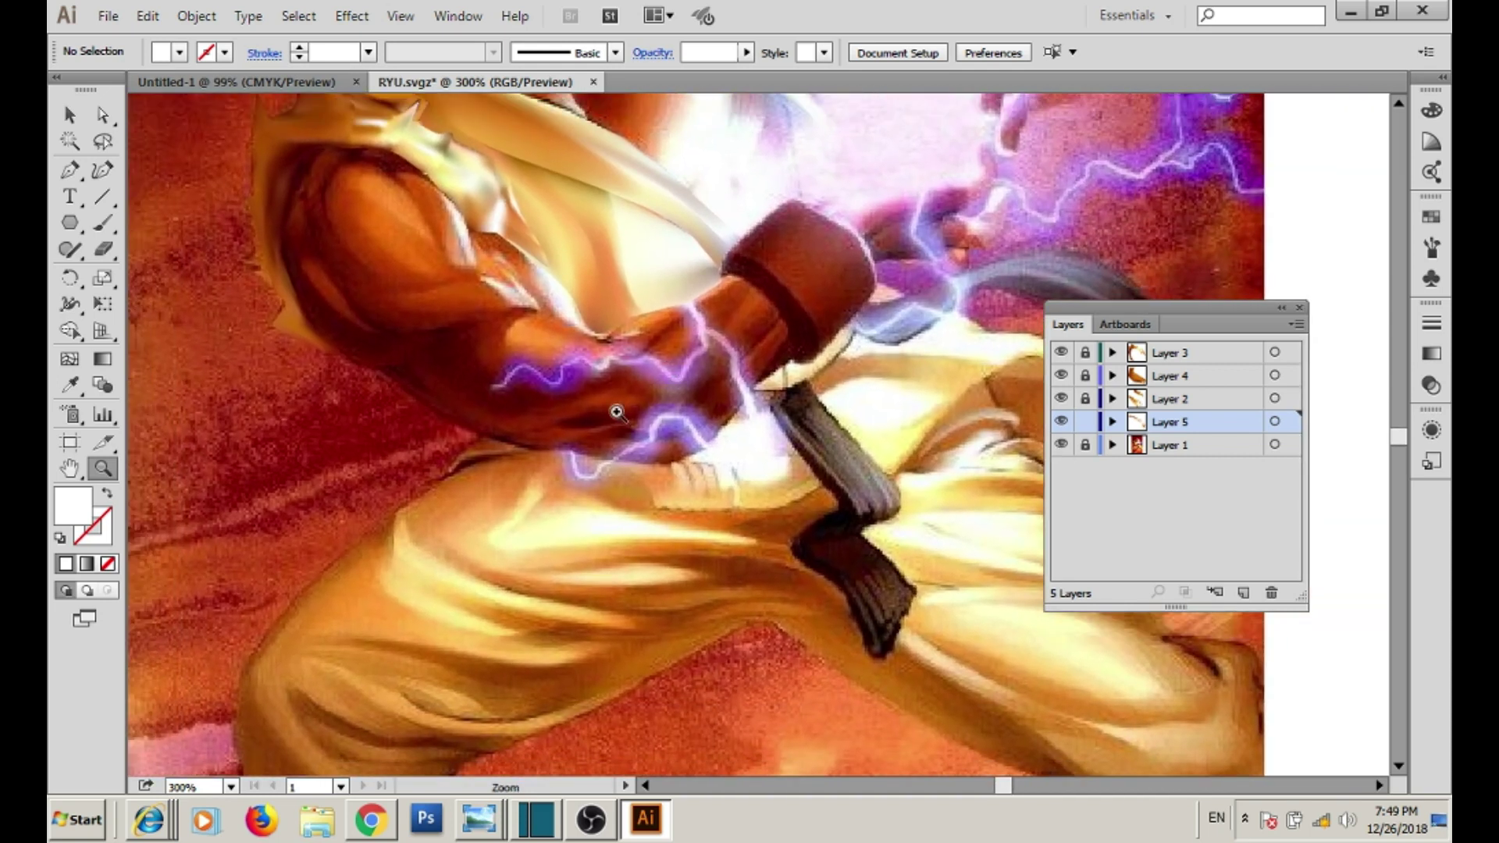
pyautogui.scroll(3, 815, 460)
pyautogui.press('p')
pyautogui.click(768, 320)
pyautogui.click(821, 319)
pyautogui.click(816, 355)
pyautogui.click(932, 542)
pyautogui.click(964, 562)
pyautogui.click(922, 616)
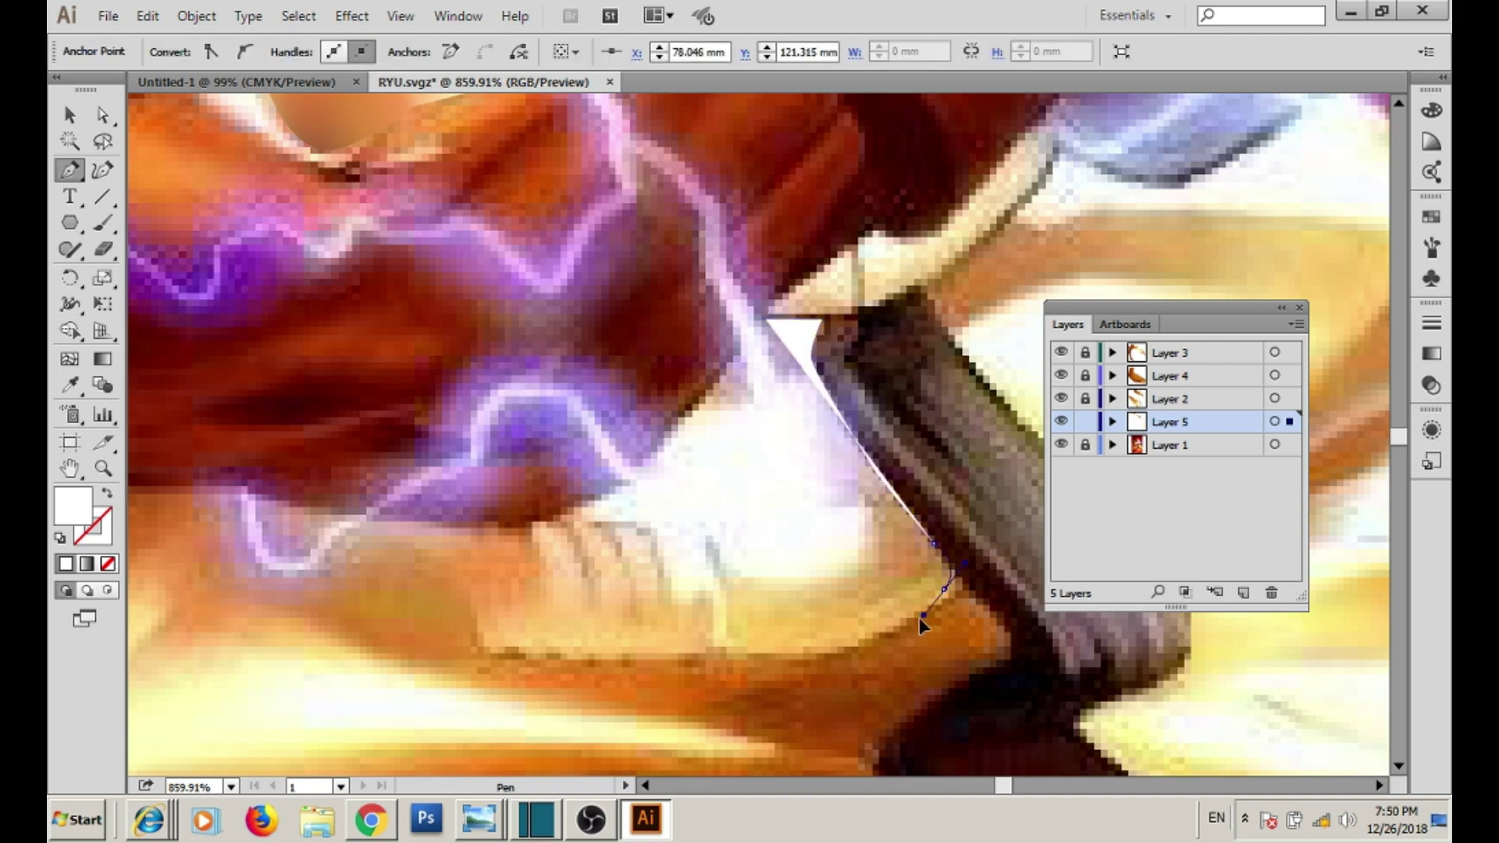
# - Curve the path along the fold's bottom and left side and close it at the start
pyautogui.moveTo(793, 658); pyautogui.dragTo(533, 659)
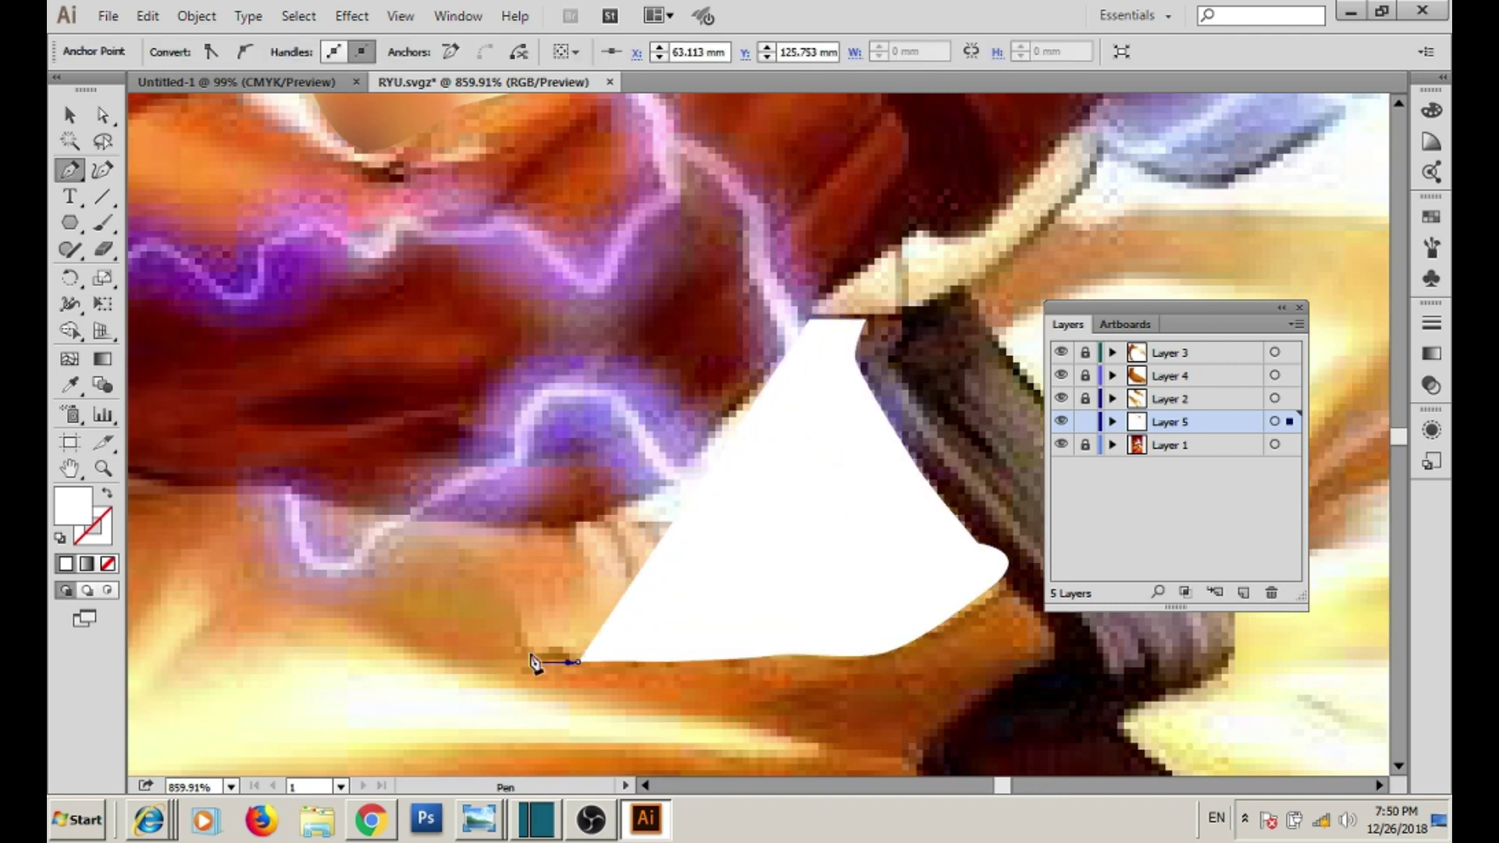
pyautogui.click(535, 662)
pyautogui.moveTo(488, 568); pyautogui.dragTo(426, 522)
pyautogui.click(808, 320)
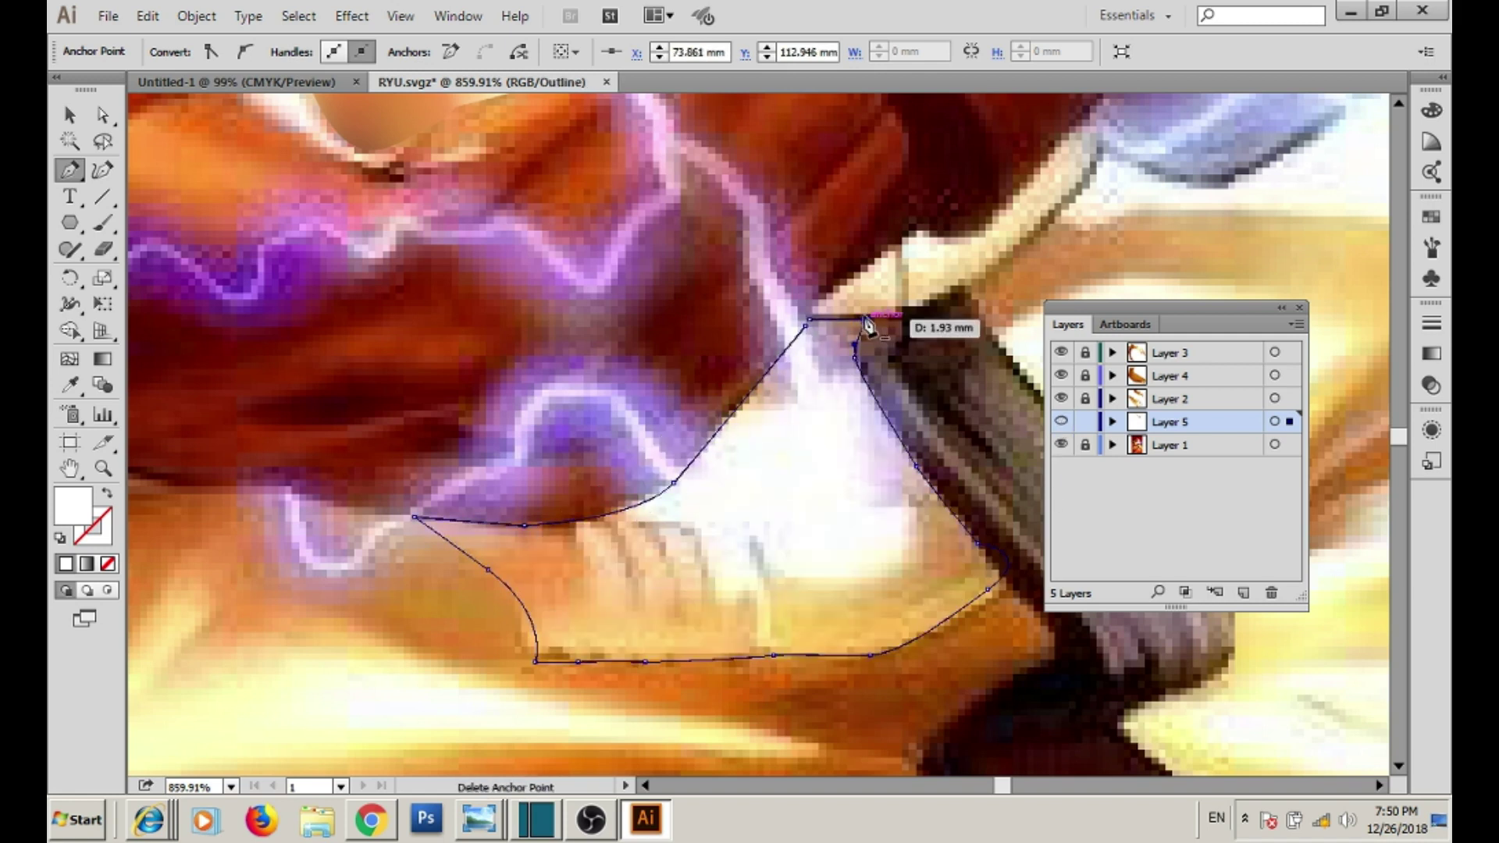
pyautogui.moveTo(774, 562); pyautogui.dragTo(641, 522)
# - Convert the fold shape to a mesh and bend its first lines to follow the fold
pyautogui.press('u')
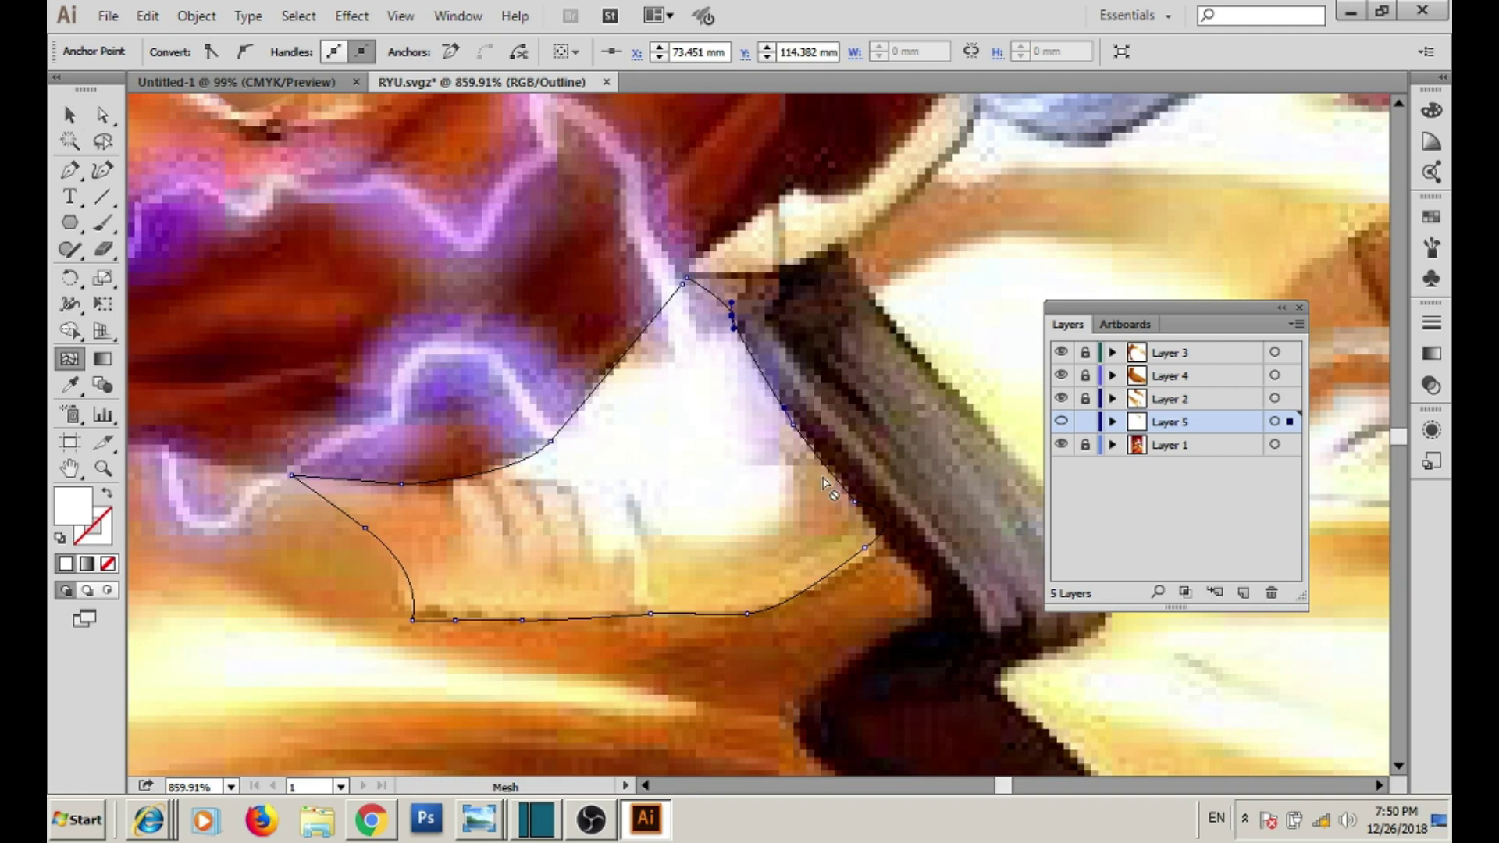
pyautogui.click(821, 469)
pyautogui.click(515, 560)
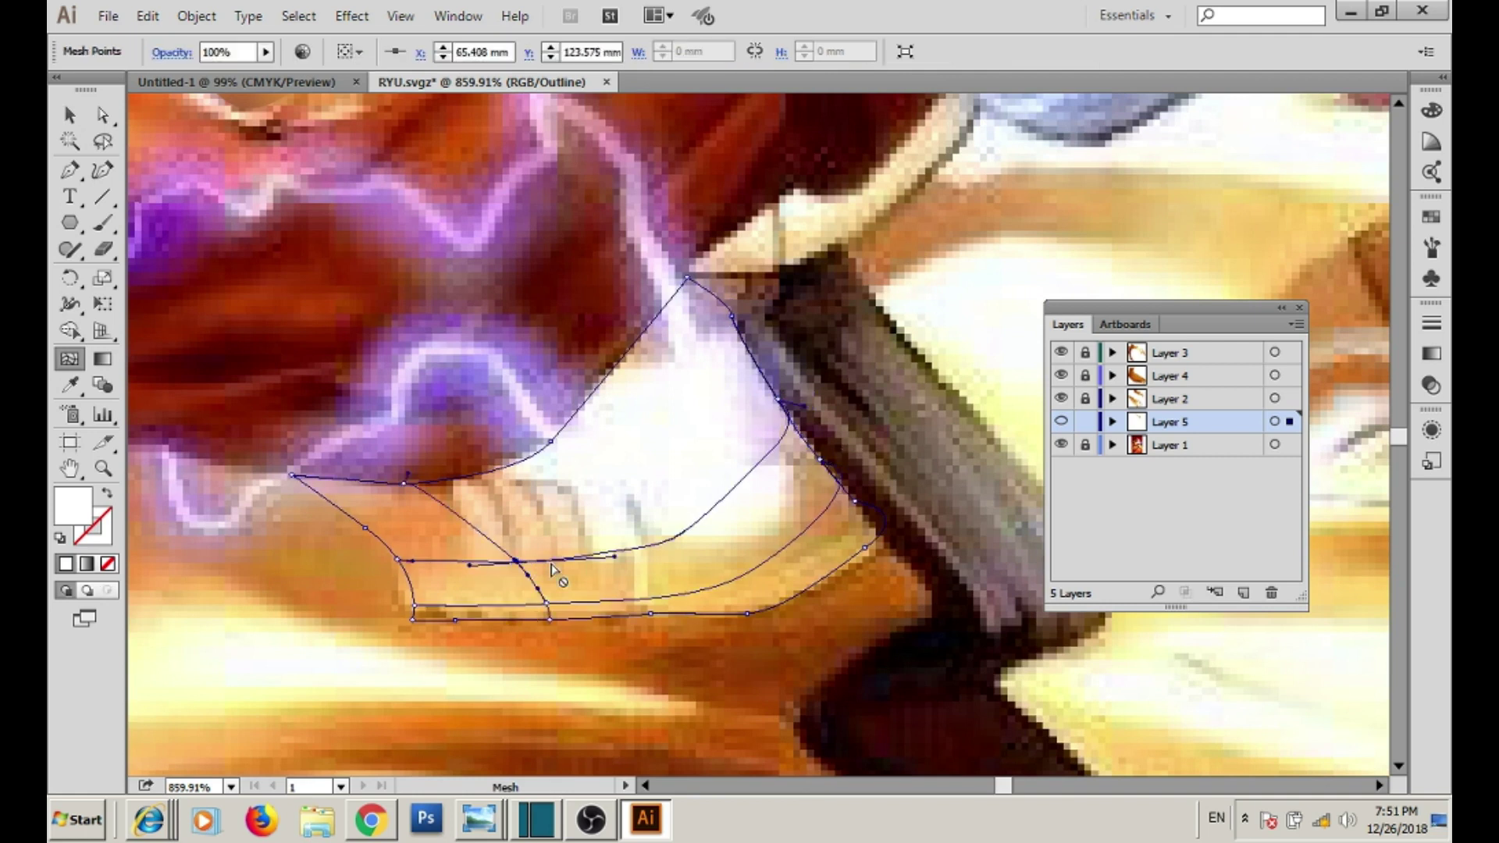
pyautogui.click(104, 117)
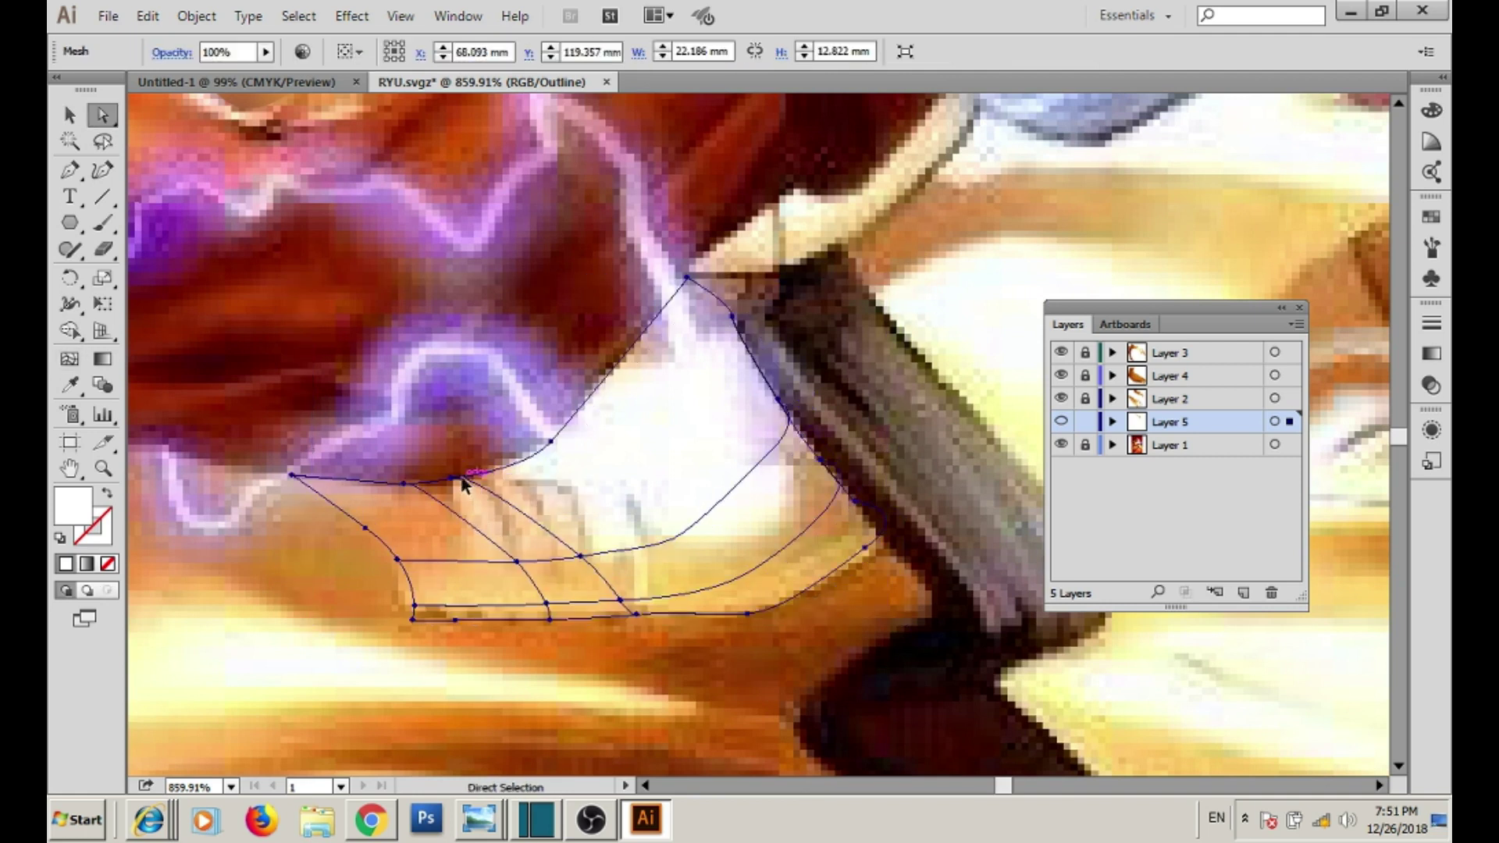
pyautogui.click(579, 556)
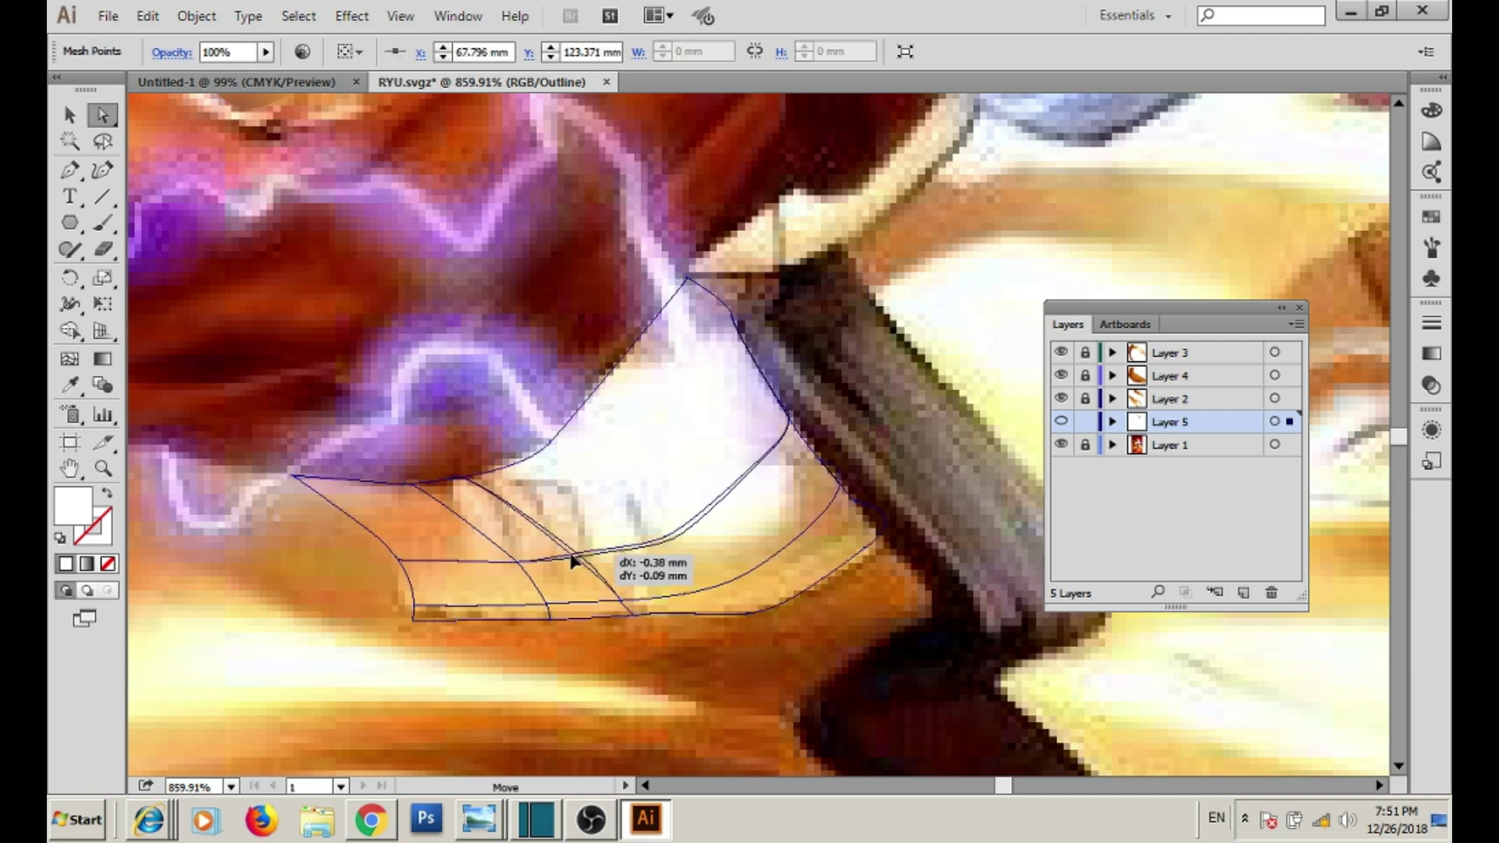
pyautogui.moveTo(458, 485); pyautogui.dragTo(500, 479)
pyautogui.moveTo(601, 607); pyautogui.dragTo(609, 606)
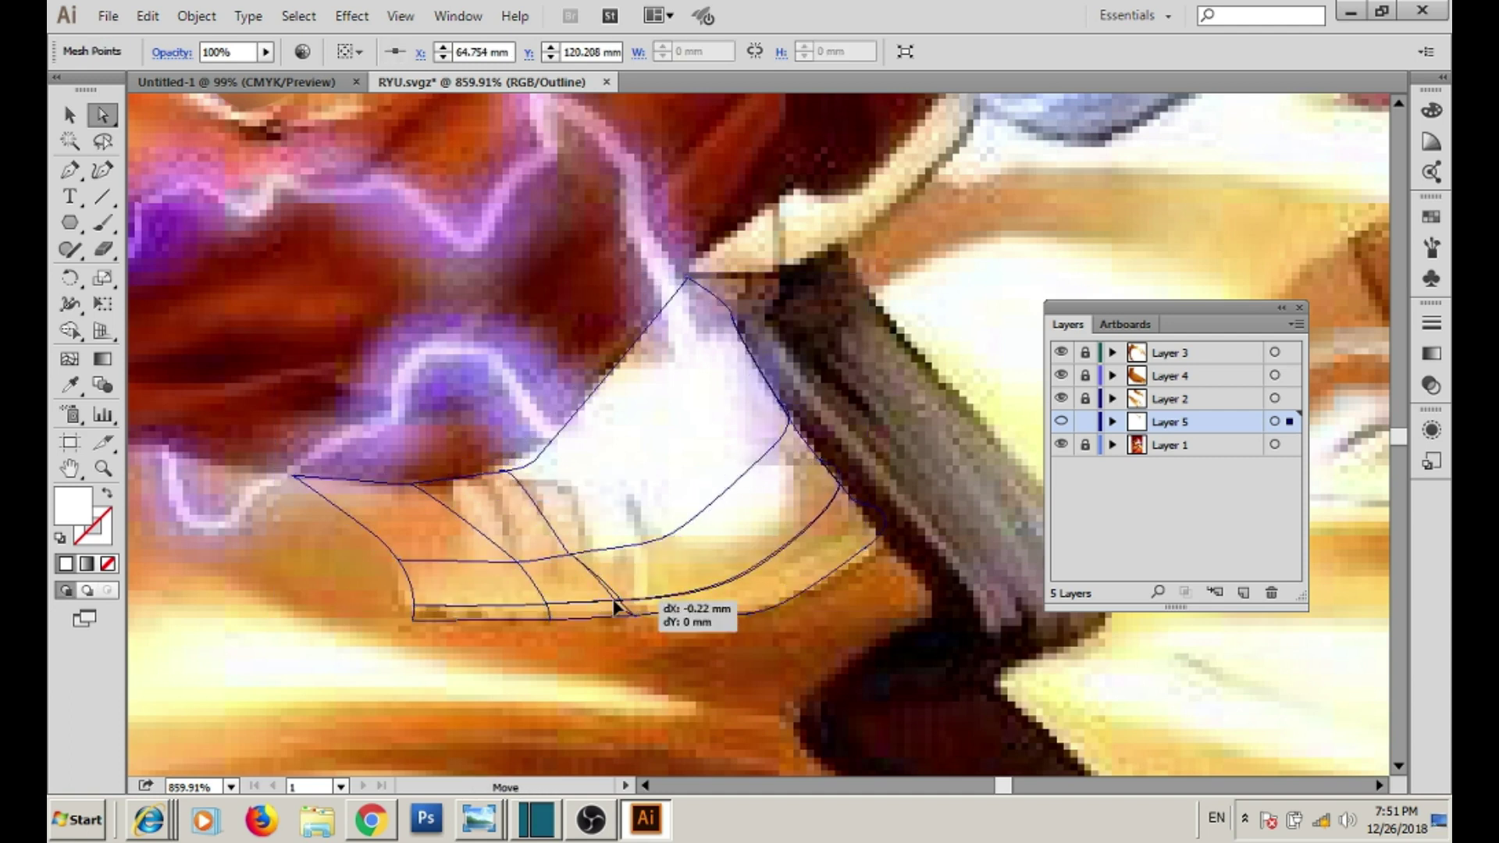
pyautogui.moveTo(410, 489)
pyautogui.mouseDown()
pyautogui.moveTo(430, 488)
pyautogui.moveTo(334, 462)
pyautogui.mouseUp()
# - Add two mesh lines through the upper cloth and adjust the new point
pyautogui.press('u')
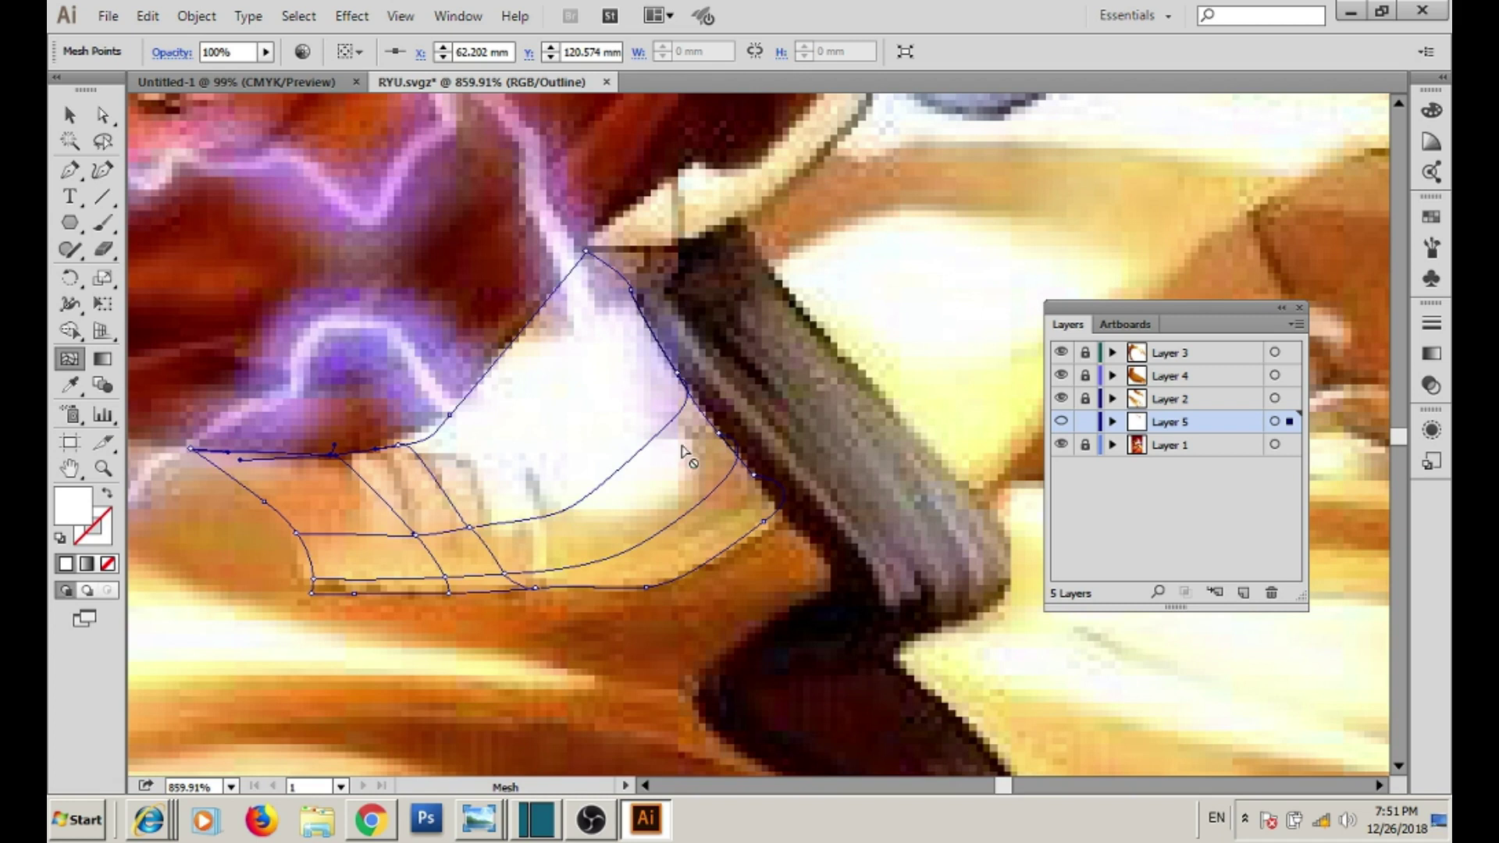
pyautogui.click(634, 455)
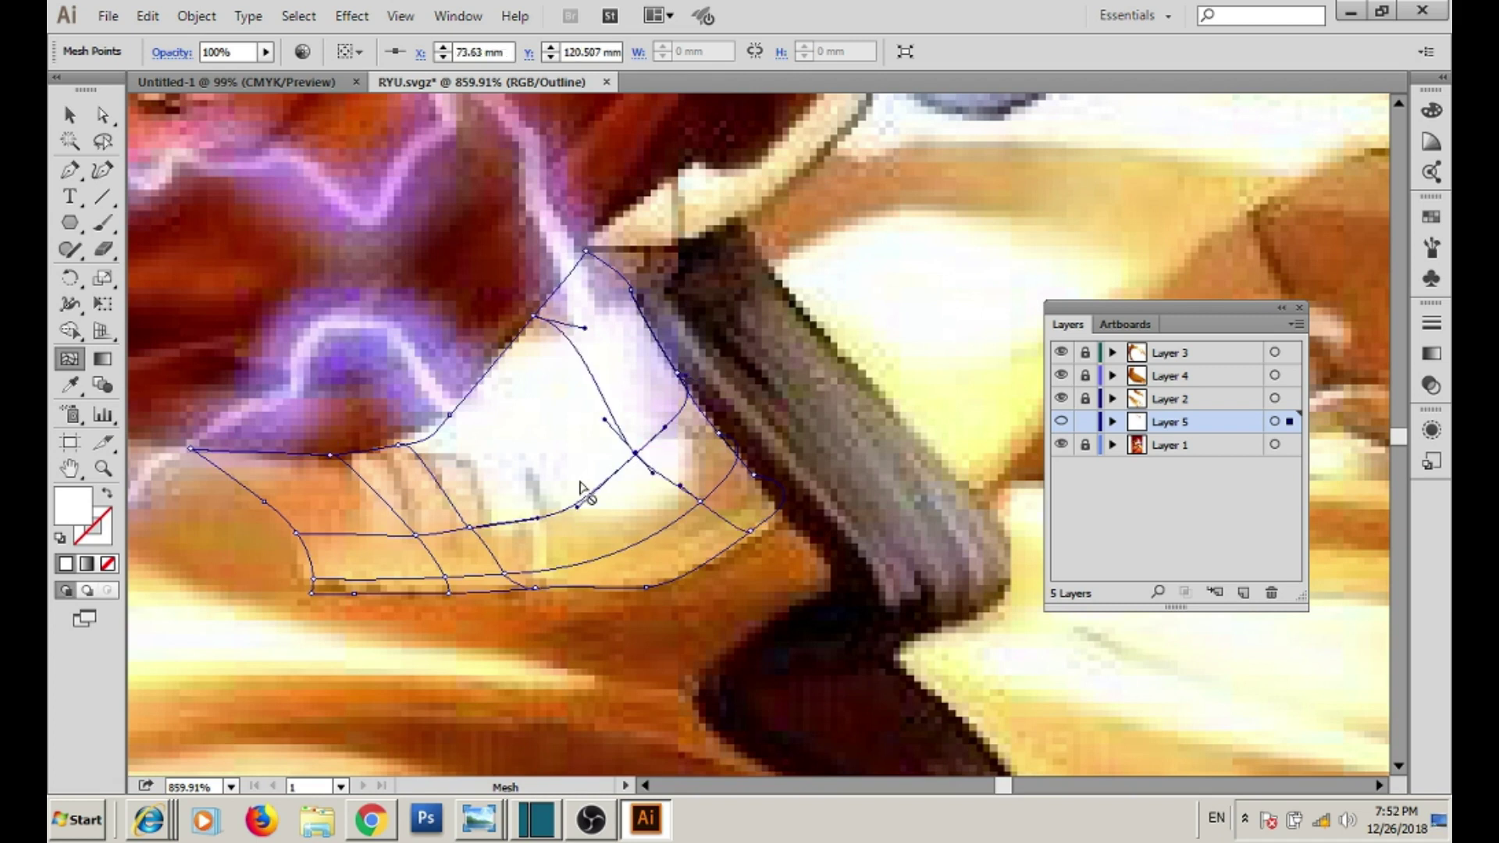
pyautogui.click(676, 485)
pyautogui.press('a')
pyautogui.moveTo(702, 502); pyautogui.dragTo(650, 471)
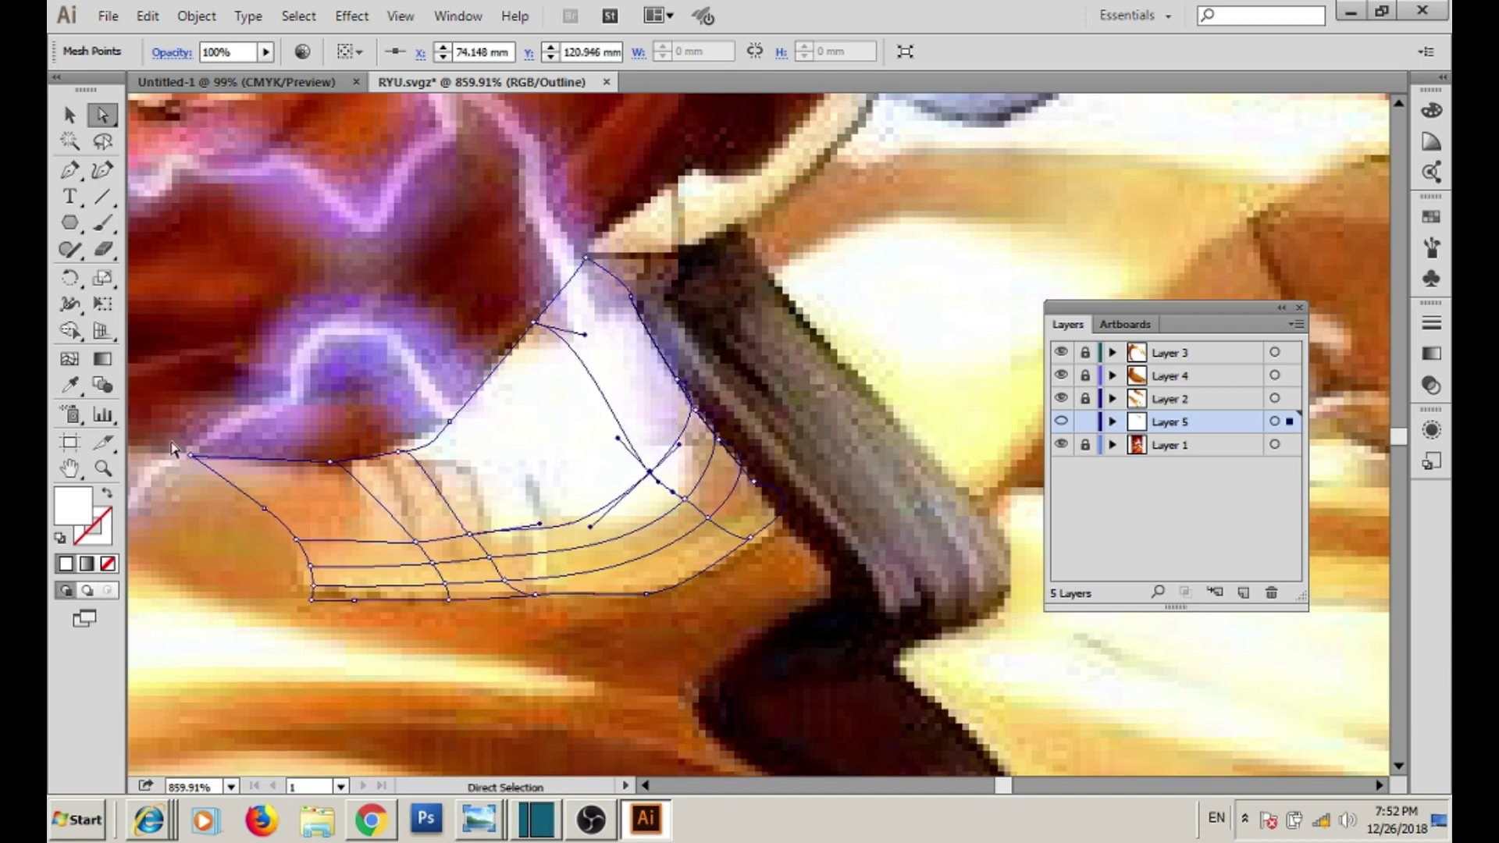
# - Add mesh points on the left, right and lower left, then drag points to fit the fold
pyautogui.click(70, 359)
pyautogui.click(426, 473)
pyautogui.click(529, 483)
pyautogui.click(503, 478)
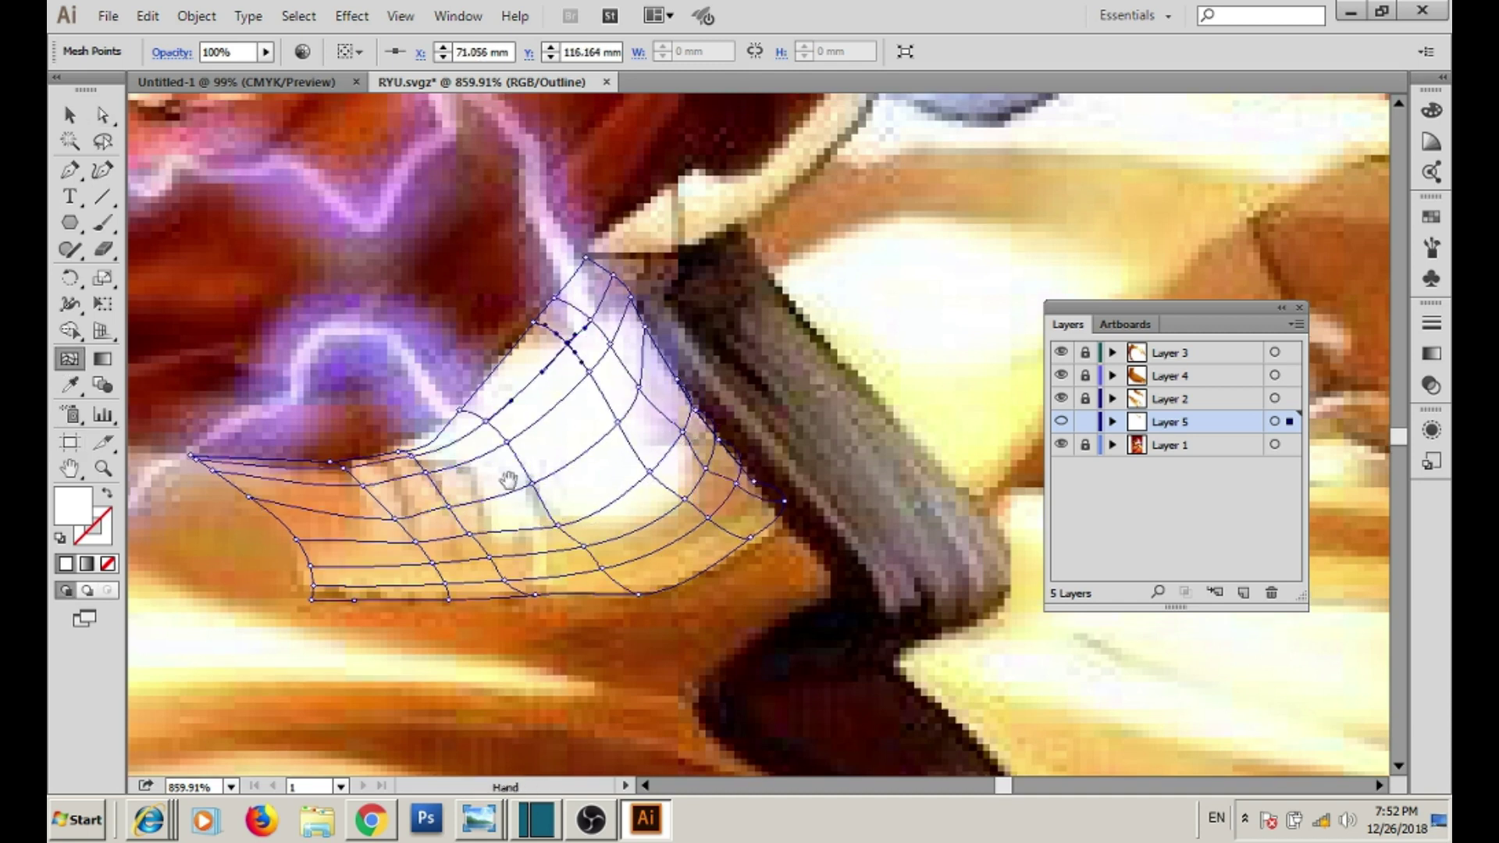
pyautogui.click(421, 439)
pyautogui.moveTo(546, 422); pyautogui.dragTo(780, 508)
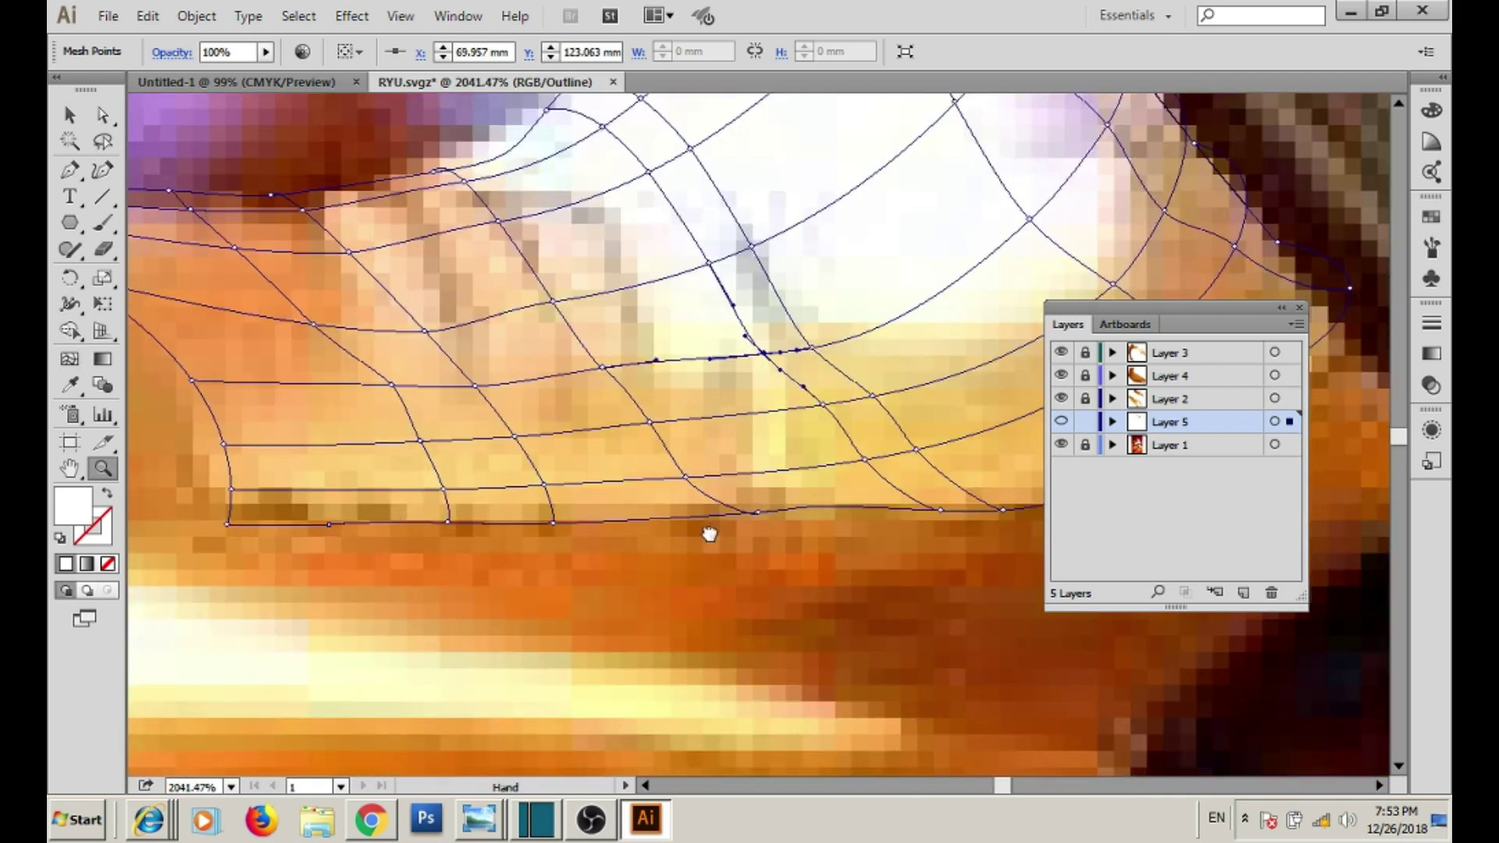
pyautogui.moveTo(801, 421)
pyautogui.mouseDown()
pyautogui.moveTo(763, 422)
pyautogui.moveTo(796, 475)
pyautogui.mouseUp()
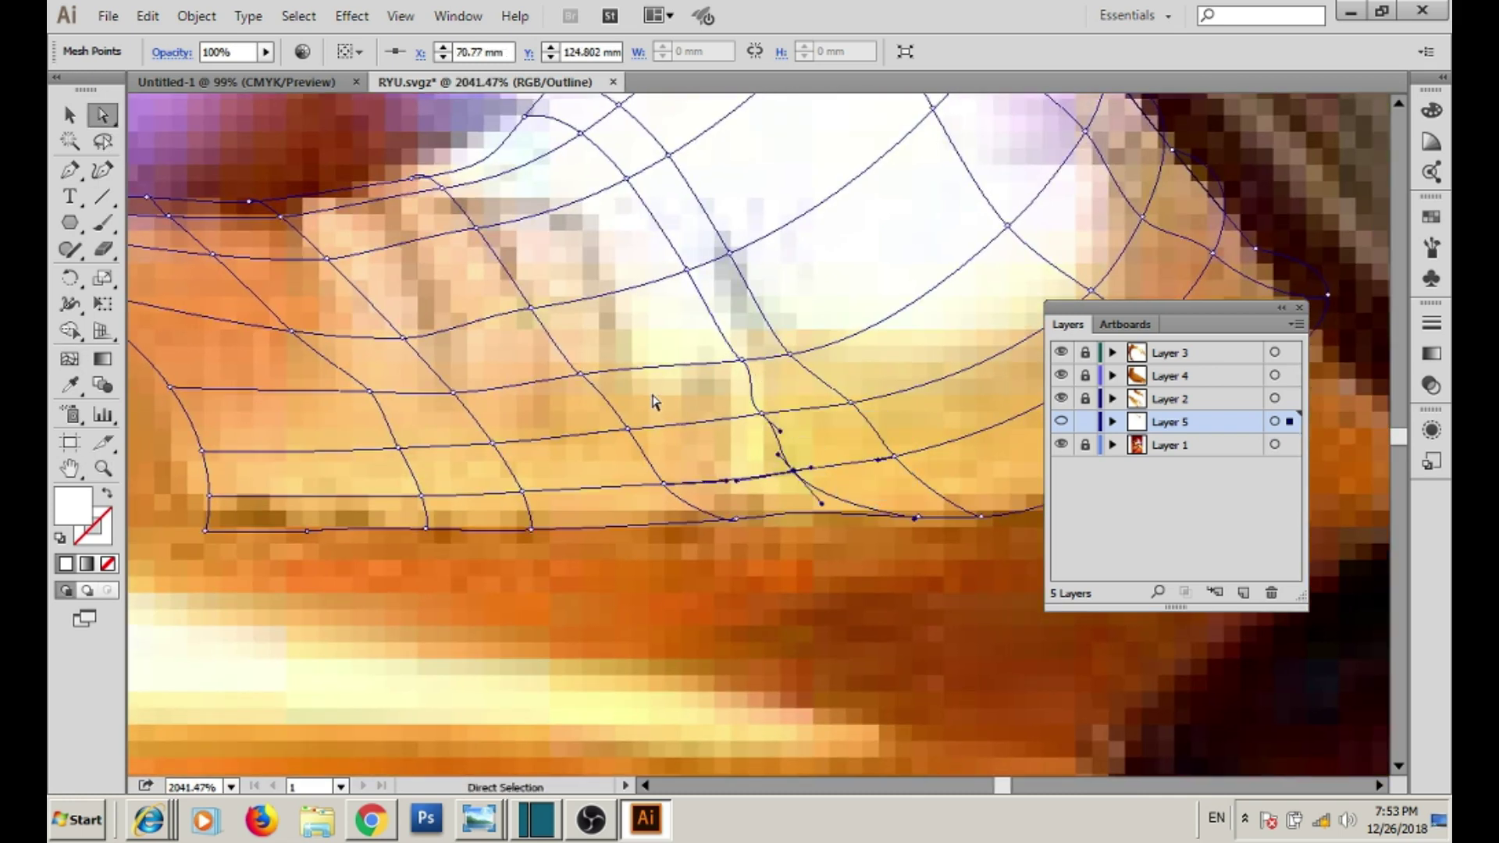
pyautogui.scroll(2, 653, 401)
pyautogui.moveTo(536, 324)
pyautogui.mouseDown()
pyautogui.moveTo(565, 413)
pyautogui.moveTo(578, 355)
pyautogui.moveTo(578, 463)
pyautogui.moveTo(646, 435)
pyautogui.mouseUp()
# - Sample orange and photo tones into the mesh points running up the first line
pyautogui.press('i')
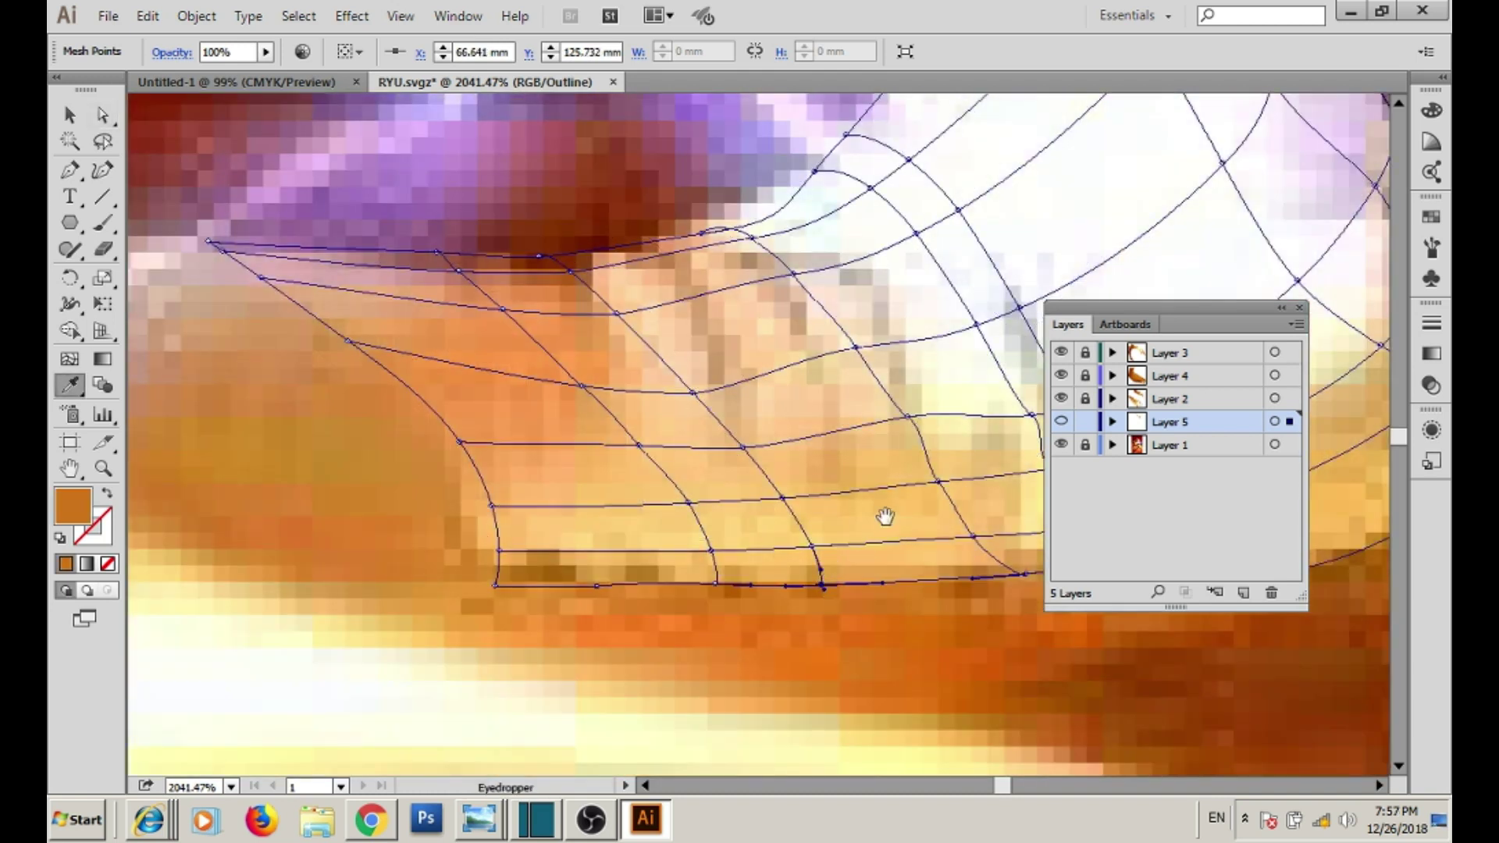
pyautogui.keyDown('ctrl'); pyautogui.click(814, 608); pyautogui.keyUp('ctrl')
pyautogui.keyDown('ctrl'); pyautogui.click(727, 515); pyautogui.keyUp('ctrl')
pyautogui.keyDown('ctrl'); pyautogui.click(697, 450); pyautogui.keyUp('ctrl')
pyautogui.keyDown('ctrl'); pyautogui.click(645, 380); pyautogui.keyUp('ctrl')
pyautogui.keyDown('ctrl'); pyautogui.click(583, 307); pyautogui.keyUp('ctrl')
pyautogui.keyDown('ctrl'); pyautogui.click(490, 266); pyautogui.keyUp('ctrl')
pyautogui.keyDown('ctrl'); pyautogui.click(604, 205); pyautogui.keyUp('ctrl')
pyautogui.keyDown('ctrl'); pyautogui.click(660, 221); pyautogui.keyUp('ctrl')
pyautogui.keyDown('ctrl'); pyautogui.click(706, 265); pyautogui.keyUp('ctrl')
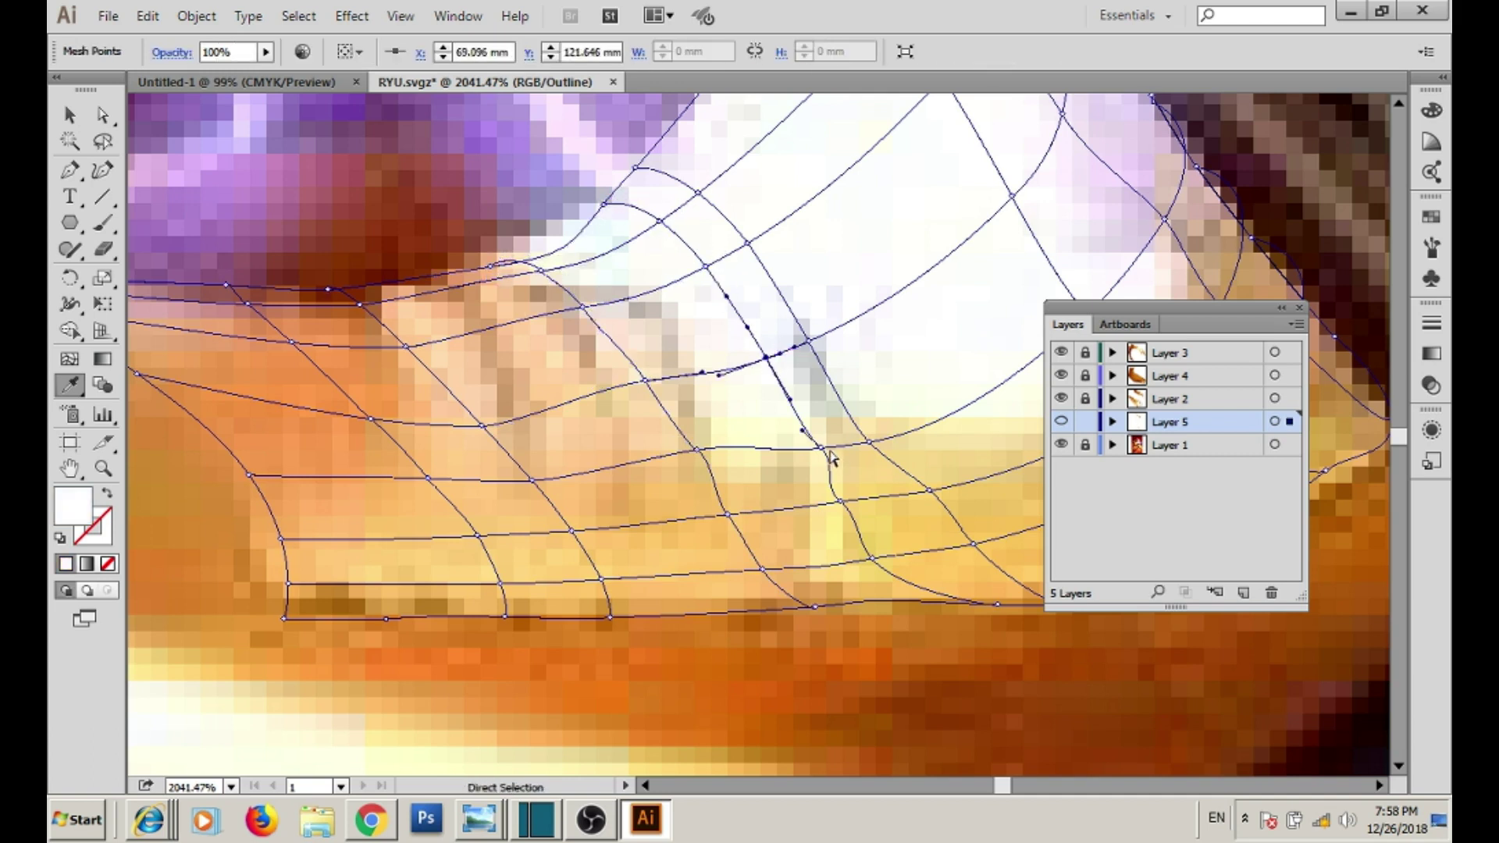
# - Colour the lower points deeper yellow and the diagonal line's points from the photo
pyautogui.click(846, 507)
pyautogui.keyDown('ctrl'); pyautogui.click(871, 557); pyautogui.keyUp('ctrl')
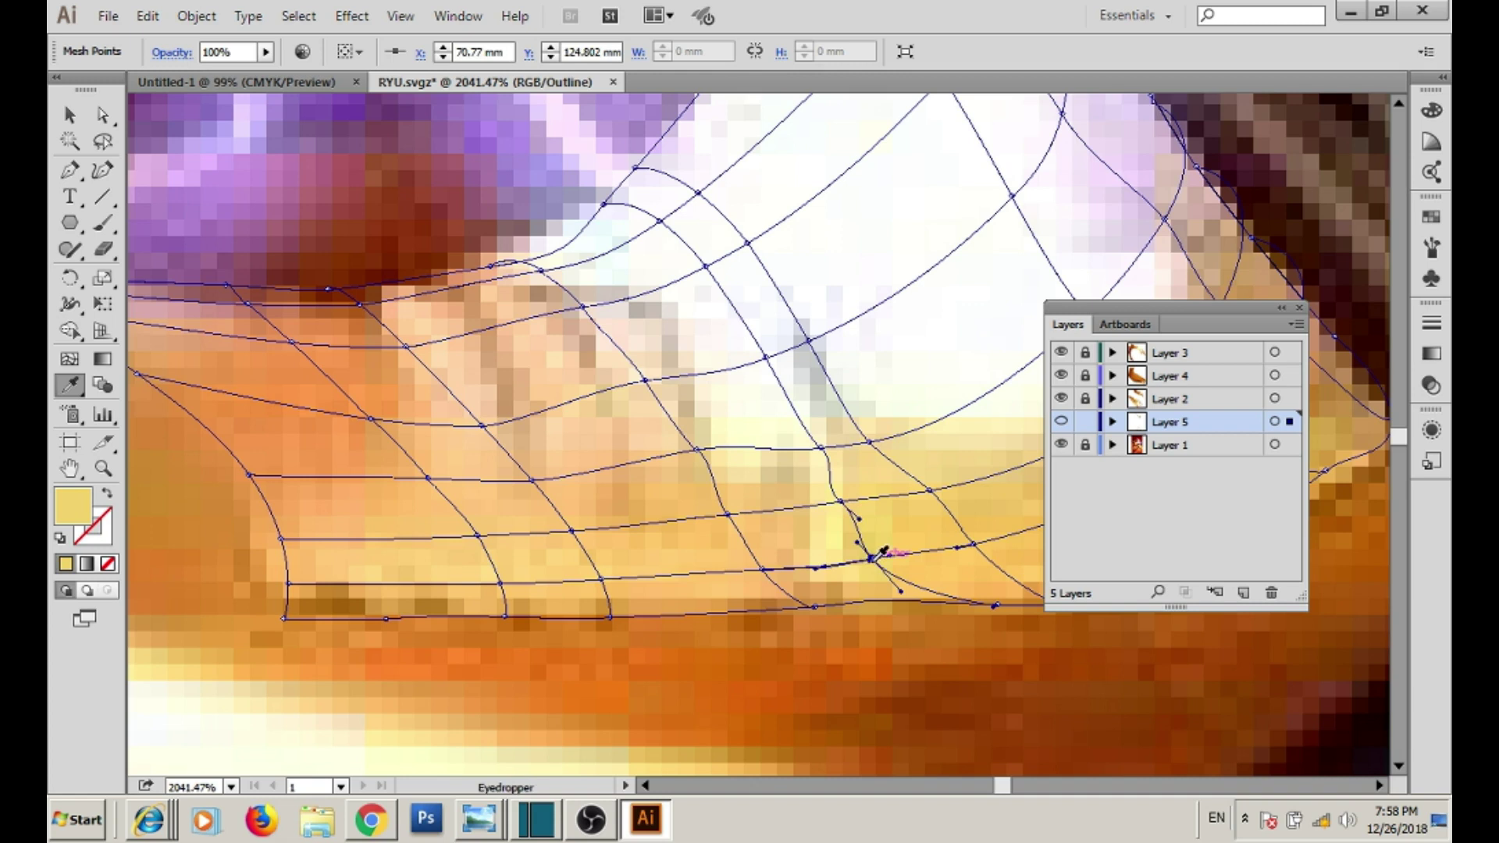
pyautogui.keyDown('ctrl'); pyautogui.click(995, 606); pyautogui.keyUp('ctrl')
pyautogui.moveTo(995, 606); pyautogui.dragTo(837, 522)
pyautogui.keyDown('ctrl'); pyautogui.click(705, 406); pyautogui.keyUp('ctrl')
pyautogui.keyDown('ctrl'); pyautogui.click(644, 358); pyautogui.keyUp('ctrl')
pyautogui.keyDown('ctrl'); pyautogui.click(584, 256); pyautogui.keyUp('ctrl')
# - Zoom out to view the whole coloured fold mesh in full-colour preview
pyautogui.hotkey('ctrl', 'alt', 'space')
pyautogui.click(755, 365)
pyautogui.hotkey('ctrl', 'y')
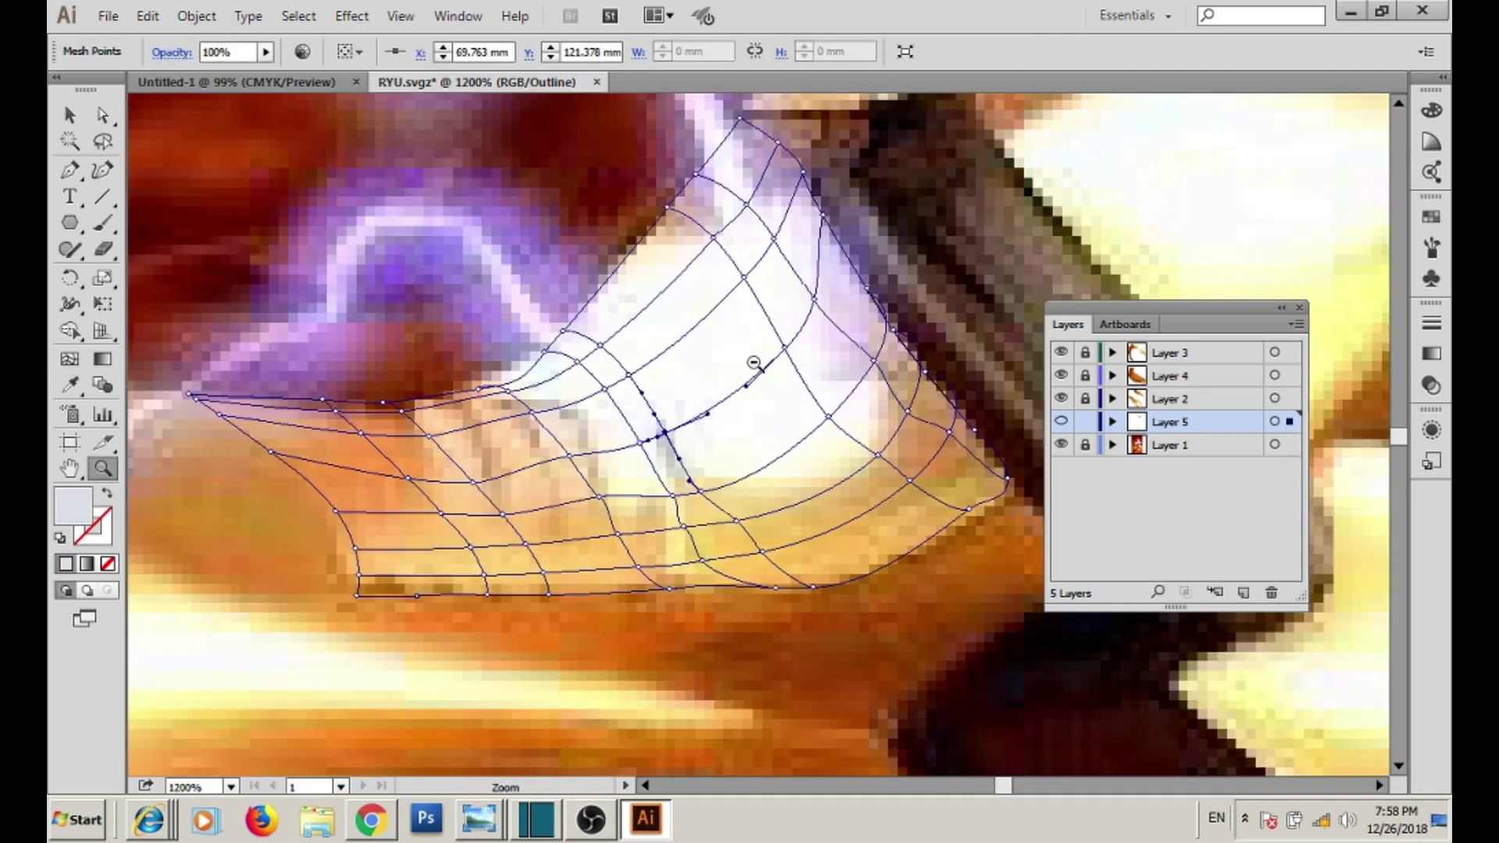
pyautogui.click(638, 411)
pyautogui.click(637, 410)
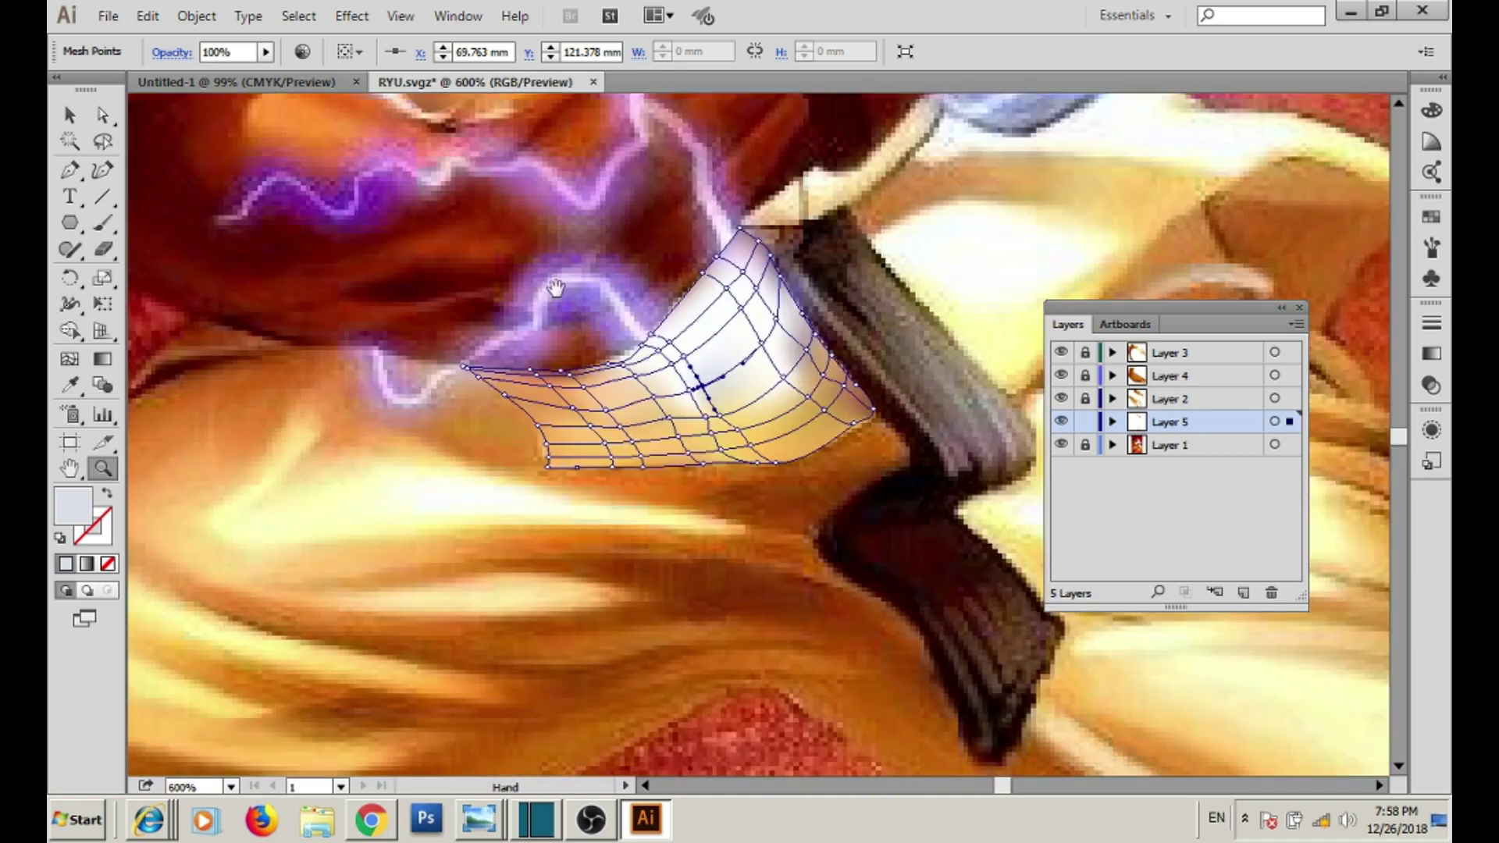
pyautogui.hotkey('alt', 'f')
pyautogui.press('Escape')
pyautogui.hscroll(3, 424, 378)
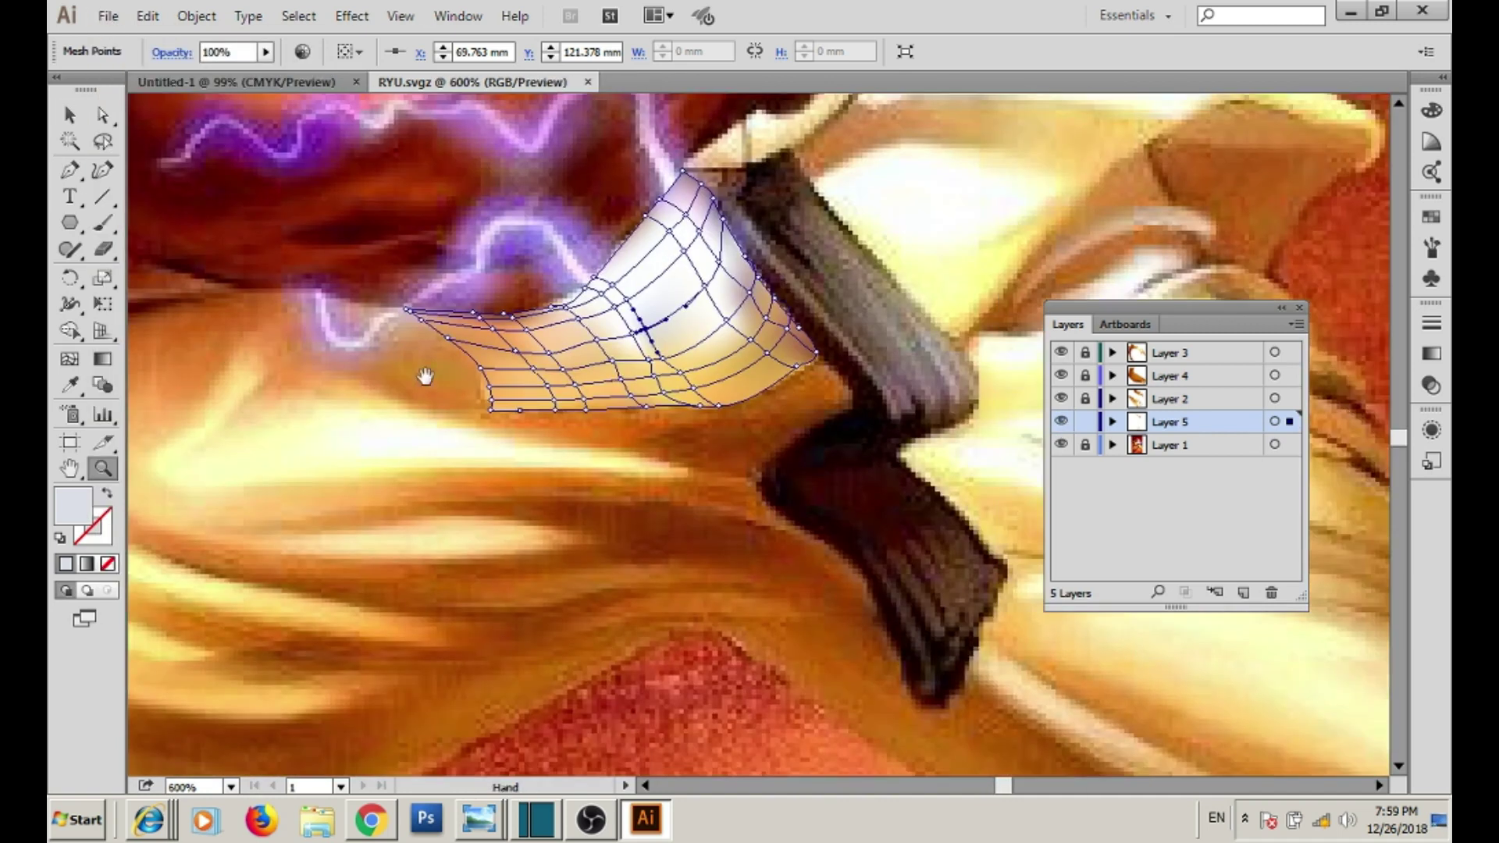
pyautogui.hscroll(3, 347, 398)
# - Zoom onto the belt and Pen-trace the gi fold up the belt edge and along its top
pyautogui.keyDown('alt'); pyautogui.click(502, 383); pyautogui.keyUp('alt')
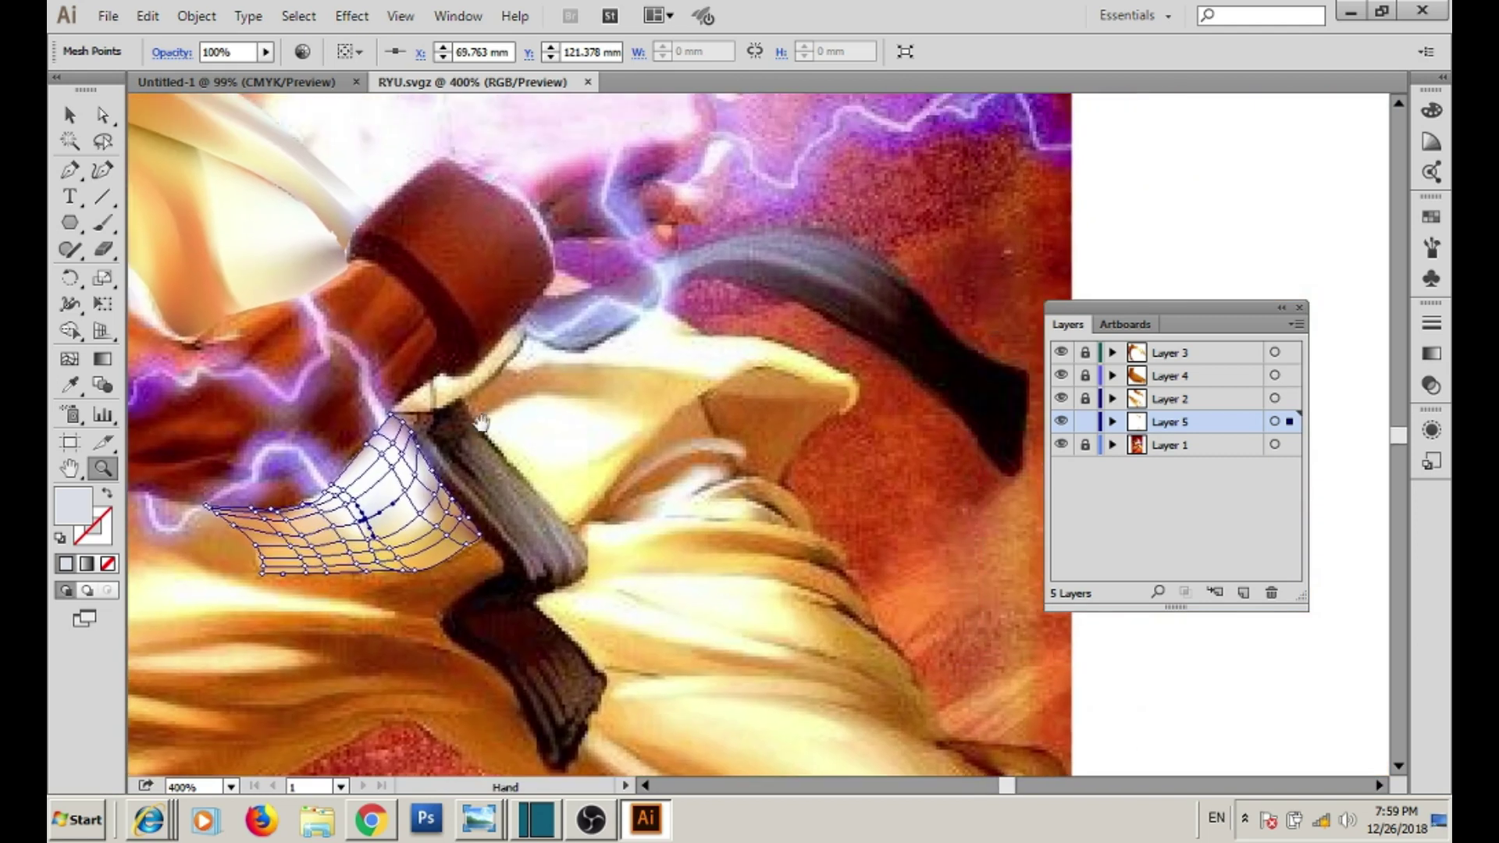
pyautogui.moveTo(437, 233); pyautogui.dragTo(960, 620)
pyautogui.press('p')
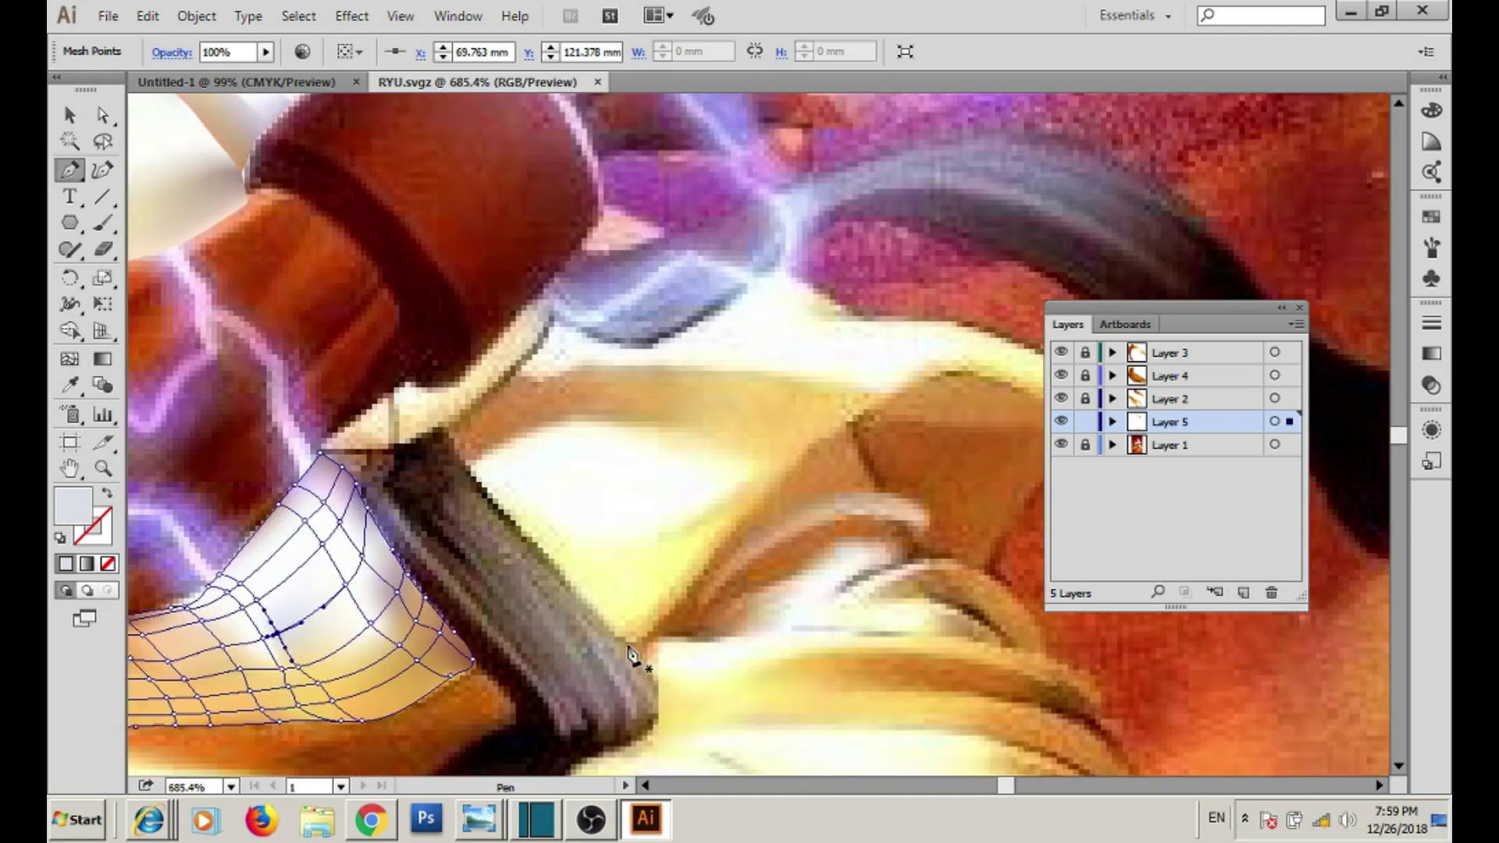
pyautogui.moveTo(627, 643); pyautogui.dragTo(548, 558)
pyautogui.click(450, 422)
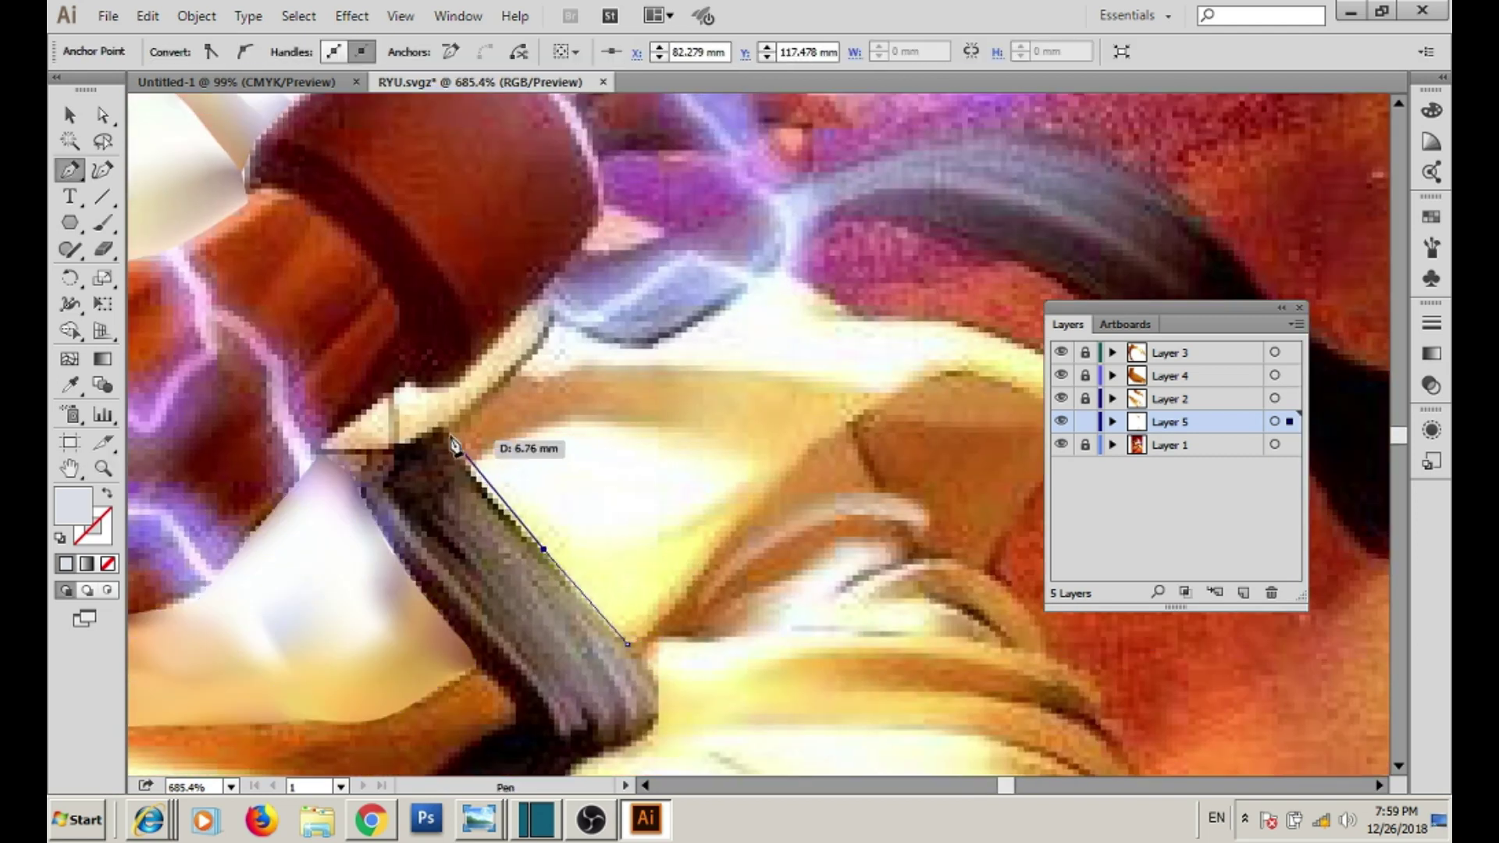
pyautogui.keyDown('ctrl'); pyautogui.click(1060, 421); pyautogui.keyUp('ctrl')
pyautogui.click(520, 373)
pyautogui.click(551, 318)
pyautogui.moveTo(660, 336); pyautogui.dragTo(784, 293)
# - Continue the gi outline down its right side and lower fold, closing the shape
pyautogui.click(679, 333)
pyautogui.click(739, 293)
pyautogui.moveTo(964, 352); pyautogui.dragTo(1061, 421)
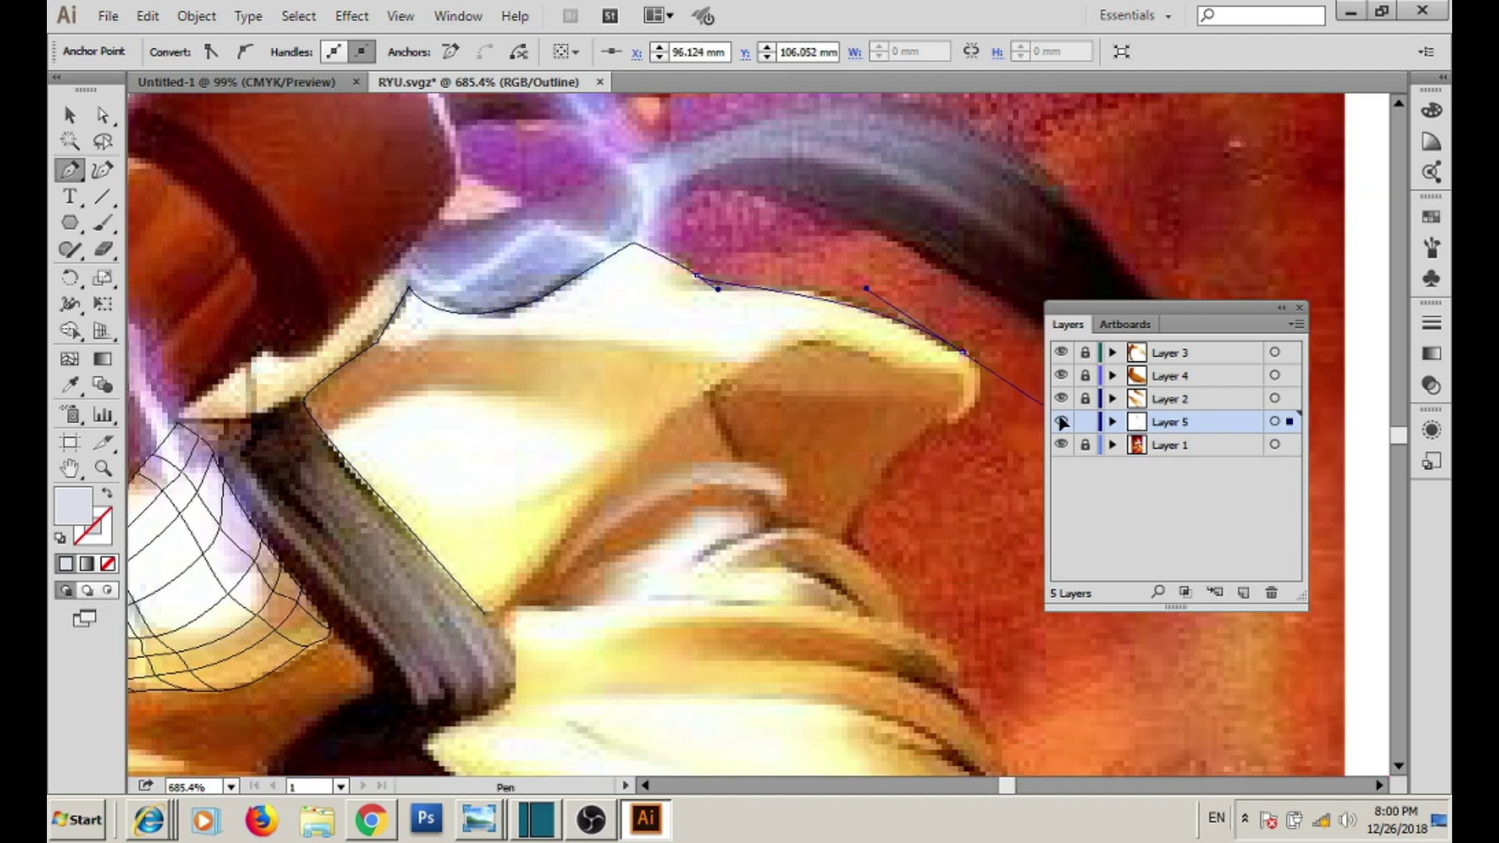
pyautogui.click(964, 356)
pyautogui.moveTo(973, 413)
pyautogui.mouseDown()
pyautogui.moveTo(929, 429)
pyautogui.moveTo(962, 380)
pyautogui.mouseUp()
pyautogui.click(875, 472)
pyautogui.moveTo(770, 399); pyautogui.dragTo(739, 348)
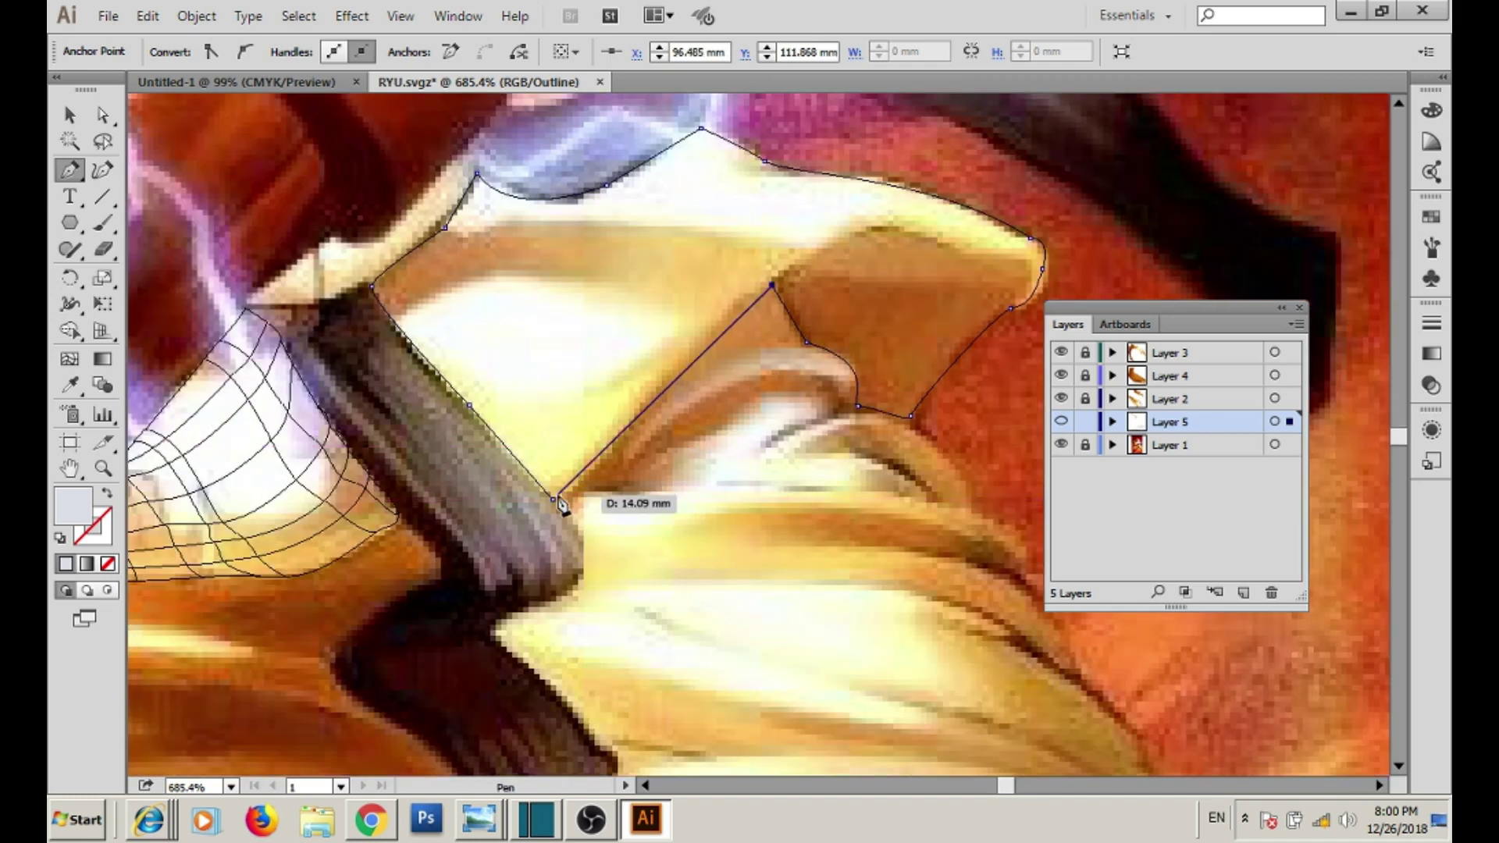
pyautogui.click(570, 490)
# - Try a mesh point on the gi shape, then undo it and delete the shape
pyautogui.scroll(5, 632, 406)
pyautogui.press('u')
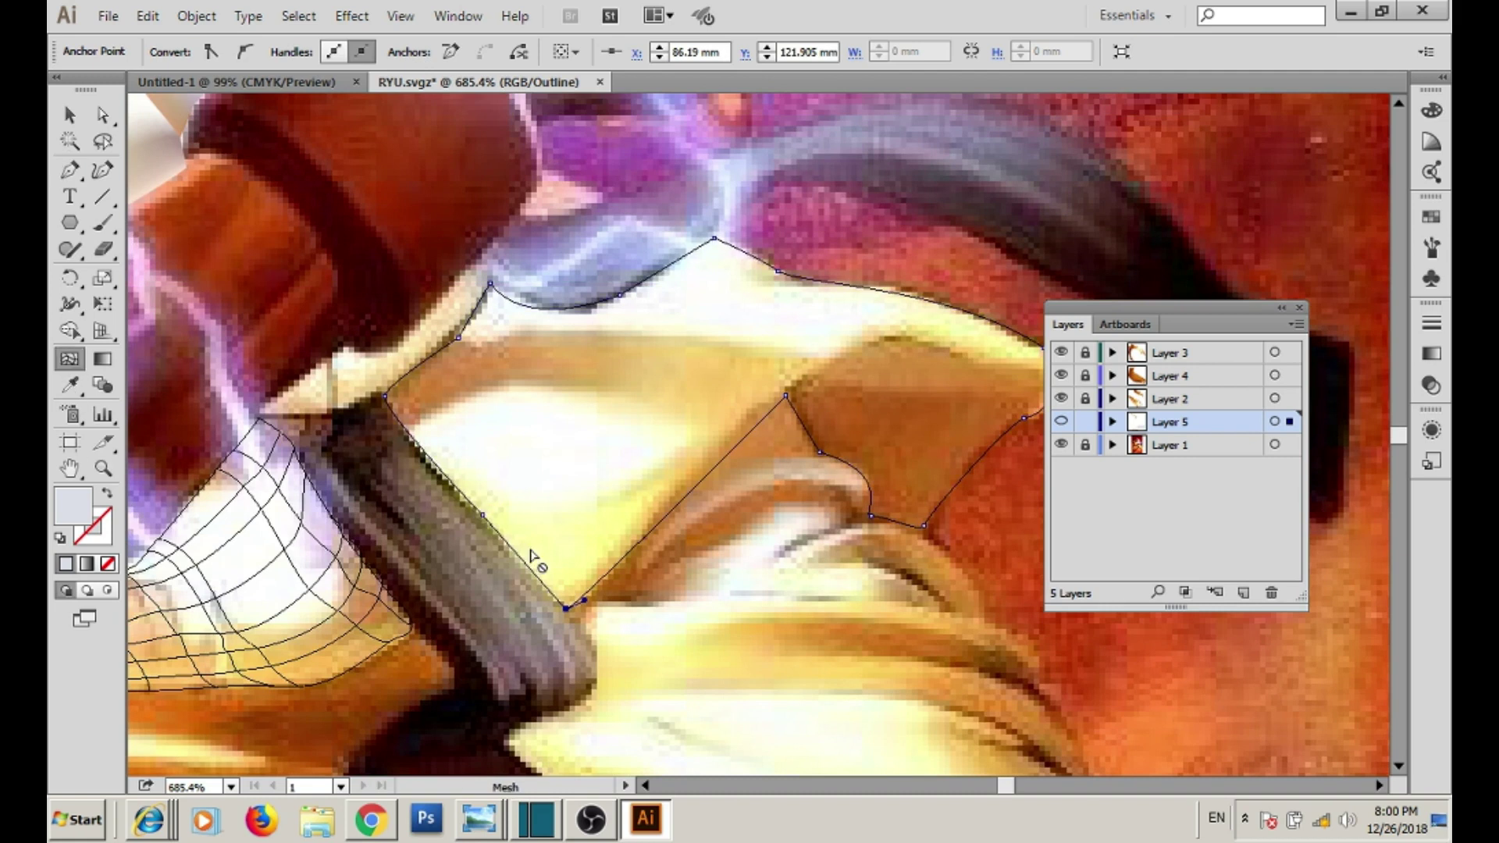
pyautogui.click(753, 429)
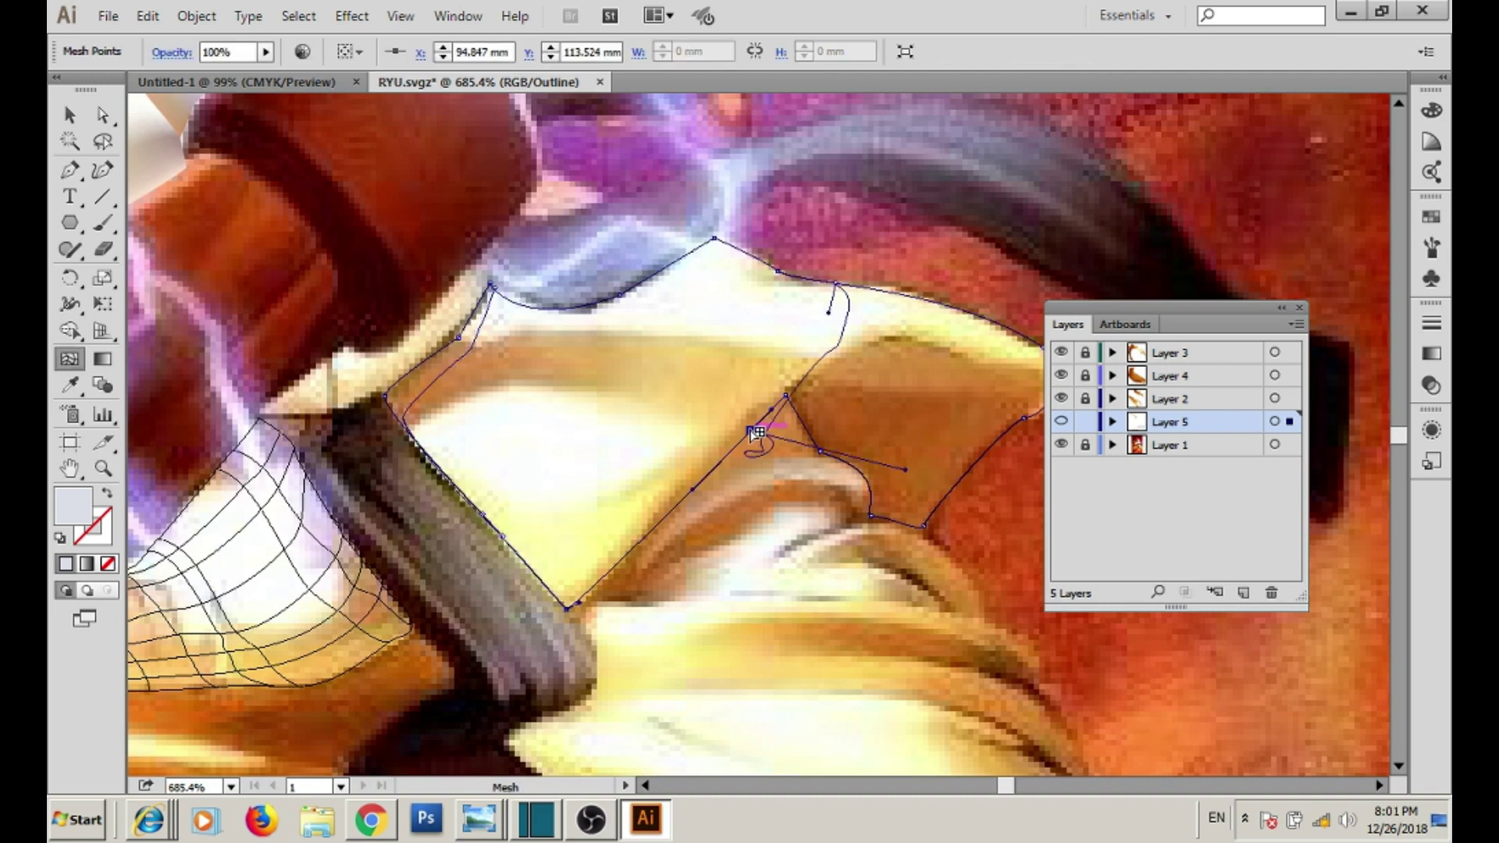
pyautogui.hotkey('ctrl', 'z')
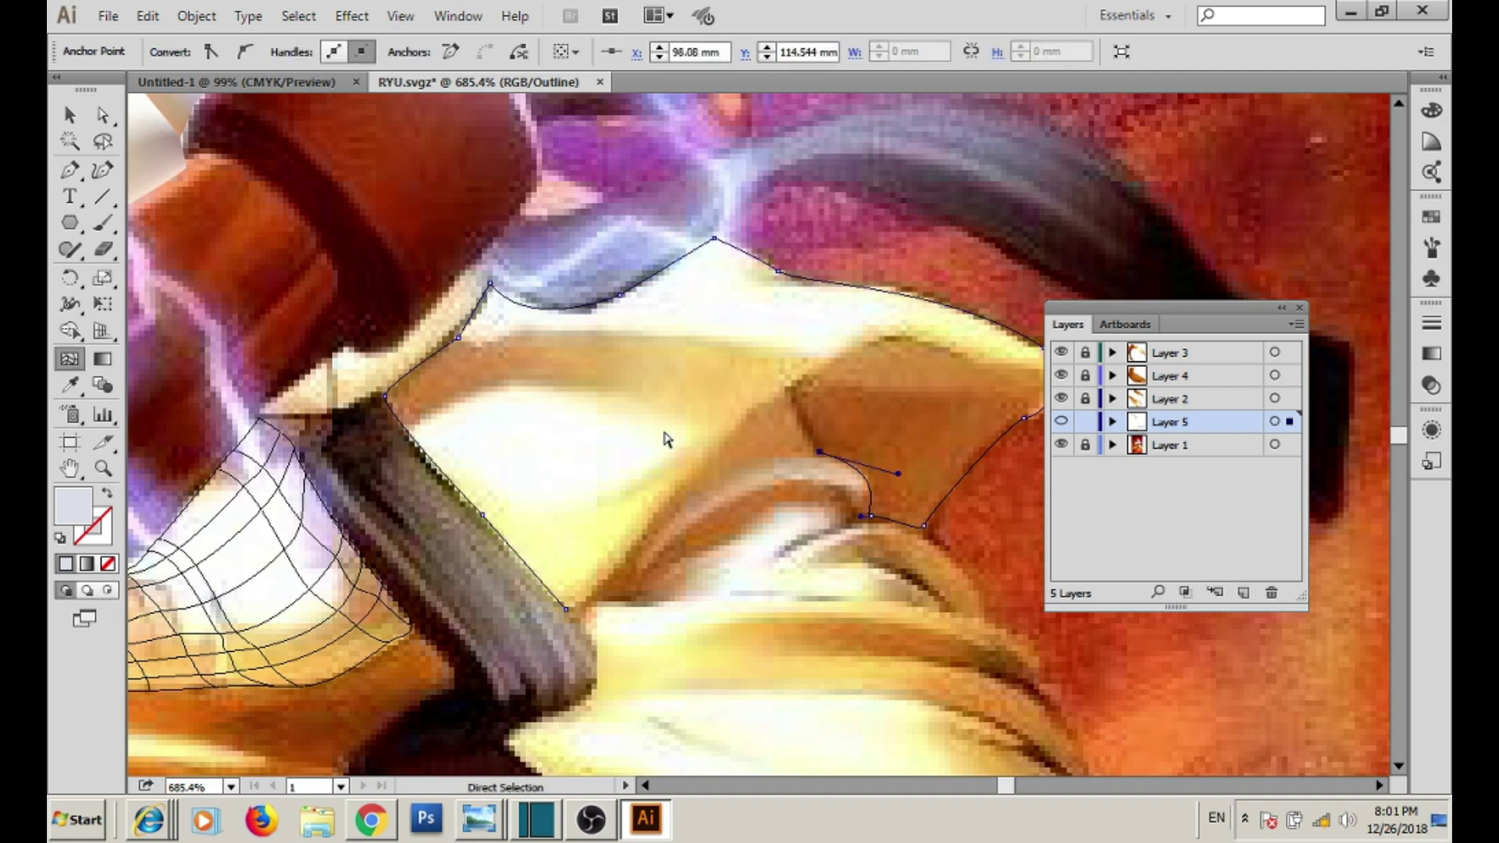
pyautogui.hotkey('ctrl', 'shift', 'a')
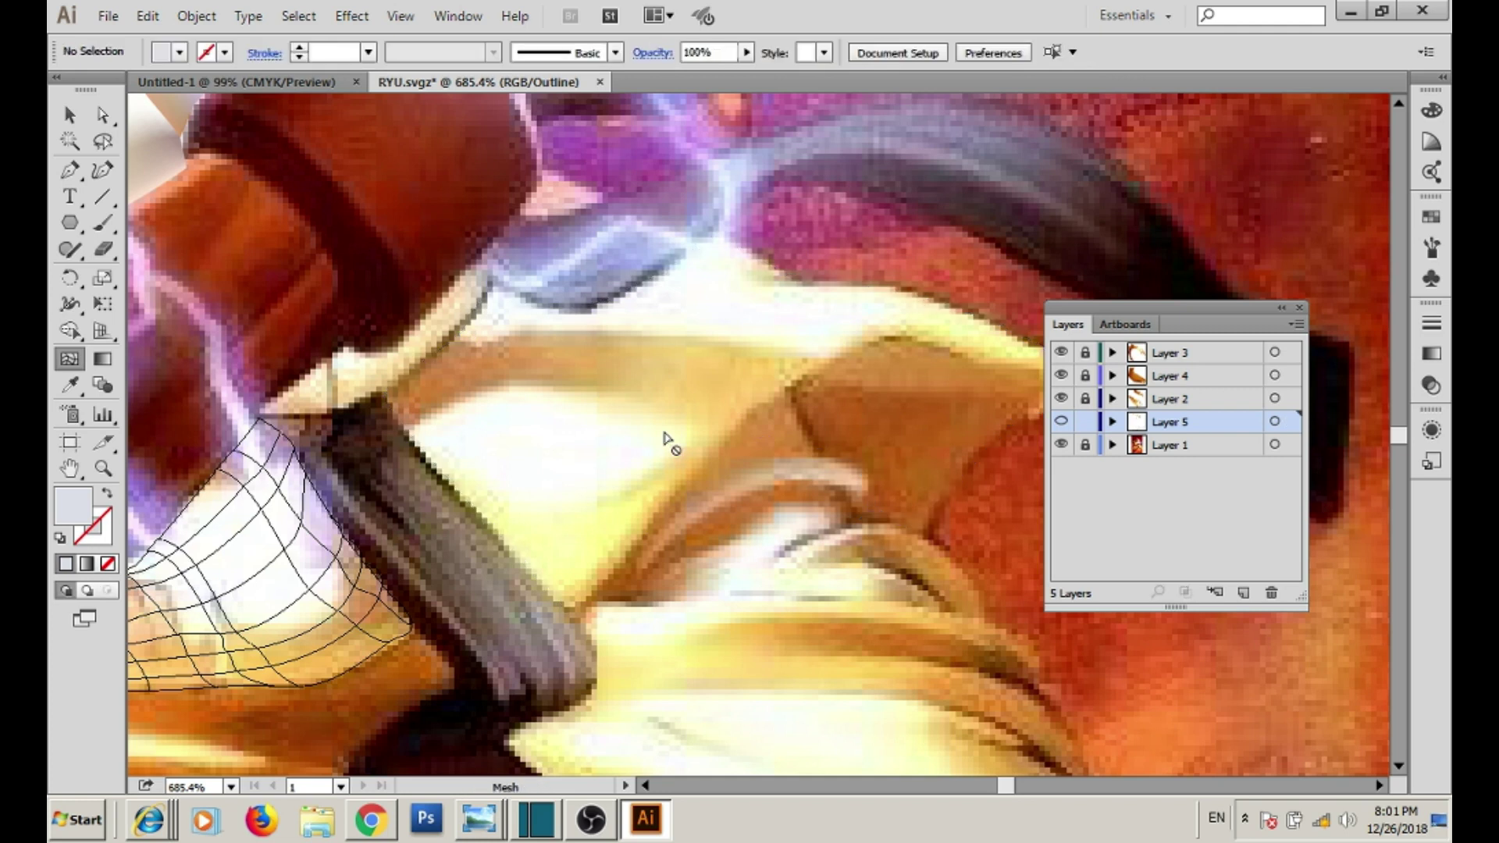
# - Trace the pale cloth fold's outline along its upper and lower edges and close it
pyautogui.moveTo(665, 441); pyautogui.dragTo(537, 556)
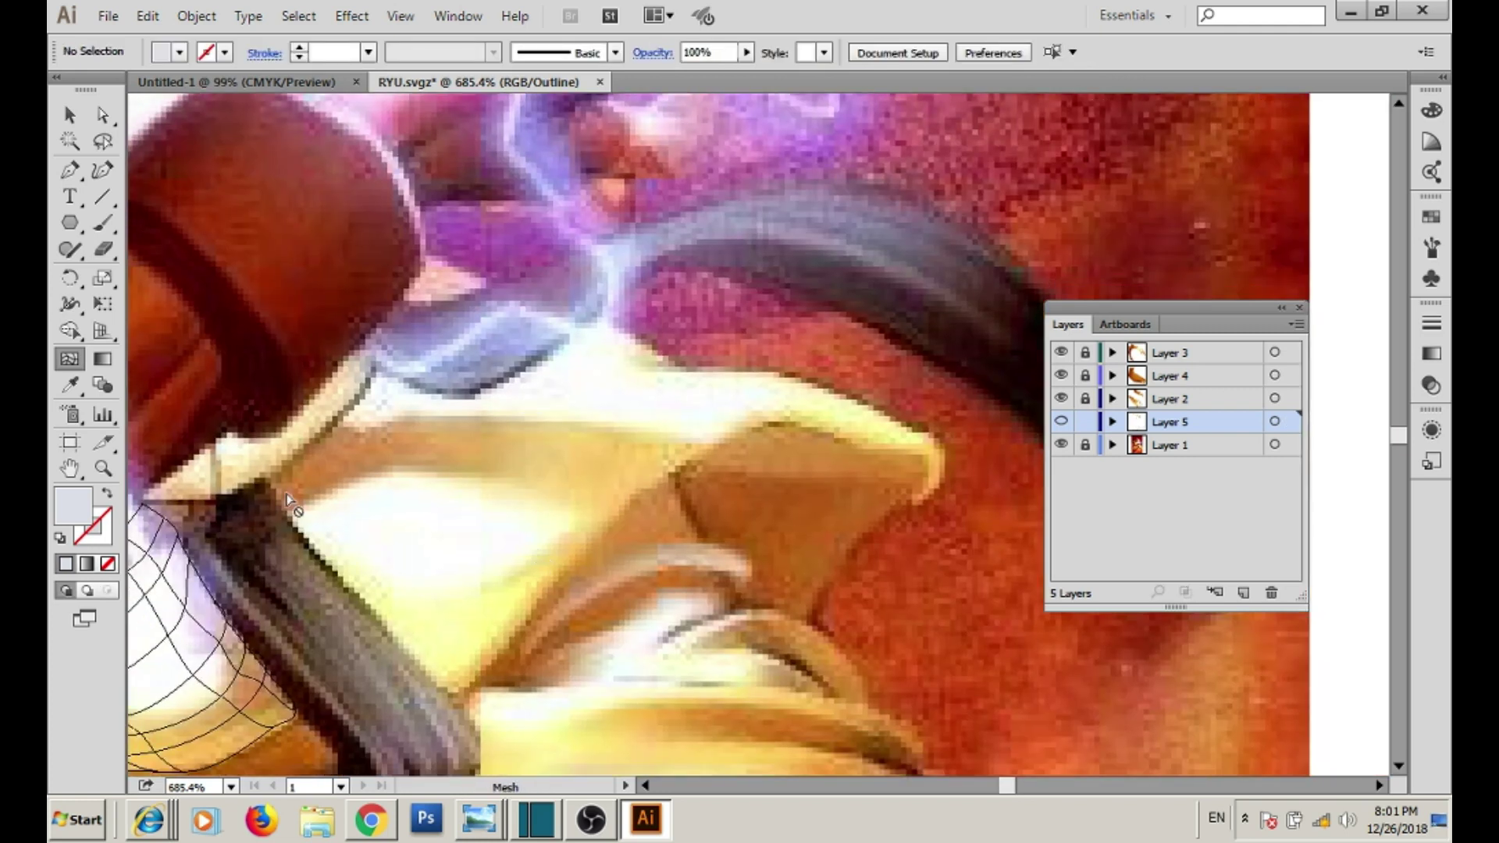
pyautogui.click(69, 169)
pyautogui.click(266, 476)
pyautogui.click(374, 363)
pyautogui.click(470, 388)
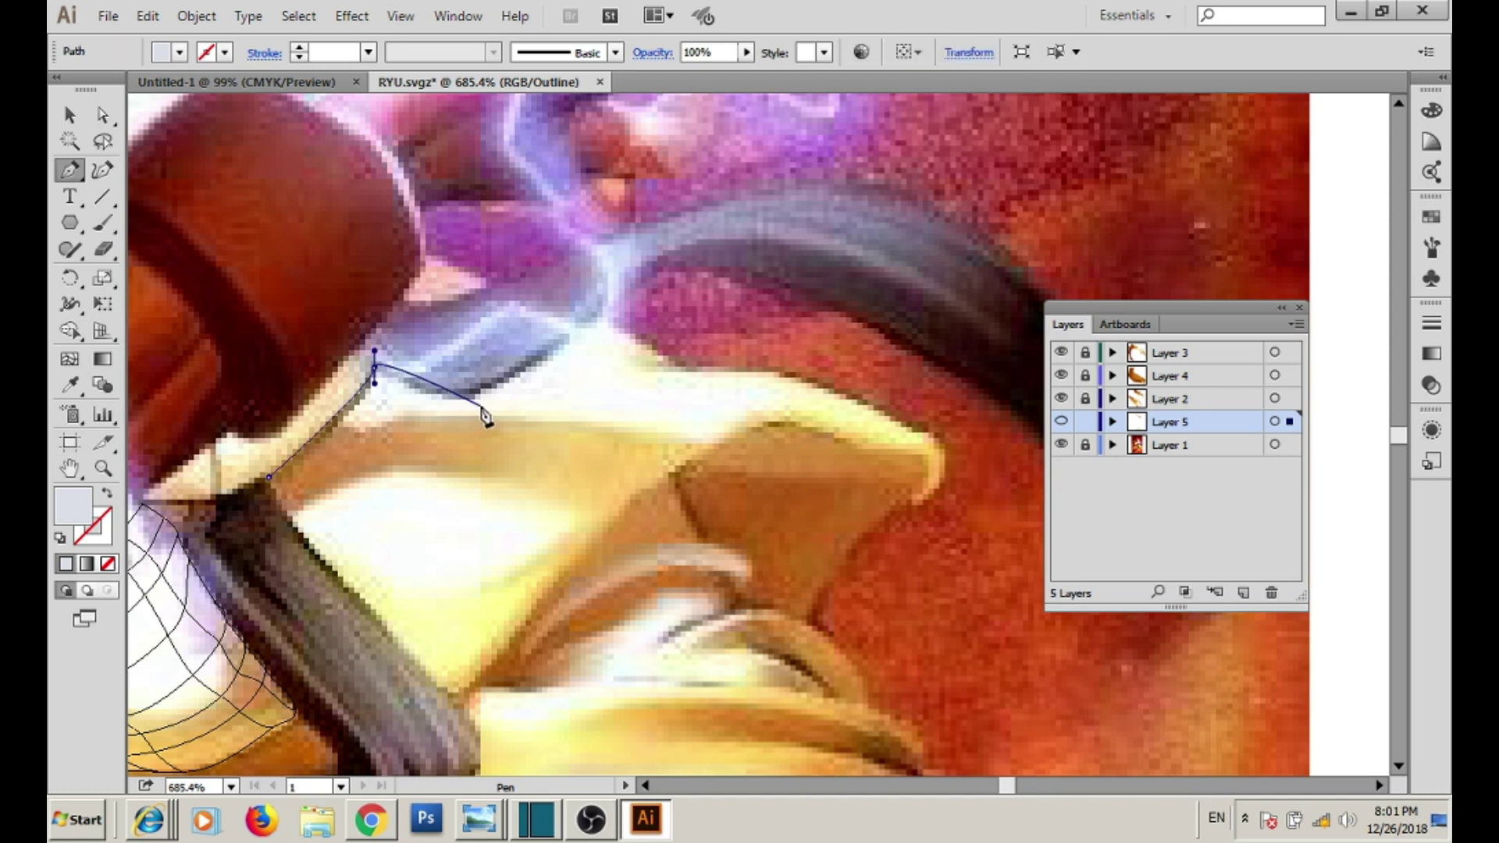
pyautogui.click(570, 347)
pyautogui.click(610, 323)
pyautogui.moveTo(913, 443); pyautogui.dragTo(936, 436)
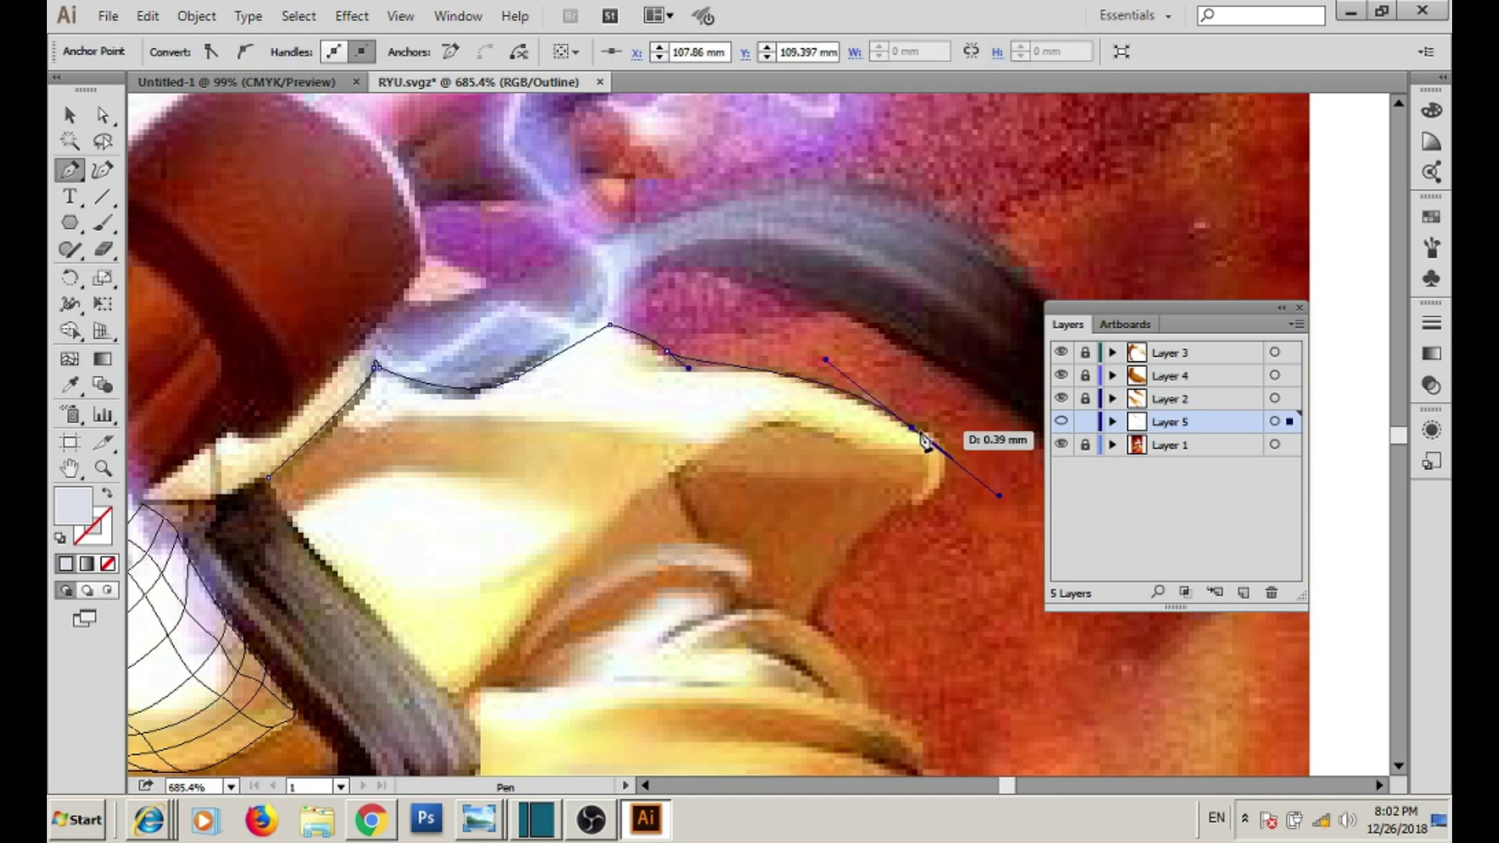
pyautogui.moveTo(639, 512); pyautogui.dragTo(718, 422)
pyautogui.click(539, 611)
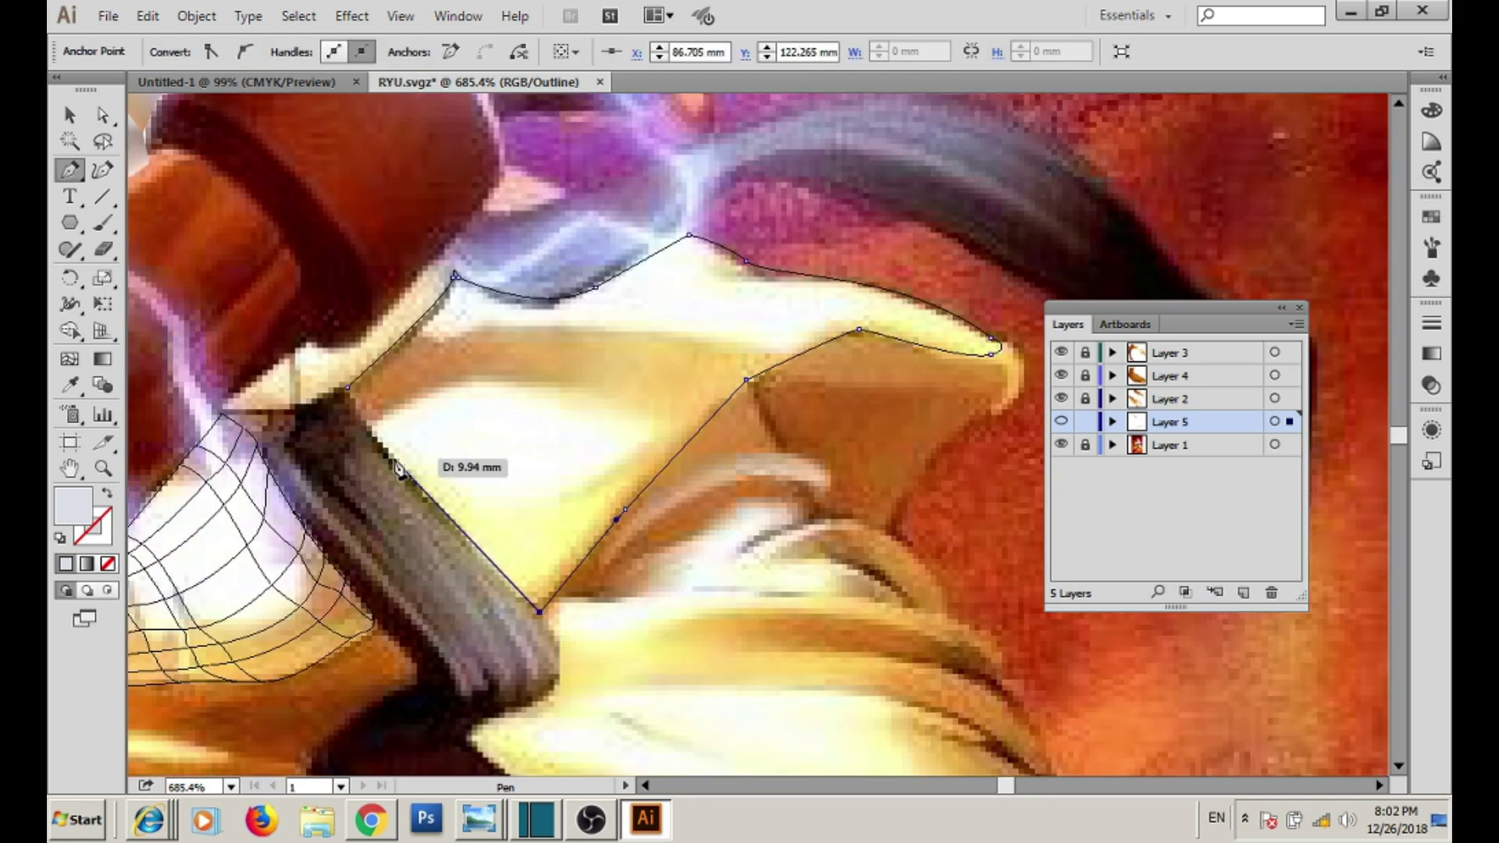
pyautogui.click(348, 387)
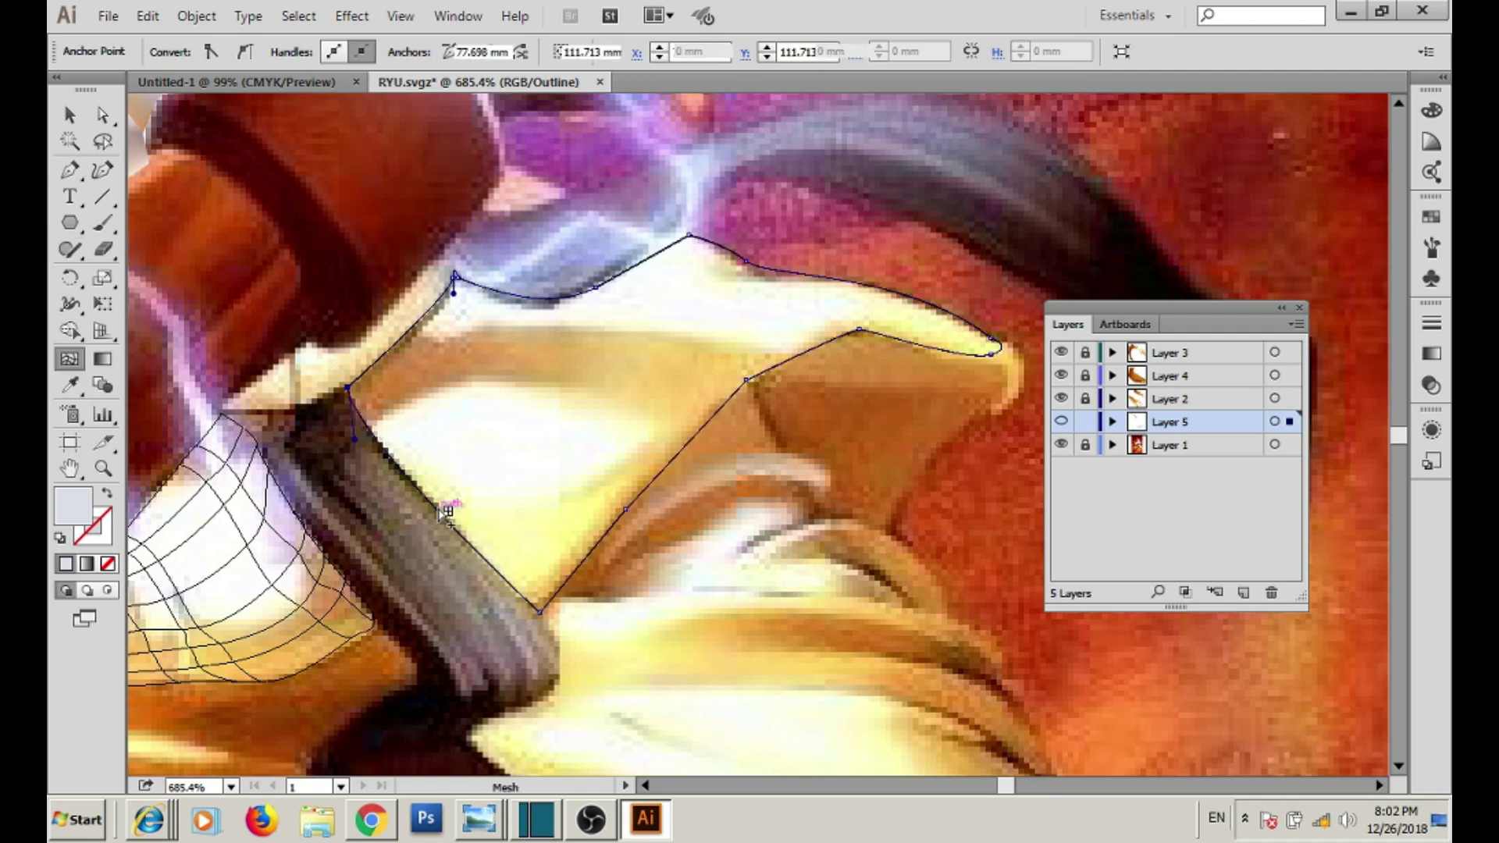
# - Add two gradient mesh lines across the cloth fold with the Mesh tool
pyautogui.click(70, 358)
pyautogui.click(437, 508)
pyautogui.click(403, 469)
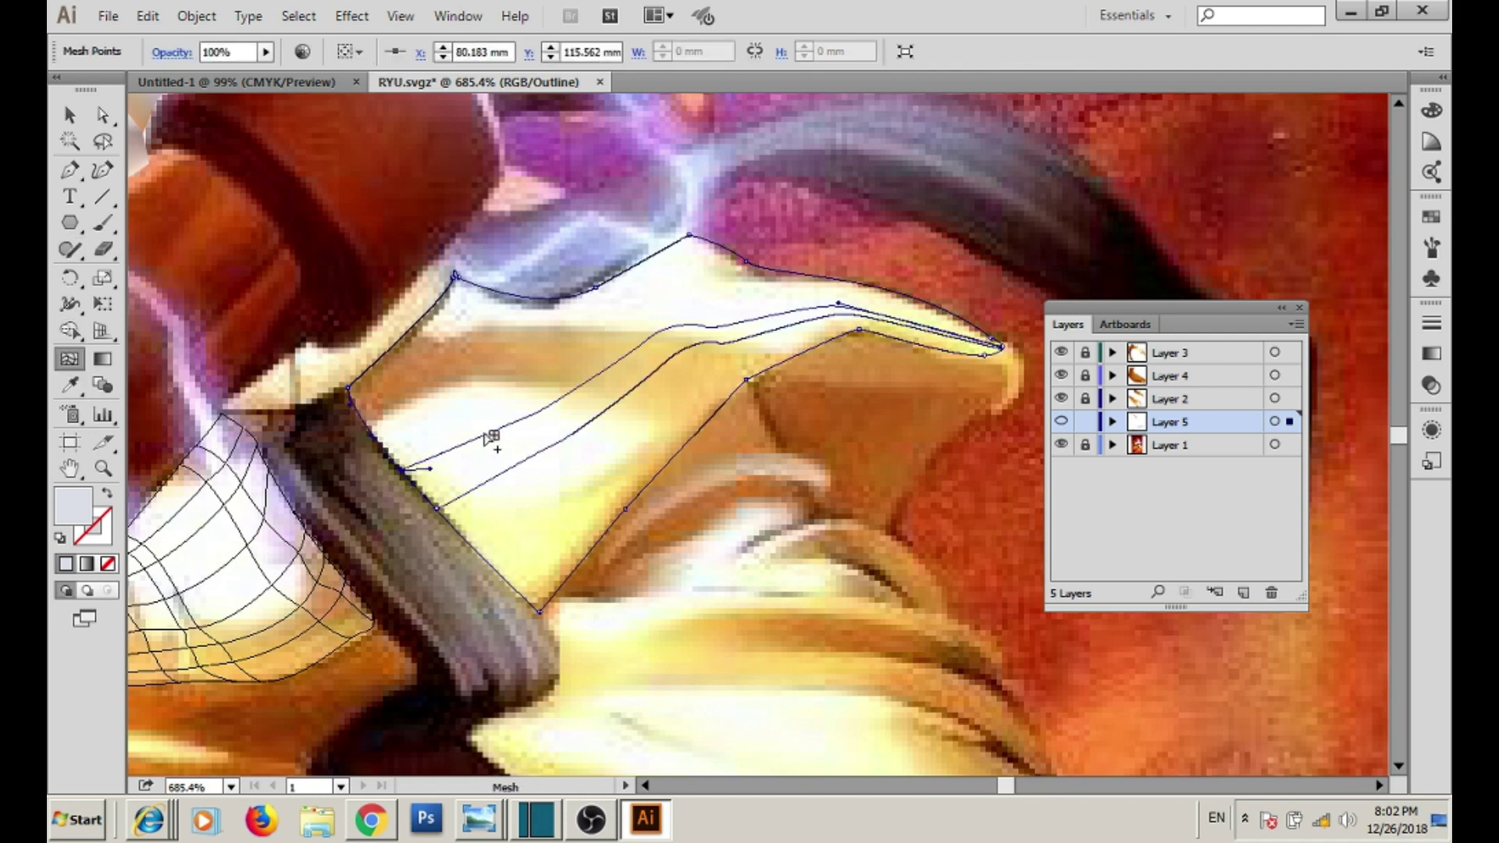
# - Add mesh lines from the left, top and lower edges to densify the cloth grid
pyautogui.click(484, 434)
pyautogui.keyDown('alt'); pyautogui.click(485, 434); pyautogui.keyUp('alt')
pyautogui.click(378, 441)
pyautogui.click(356, 405)
pyautogui.click(727, 250)
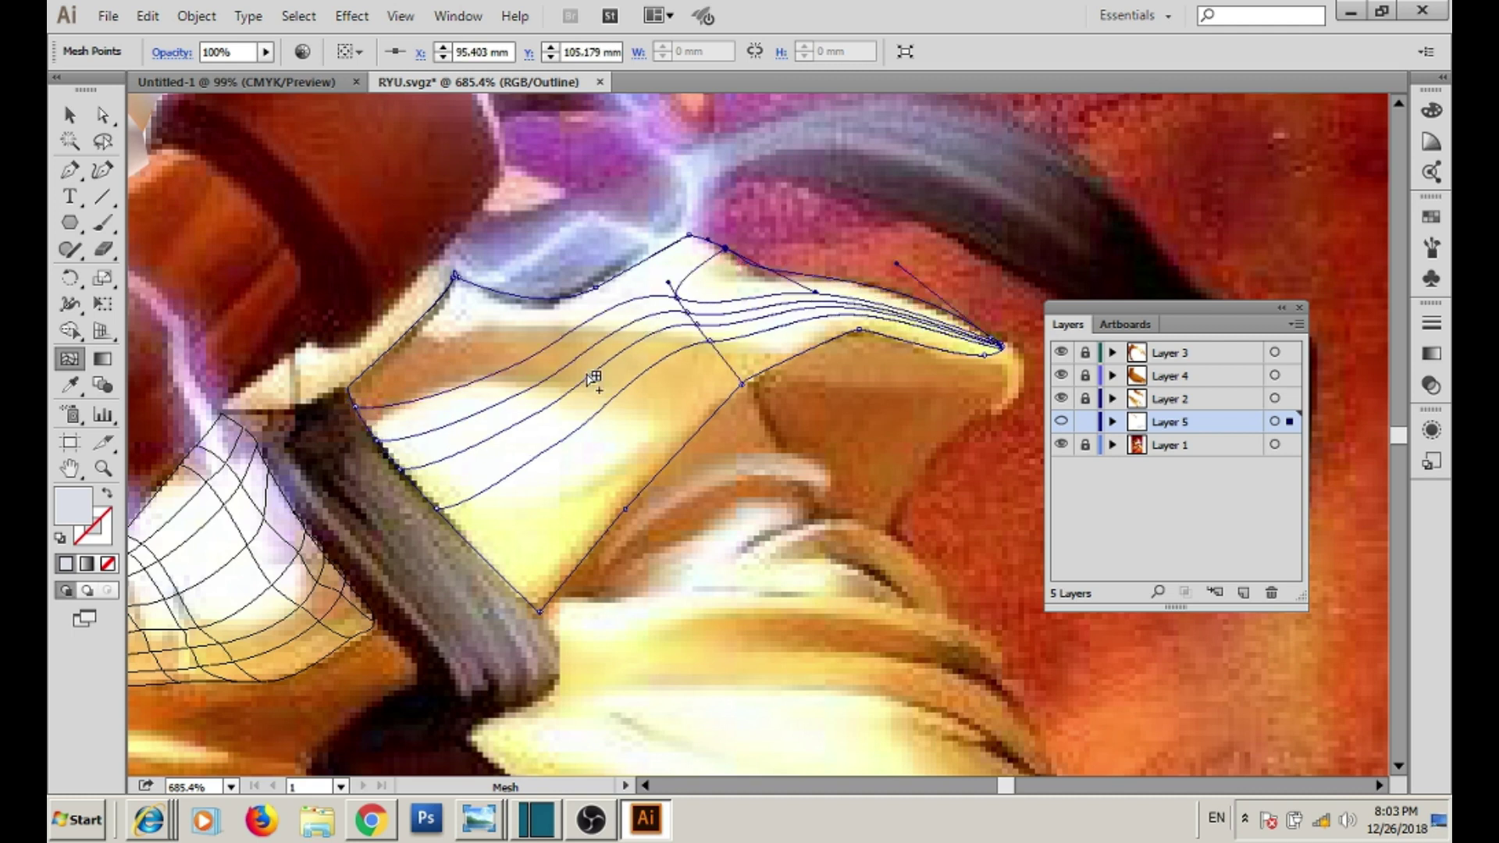
pyautogui.click(568, 334)
pyautogui.click(473, 388)
pyautogui.click(415, 401)
pyautogui.click(522, 531)
pyautogui.click(691, 272)
pyautogui.click(513, 318)
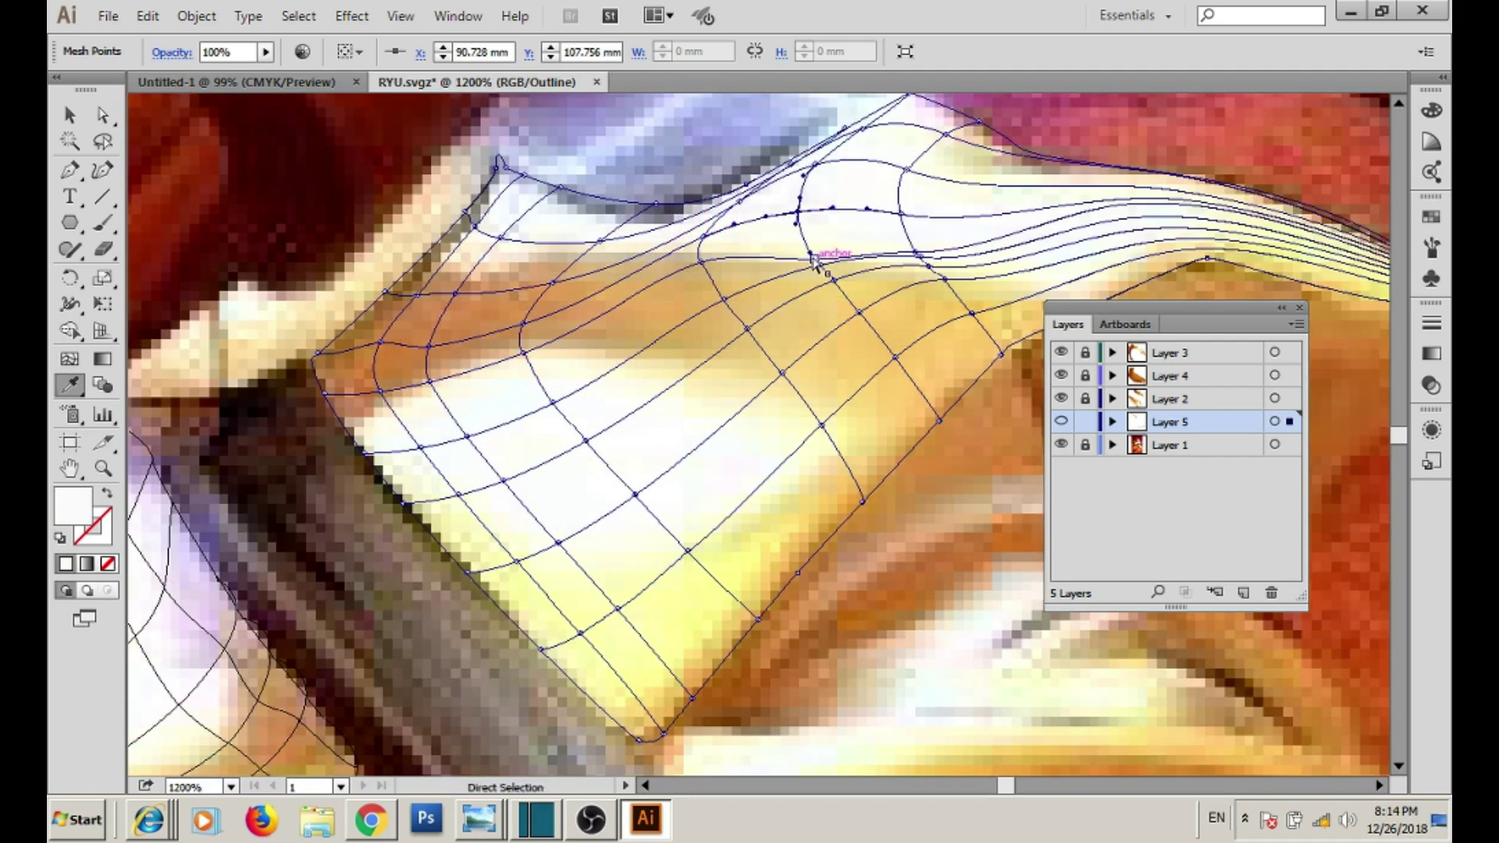
# - Drag mesh points to follow the fold and colour them cream and tan
pyautogui.moveTo(812, 259); pyautogui.dragTo(836, 284)
pyautogui.click(939, 420)
pyautogui.moveTo(946, 408)
pyautogui.mouseDown()
pyautogui.moveTo(863, 528)
pyautogui.moveTo(753, 383)
pyautogui.moveTo(770, 351)
pyautogui.mouseUp()
pyautogui.click(831, 487)
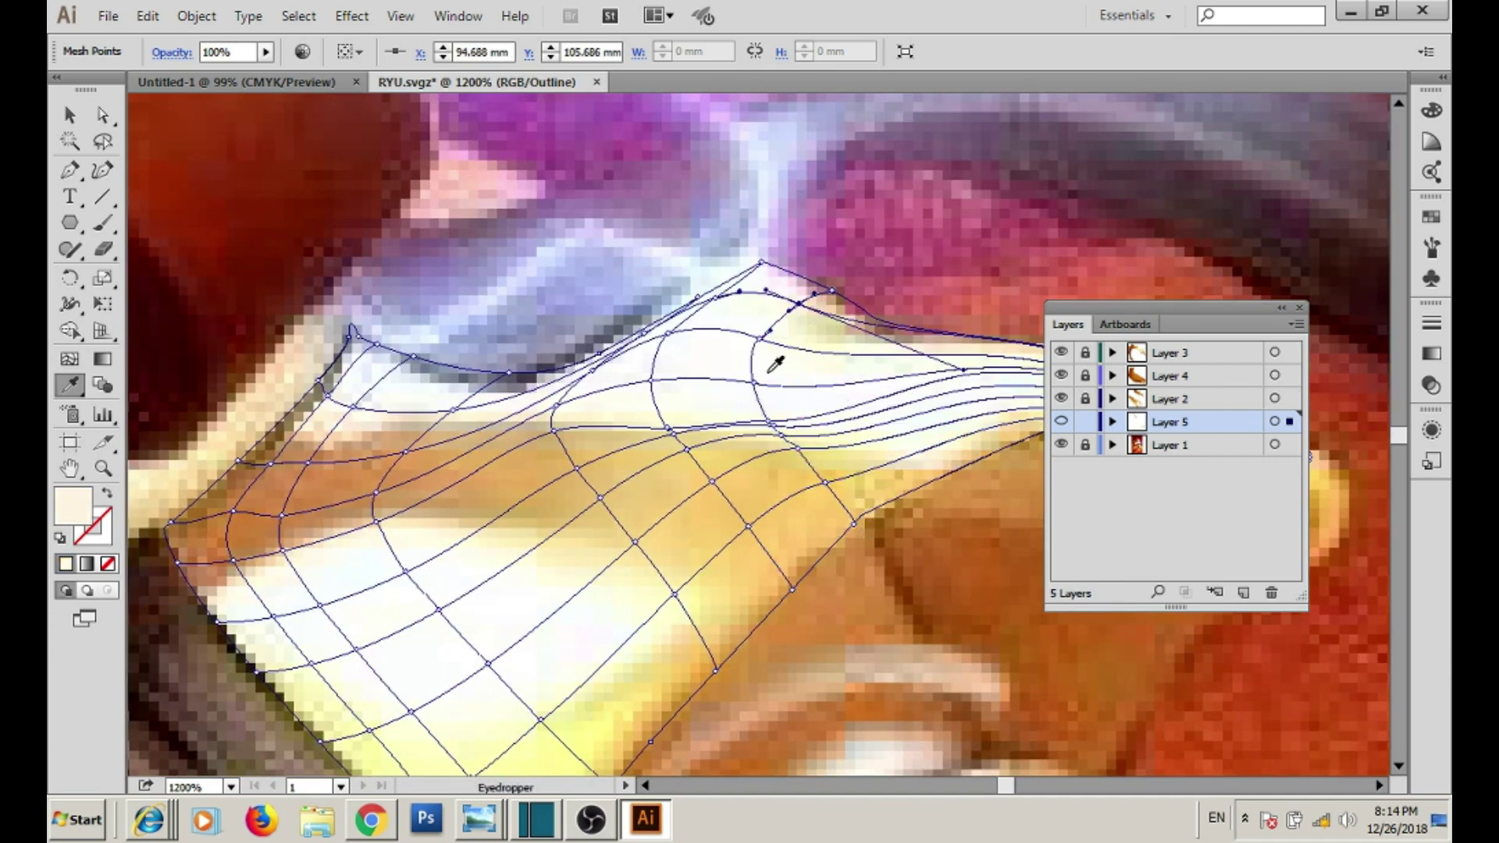
# - Switch to Preview, deselect the mesh, and zoom out to the whole figure
pyautogui.hotkey('ctrl', 'y')
pyautogui.hotkey('ctrl', '-')
pyautogui.hotkey('ctrl', '-')
pyautogui.press('z')
pyautogui.press('v')
pyautogui.click(422, 348)
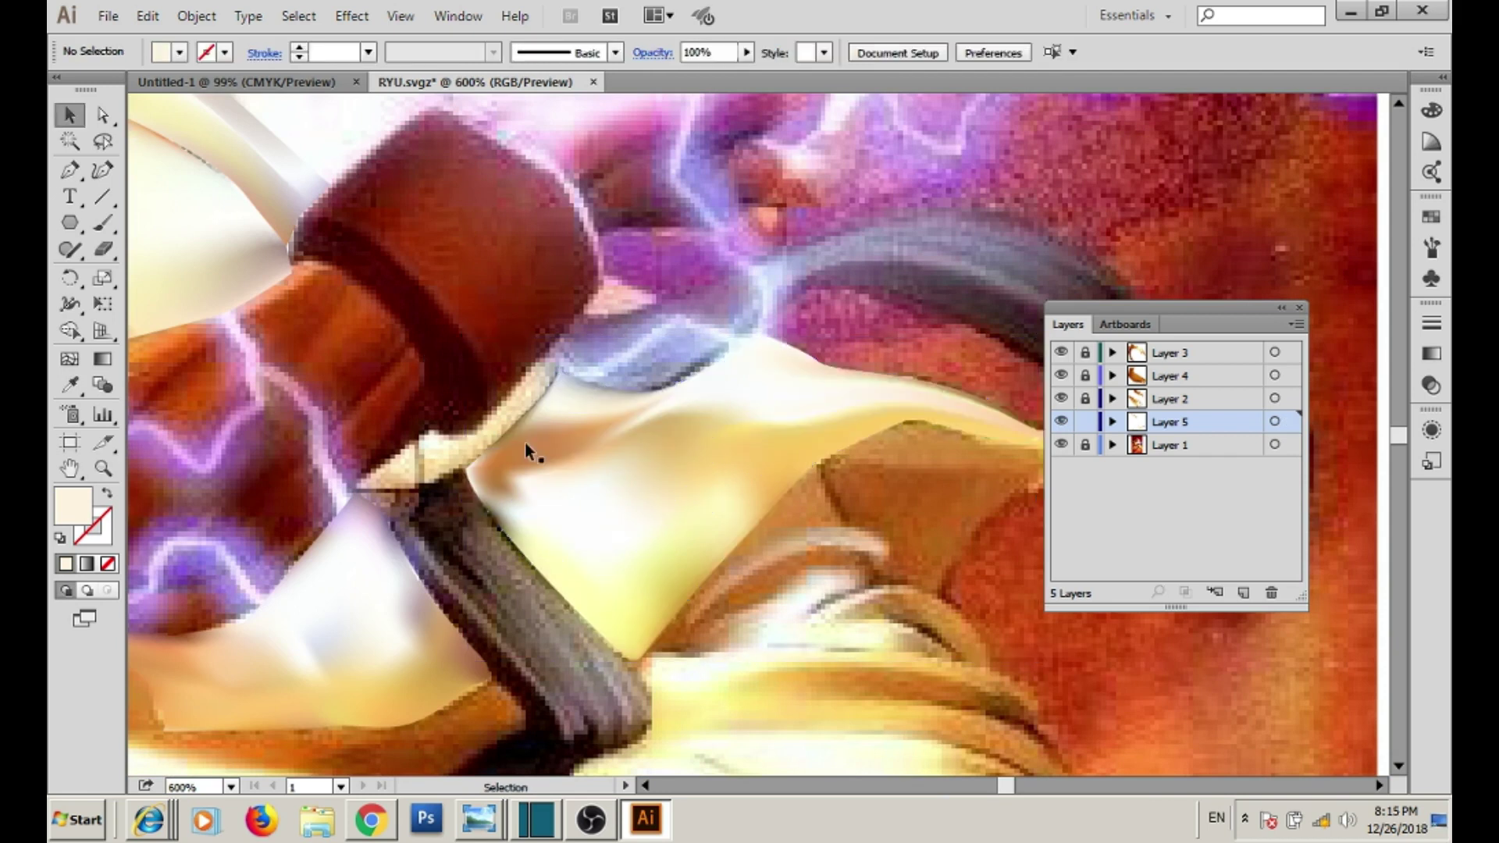
pyautogui.moveTo(569, 563); pyautogui.dragTo(480, 533)
pyautogui.hotkey('ctrl', '-')
pyautogui.hotkey('ctrl', '-')
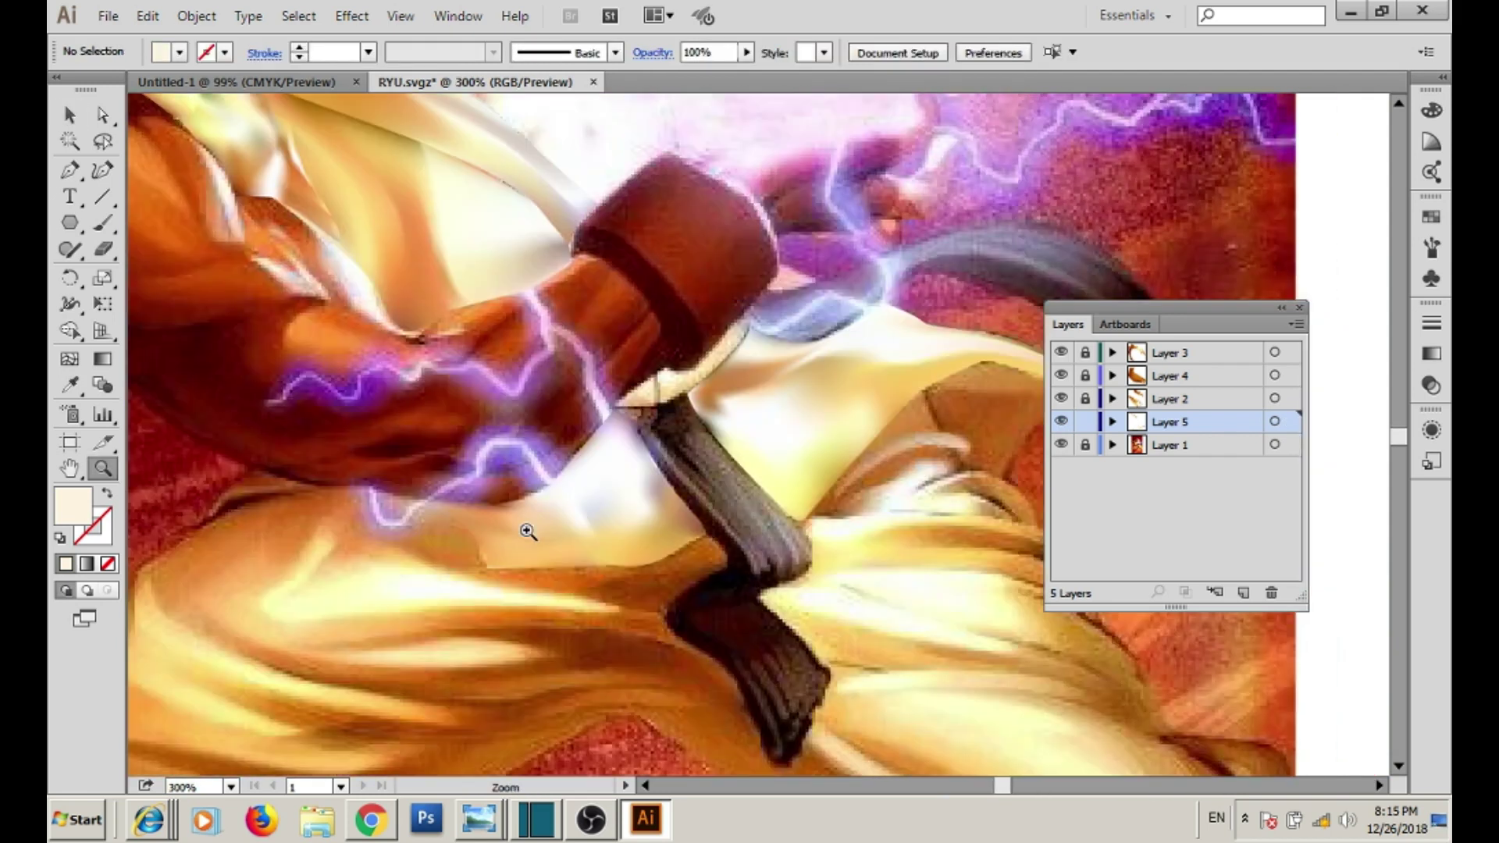
pyautogui.hotkey('ctrl', '-')
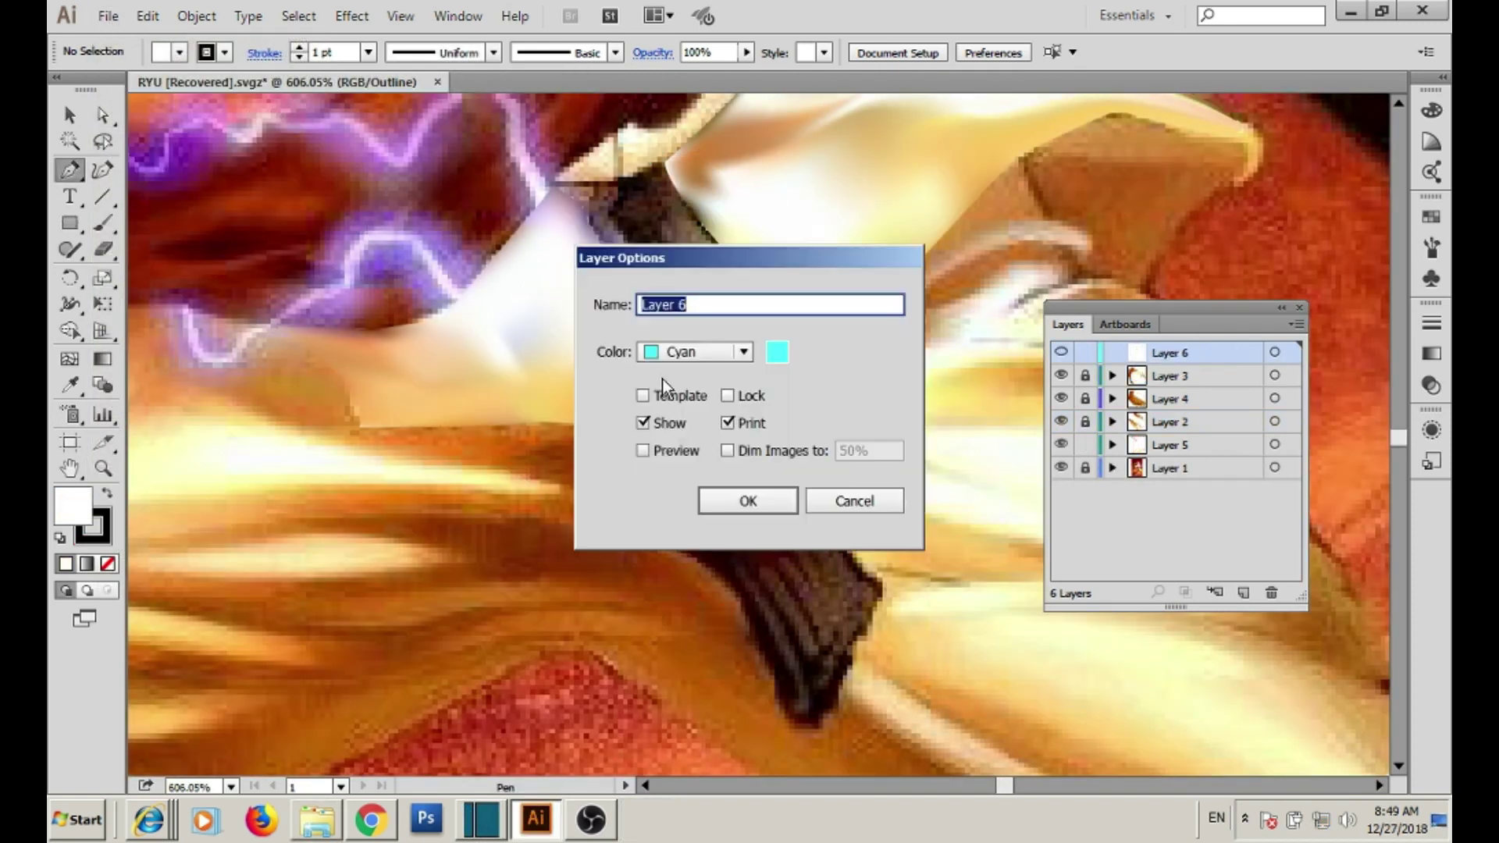
# - Create Layer 6 and trace the dark belt strap as a closed outline
pyautogui.click(753, 506)
pyautogui.click(667, 164)
pyautogui.moveTo(851, 419); pyautogui.dragTo(784, 457)
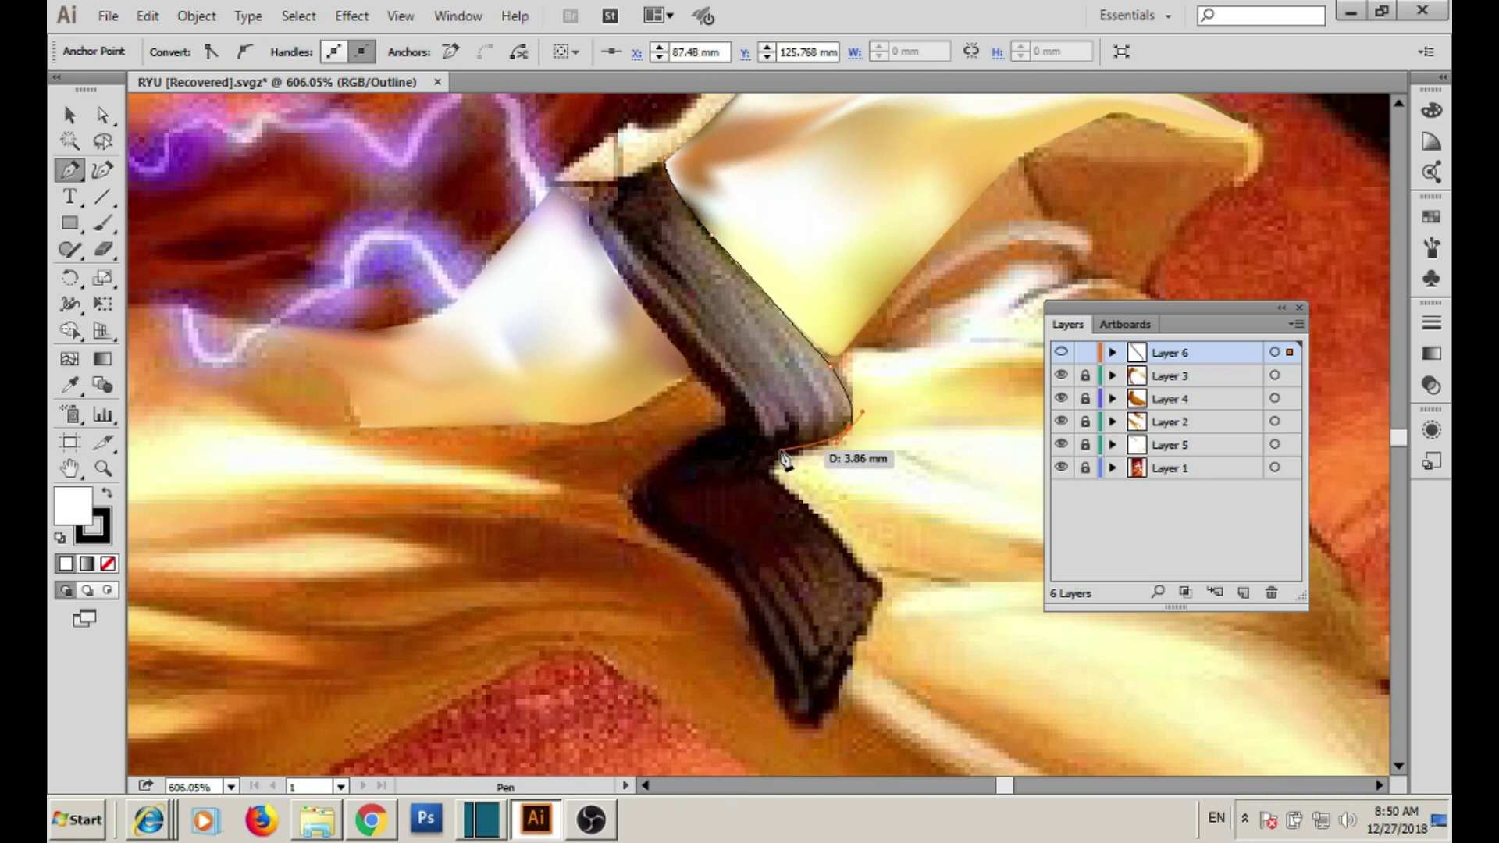
pyautogui.moveTo(622, 274); pyautogui.dragTo(603, 181)
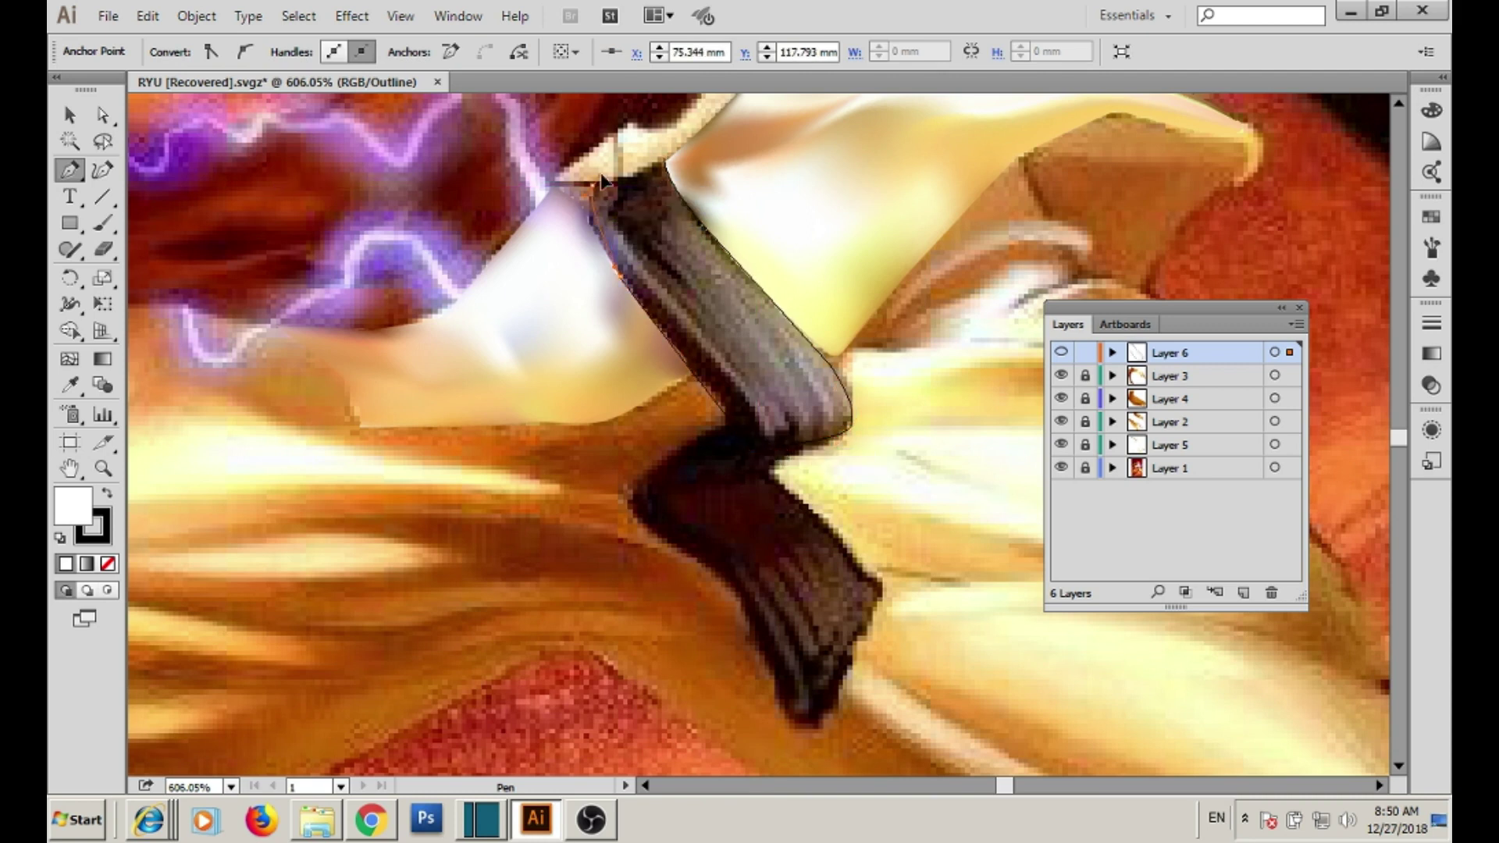
pyautogui.click(666, 160)
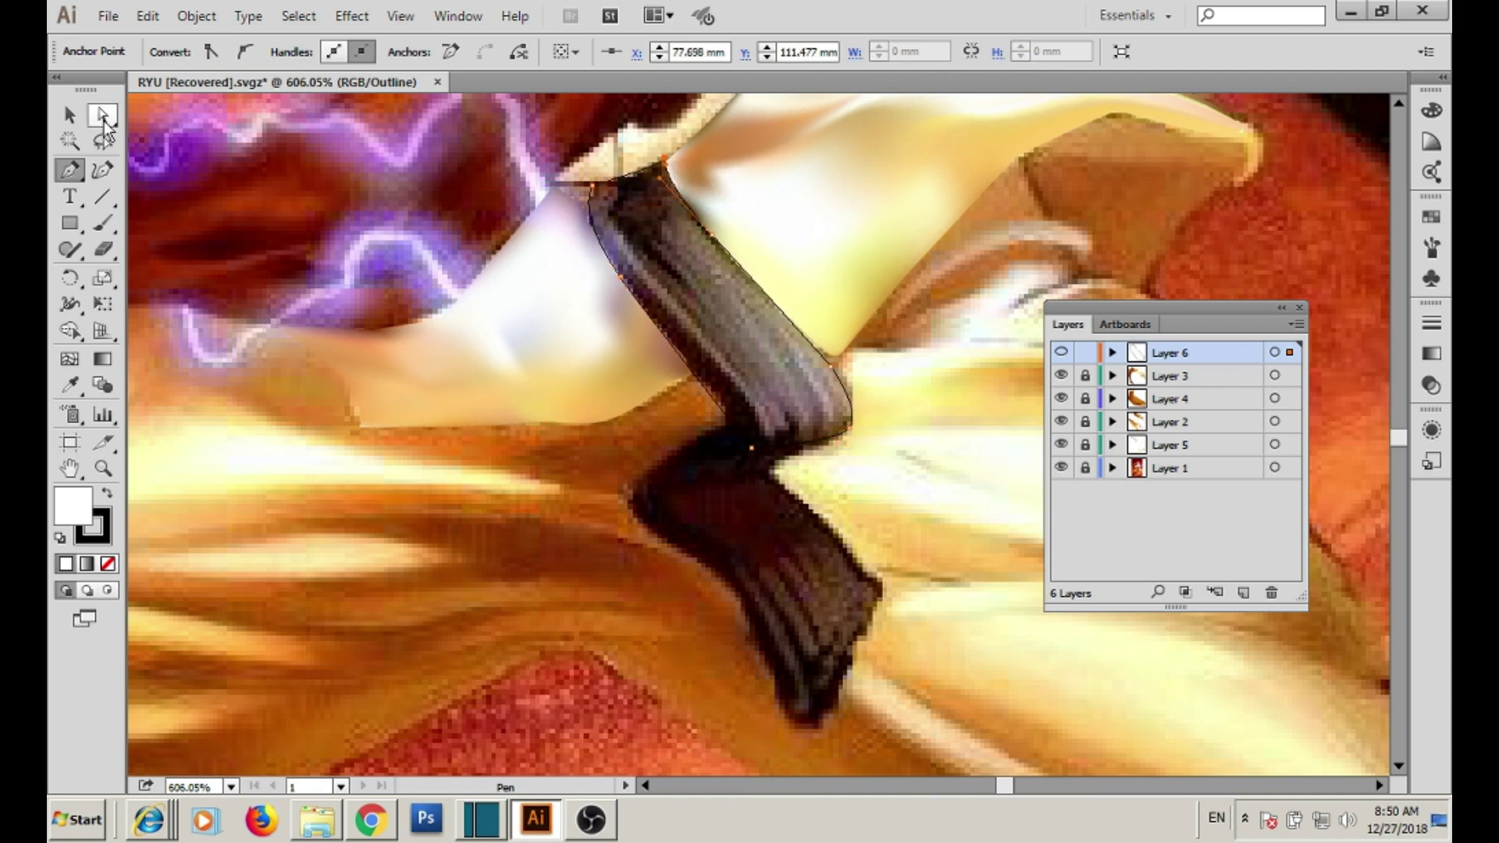
# - Select the strap outline, zoom in, and turn it into a gradient mesh
pyautogui.hotkey('shift', 'k')
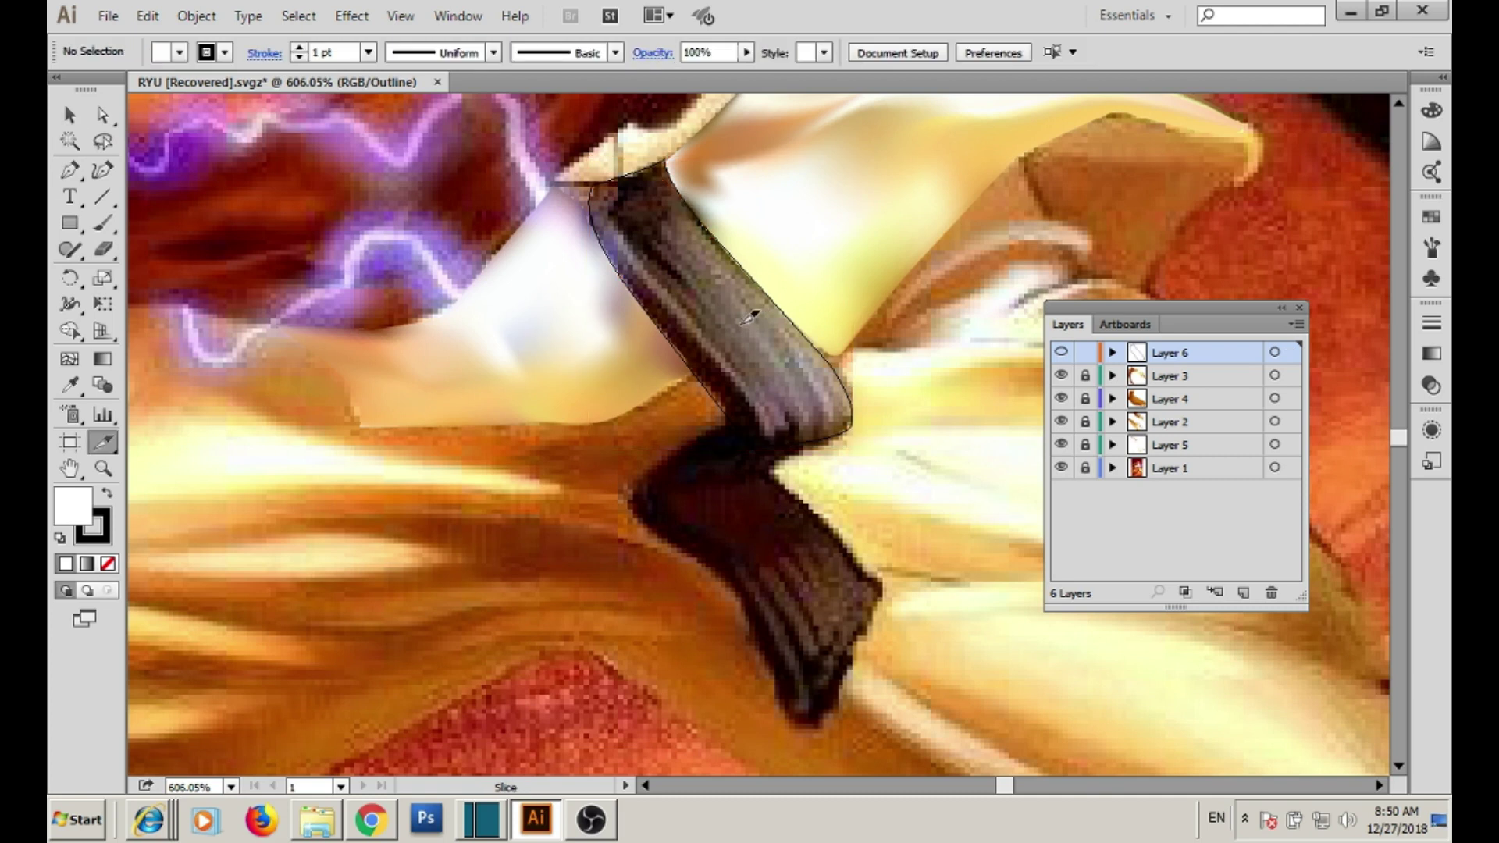
pyautogui.press('v')
pyautogui.click(765, 299)
pyautogui.moveTo(479, 167)
pyautogui.mouseDown()
pyautogui.moveTo(881, 455)
pyautogui.moveTo(452, 160)
pyautogui.mouseUp()
pyautogui.press('u')
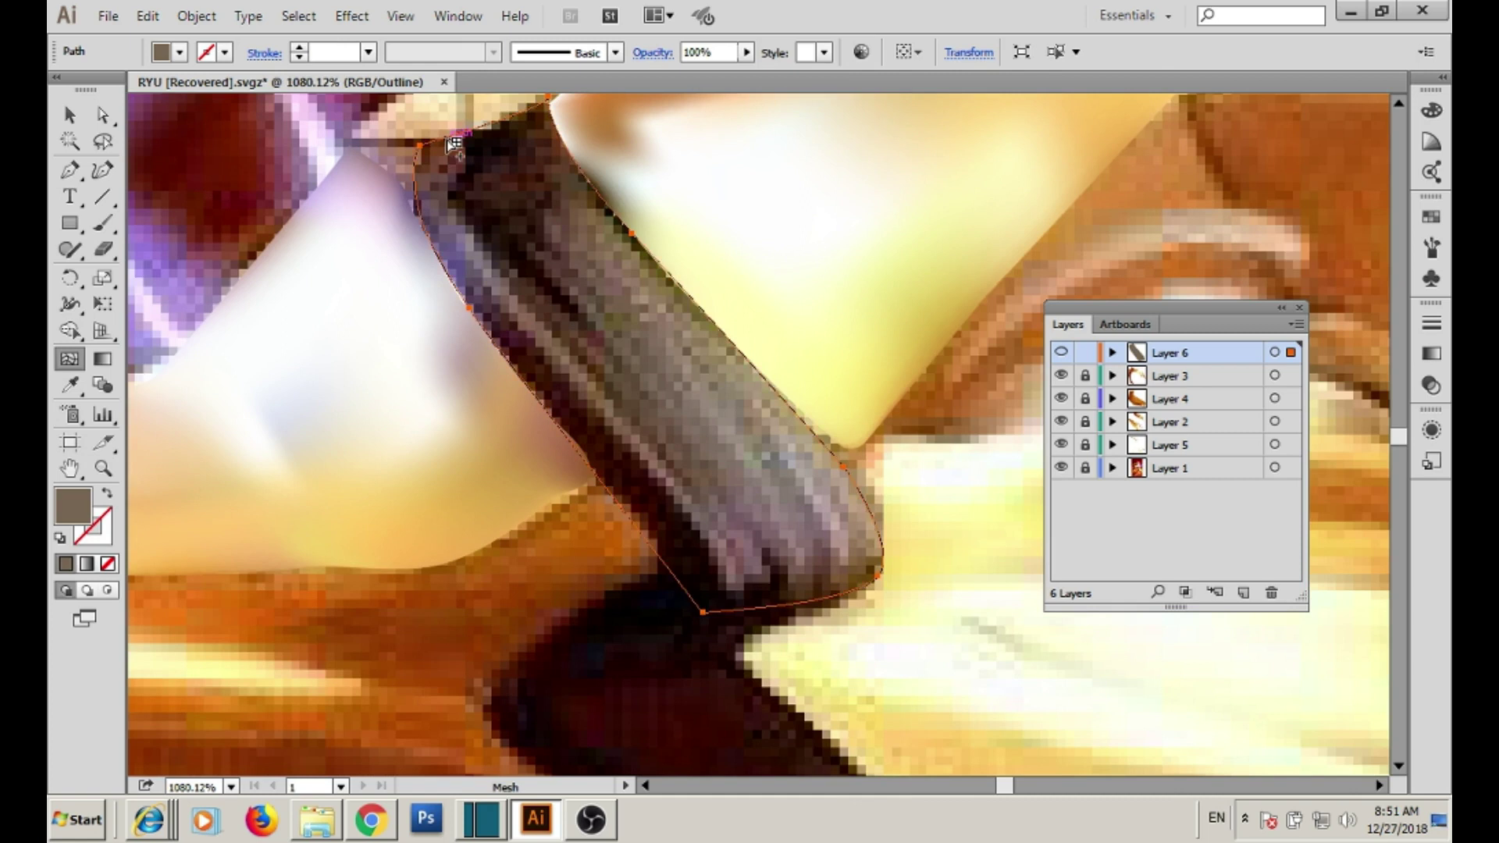
pyautogui.moveTo(594, 336); pyautogui.dragTo(641, 388)
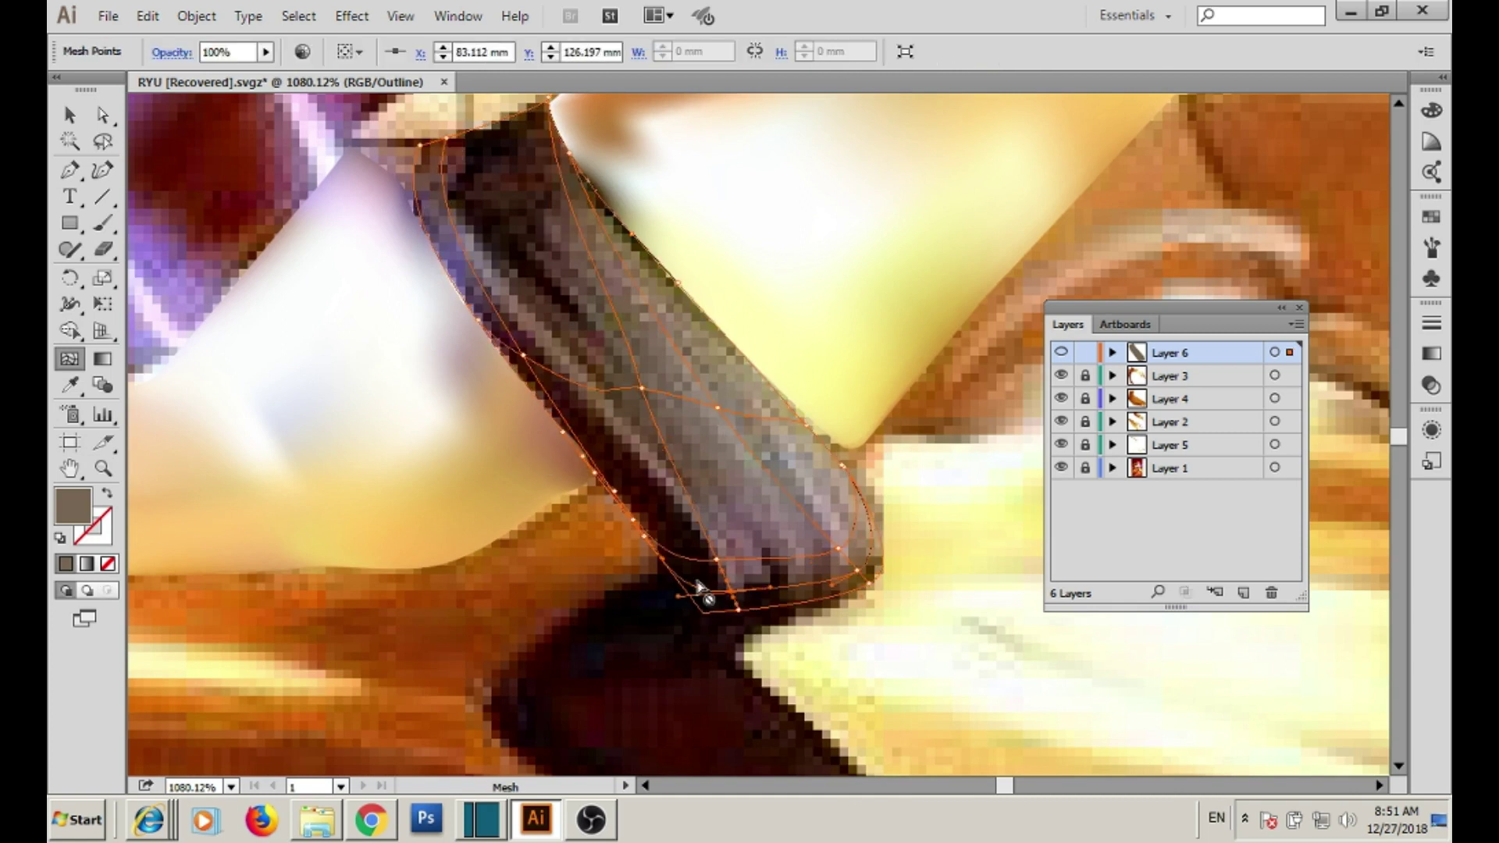
# - Add five mesh lines down and across the strap, then open Layer 6 options
pyautogui.click(482, 131)
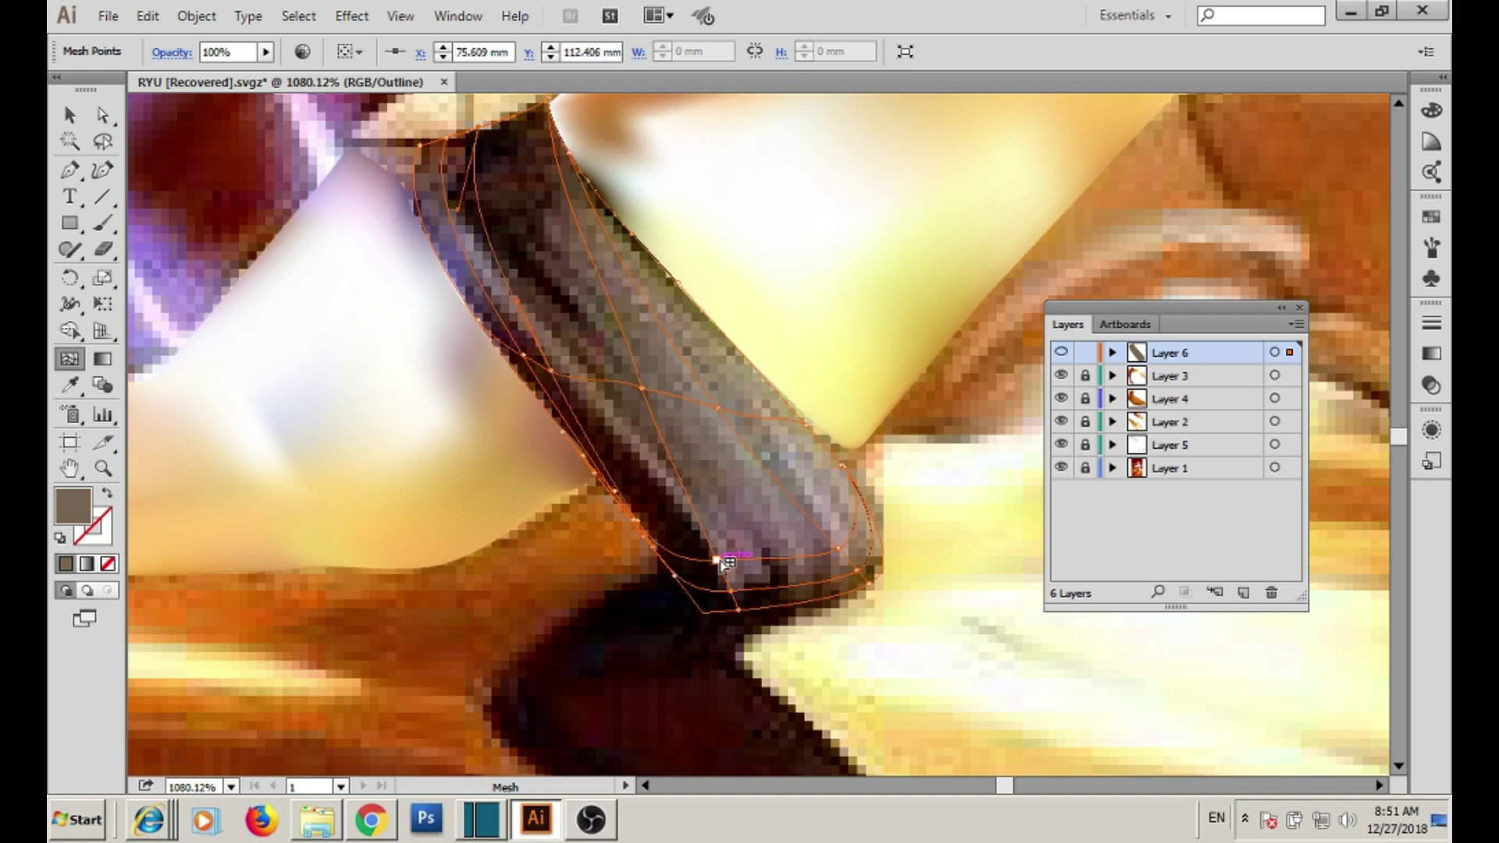
pyautogui.click(457, 225)
pyautogui.click(582, 379)
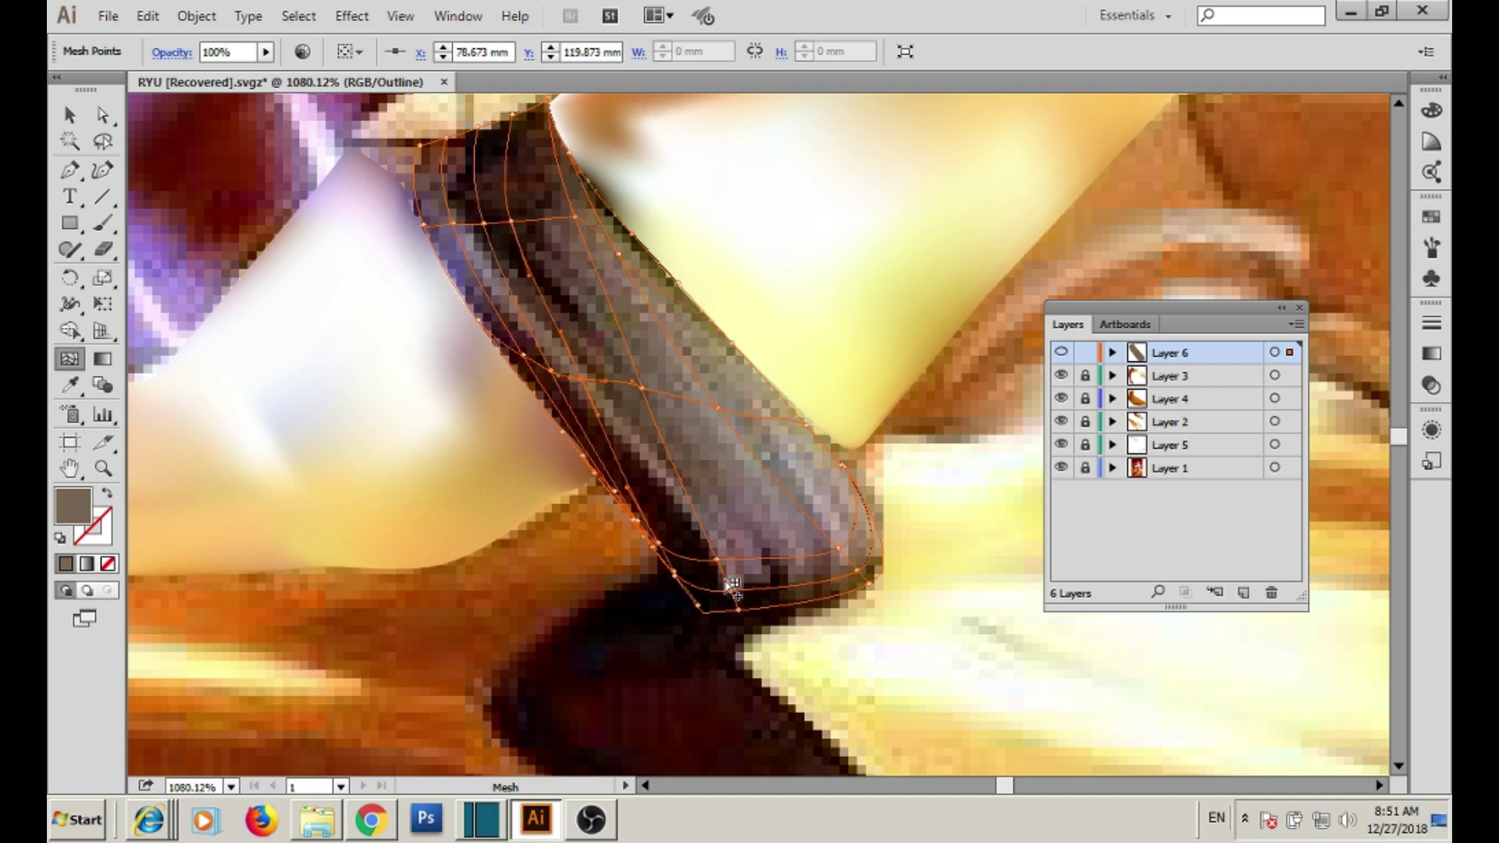
pyautogui.click(731, 612)
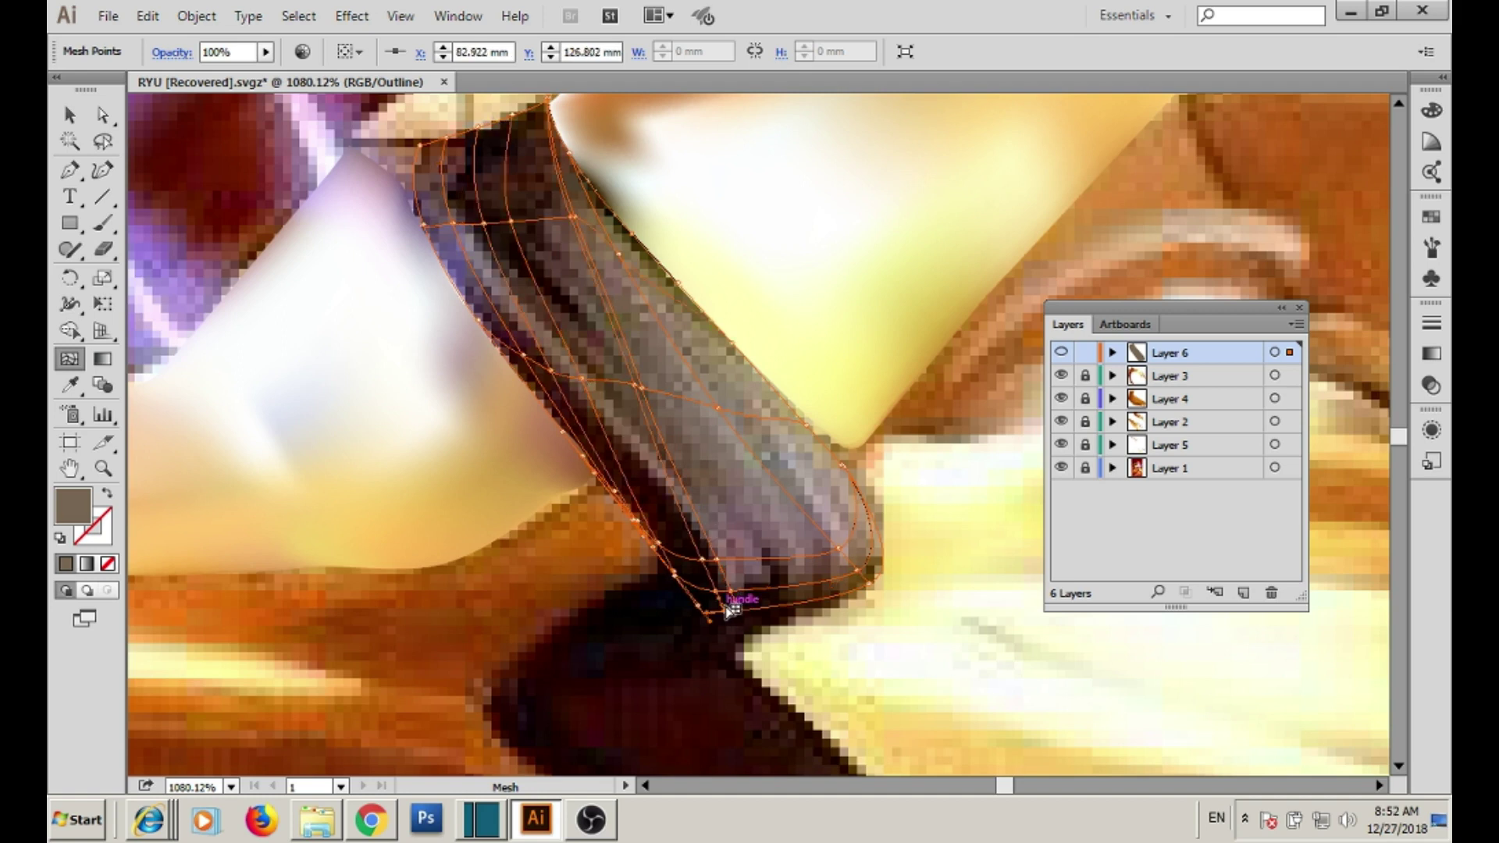
pyautogui.click(553, 269)
pyautogui.keyDown('alt'); pyautogui.click(763, 612); pyautogui.keyUp('alt')
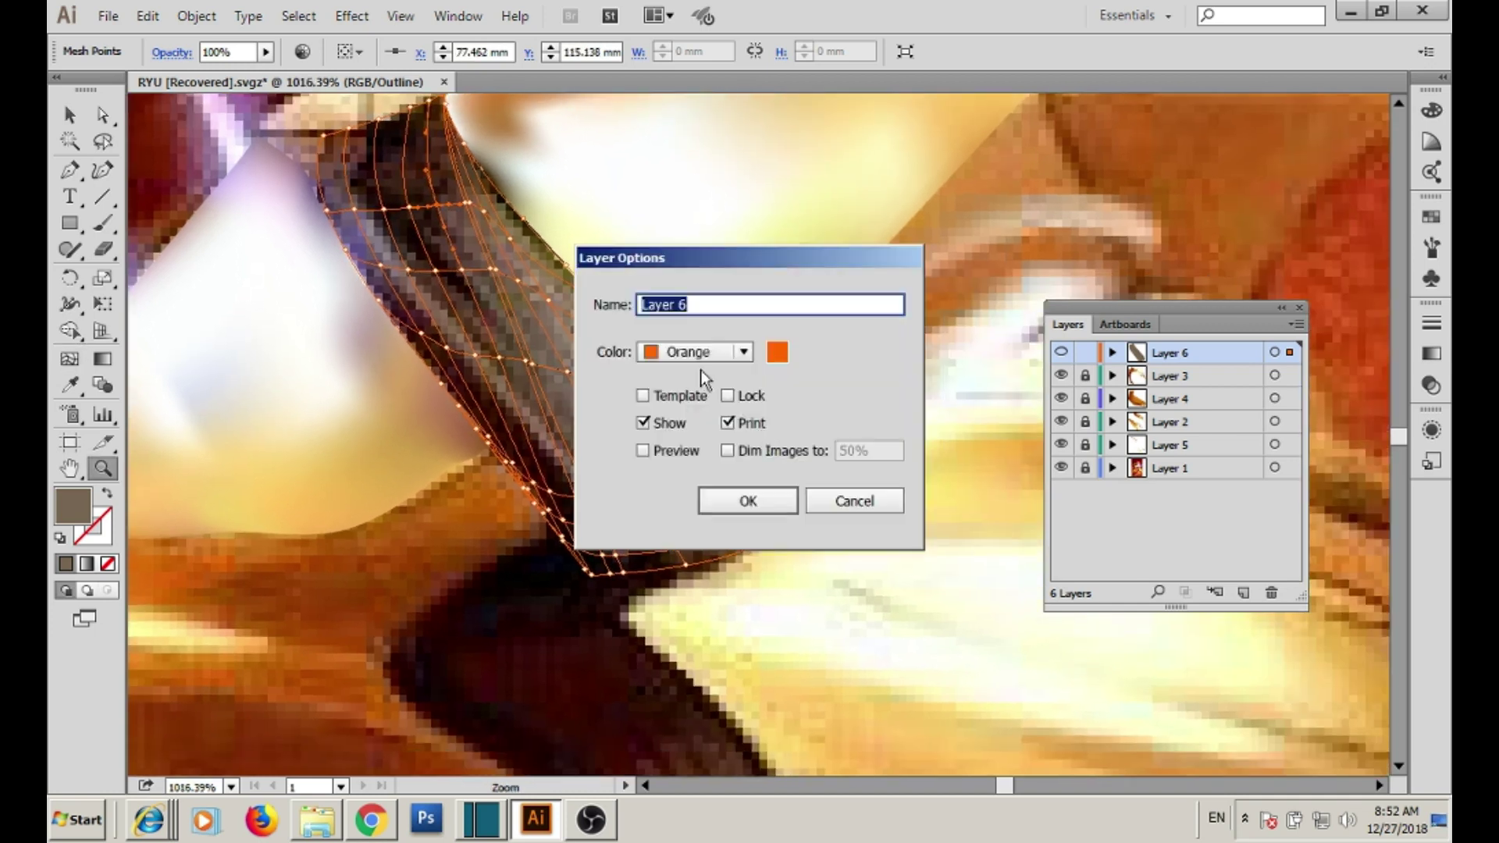
# - Set Layer 6's layer colour to Grass Green
pyautogui.click(700, 359)
pyautogui.scroll(1, 795, 651)
pyautogui.click(736, 765)
pyautogui.press('Return')
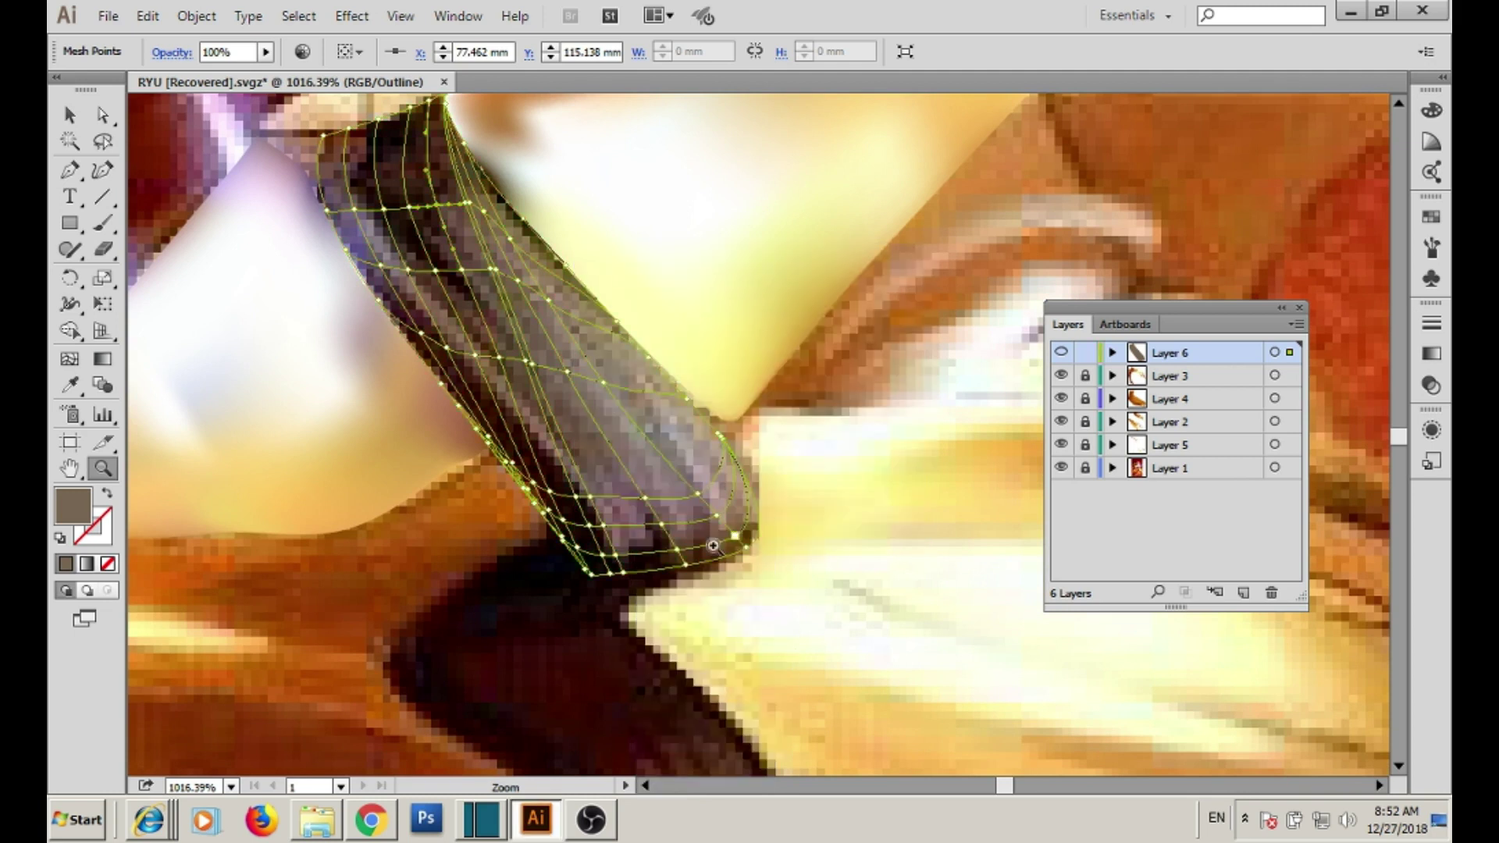
# - Eyedropper photo browns onto mesh points along the strap's bottom edge
pyautogui.keyDown('ctrl'); pyautogui.click(609, 574); pyautogui.keyUp('ctrl')
pyautogui.press('i')
pyautogui.click(631, 577)
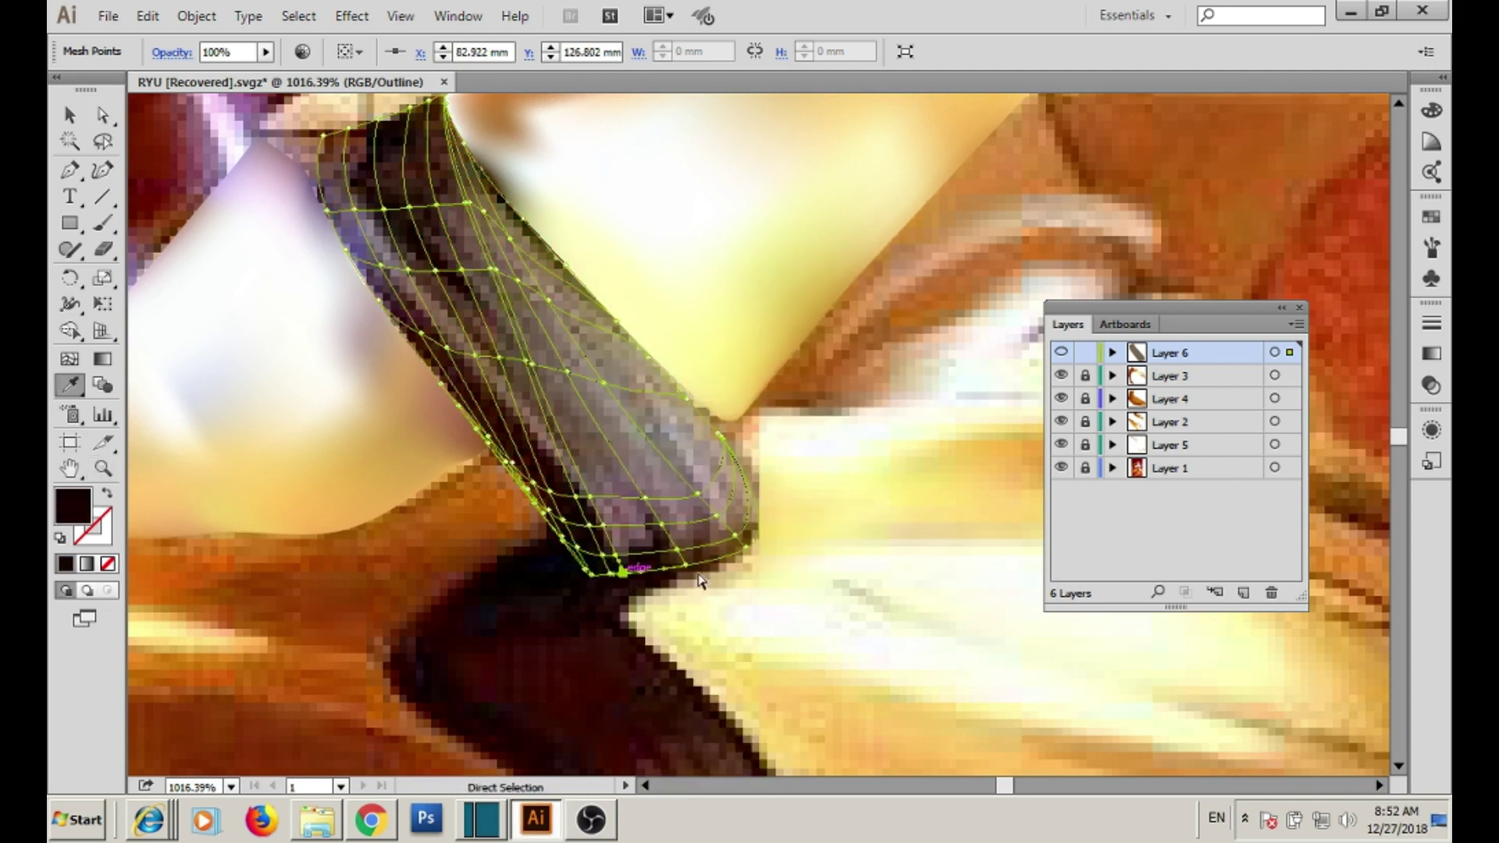
pyautogui.click(769, 522)
pyautogui.keyDown('ctrl'); pyautogui.click(686, 560); pyautogui.keyUp('ctrl')
pyautogui.click(629, 562)
pyautogui.keyDown('ctrl'); pyautogui.click(569, 539); pyautogui.keyUp('ctrl')
pyautogui.click(570, 546)
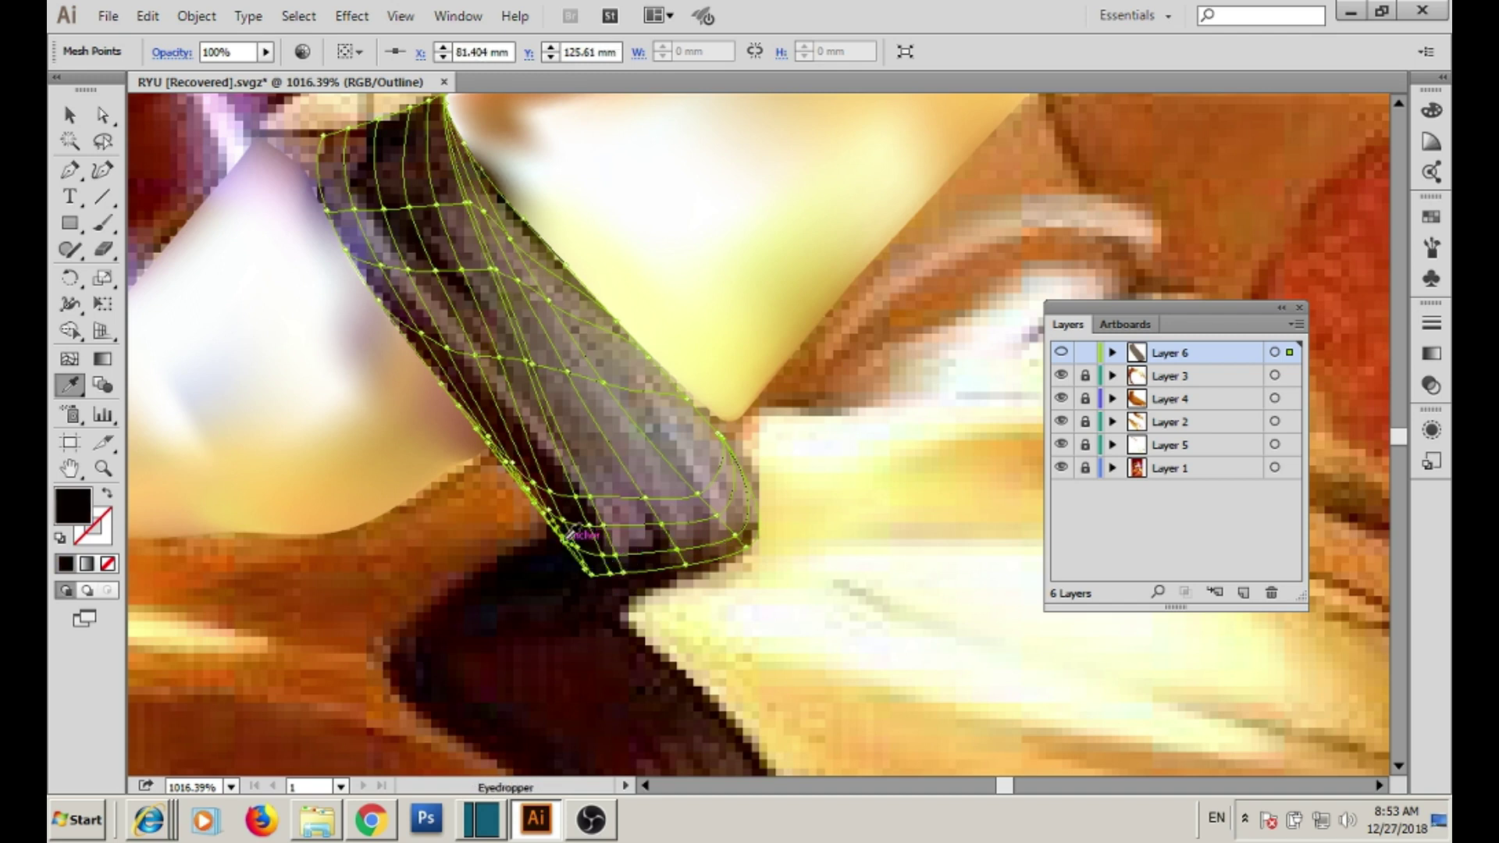
# - Colour the lower-right and mid-strap mesh points dark brown from the photo
pyautogui.click(606, 518)
pyautogui.keyDown('ctrl'); pyautogui.click(666, 532); pyautogui.keyUp('ctrl')
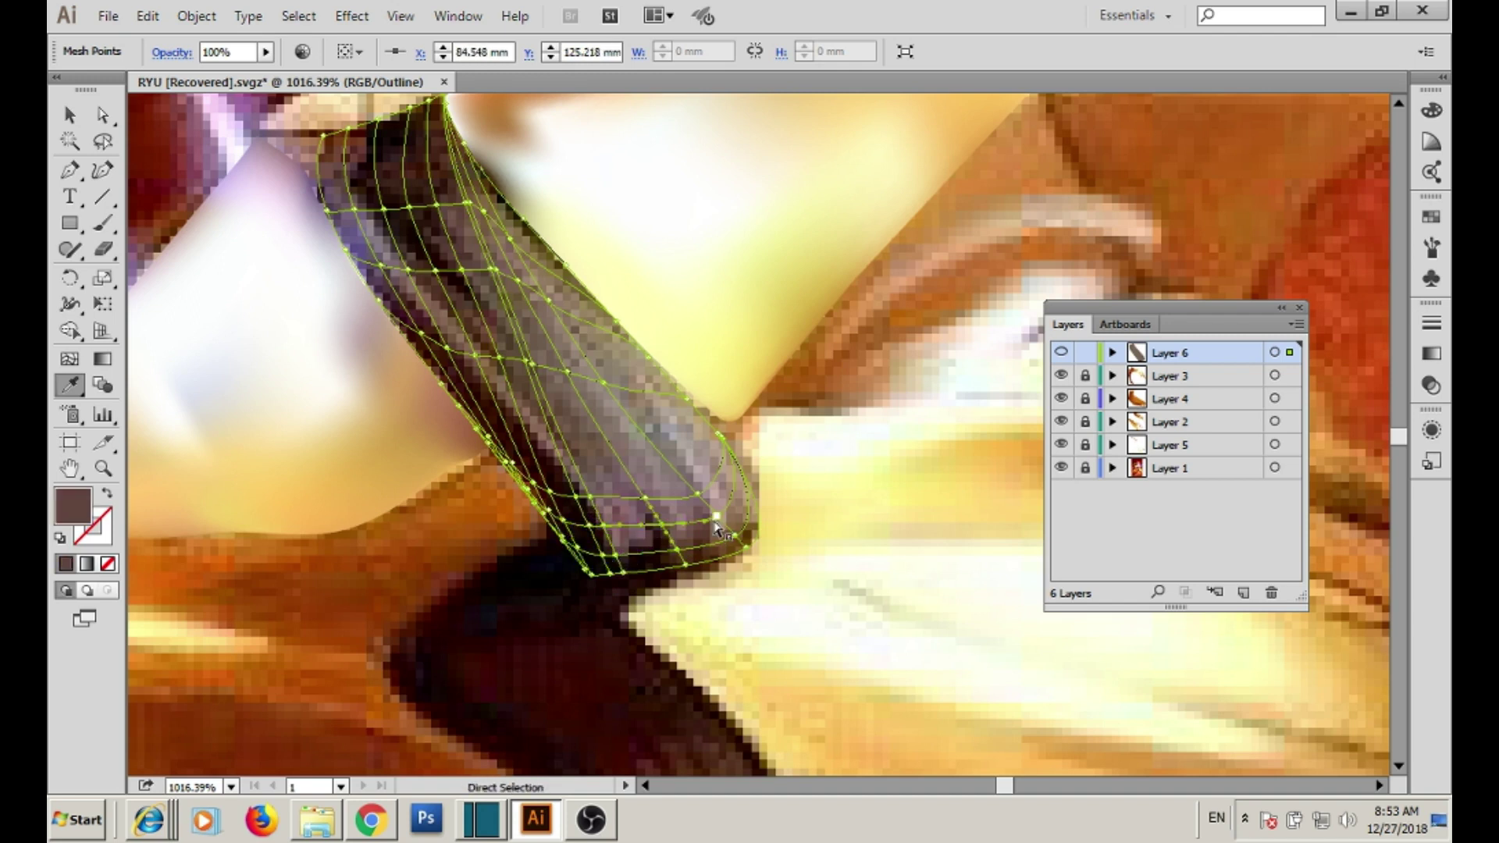
pyautogui.keyDown('ctrl'); pyautogui.click(698, 495); pyautogui.keyUp('ctrl')
pyautogui.keyDown('ctrl'); pyautogui.click(576, 504); pyautogui.keyUp('ctrl')
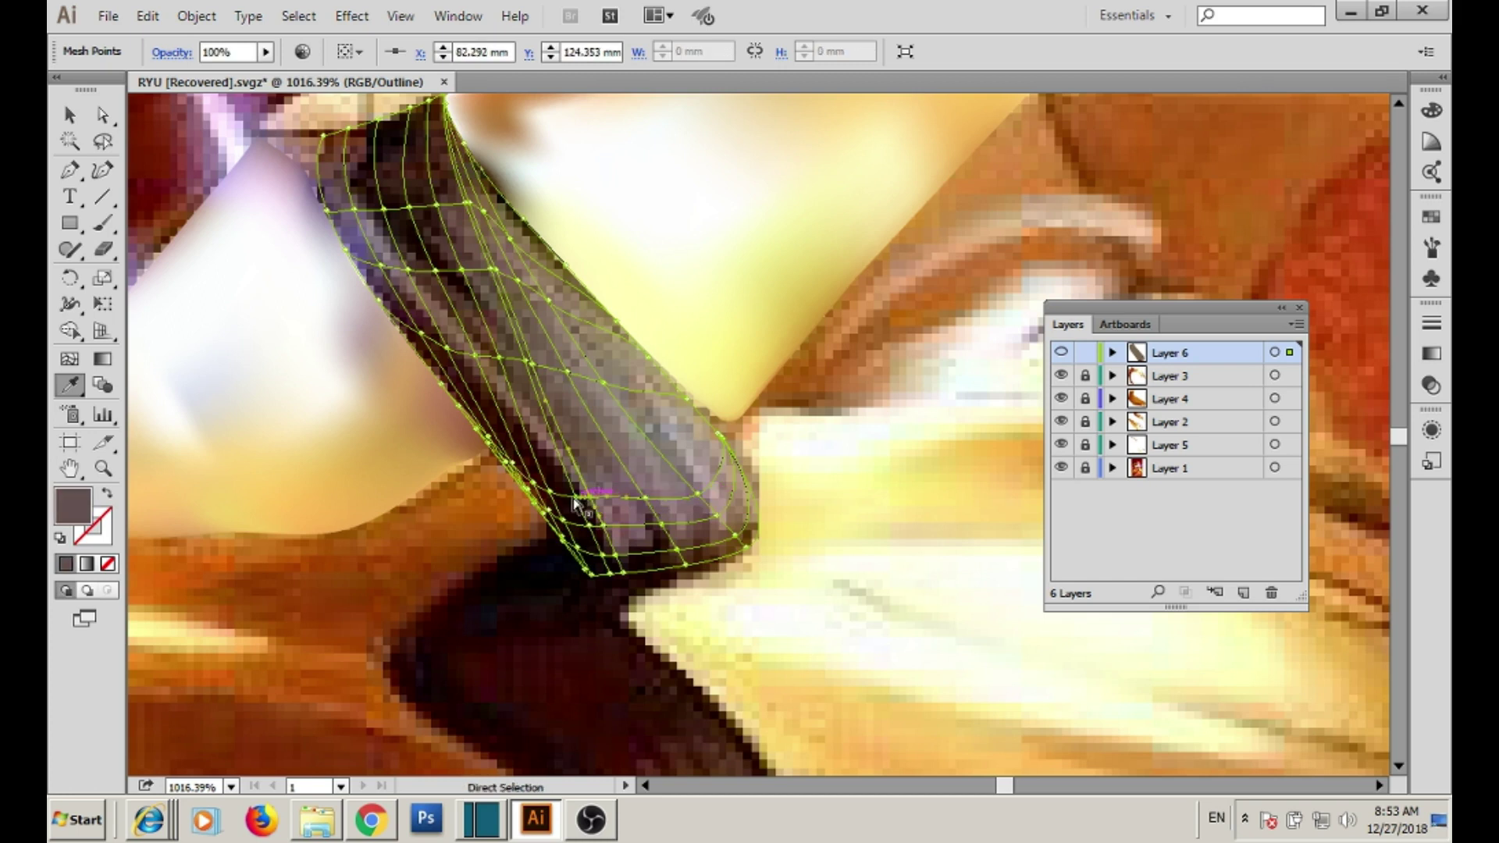
pyautogui.keyDown('ctrl'); pyautogui.click(558, 489); pyautogui.keyUp('ctrl')
pyautogui.keyDown('ctrl'); pyautogui.click(518, 465); pyautogui.keyUp('ctrl')
pyautogui.keyDown('ctrl'); pyautogui.click(500, 358); pyautogui.keyUp('ctrl')
pyautogui.keyDown('ctrl'); pyautogui.click(531, 361); pyautogui.keyUp('ctrl')
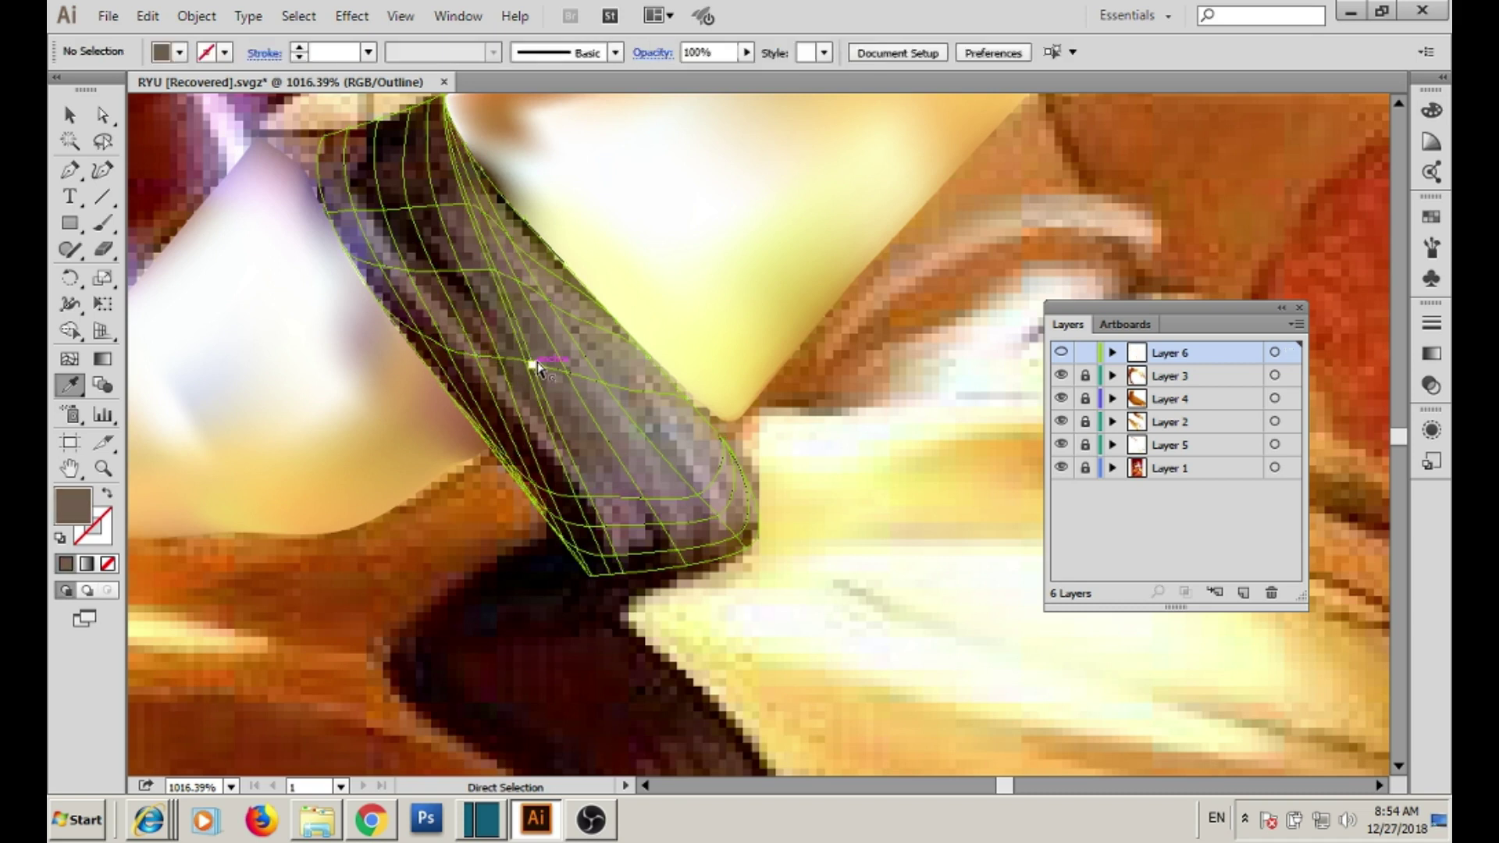
# - Colour the strap's top and left-edge points with brown and the photo's purple sheen
pyautogui.click(576, 364)
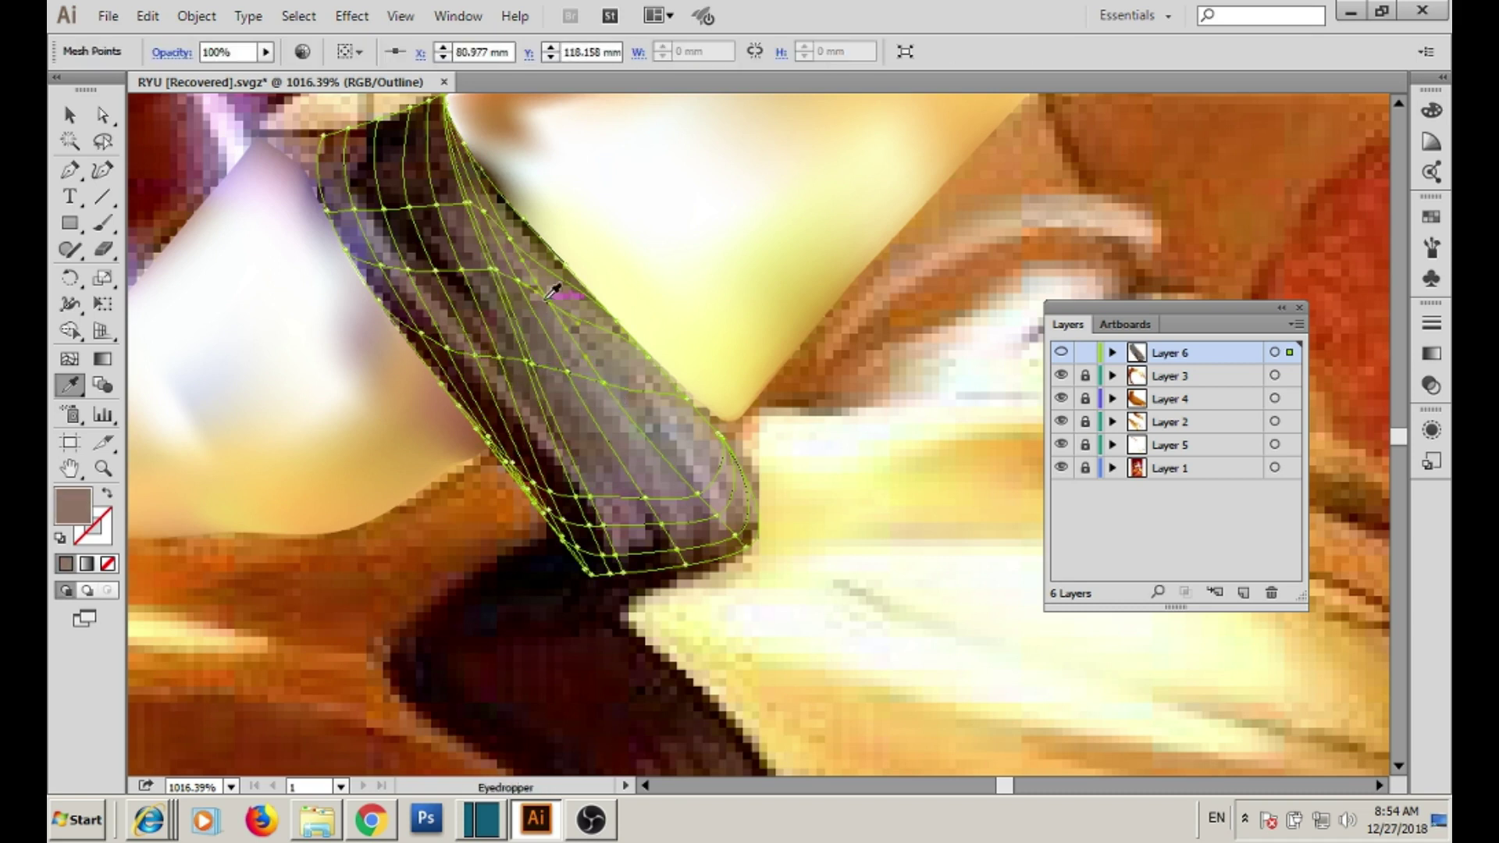
pyautogui.keyDown('ctrl'); pyautogui.click(505, 281); pyautogui.keyUp('ctrl')
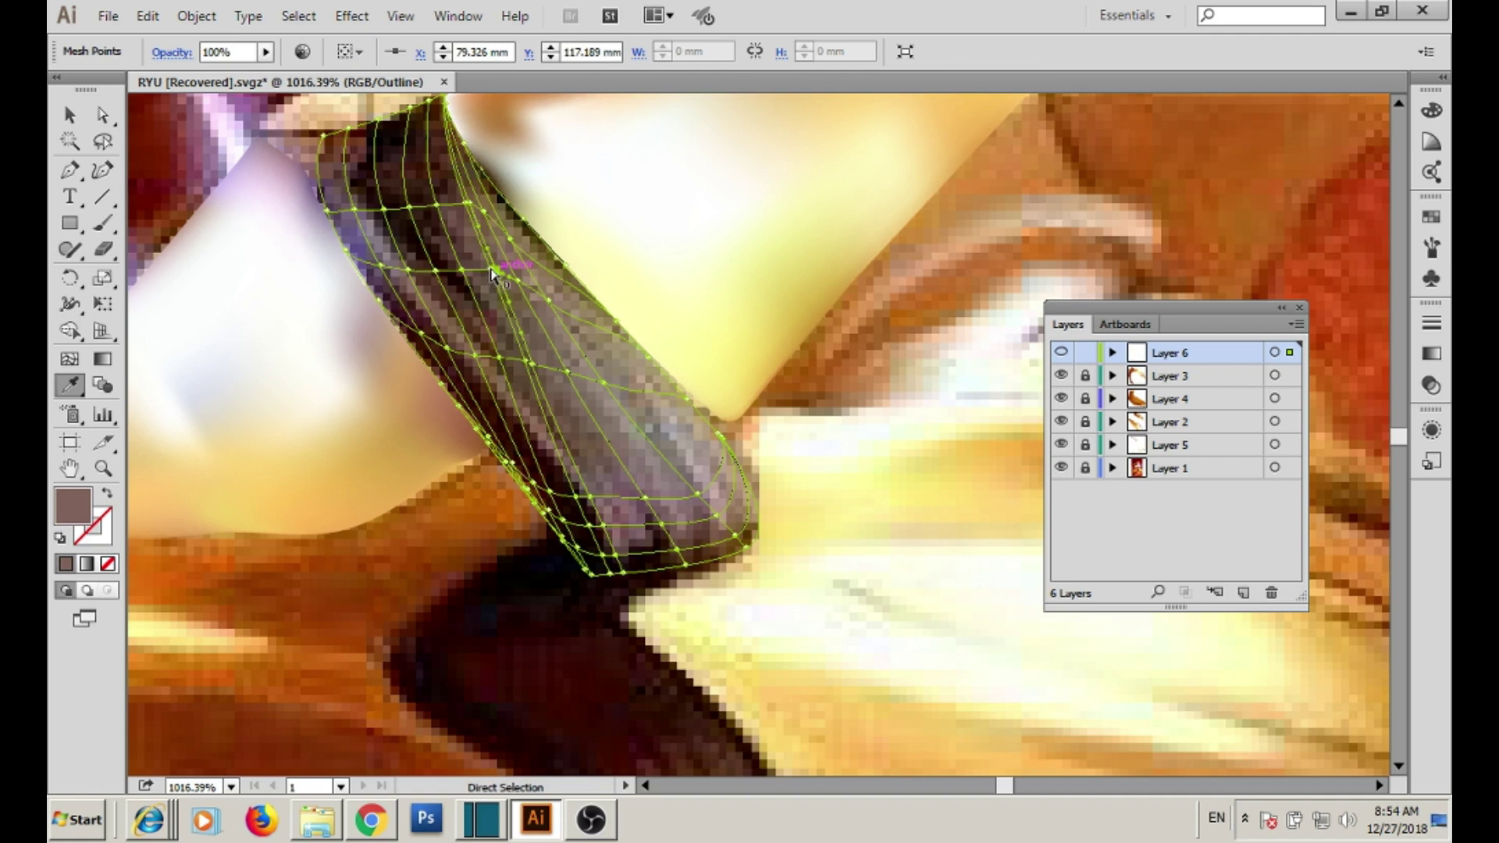
pyautogui.keyDown('ctrl'); pyautogui.click(388, 259); pyautogui.keyUp('ctrl')
pyautogui.keyDown('ctrl'); pyautogui.click(349, 227); pyautogui.keyUp('ctrl')
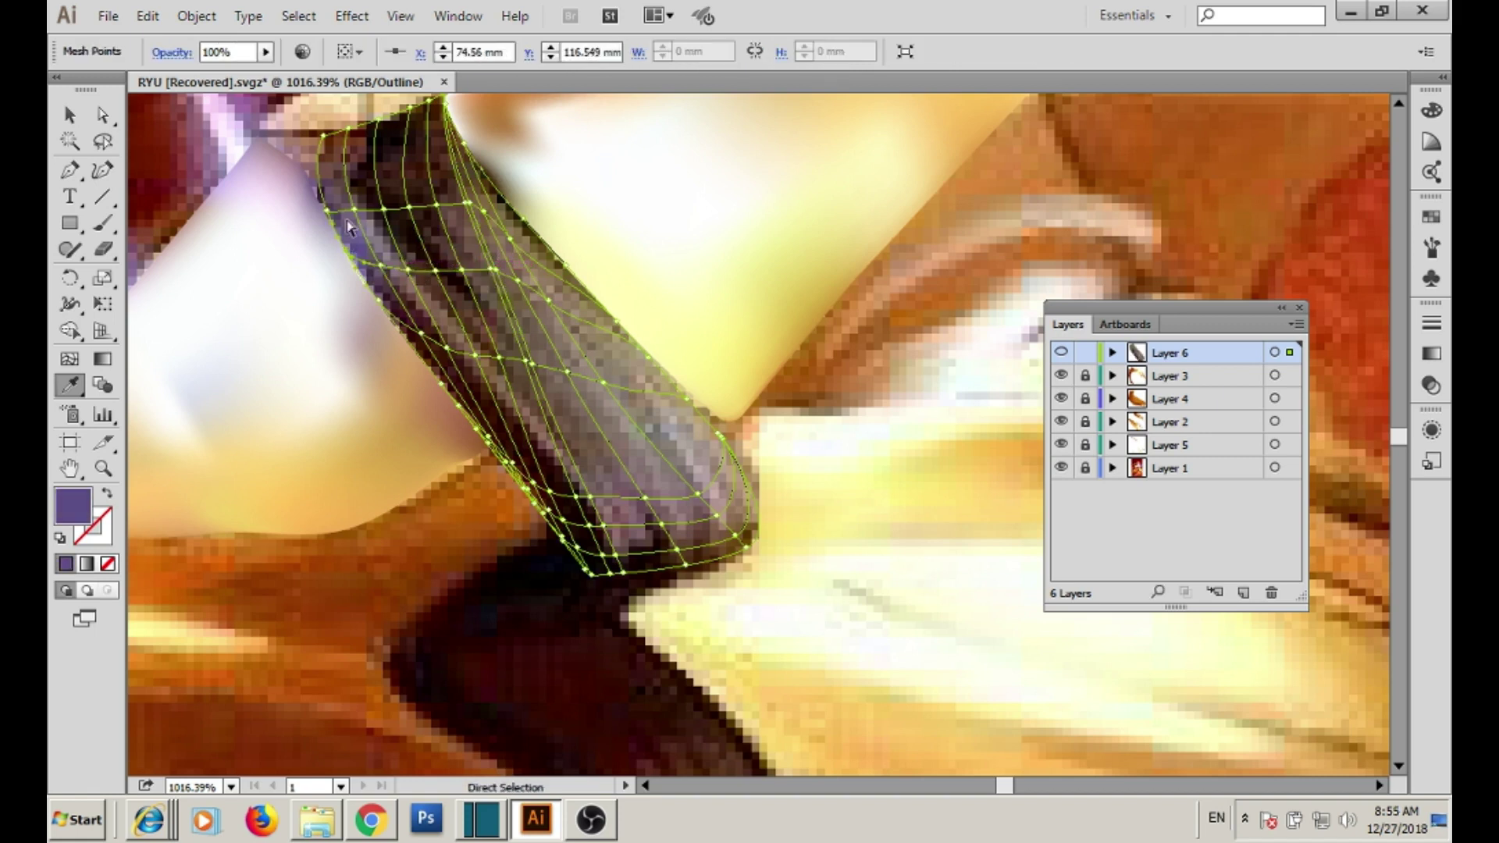
pyautogui.keyDown('ctrl'); pyautogui.click(392, 204); pyautogui.keyUp('ctrl')
pyautogui.keyDown('ctrl'); pyautogui.click(469, 205); pyautogui.keyUp('ctrl')
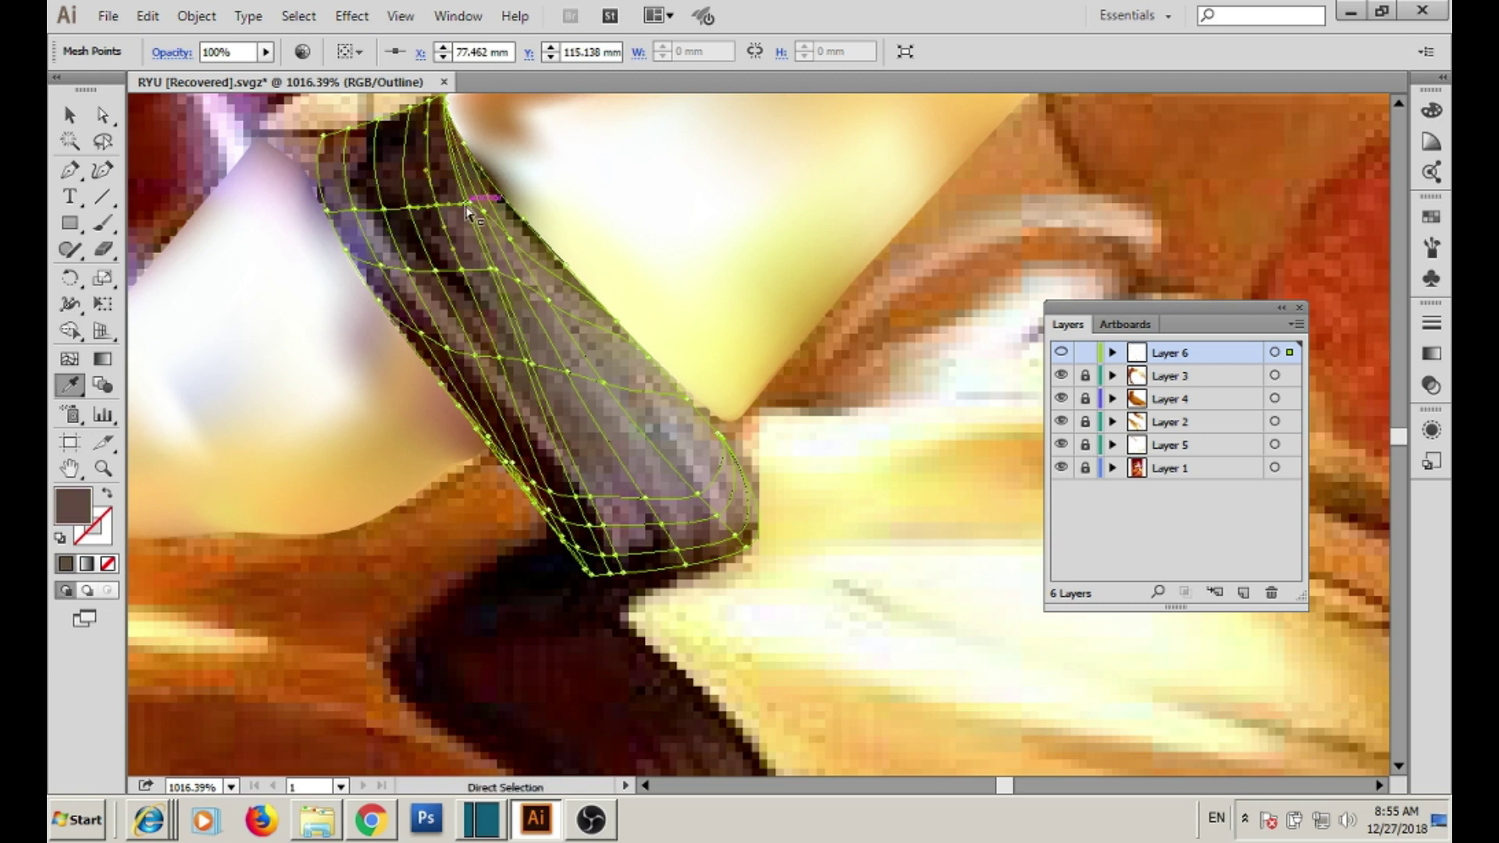
pyautogui.click(470, 203)
# - Zoom in on the strap's top end and colour its points dark red and brown
pyautogui.moveTo(477, 81); pyautogui.dragTo(388, 289)
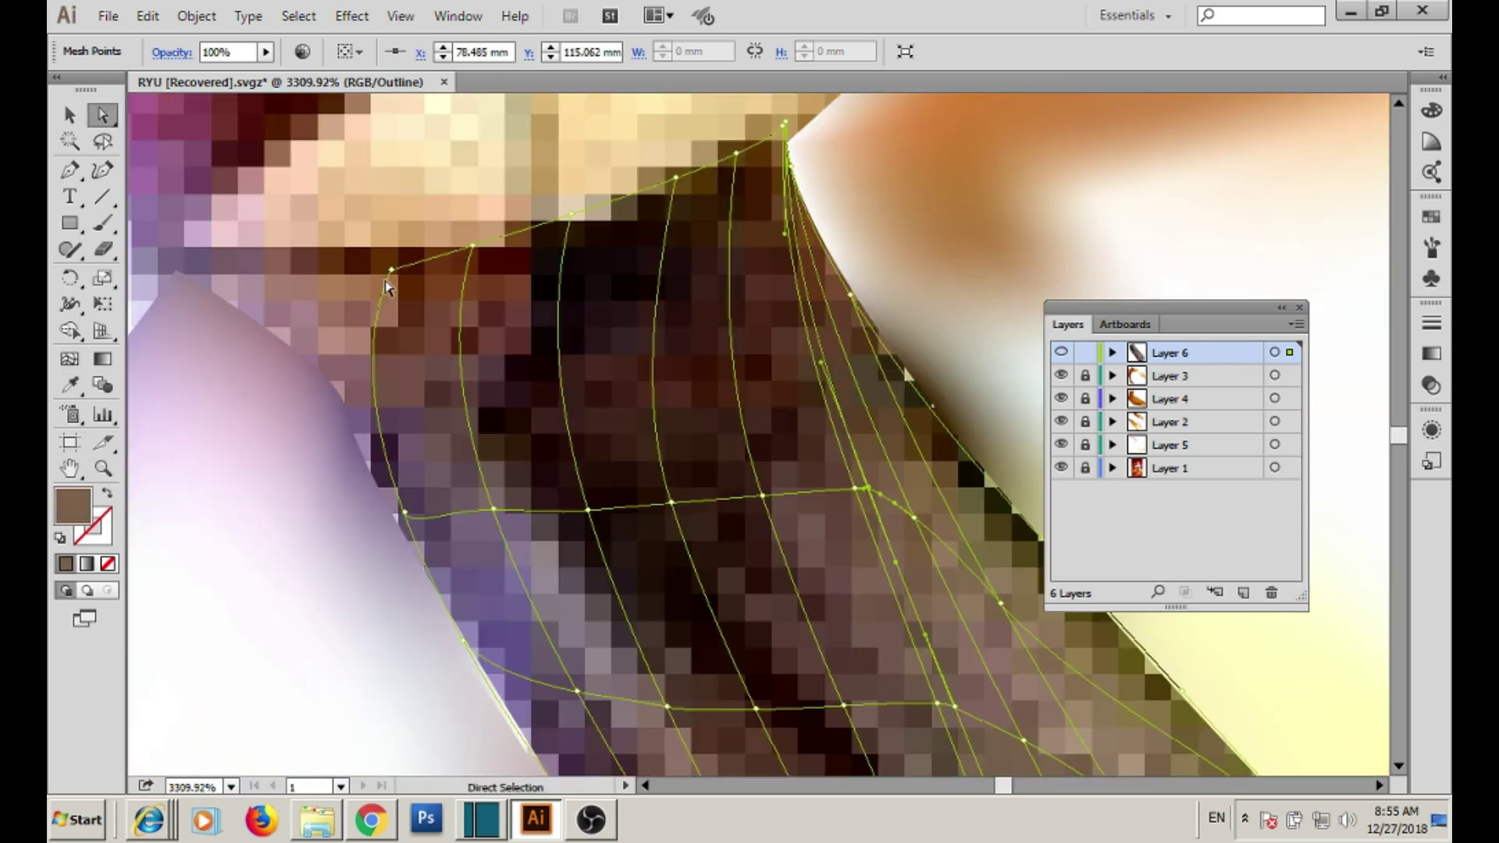
pyautogui.press('i')
pyautogui.keyDown('ctrl'); pyautogui.click(571, 217); pyautogui.keyUp('ctrl')
pyautogui.keyDown('ctrl'); pyautogui.click(735, 153); pyautogui.keyUp('ctrl')
pyautogui.click(785, 174)
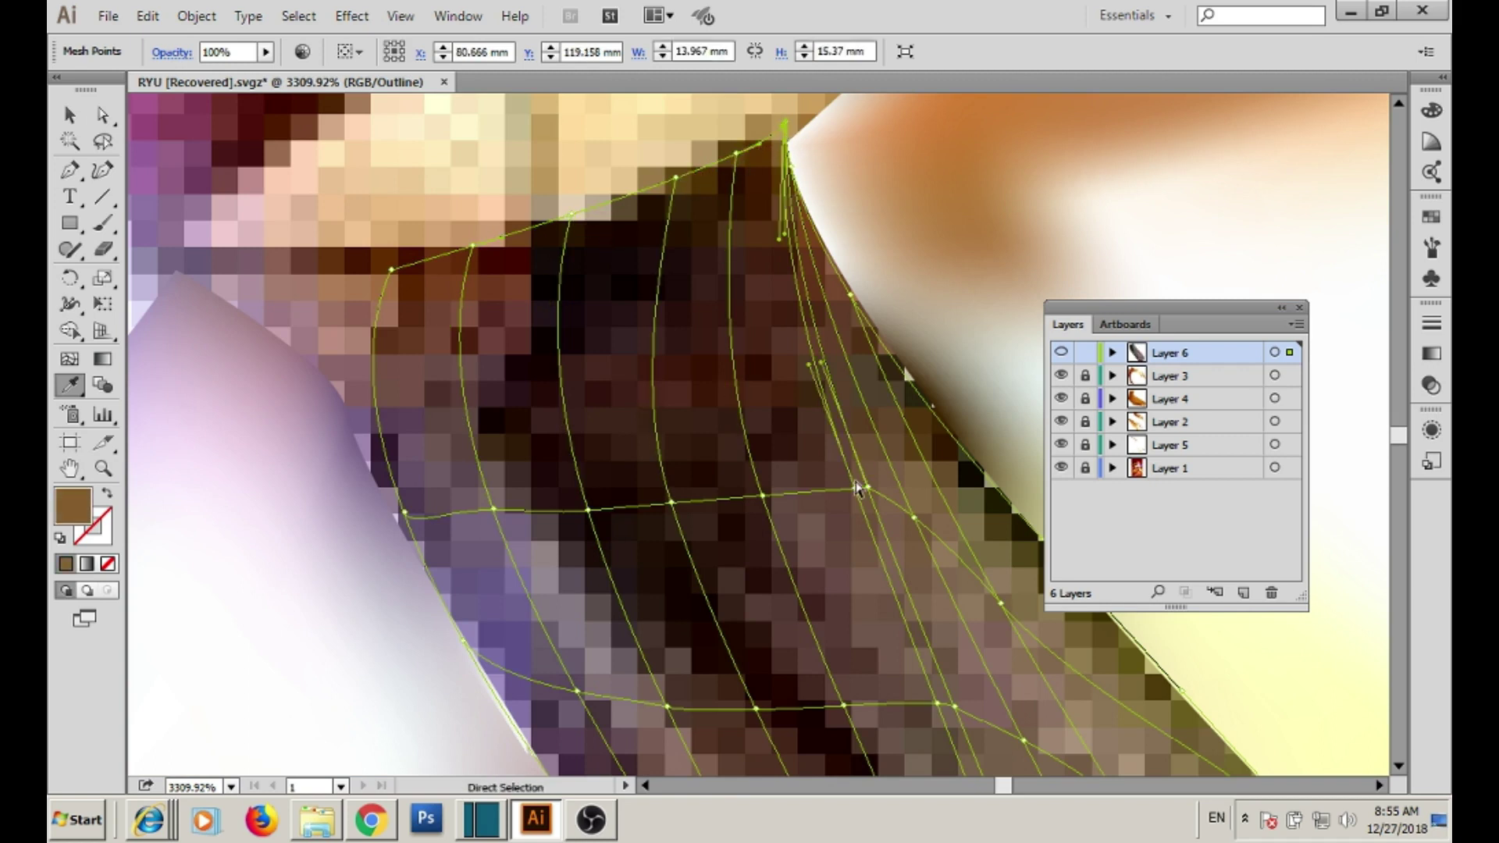
# - Give further strap mesh points an olive-brown tone while panning along the strap
pyautogui.keyDown('ctrl'); pyautogui.click(762, 495); pyautogui.keyUp('ctrl')
pyautogui.hscroll(3, 763, 499)
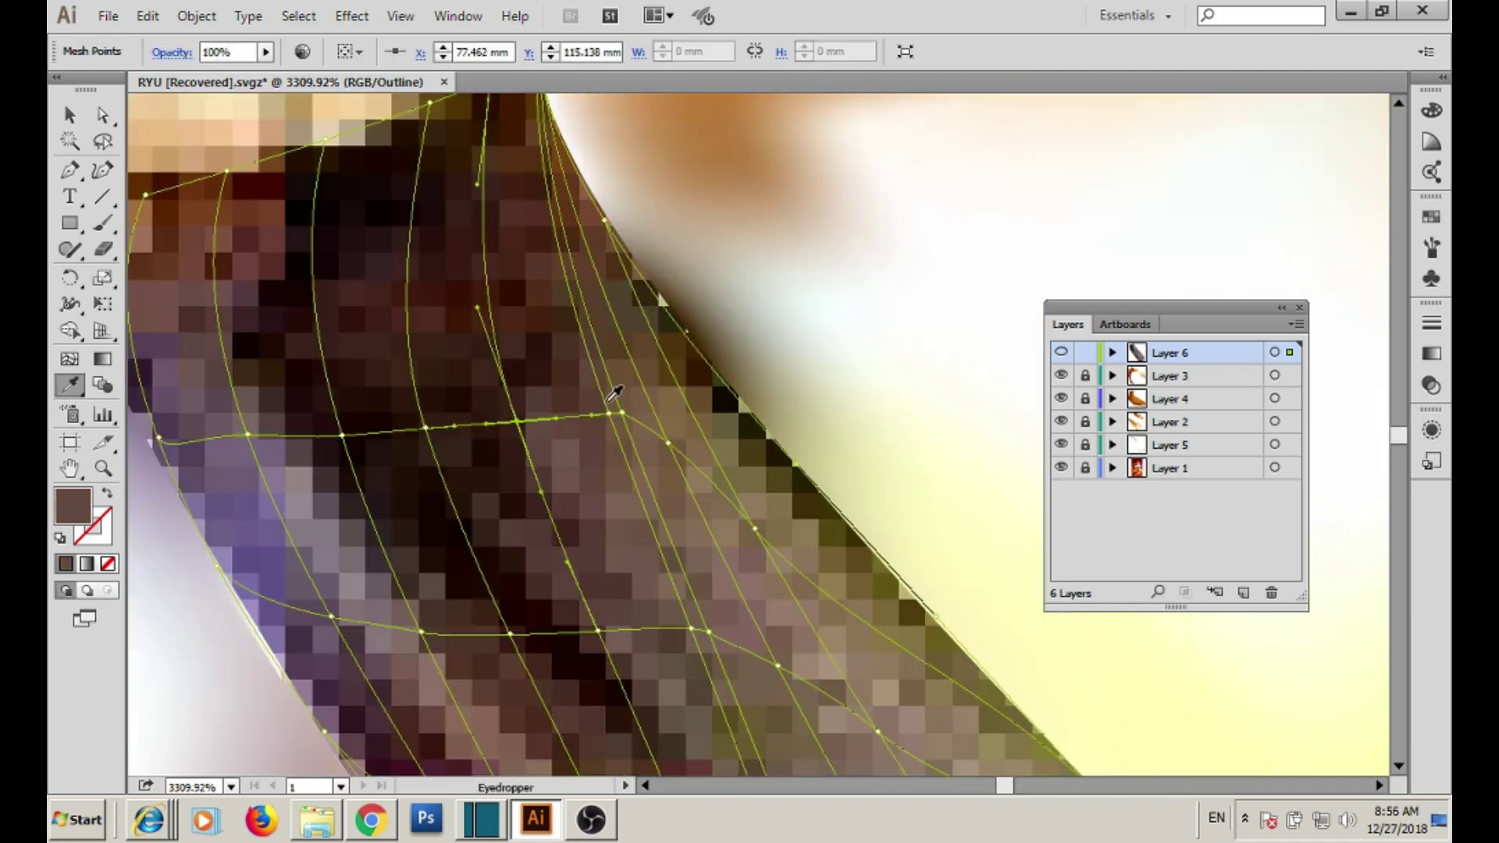
pyautogui.keyDown('ctrl'); pyautogui.click(760, 526); pyautogui.keyUp('ctrl')
pyautogui.scroll(-1, 628, 437)
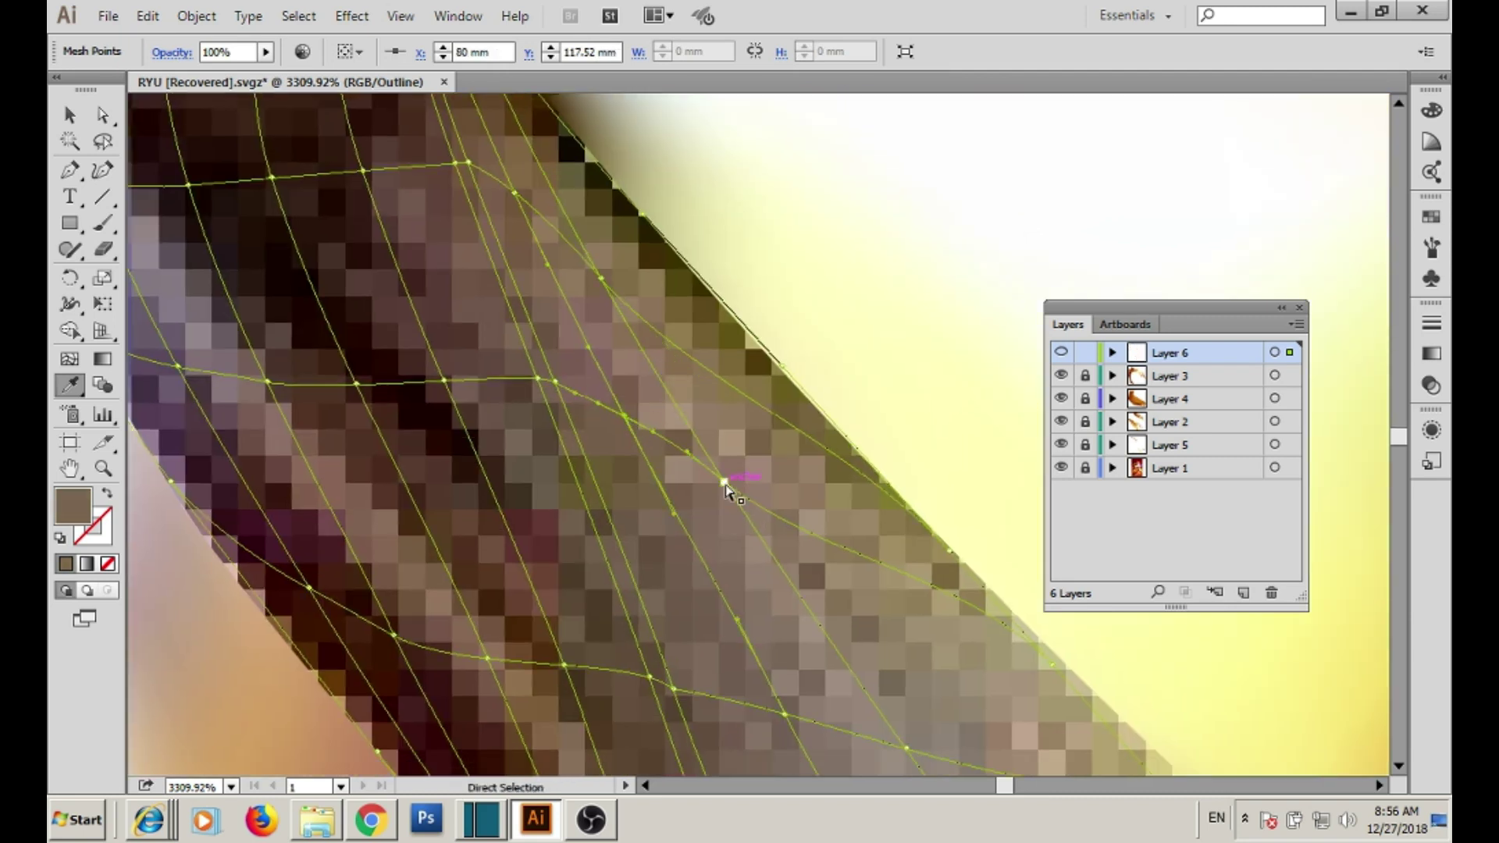
pyautogui.moveTo(762, 562); pyautogui.dragTo(736, 578)
pyautogui.keyDown('ctrl'); pyautogui.click(736, 578); pyautogui.keyUp('ctrl')
# - Confirm the Layer 6 options and bring the strap's rounded end into view
pyautogui.doubleClick(736, 579)
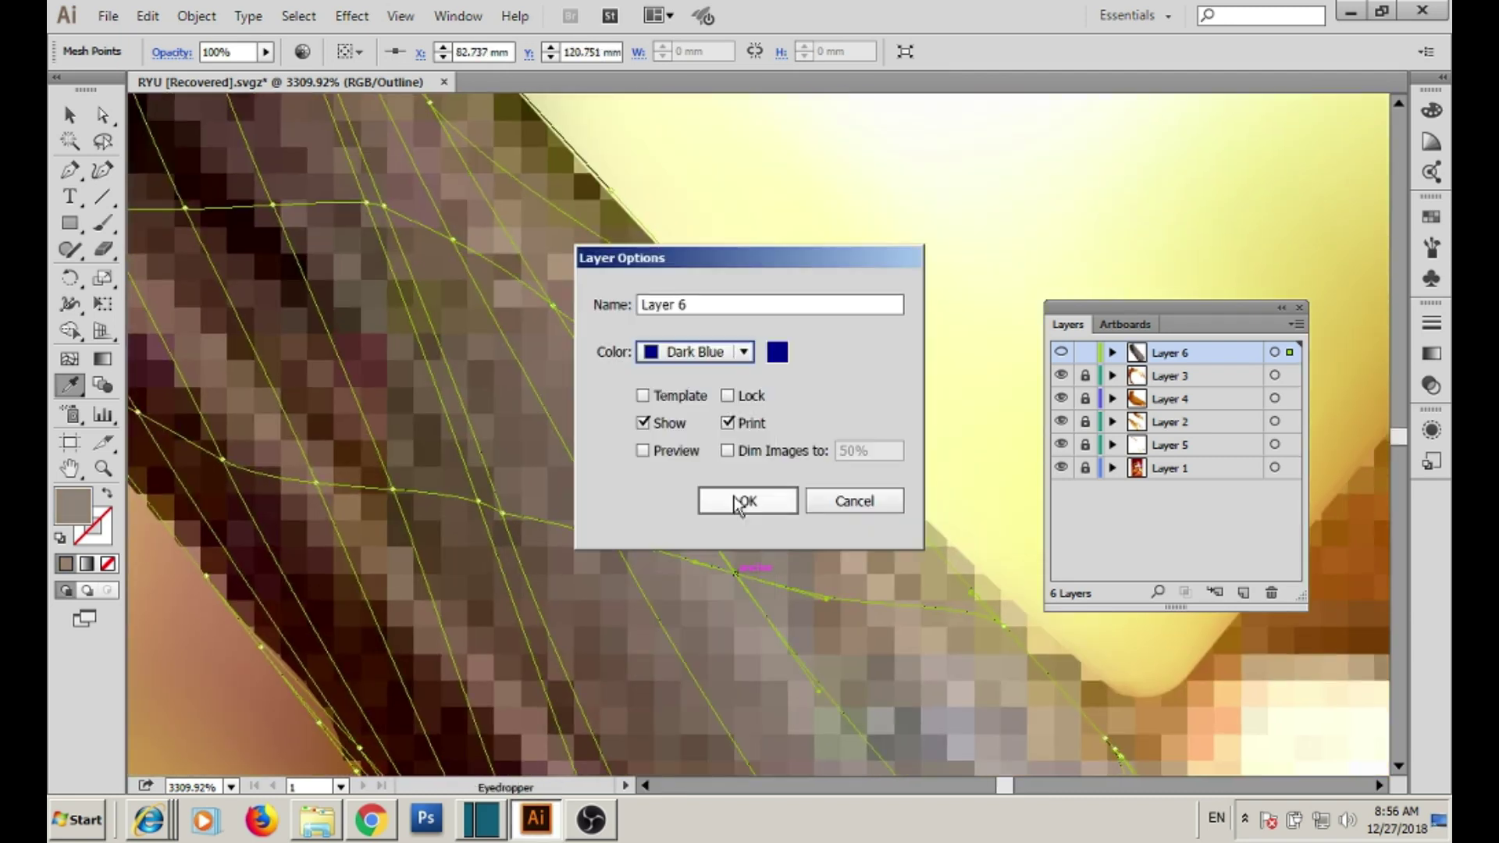
pyautogui.click(743, 500)
pyautogui.scroll(-5, 820, 546)
pyautogui.keyDown('ctrl'); pyautogui.click(876, 605); pyautogui.keyUp('ctrl')
pyautogui.keyDown('ctrl'); pyautogui.click(983, 750); pyautogui.keyUp('ctrl')
pyautogui.moveTo(831, 558)
pyautogui.mouseDown()
pyautogui.moveTo(637, 399)
pyautogui.moveTo(690, 552)
pyautogui.mouseUp()
# - Colour strap mesh points tan, greyish brown and pinkish grey from the photo at 1600%
pyautogui.keyDown('ctrl'); pyautogui.click(765, 441); pyautogui.keyUp('ctrl')
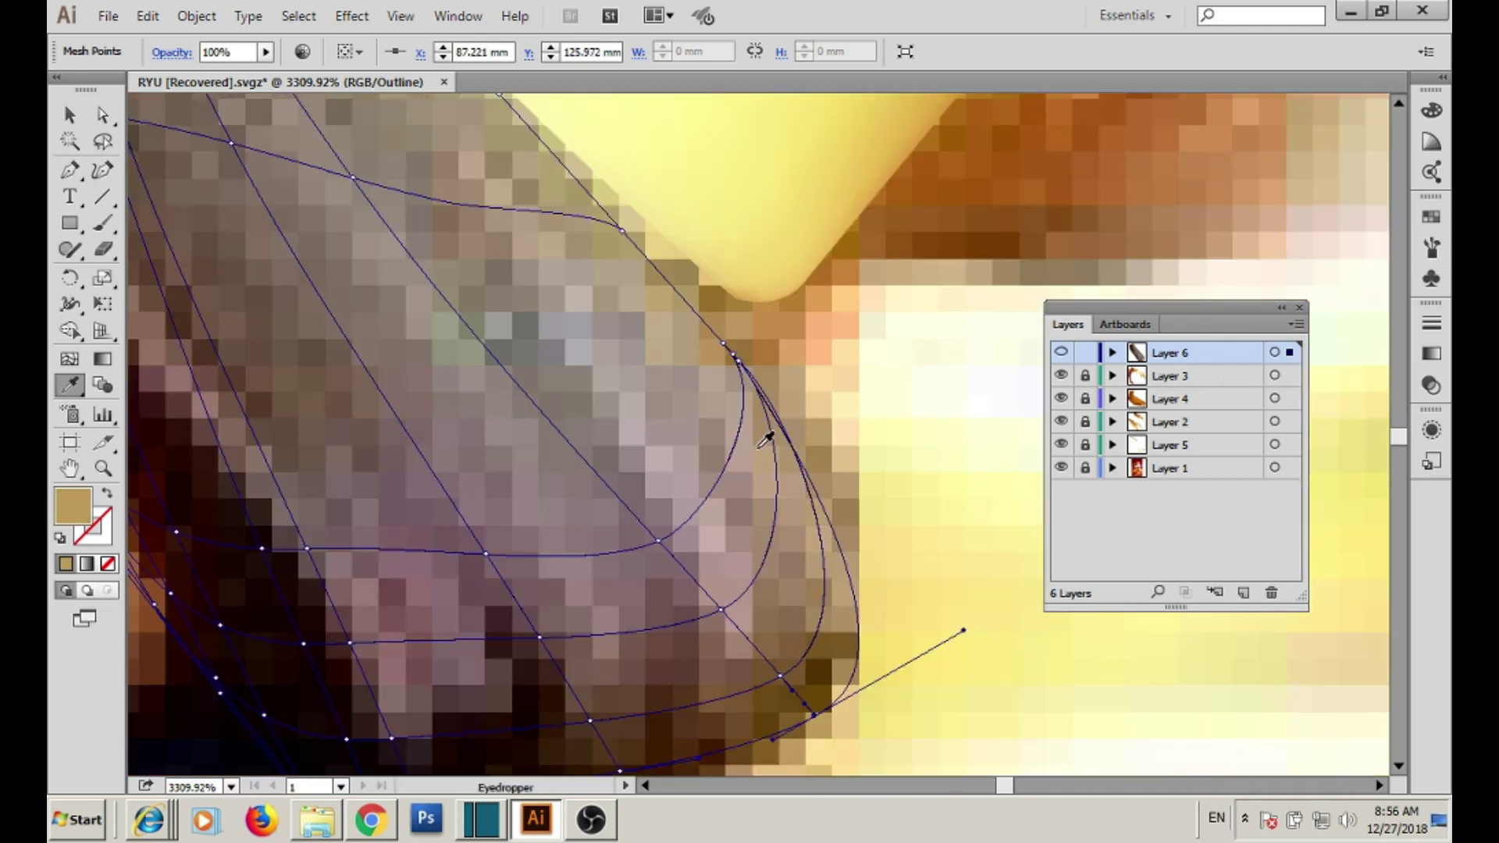
pyautogui.keyDown('ctrl'); pyautogui.click(726, 347); pyautogui.keyUp('ctrl')
pyautogui.click(730, 353)
pyautogui.keyDown('ctrl'); pyautogui.click(730, 352); pyautogui.keyUp('ctrl')
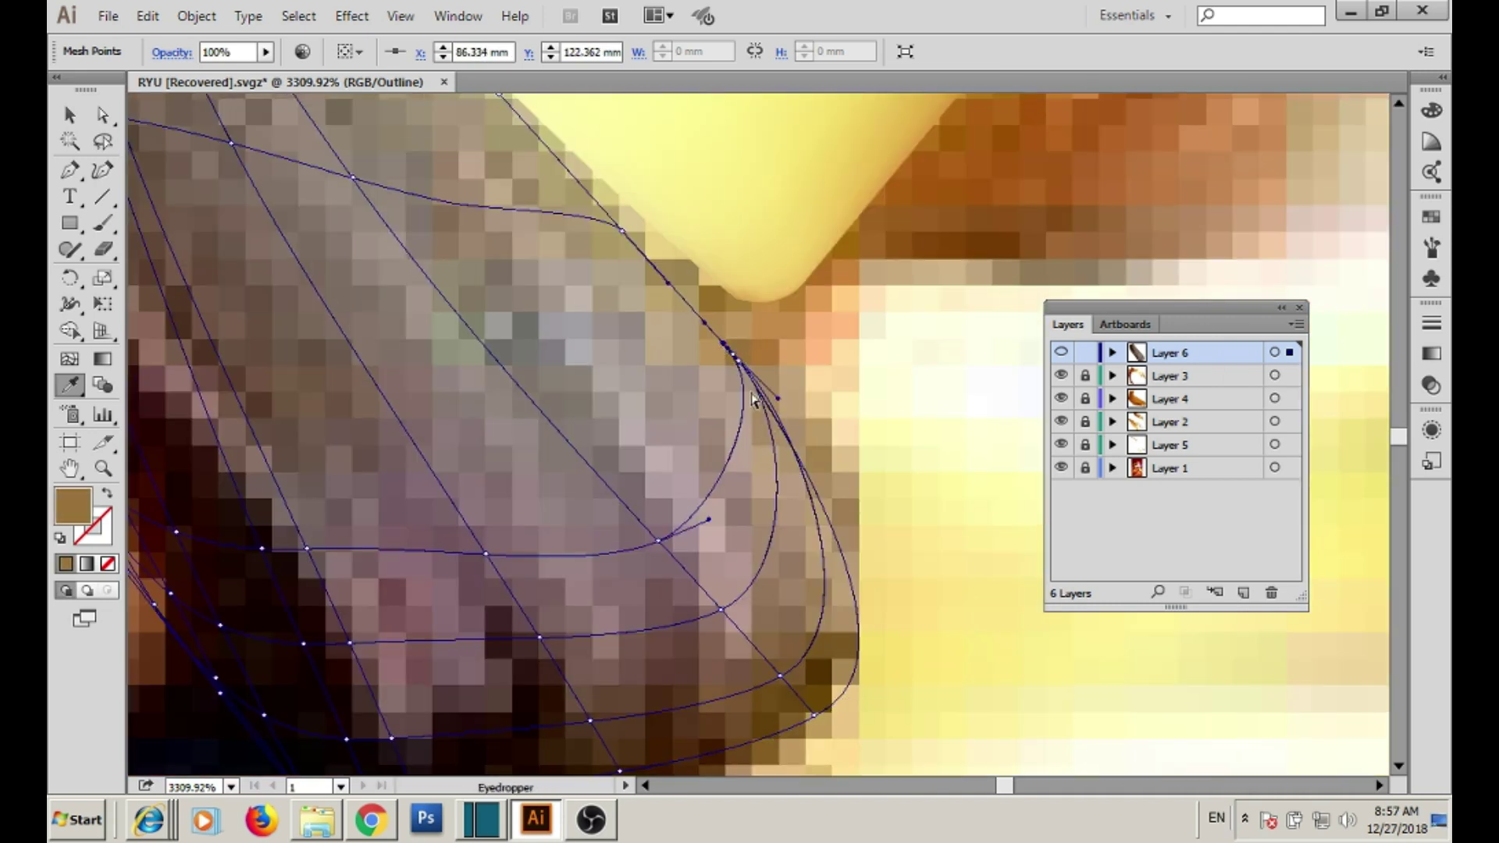
pyautogui.moveTo(730, 353); pyautogui.dragTo(677, 483)
pyautogui.keyDown('alt'); pyautogui.click(678, 484); pyautogui.keyUp('alt')
pyautogui.scroll(-3, 678, 483)
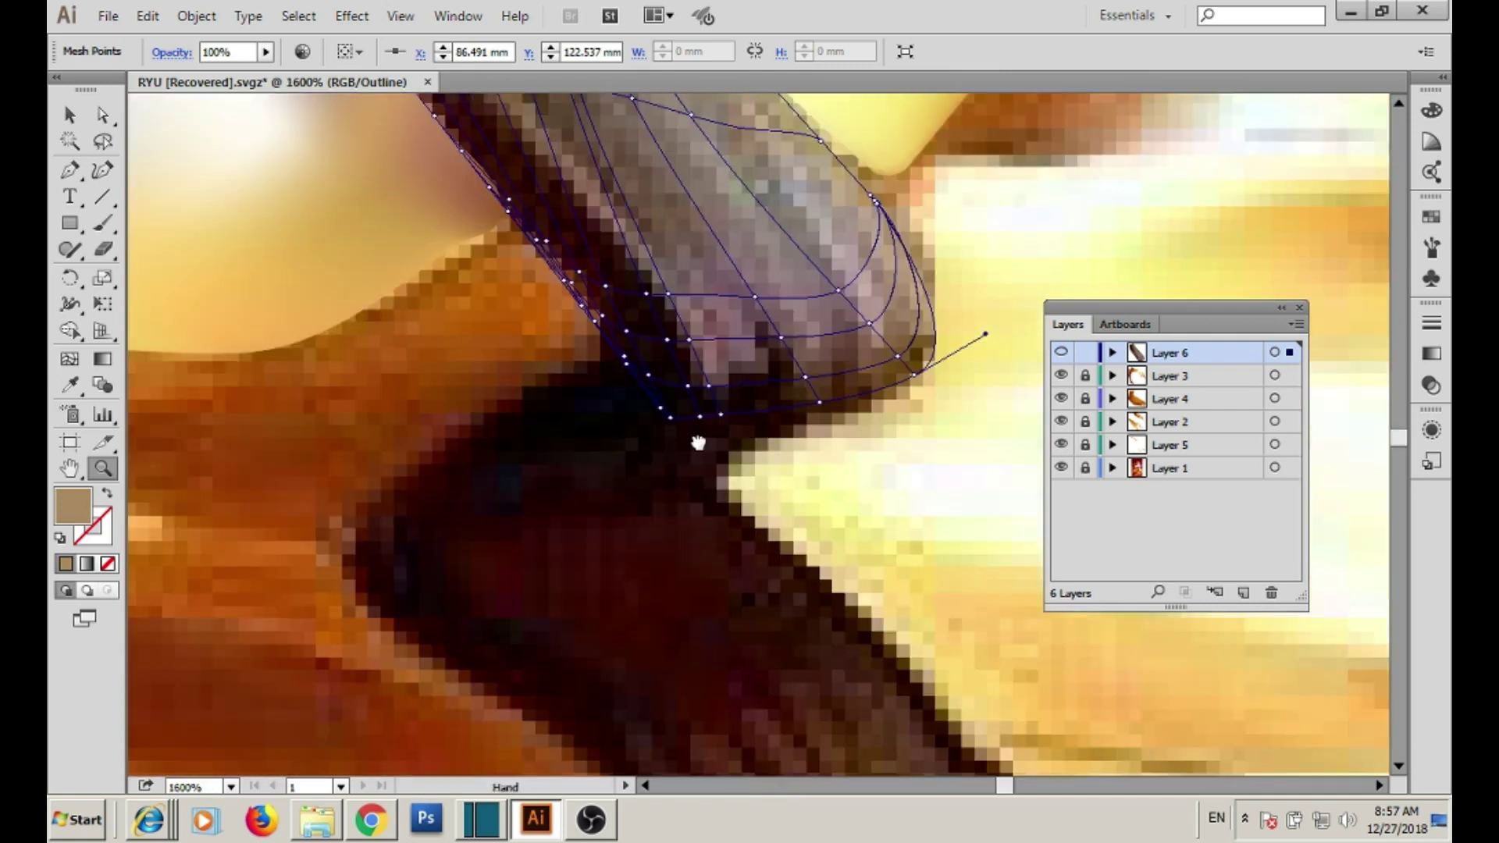
pyautogui.keyDown('ctrl'); pyautogui.click(738, 468); pyautogui.keyUp('ctrl')
# - Colour a mesh point dark brown and nudge a point along the strap's lower edge
pyautogui.press('i')
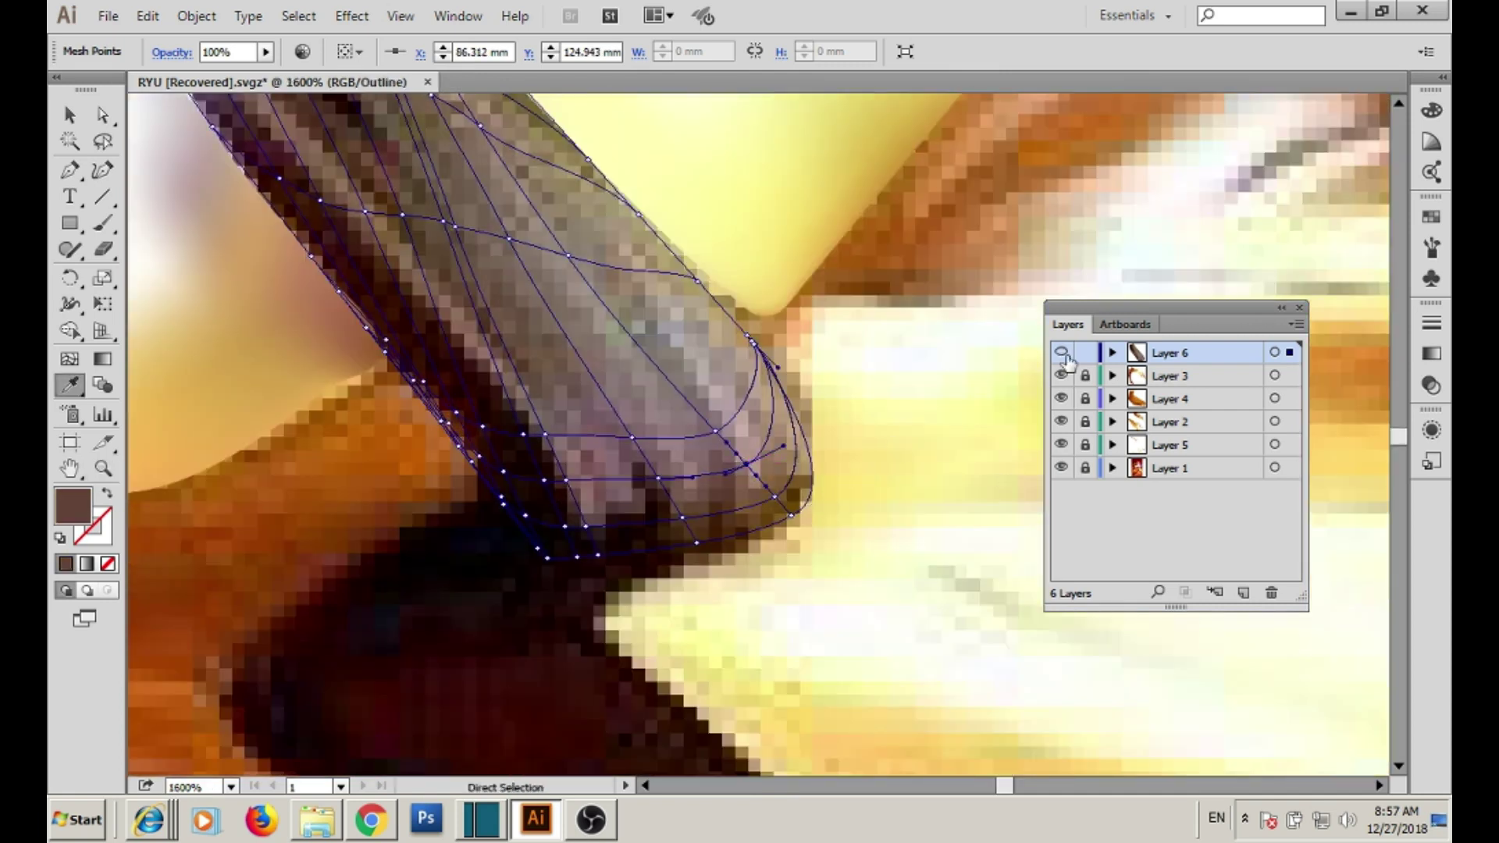
pyautogui.hotkey('ctrl', 'y')
pyautogui.keyDown('ctrl'); pyautogui.click(1062, 353); pyautogui.keyUp('ctrl')
pyautogui.press('a')
pyautogui.moveTo(698, 538); pyautogui.dragTo(706, 535)
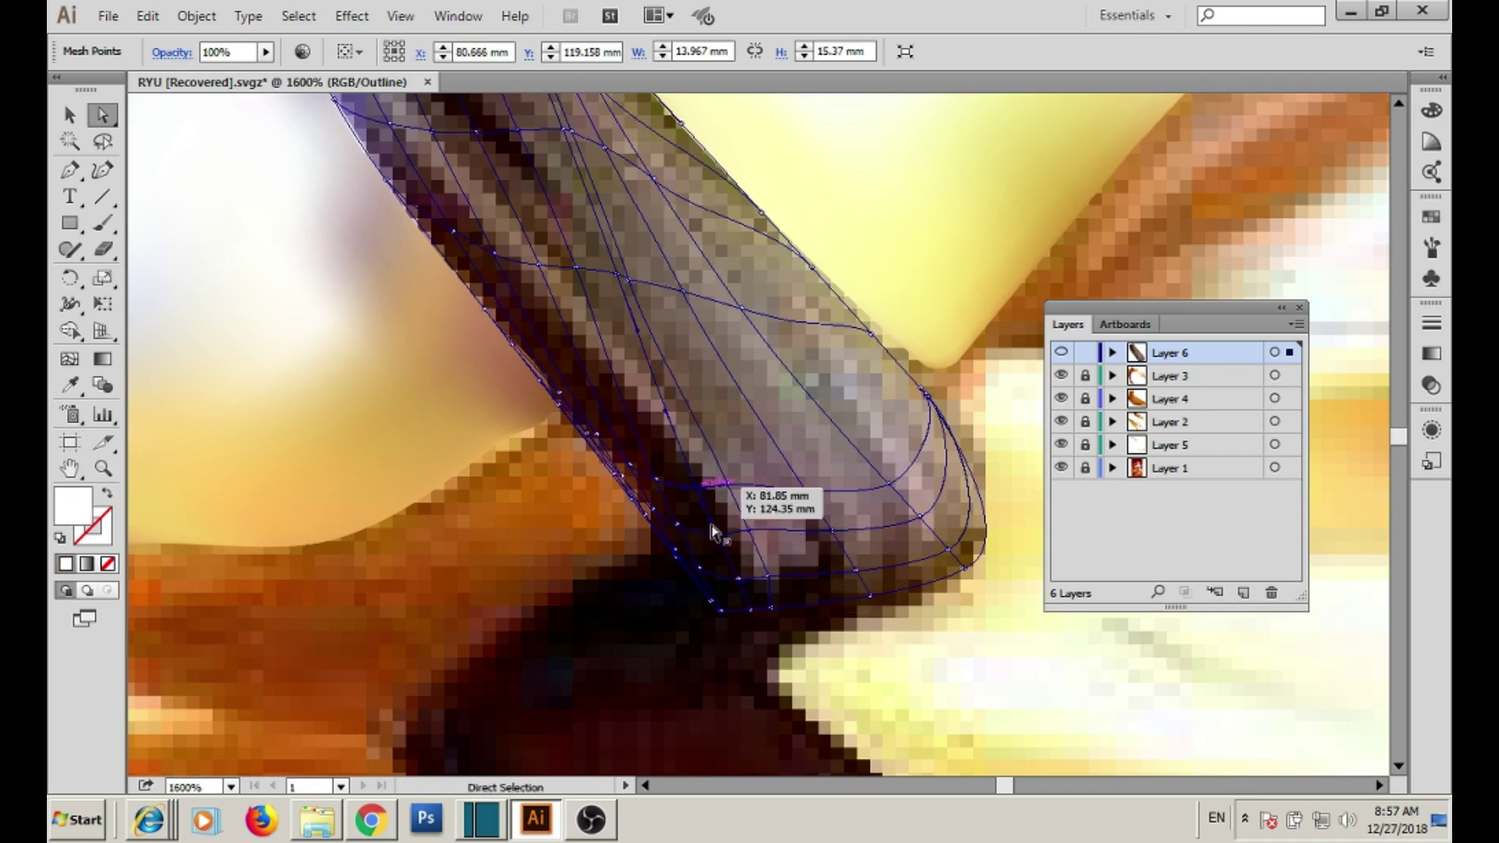
pyautogui.moveTo(706, 536); pyautogui.dragTo(714, 558)
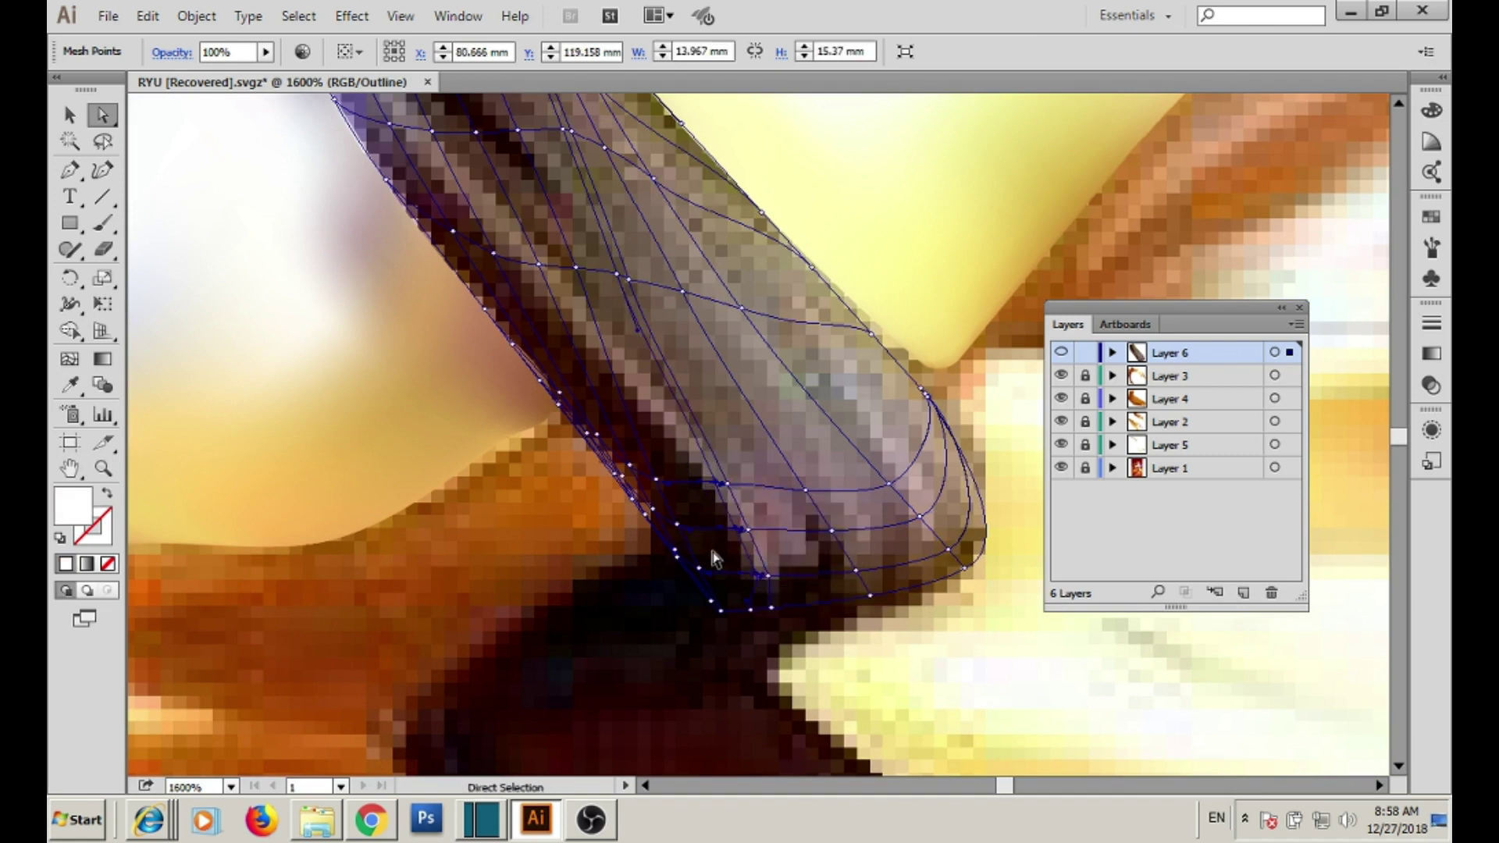
# - Colour lower-end mesh points mauve from the photo and preview the shaded strap
pyautogui.moveTo(460, 488)
pyautogui.mouseDown()
pyautogui.moveTo(814, 613)
pyautogui.moveTo(721, 590)
pyautogui.moveTo(755, 624)
pyautogui.mouseUp()
pyautogui.press('a')
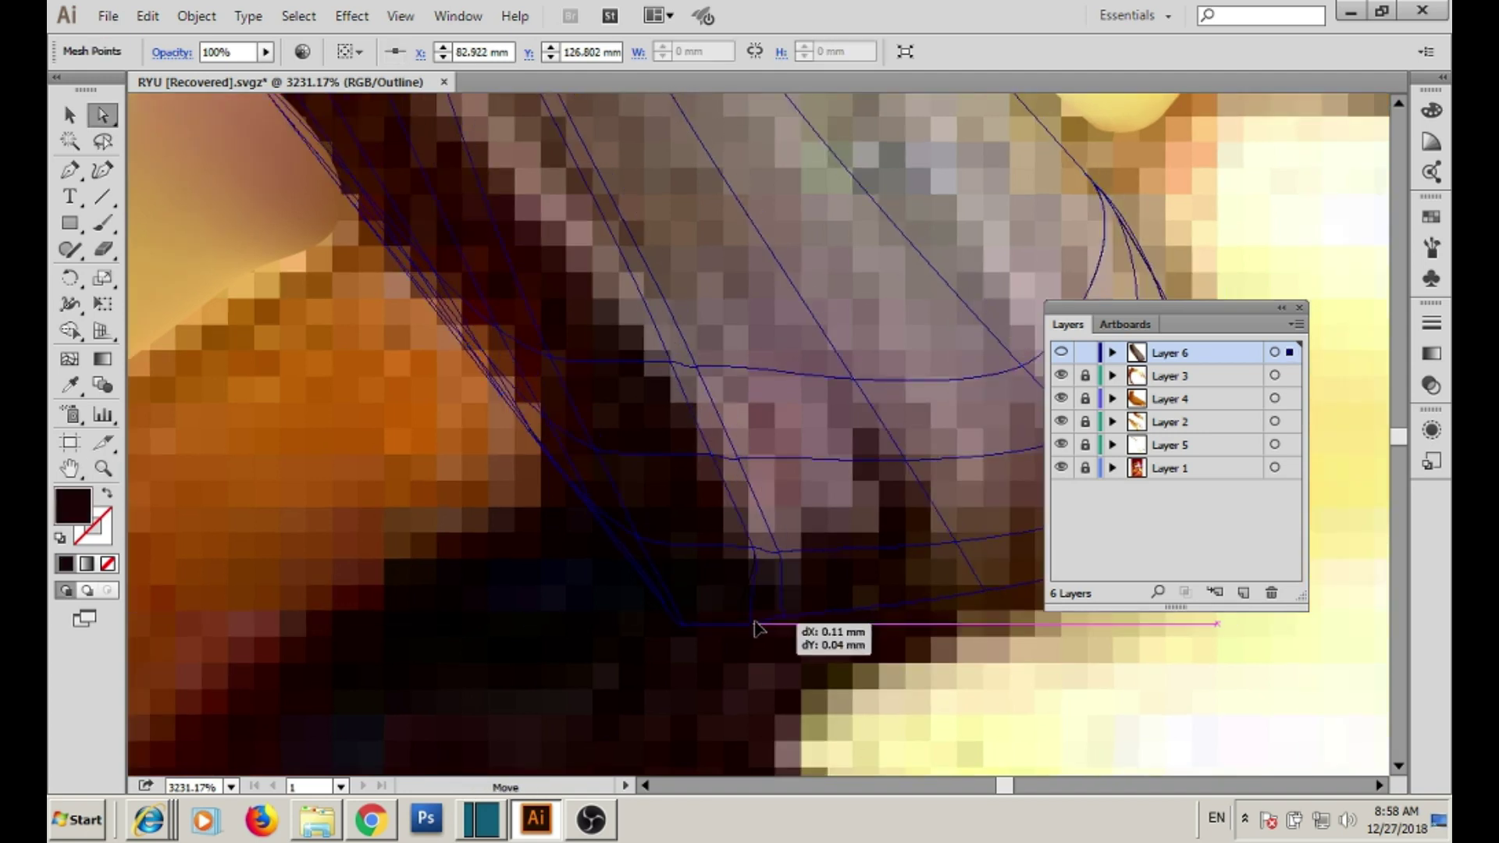
pyautogui.press('i')
pyautogui.click(719, 445)
pyautogui.keyDown('ctrl'); pyautogui.click(670, 363); pyautogui.keyUp('ctrl')
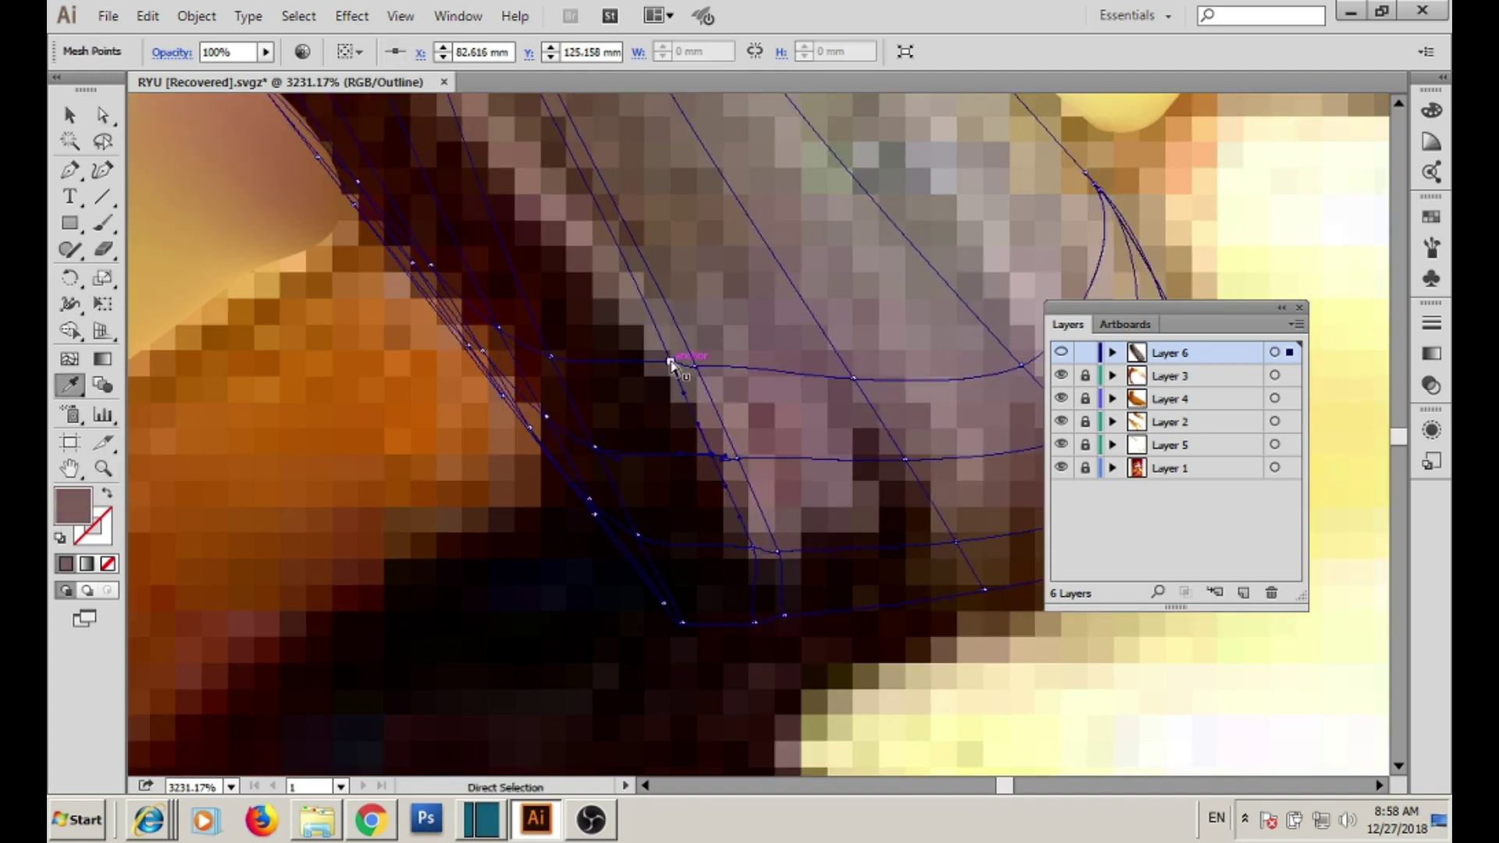
pyautogui.moveTo(670, 363); pyautogui.dragTo(836, 711)
pyautogui.press('z')
pyautogui.keyDown('alt'); pyautogui.click(895, 440); pyautogui.keyUp('alt')
pyautogui.moveTo(1060, 352); pyautogui.dragTo(1060, 467)
pyautogui.hotkey('ctrl', 'y')
# - Show Layer 6 as outlines again at 800% with the lower dark strap section in view
pyautogui.keyDown('alt'); pyautogui.click(878, 380); pyautogui.keyUp('alt')
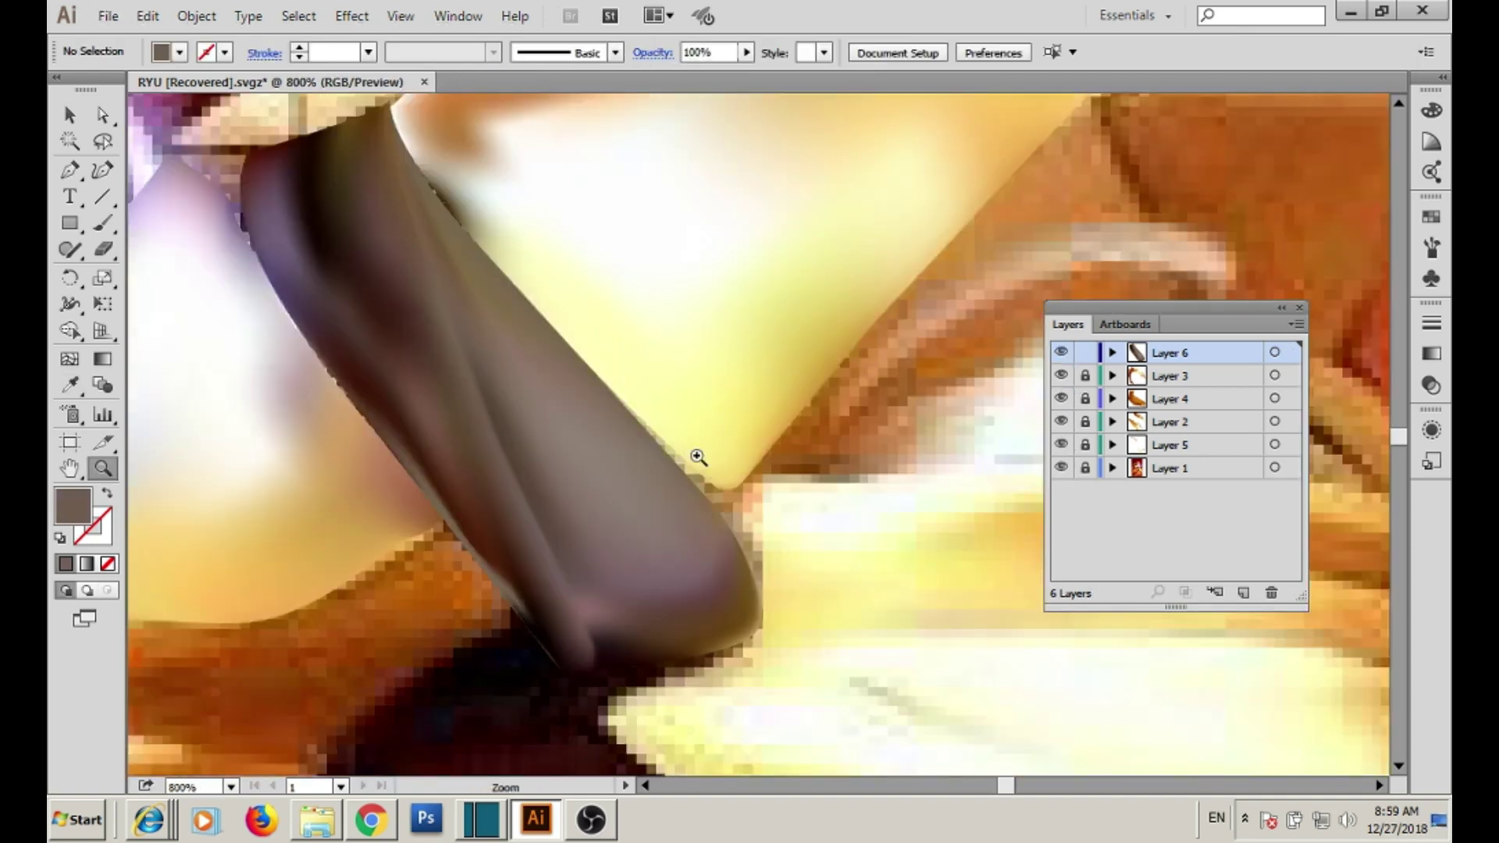
pyautogui.keyDown('alt'); pyautogui.click(695, 457); pyautogui.keyUp('alt')
pyautogui.keyDown('ctrl'); pyautogui.click(1062, 353); pyautogui.keyUp('ctrl')
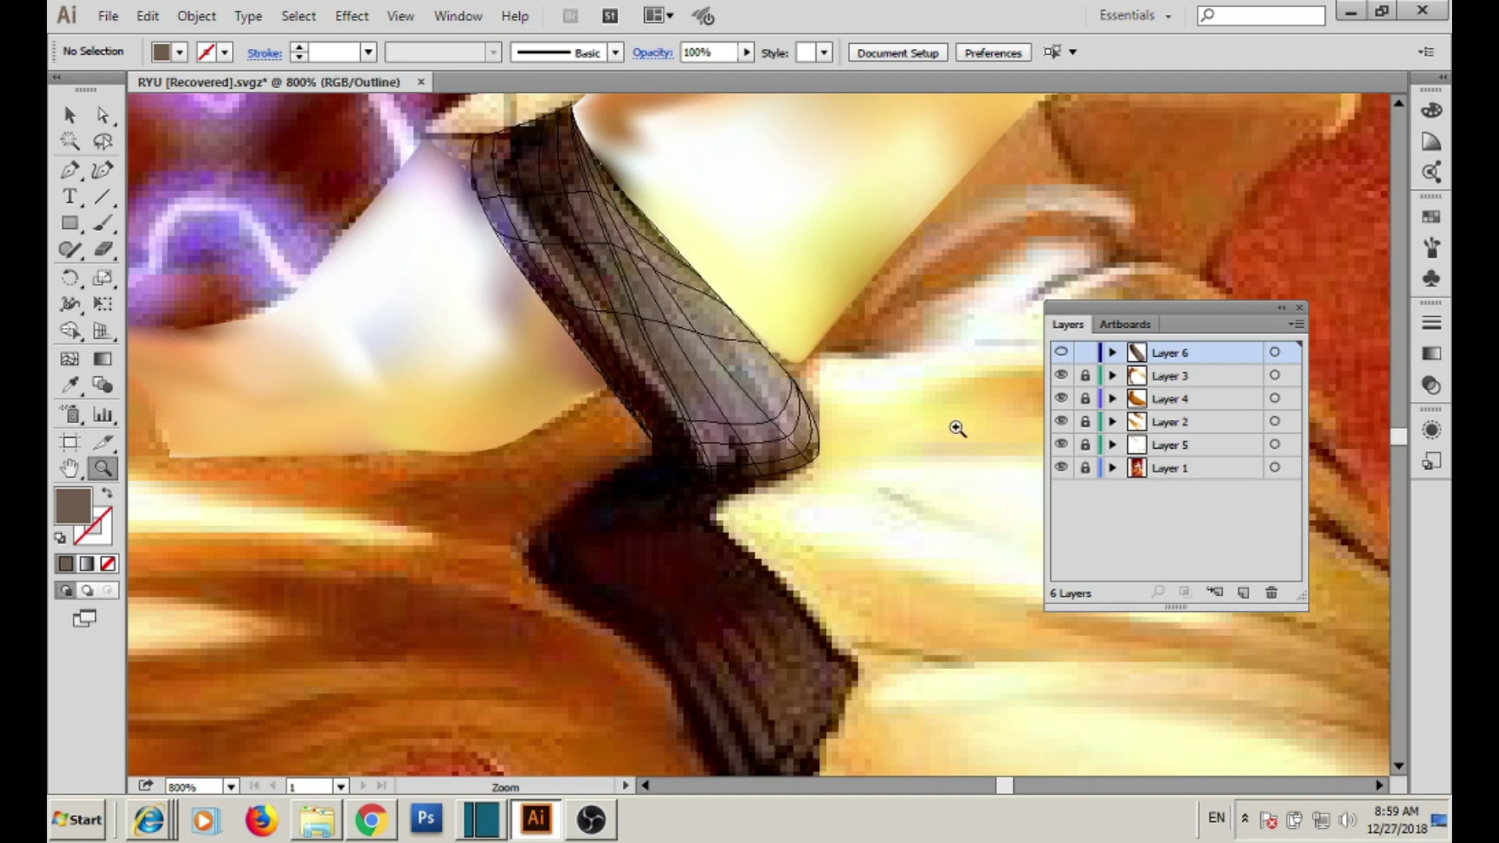
pyautogui.moveTo(953, 429); pyautogui.dragTo(1039, 319)
# - Trace the lower dark strap section as a closed Pen path and confirm the Layer 6 options
pyautogui.press('p')
pyautogui.click(743, 348)
pyautogui.moveTo(636, 411); pyautogui.dragTo(621, 448)
pyautogui.click(636, 481)
pyautogui.moveTo(743, 551); pyautogui.dragTo(749, 562)
pyautogui.click(812, 692)
pyautogui.click(869, 736)
pyautogui.moveTo(942, 538); pyautogui.dragTo(808, 418)
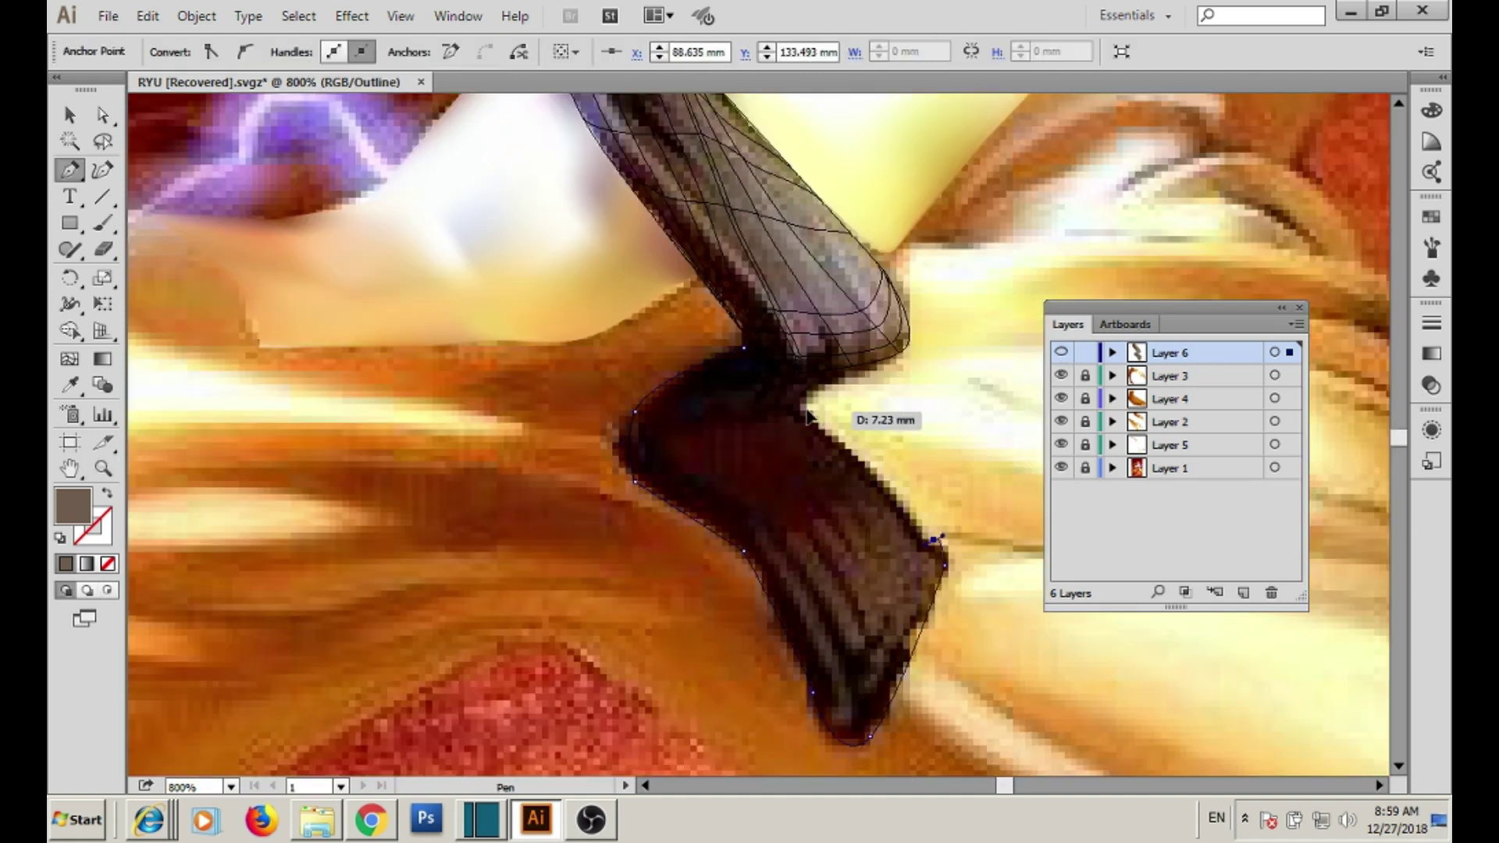
pyautogui.click(808, 413)
pyautogui.click(909, 341)
pyautogui.click(743, 348)
pyautogui.press('u')
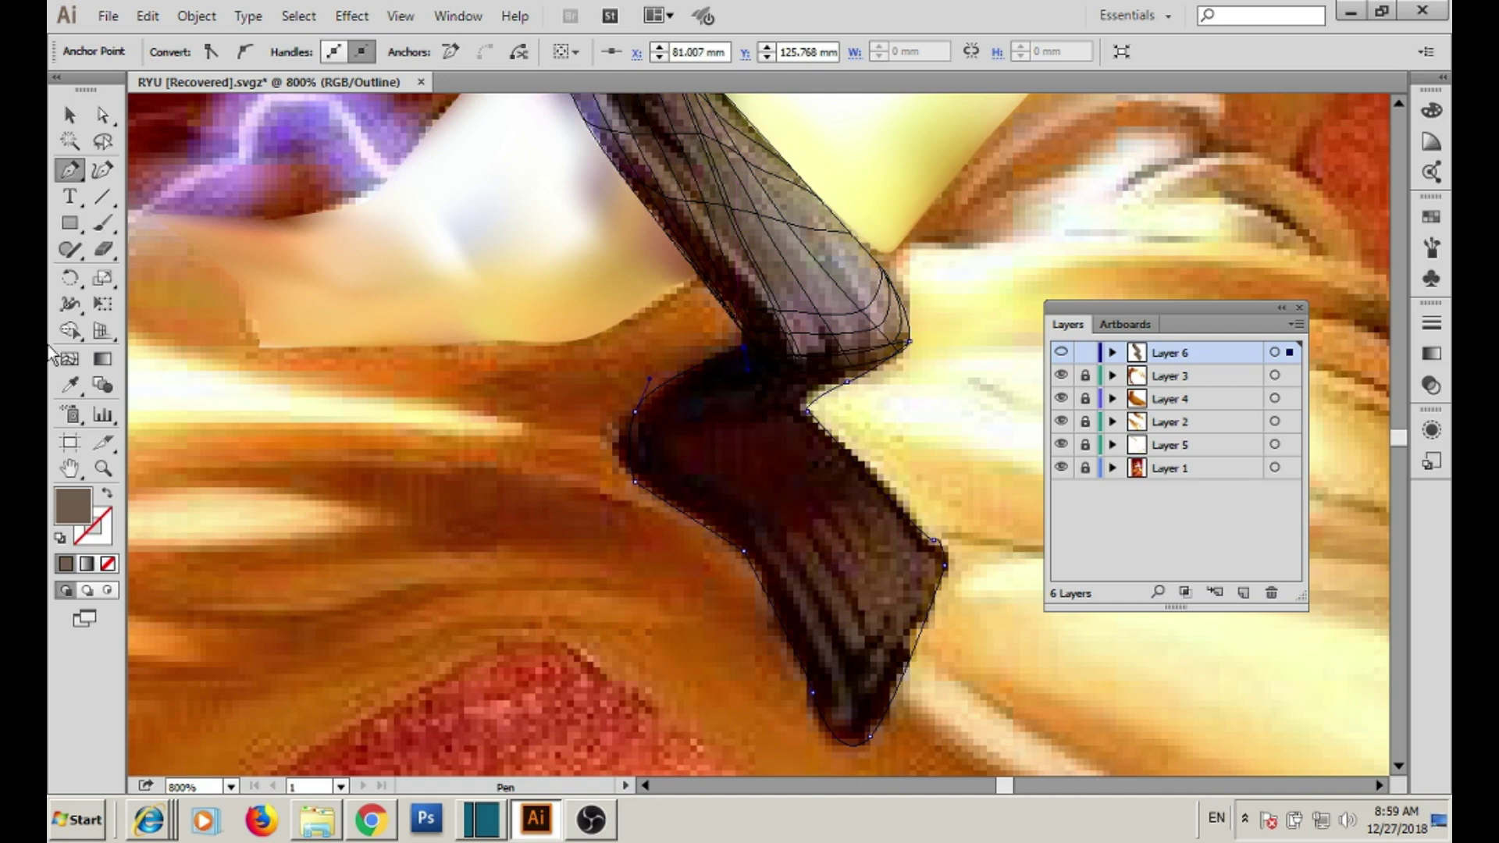
pyautogui.doubleClick(1225, 352)
pyautogui.click(748, 500)
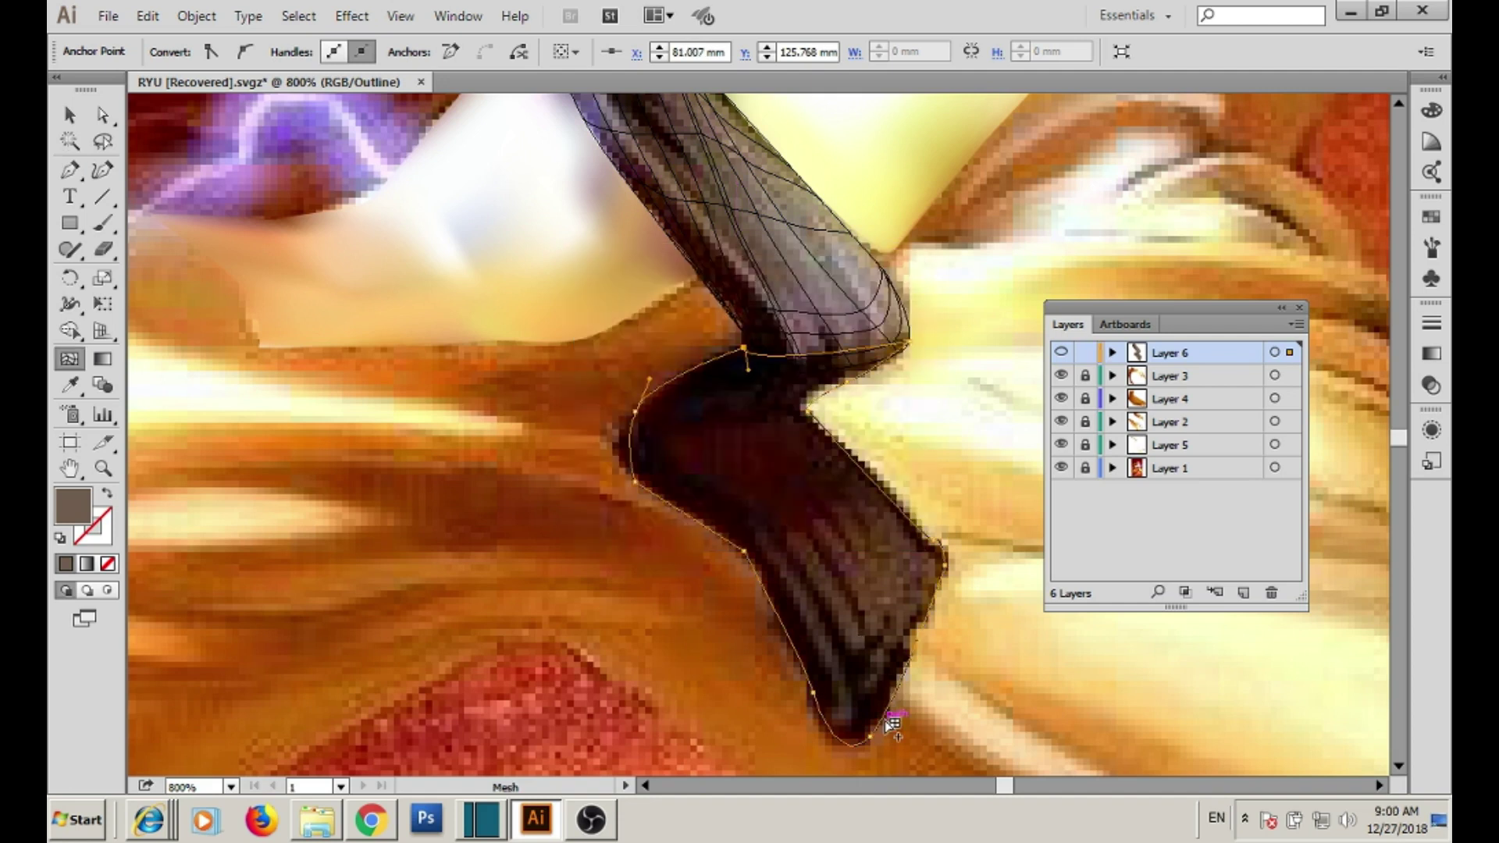
# - Add the first mesh point inside the lower strap and bend its line to follow the strap
pyautogui.click(804, 513)
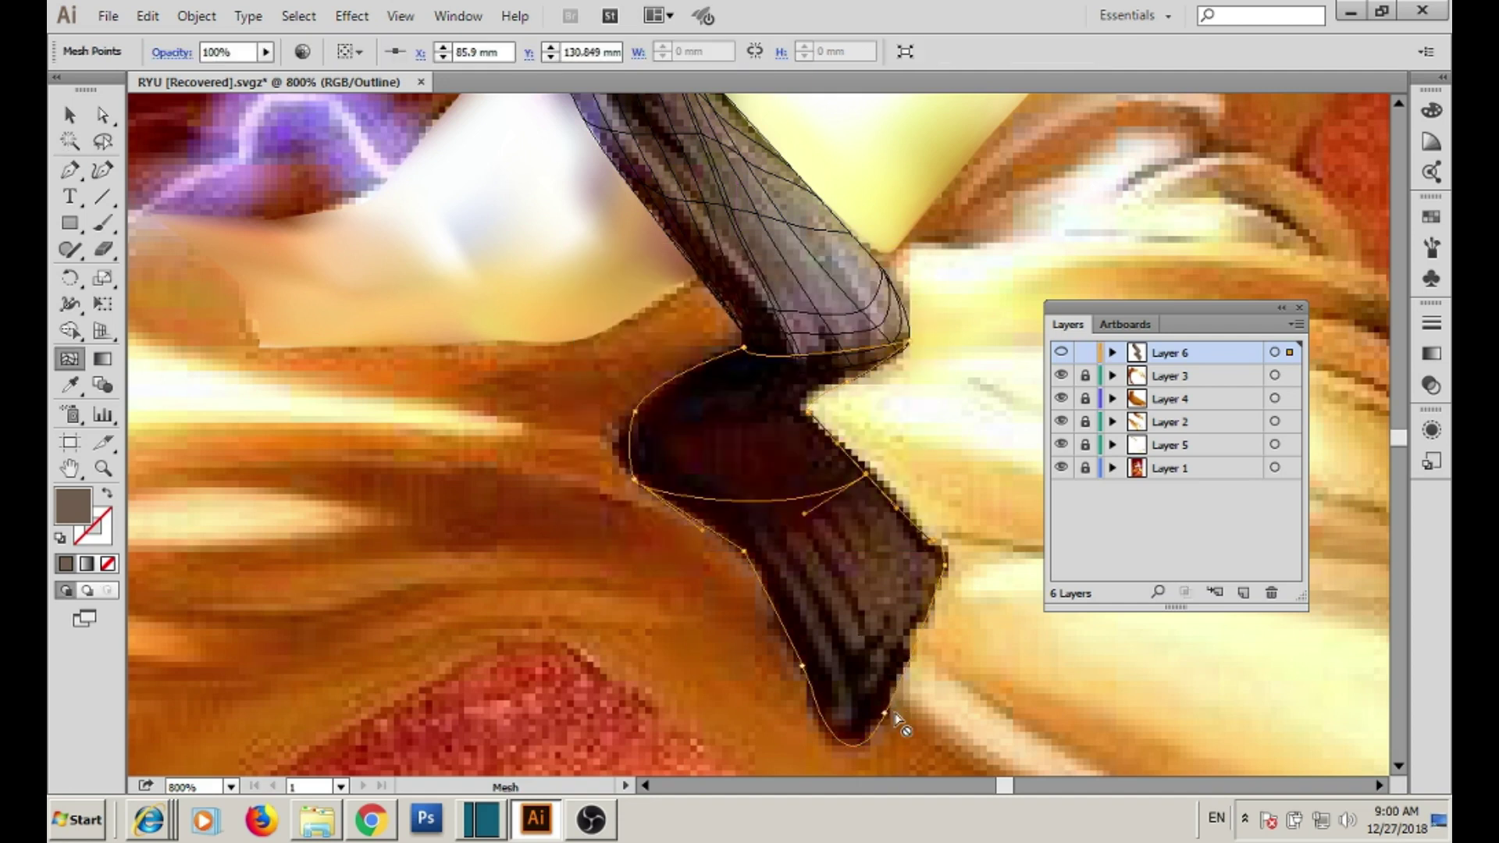
pyautogui.click(775, 531)
pyautogui.press('a')
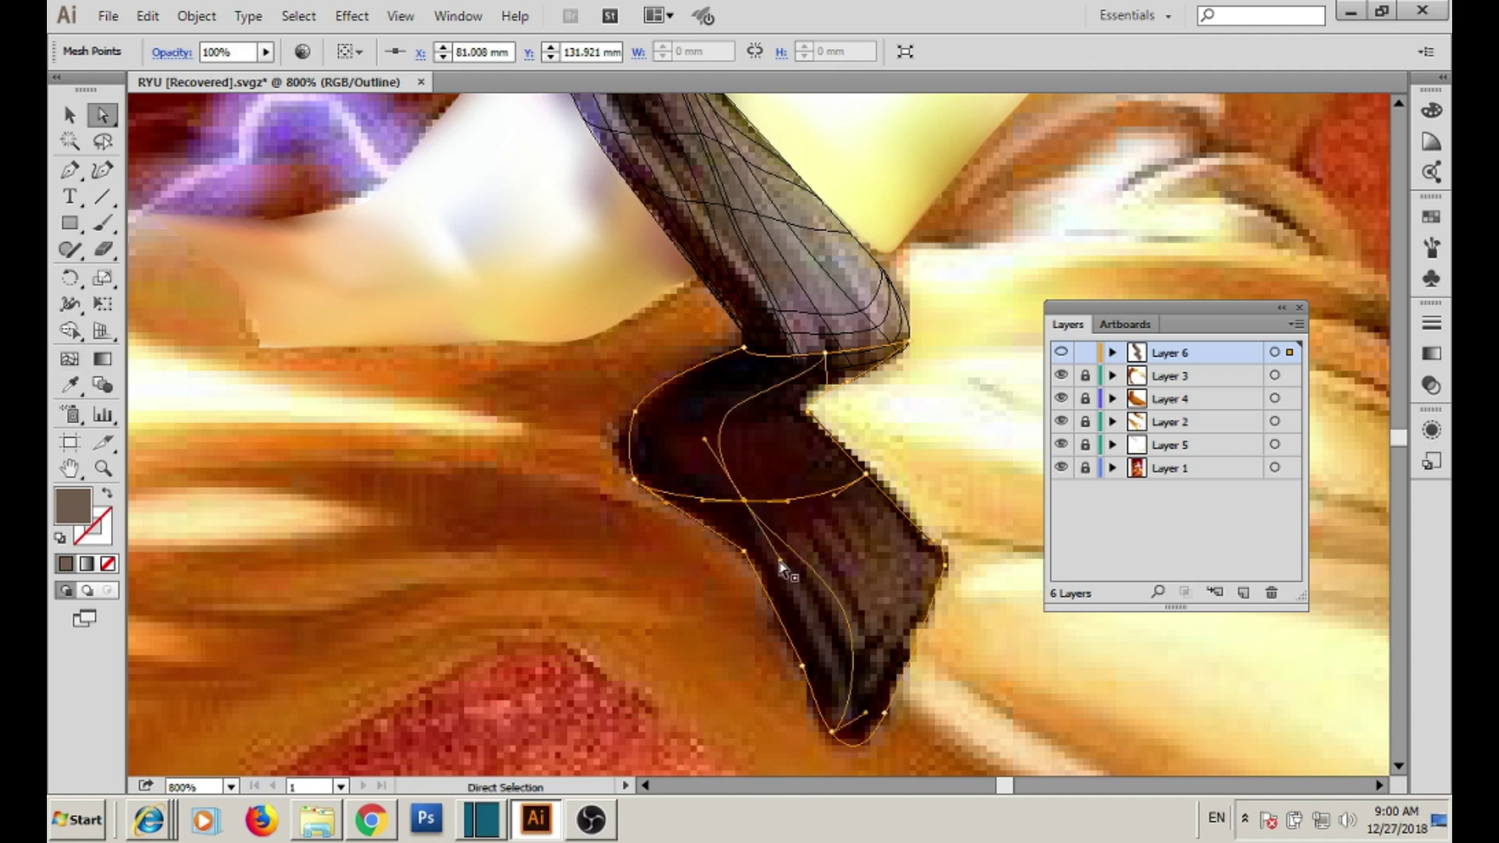
pyautogui.moveTo(780, 563)
pyautogui.mouseDown()
pyautogui.moveTo(738, 540)
pyautogui.moveTo(804, 567)
pyautogui.mouseUp()
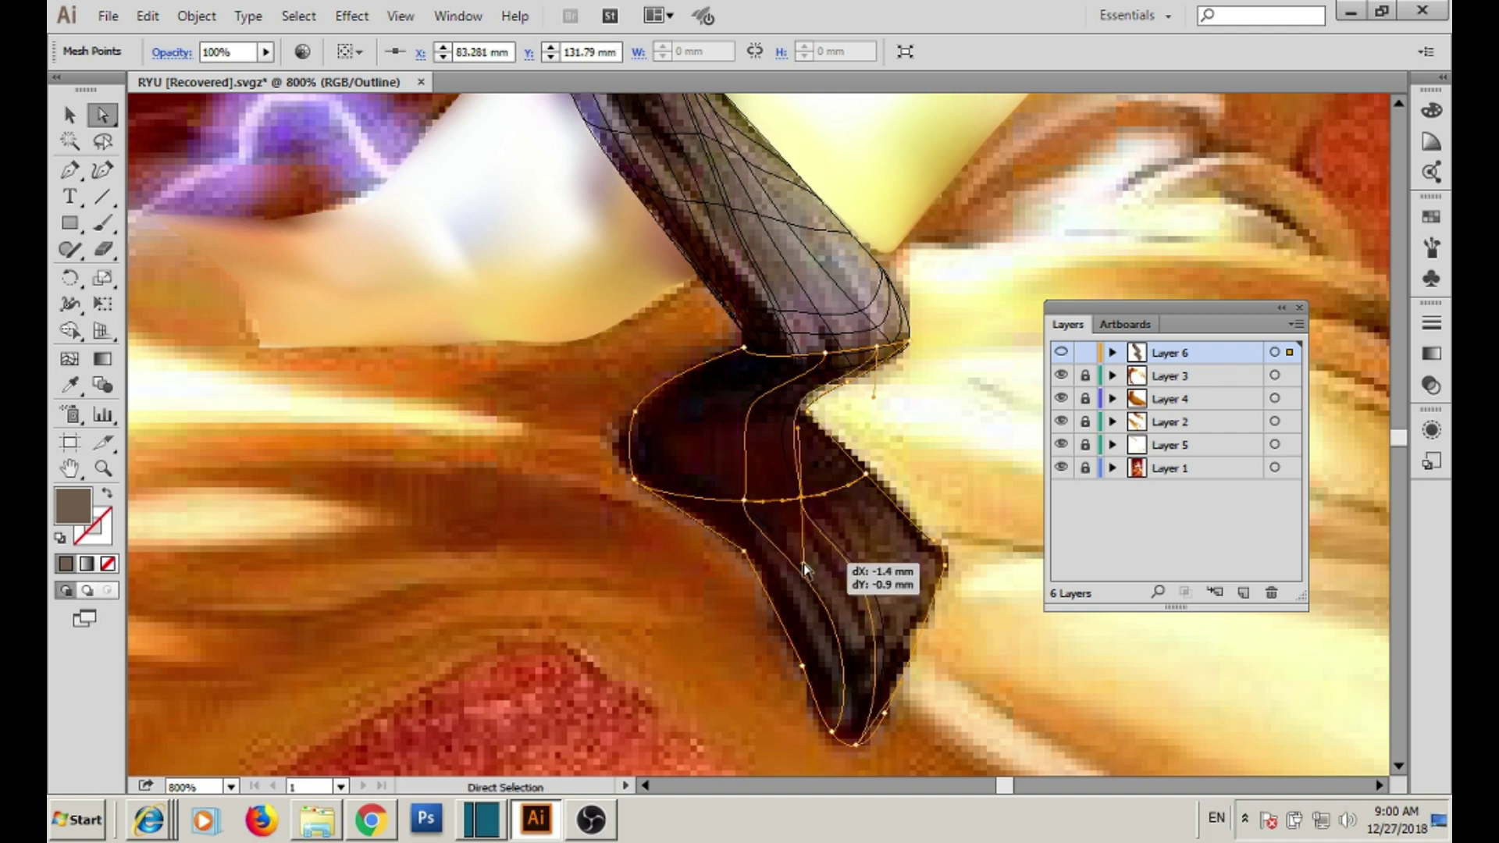
# - Add more mesh lines and shift four mesh points to follow the strap's curves
pyautogui.press('u')
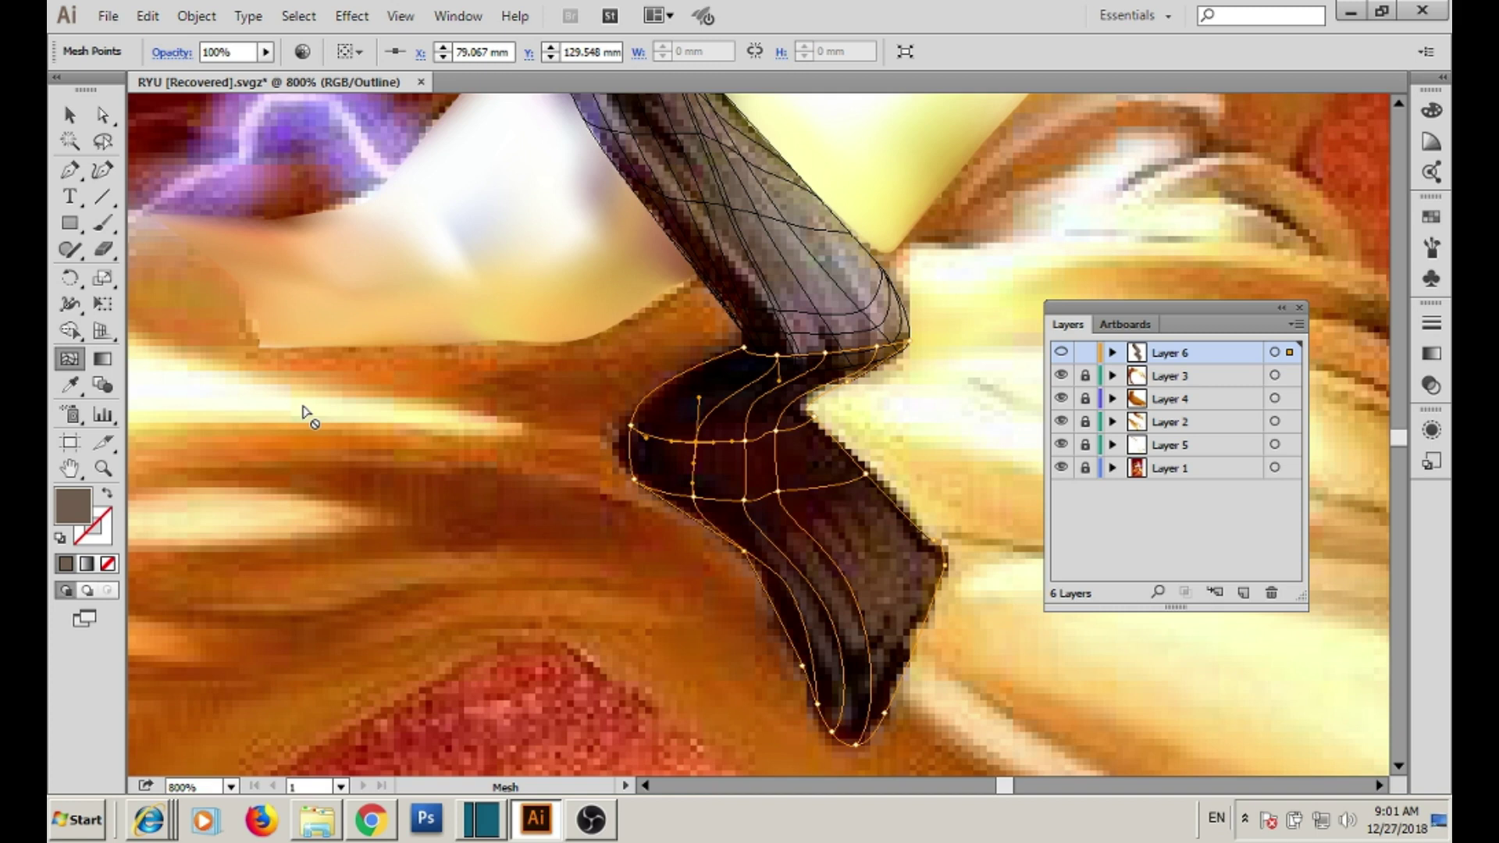
pyautogui.press('a')
pyautogui.moveTo(777, 363); pyautogui.dragTo(769, 362)
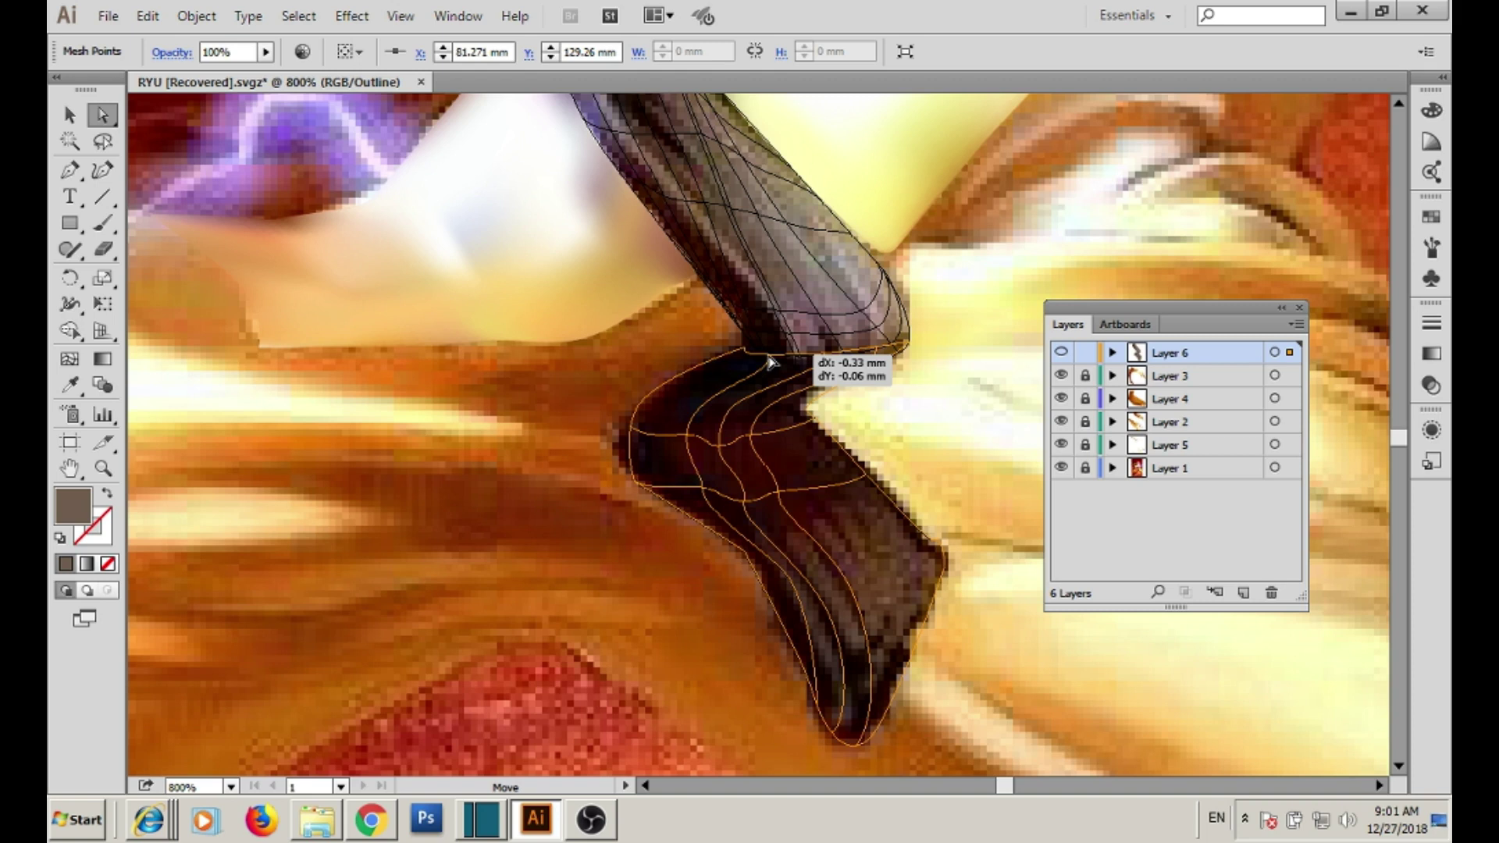
pyautogui.moveTo(703, 481); pyautogui.dragTo(695, 476)
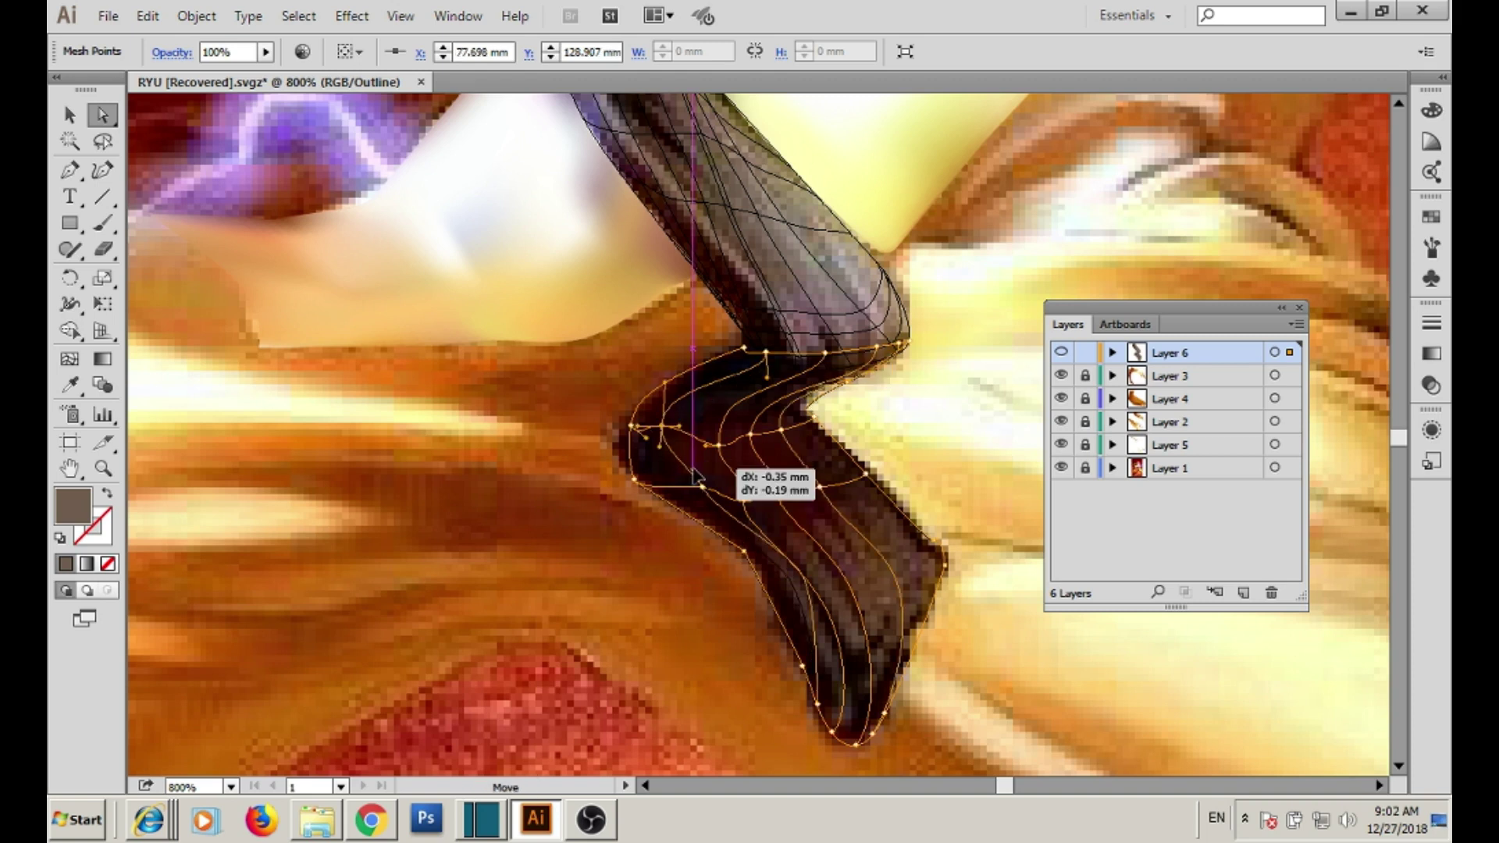
pyautogui.moveTo(778, 477); pyautogui.dragTo(769, 478)
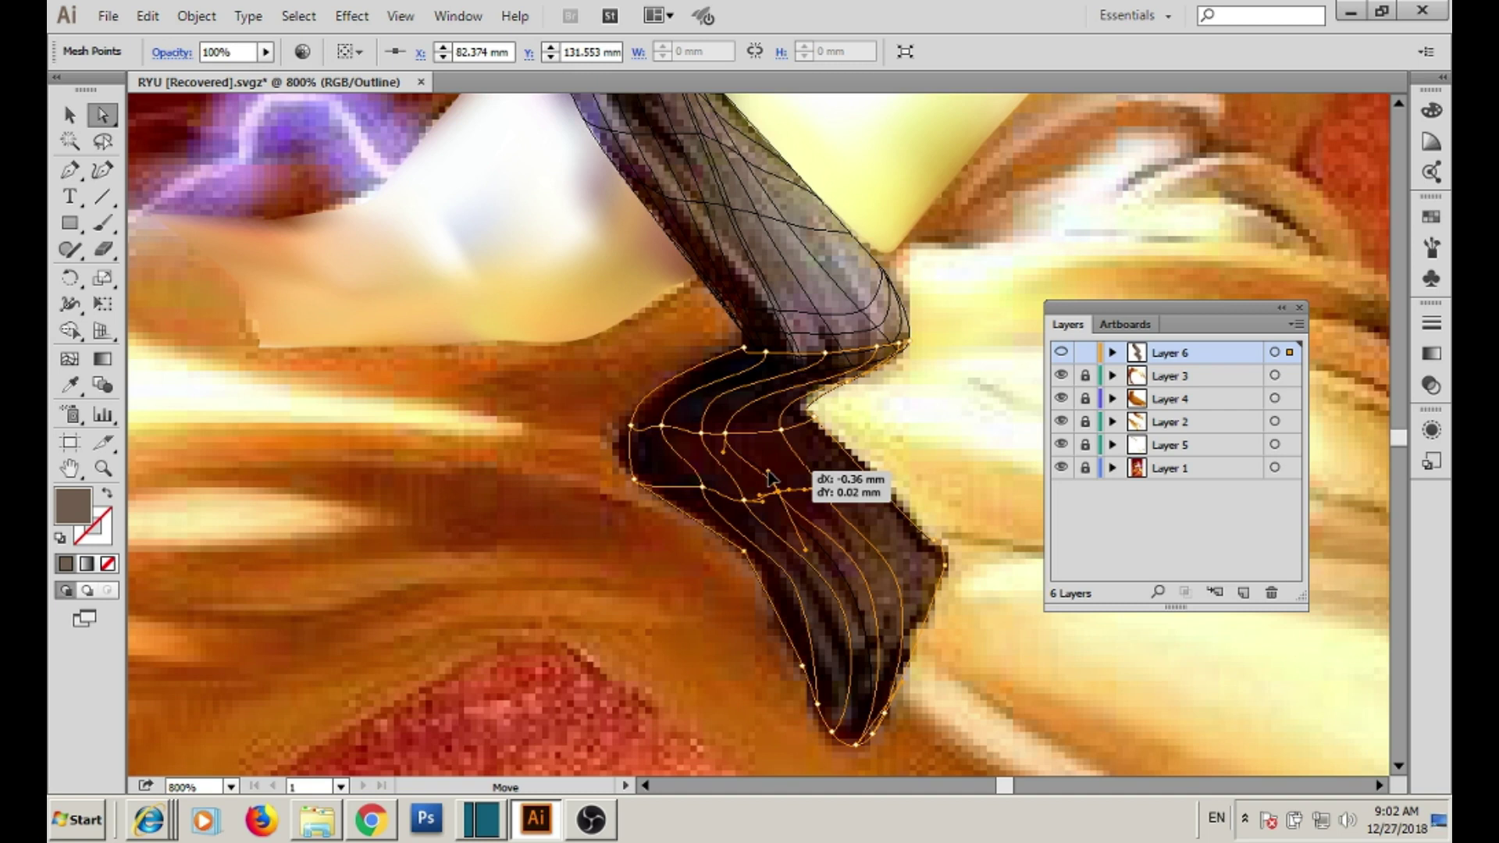
pyautogui.moveTo(865, 584); pyautogui.dragTo(852, 586)
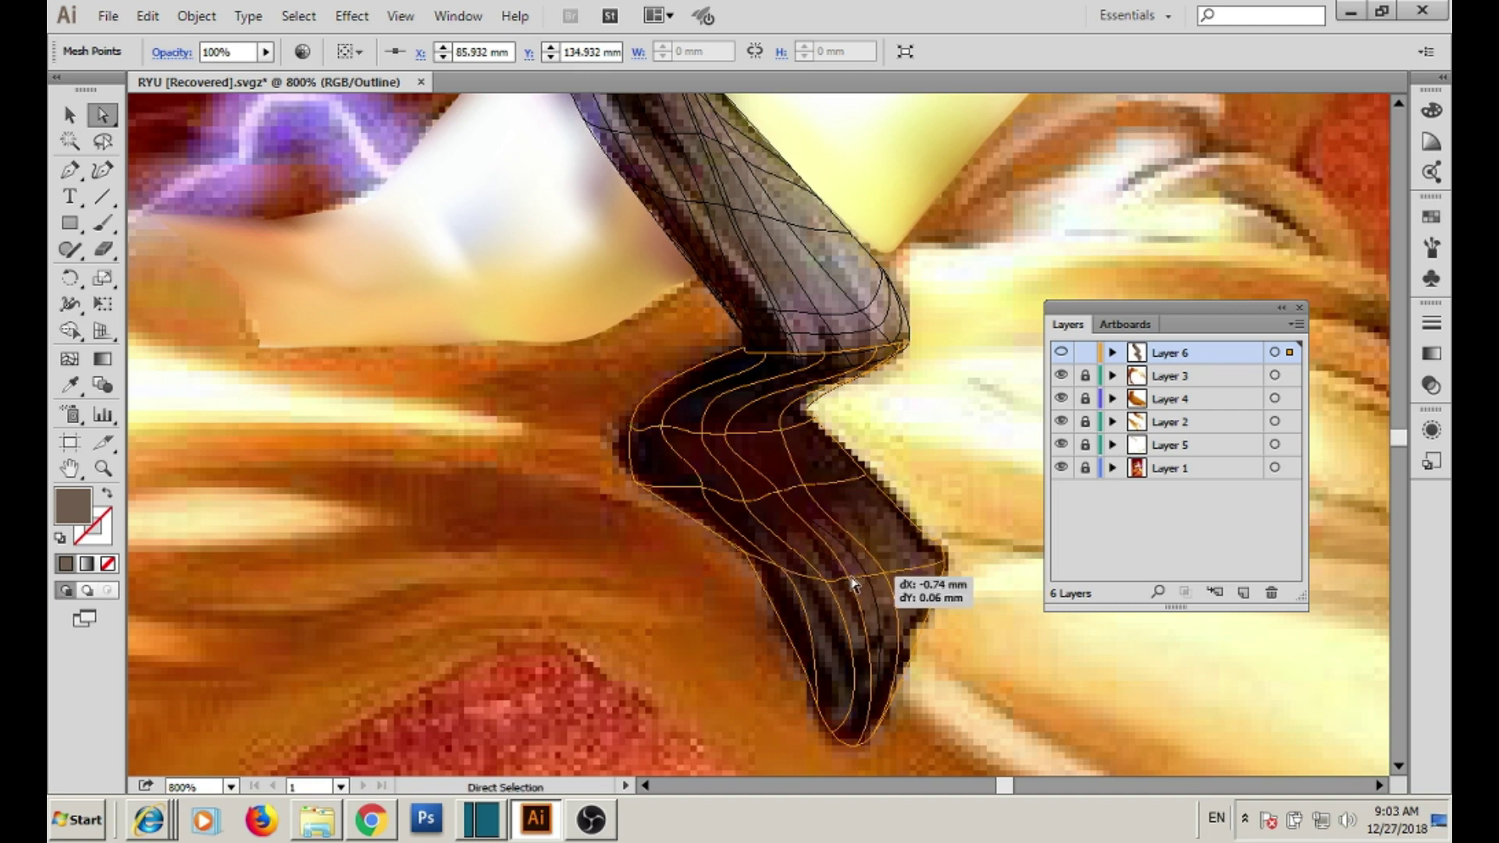
# - Add mesh lines near the strap's bottom and colour a point dark red from the photo
pyautogui.press('u')
pyautogui.click(866, 644)
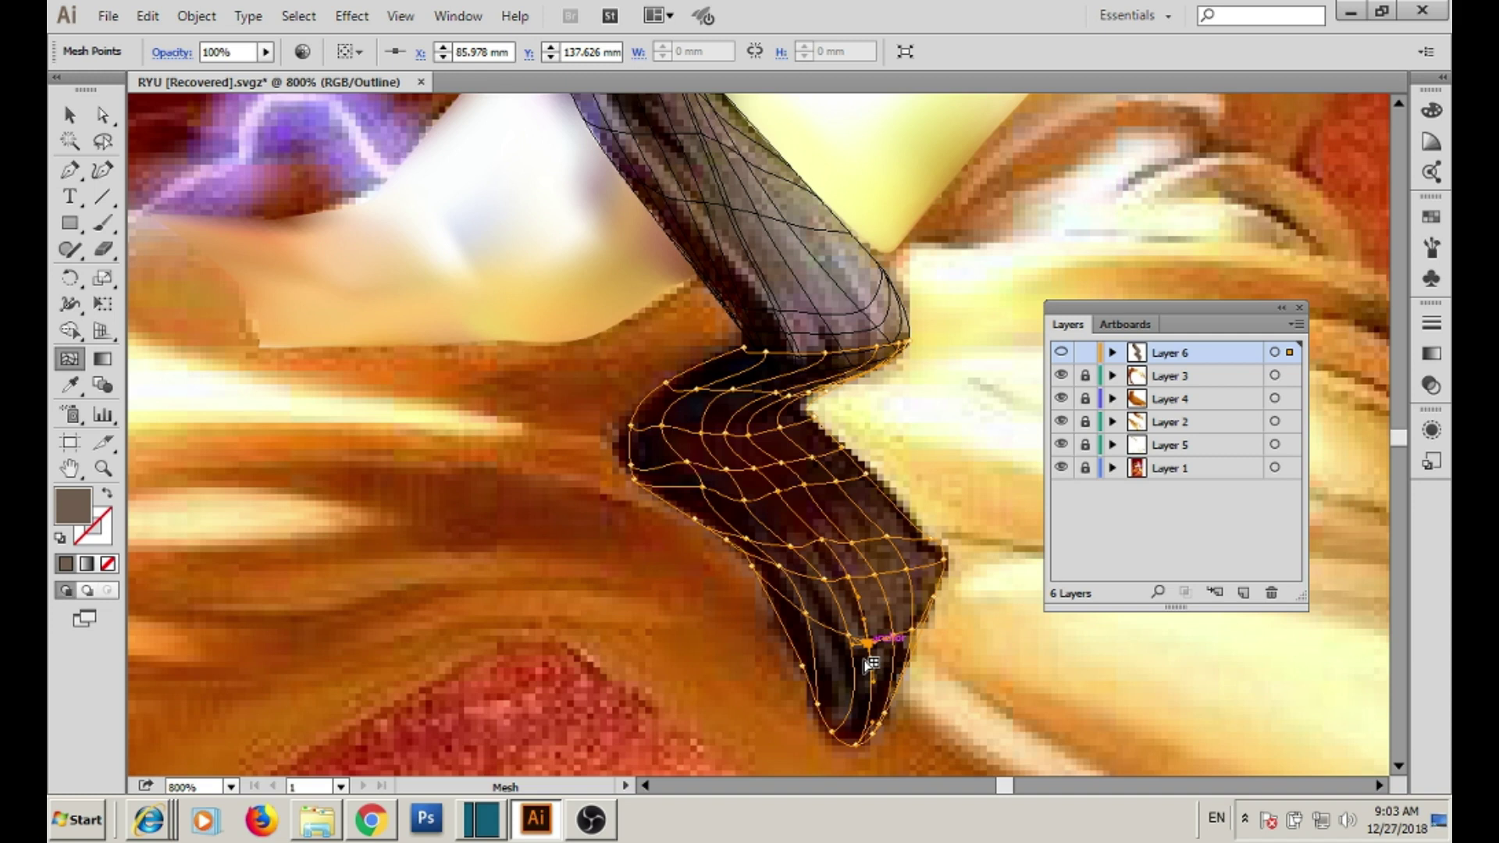
pyautogui.press('i')
pyautogui.click(796, 609)
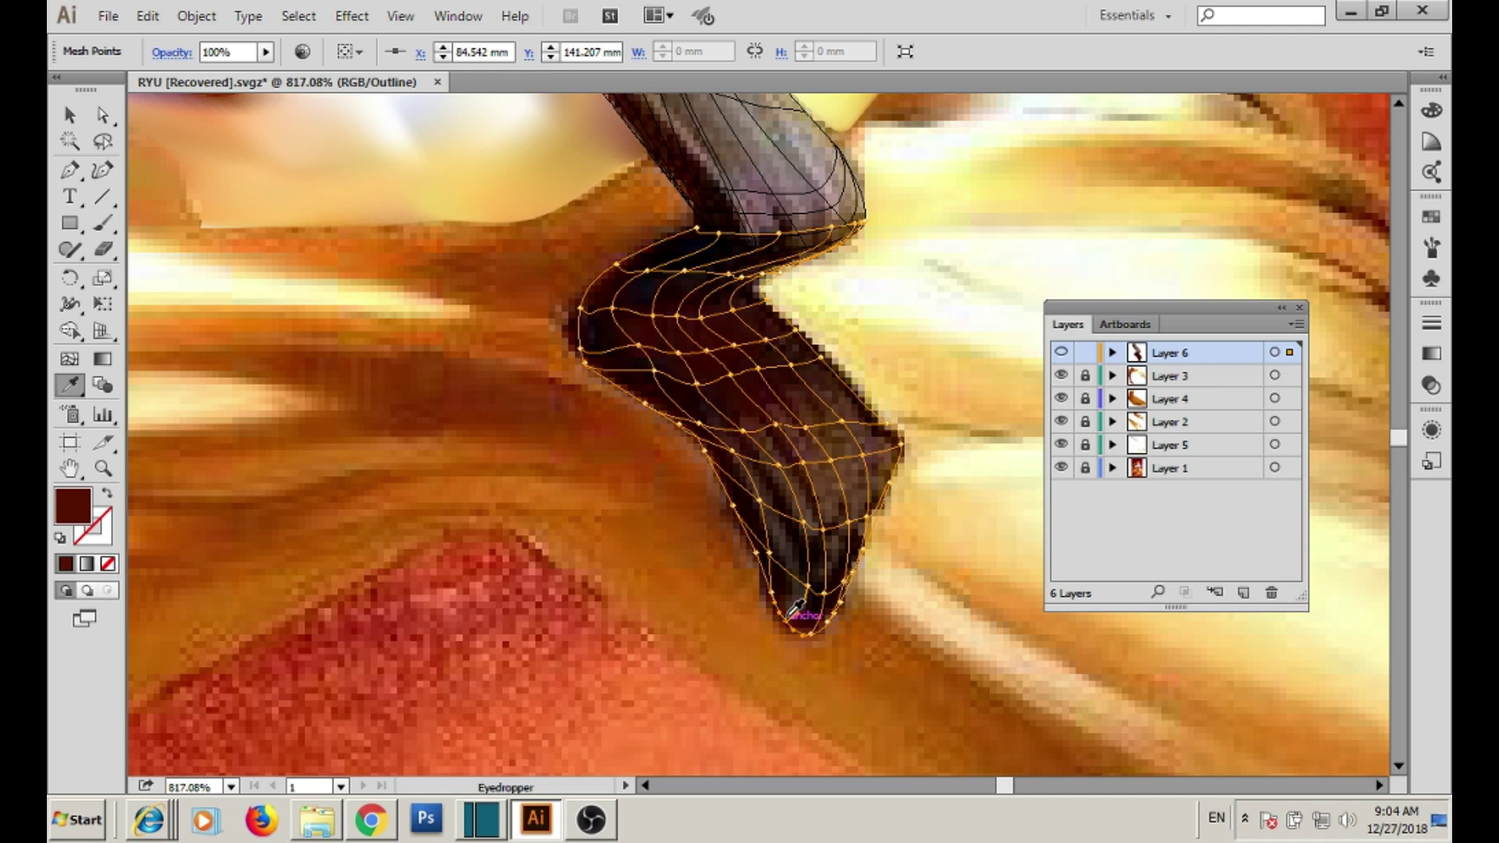
# - Sample near-black and dark browns from the photo onto top, interior and lower-right mesh points
pyautogui.keyDown('ctrl'); pyautogui.click(780, 233); pyautogui.keyUp('ctrl')
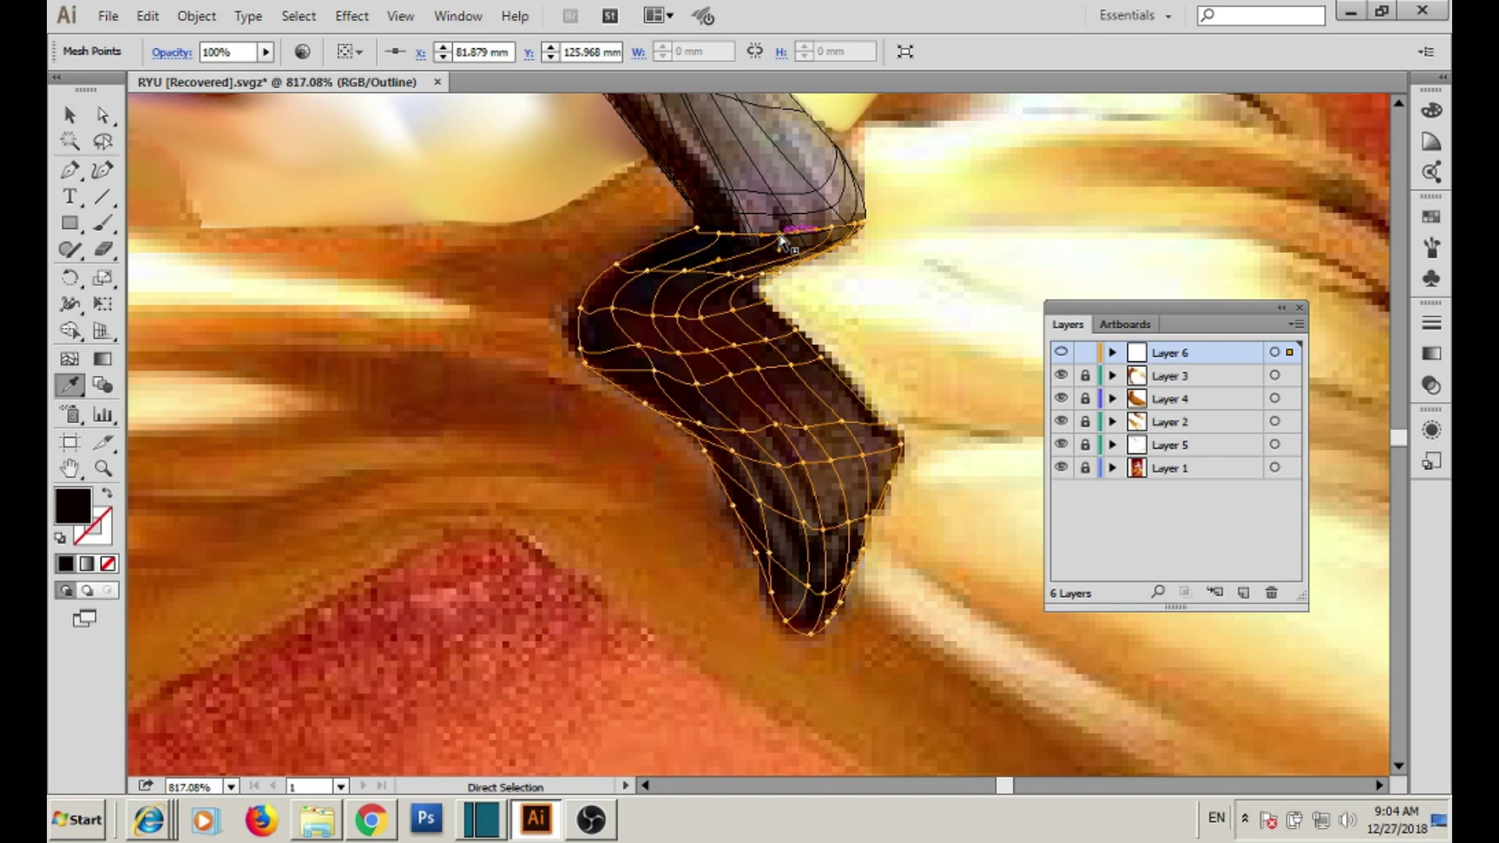
pyautogui.keyDown('ctrl'); pyautogui.click(734, 376); pyautogui.keyUp('ctrl')
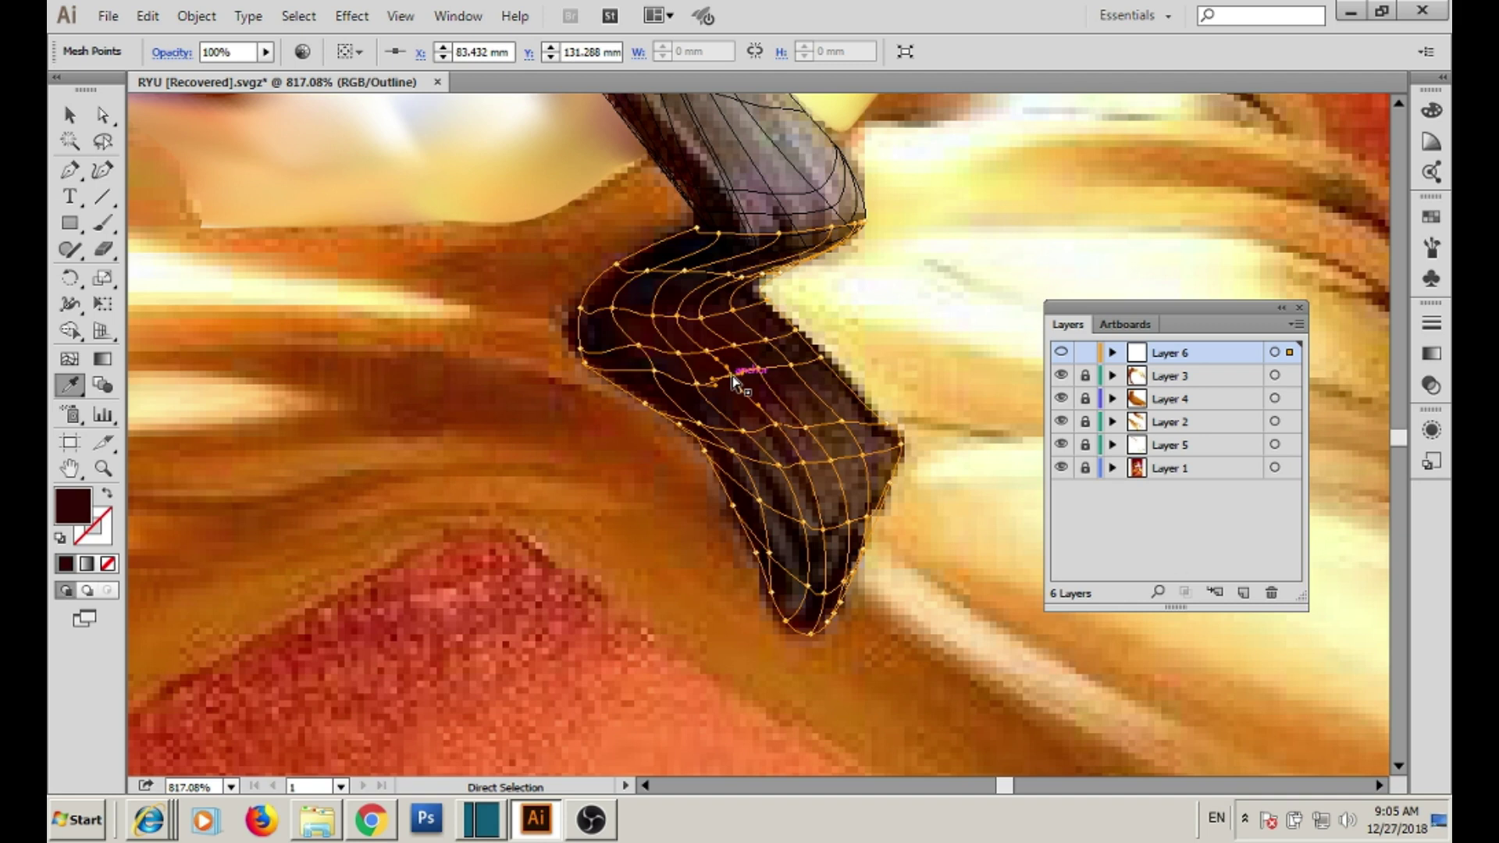
pyautogui.keyDown('ctrl'); pyautogui.click(852, 529); pyautogui.keyUp('ctrl')
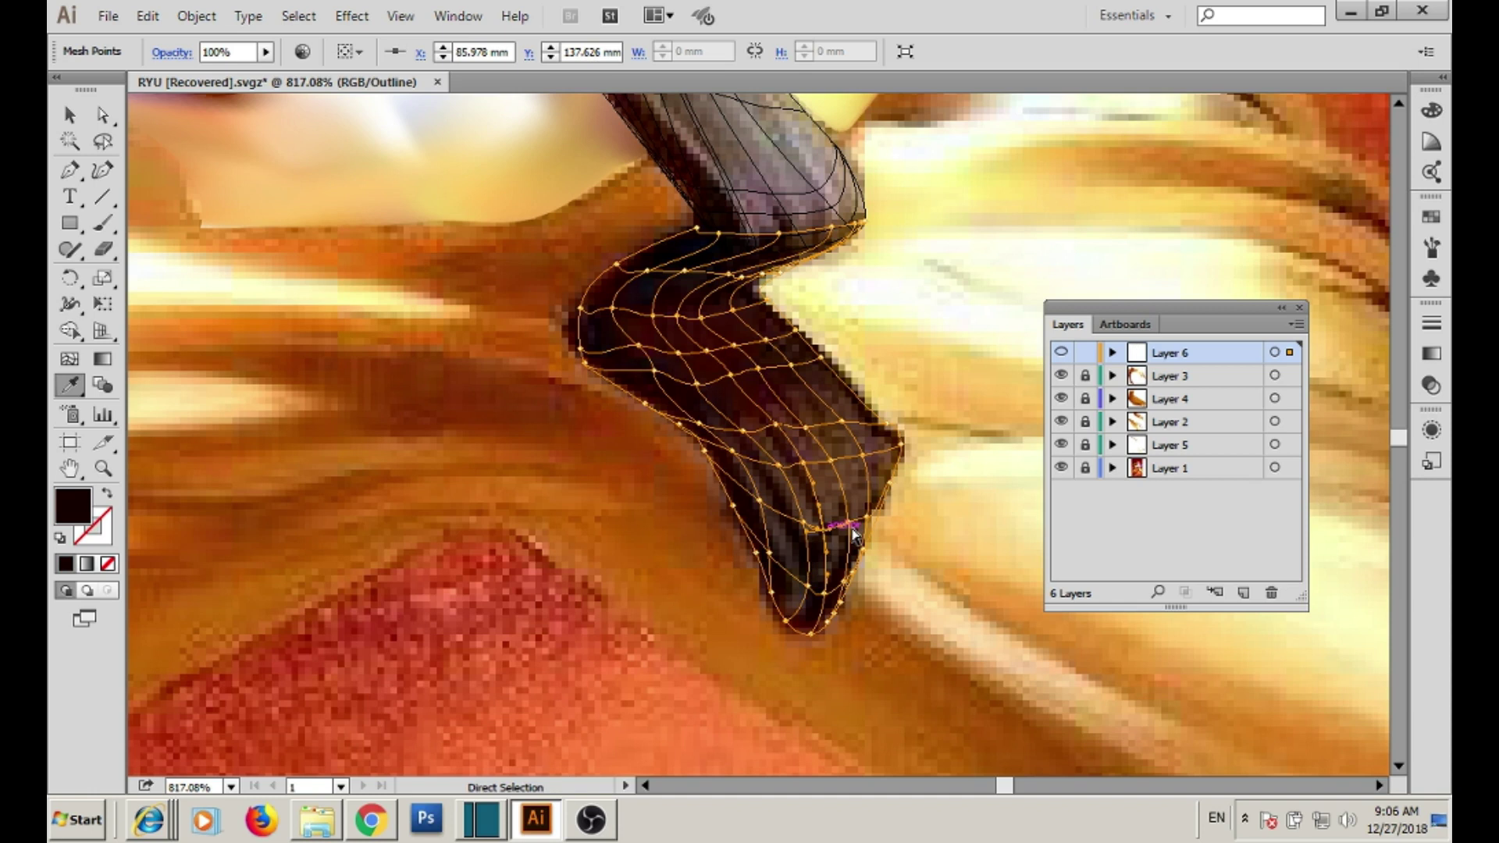